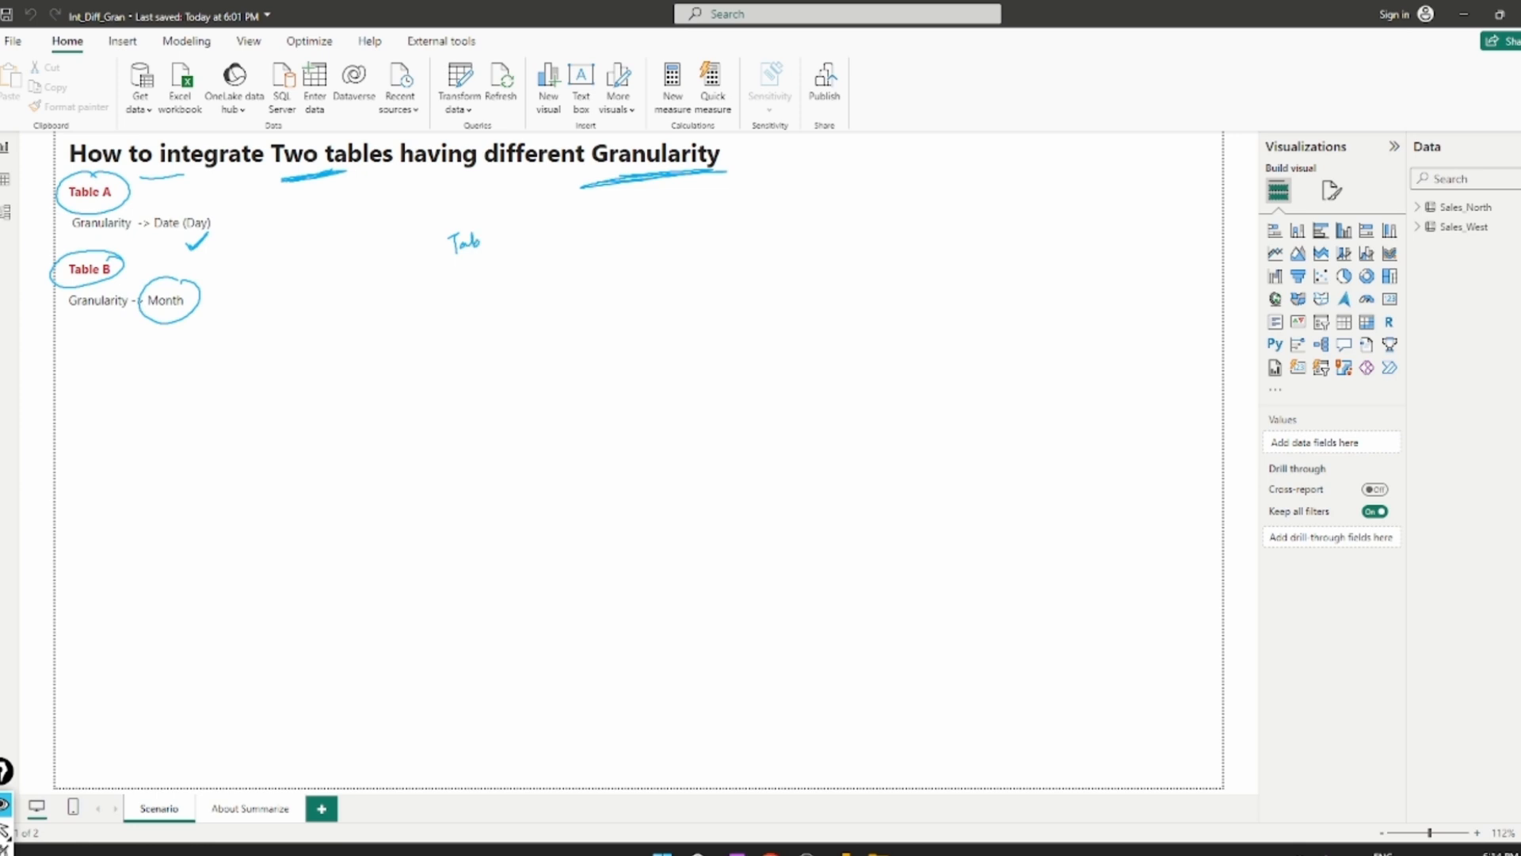
- Handwrite the example dates 1/1/2001 and 1/2/2001 under "Table" and bracket them with the note "Data given"
{"action": "mouse_move", "coordinate": [471, 291]}
{"action": "left_mouse_down"}
{"action": "mouse_move", "coordinate": [469, 305]}
{"action": "mouse_move", "coordinate": [504, 300]}
{"action": "left_mouse_up"}
{"action": "left_click_drag", "start_coordinate": [508, 290], "coordinate": [515, 293]}
{"action": "left_click_drag", "start_coordinate": [449, 334], "coordinate": [451, 351]}
{"action": "mouse_move", "coordinate": [465, 324]}
{"action": "left_mouse_down"}
{"action": "mouse_move", "coordinate": [458, 363]}
{"action": "mouse_move", "coordinate": [517, 334]}
{"action": "mouse_move", "coordinate": [516, 353]}
{"action": "mouse_move", "coordinate": [543, 339]}
{"action": "left_mouse_up"}
{"action": "mouse_move", "coordinate": [545, 271]}
{"action": "left_mouse_down"}
{"action": "mouse_move", "coordinate": [571, 326]}
{"action": "mouse_move", "coordinate": [557, 331]}
{"action": "left_mouse_up"}
{"action": "left_click_drag", "start_coordinate": [603, 280], "coordinate": [603, 299]}
{"action": "left_click_drag", "start_coordinate": [624, 282], "coordinate": [633, 292]}
{"action": "mouse_move", "coordinate": [626, 283]}
{"action": "left_mouse_down"}
{"action": "mouse_move", "coordinate": [671, 268]}
{"action": "mouse_move", "coordinate": [678, 308]}
{"action": "mouse_move", "coordinate": [736, 261]}
{"action": "left_mouse_up"}
- Handwrite a "Table B" example below the dates with the month values Jan 2001 and Feb 2001
{"action": "mouse_move", "coordinate": [474, 422]}
{"action": "left_mouse_down"}
{"action": "mouse_move", "coordinate": [495, 415]}
{"action": "mouse_move", "coordinate": [495, 450]}
{"action": "left_mouse_up"}
{"action": "left_click_drag", "start_coordinate": [497, 441], "coordinate": [511, 443]}
{"action": "mouse_move", "coordinate": [513, 420]}
{"action": "left_mouse_down"}
{"action": "mouse_move", "coordinate": [521, 433]}
{"action": "mouse_move", "coordinate": [543, 421]}
{"action": "left_mouse_up"}
{"action": "left_click_drag", "start_coordinate": [551, 402], "coordinate": [555, 427]}
{"action": "mouse_move", "coordinate": [496, 478]}
{"action": "left_mouse_down"}
{"action": "mouse_move", "coordinate": [500, 502]}
{"action": "mouse_move", "coordinate": [579, 458]}
{"action": "mouse_move", "coordinate": [602, 468]}
{"action": "left_mouse_up"}
{"action": "mouse_move", "coordinate": [515, 525]}
{"action": "left_mouse_down"}
{"action": "mouse_move", "coordinate": [517, 551]}
{"action": "mouse_move", "coordinate": [523, 516]}
{"action": "left_mouse_up"}
{"action": "left_click_drag", "start_coordinate": [525, 537], "coordinate": [550, 527]}
{"action": "mouse_move", "coordinate": [555, 518]}
{"action": "left_mouse_down"}
{"action": "mouse_move", "coordinate": [559, 539]}
{"action": "mouse_move", "coordinate": [574, 533]}
{"action": "left_mouse_up"}
{"action": "left_click_drag", "start_coordinate": [575, 517], "coordinate": [594, 526]}
{"action": "left_click_drag", "start_coordinate": [598, 507], "coordinate": [620, 517]}
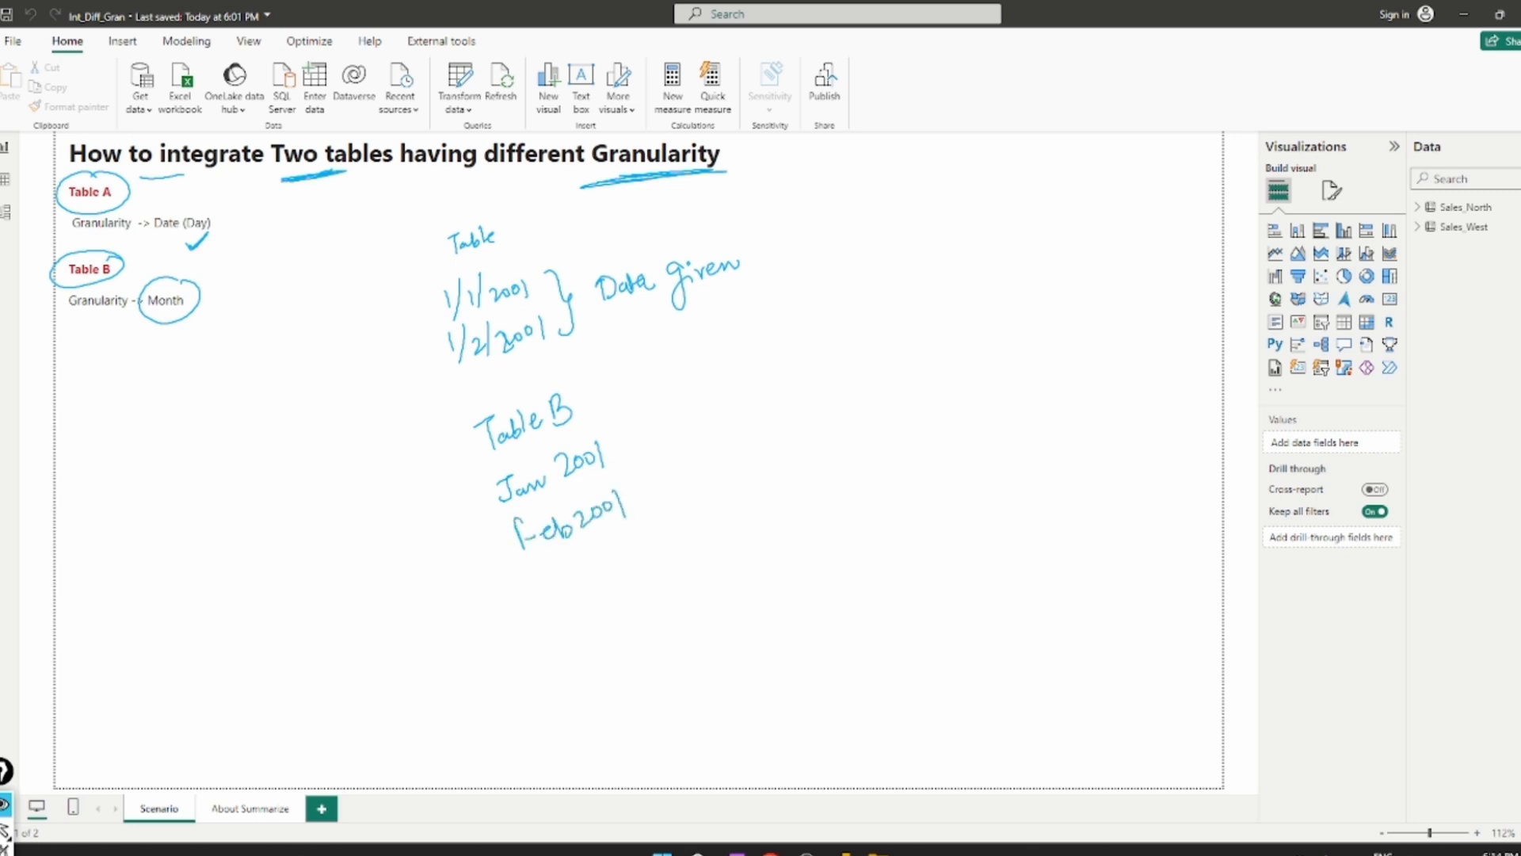
- Bracket the handwritten Table B months and add a double-underlined note beside the two examples
{"action": "mouse_move", "coordinate": [627, 430]}
{"action": "left_mouse_down"}
{"action": "mouse_move", "coordinate": [661, 500]}
{"action": "mouse_move", "coordinate": [644, 508]}
{"action": "left_mouse_up"}
{"action": "mouse_move", "coordinate": [687, 422]}
{"action": "left_mouse_down"}
{"action": "mouse_move", "coordinate": [691, 445]}
{"action": "mouse_move", "coordinate": [741, 408]}
{"action": "mouse_move", "coordinate": [762, 448]}
{"action": "mouse_move", "coordinate": [819, 390]}
{"action": "left_mouse_up"}
{"action": "mouse_move", "coordinate": [768, 273]}
{"action": "left_mouse_down"}
{"action": "mouse_move", "coordinate": [838, 349]}
{"action": "mouse_move", "coordinate": [814, 362]}
{"action": "mouse_move", "coordinate": [849, 293]}
{"action": "left_mouse_up"}
{"action": "mouse_move", "coordinate": [840, 295]}
{"action": "left_mouse_down"}
{"action": "mouse_move", "coordinate": [903, 288]}
{"action": "mouse_move", "coordinate": [911, 317]}
{"action": "mouse_move", "coordinate": [937, 263]}
{"action": "left_mouse_up"}
{"action": "mouse_move", "coordinate": [938, 249]}
{"action": "left_mouse_down"}
{"action": "mouse_move", "coordinate": [940, 273]}
{"action": "mouse_move", "coordinate": [965, 251]}
{"action": "left_mouse_up"}
{"action": "left_click_drag", "start_coordinate": [877, 322], "coordinate": [942, 295]}
{"action": "left_click_drag", "start_coordinate": [876, 327], "coordinate": [940, 303]}
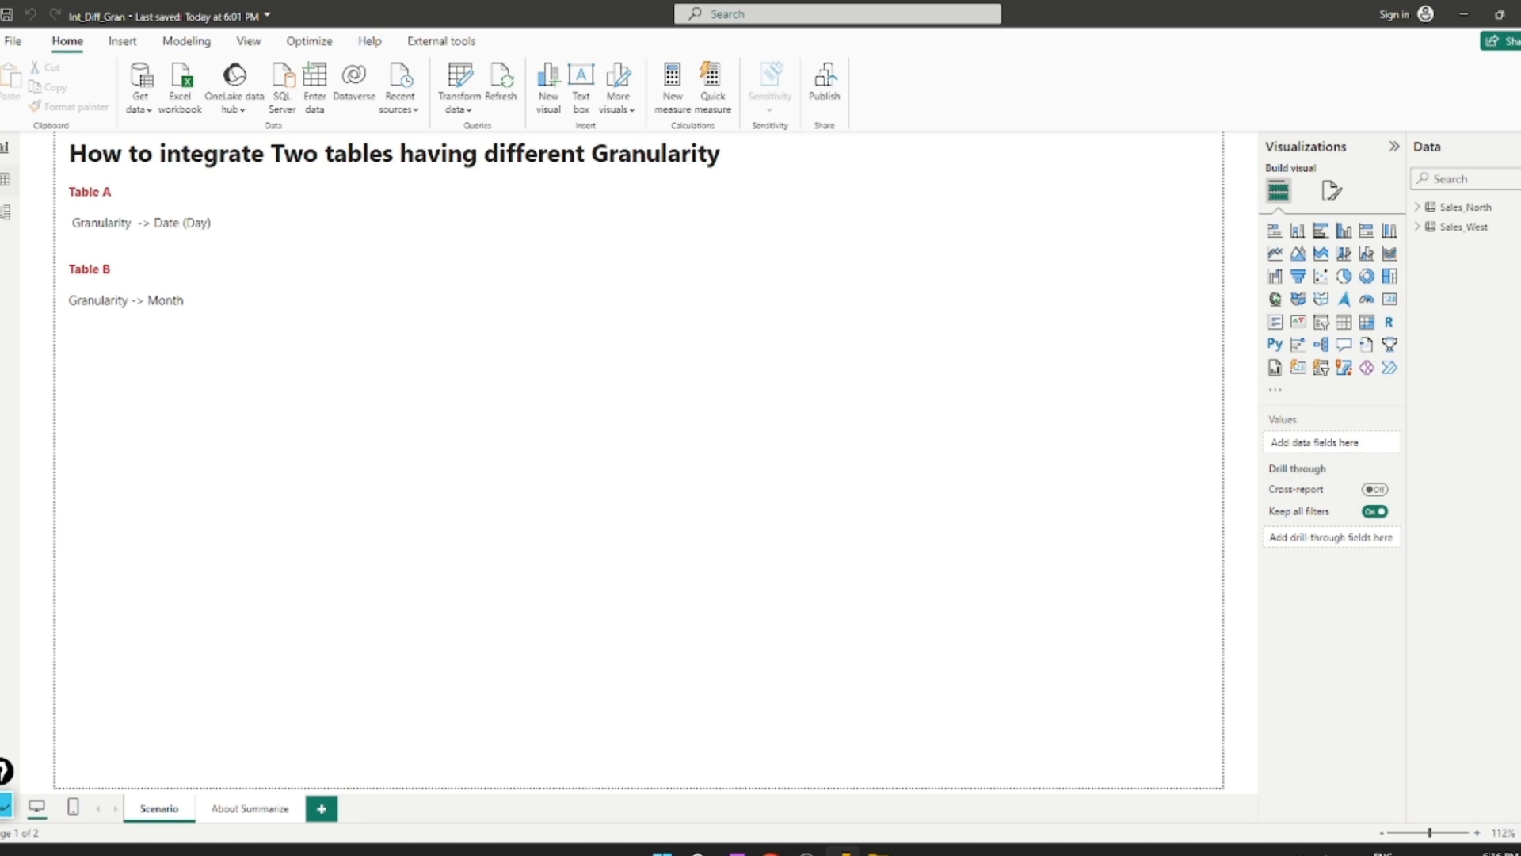
- View the Sales_North table's data and look up the Text/CSV source among the common data sources
{"action": "left_click", "coordinate": [5, 179]}
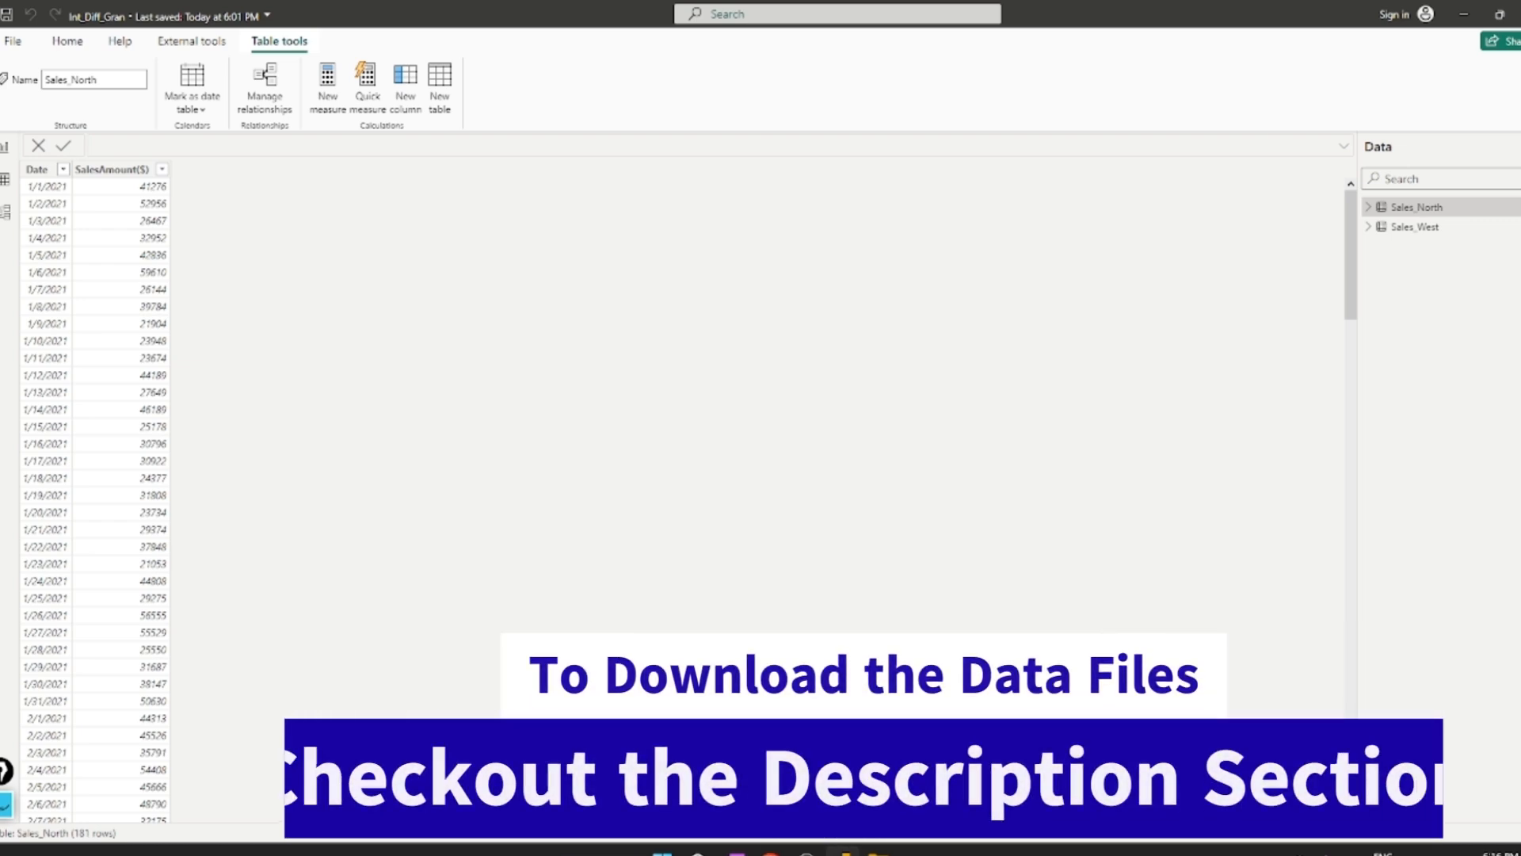
{"action": "left_click", "coordinate": [68, 41]}
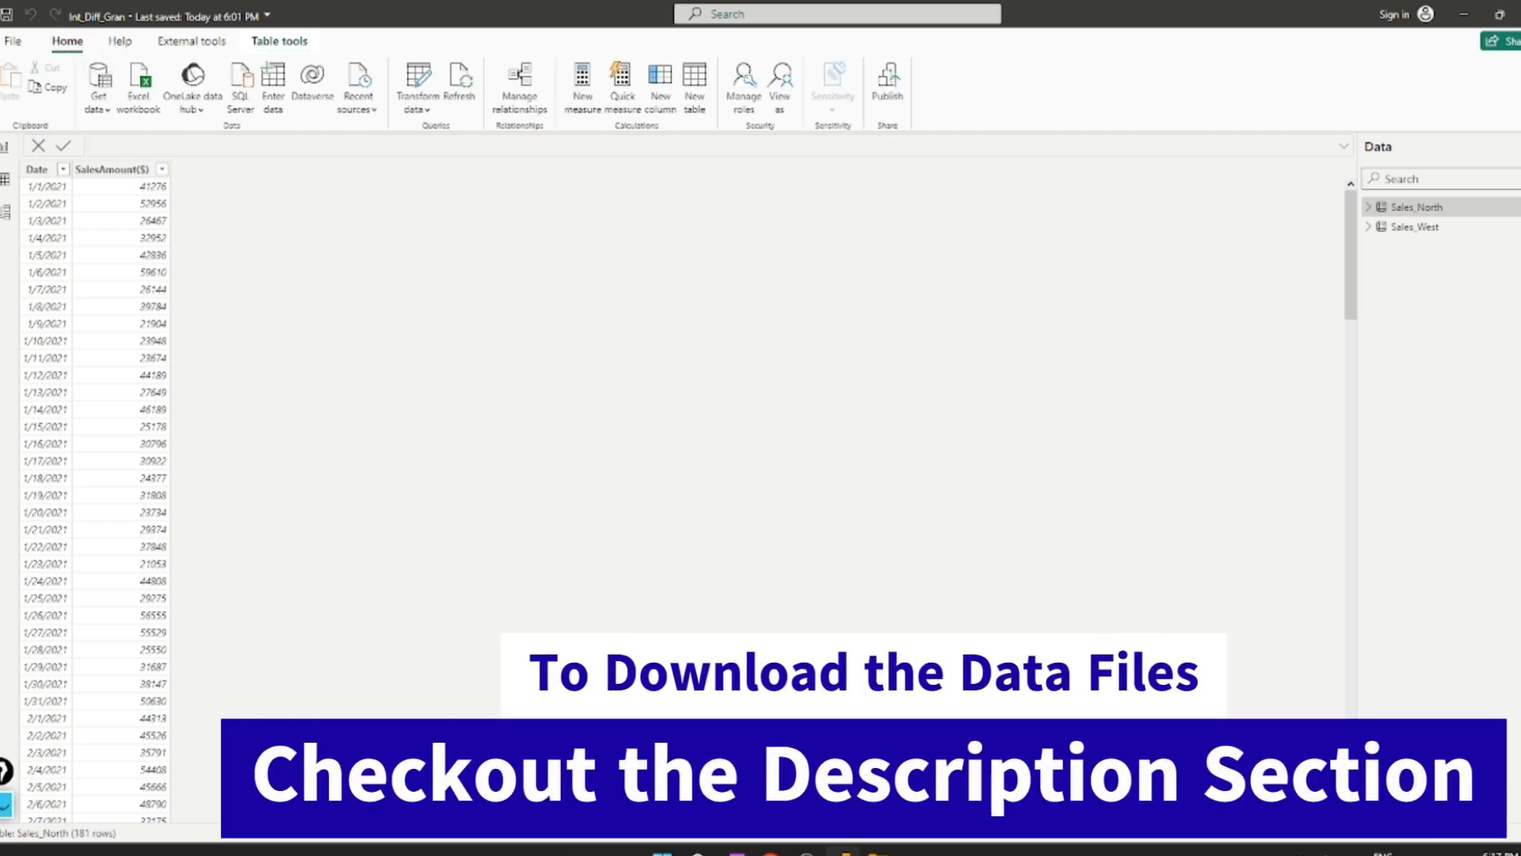
{"action": "left_click", "coordinate": [99, 104]}
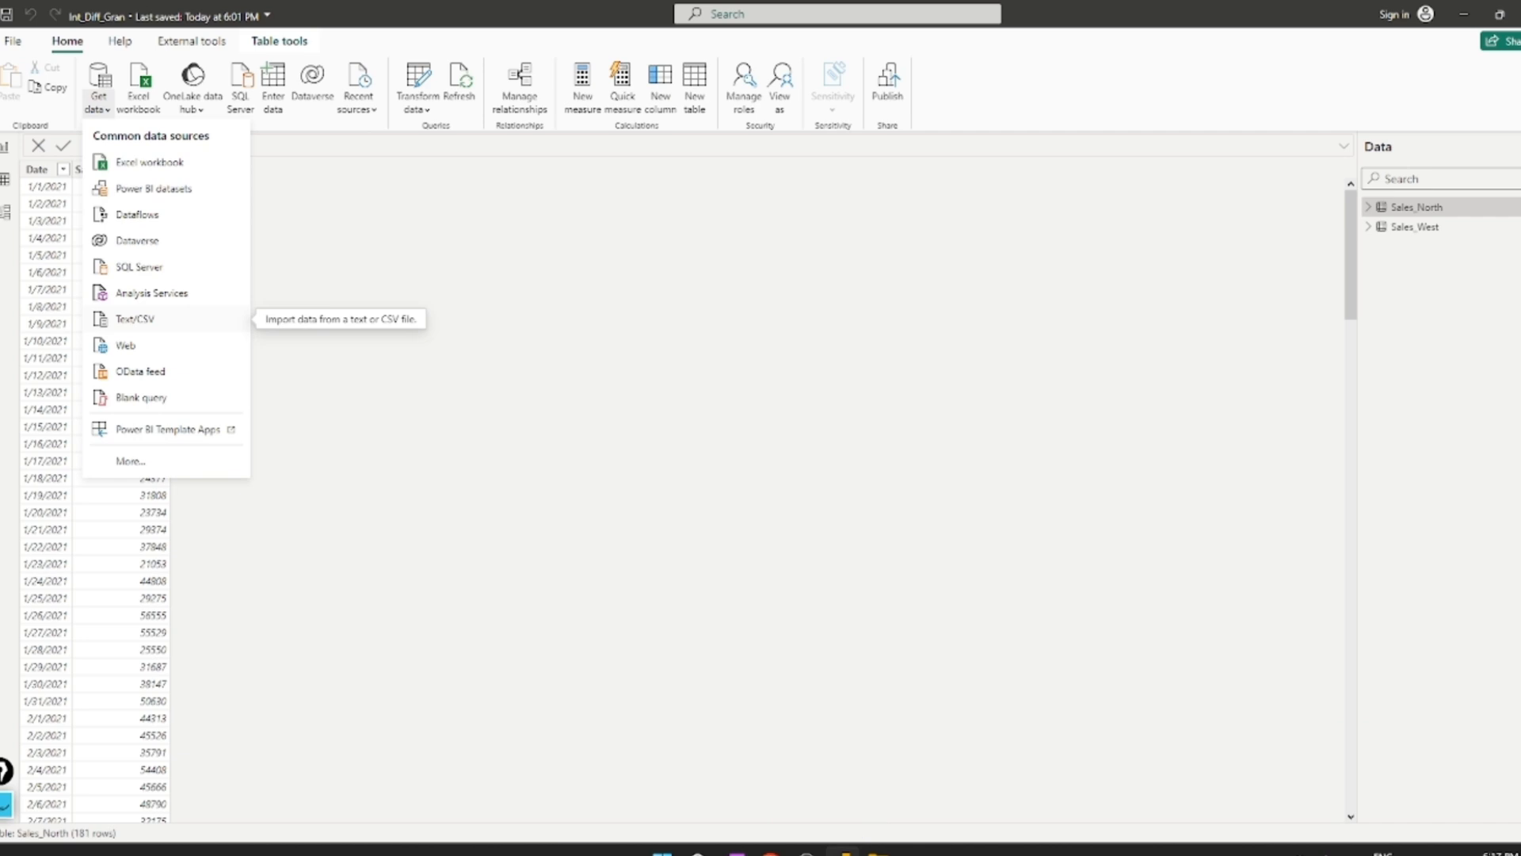
{"action": "left_click", "coordinate": [136, 319]}
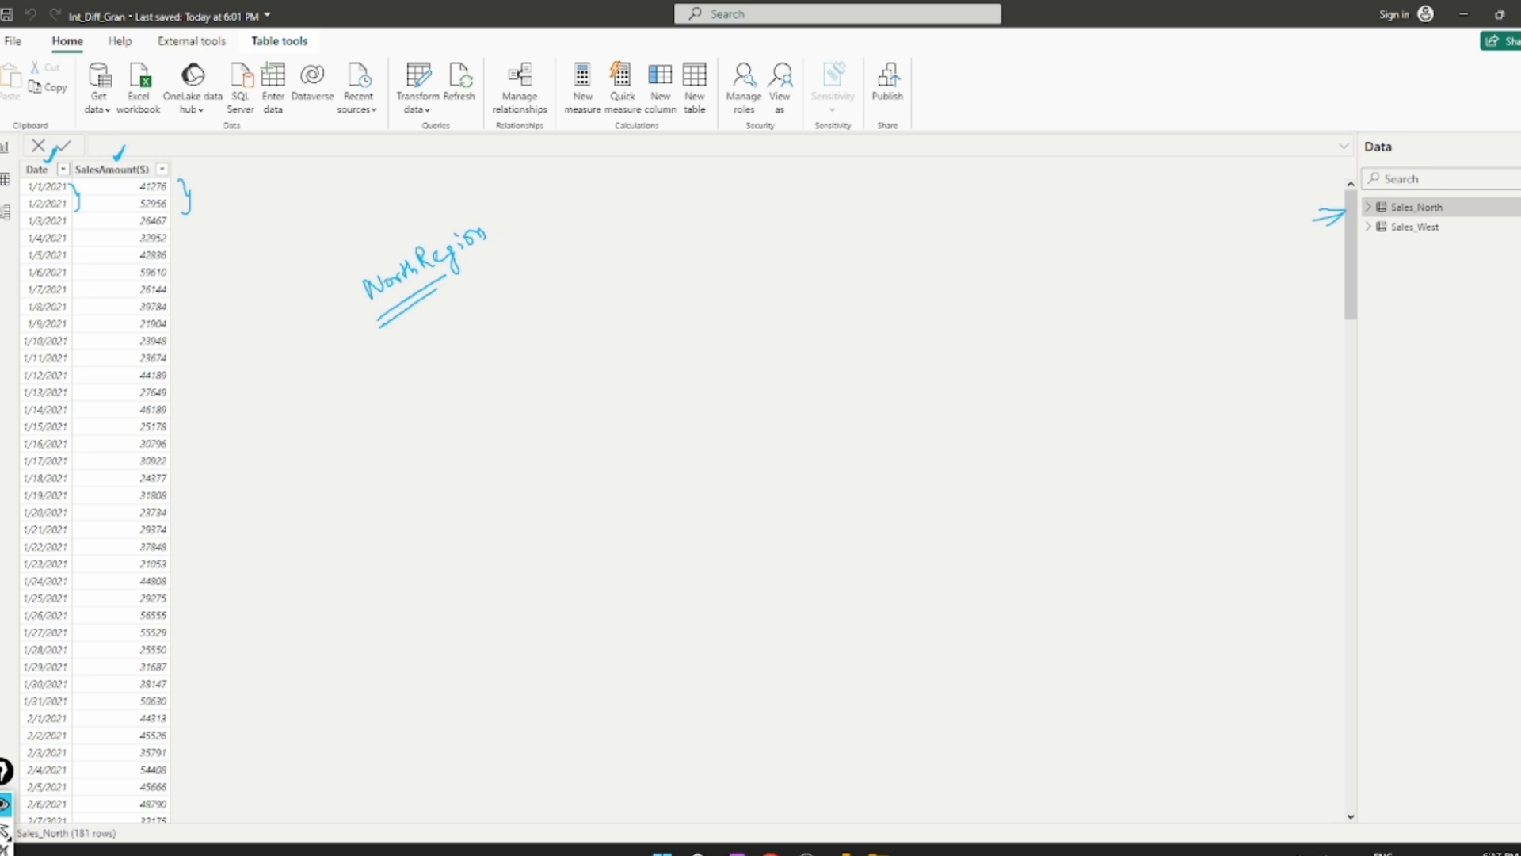
- Clear the annotations, display the Sales_West table, and mark its months, sales values and column headings with the pen
{"action": "key", "text": "ctrl+6"}
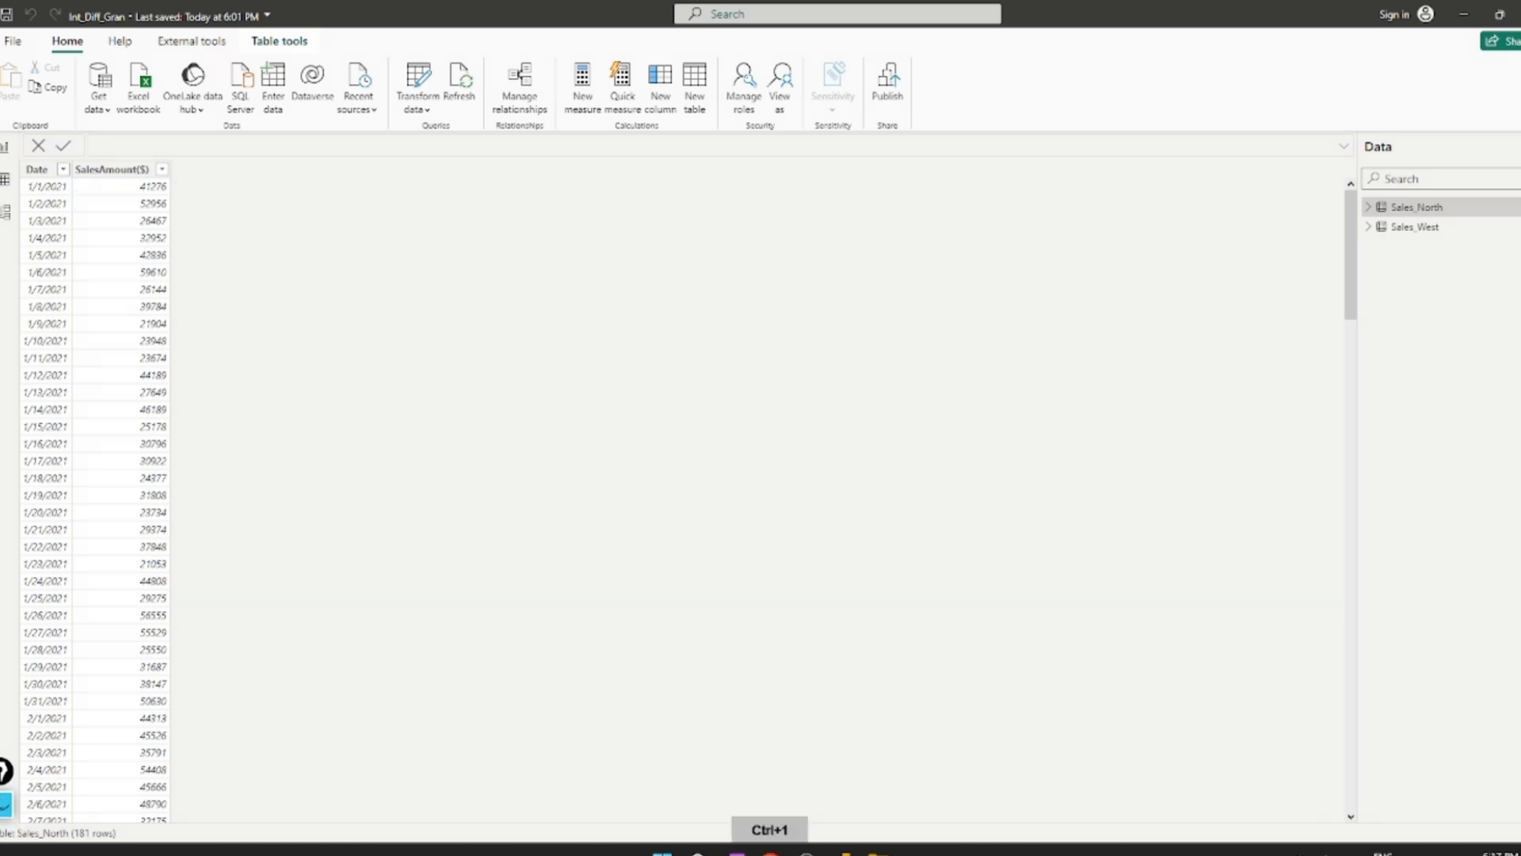
{"action": "left_click", "coordinate": [1415, 226]}
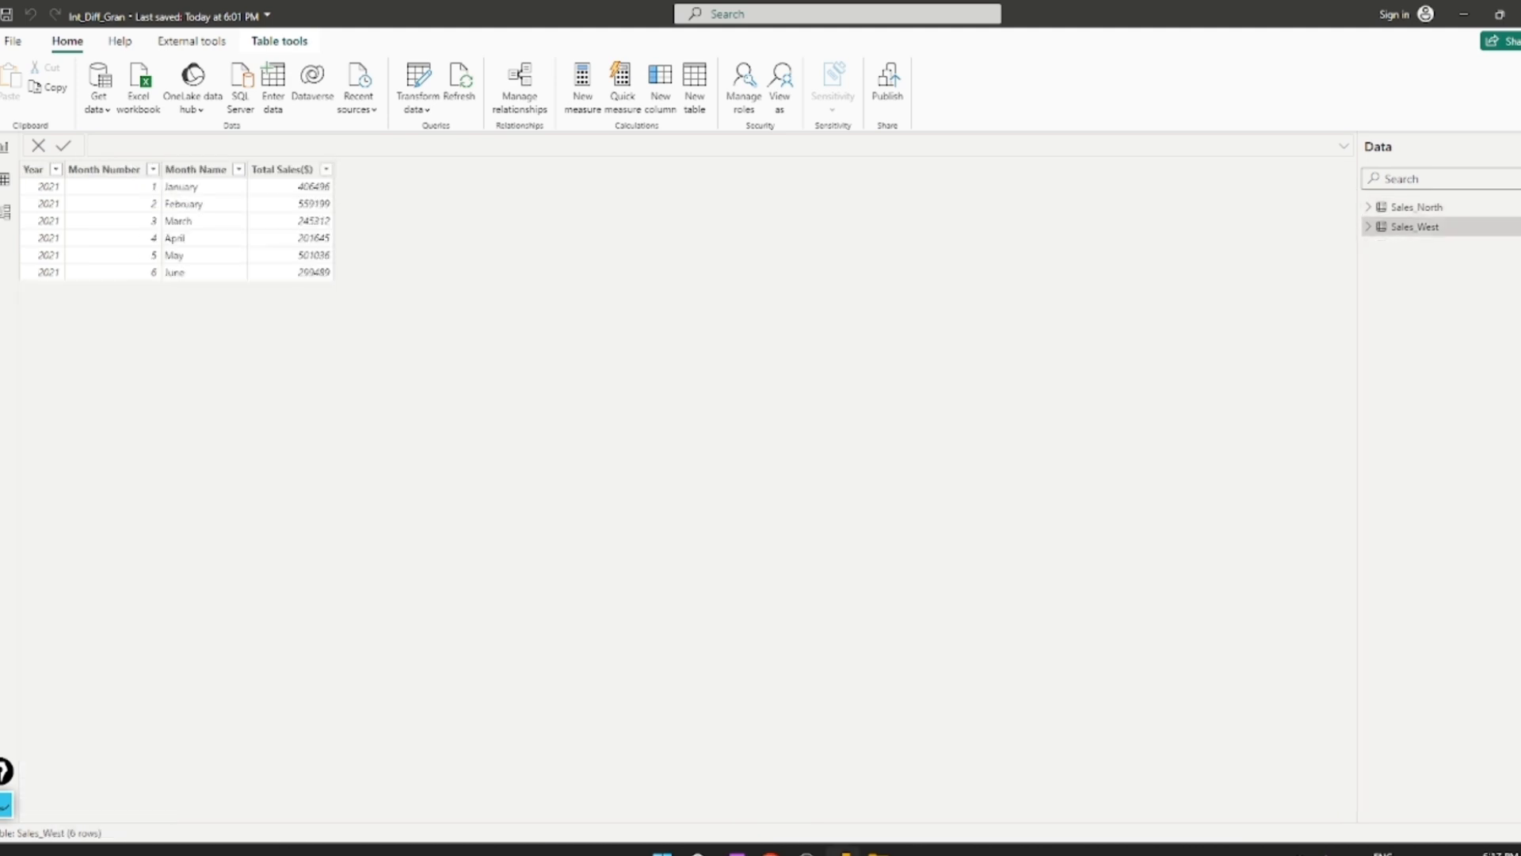
{"action": "key", "text": "ctrl+3"}
{"action": "left_click_drag", "start_coordinate": [204, 227], "coordinate": [214, 215]}
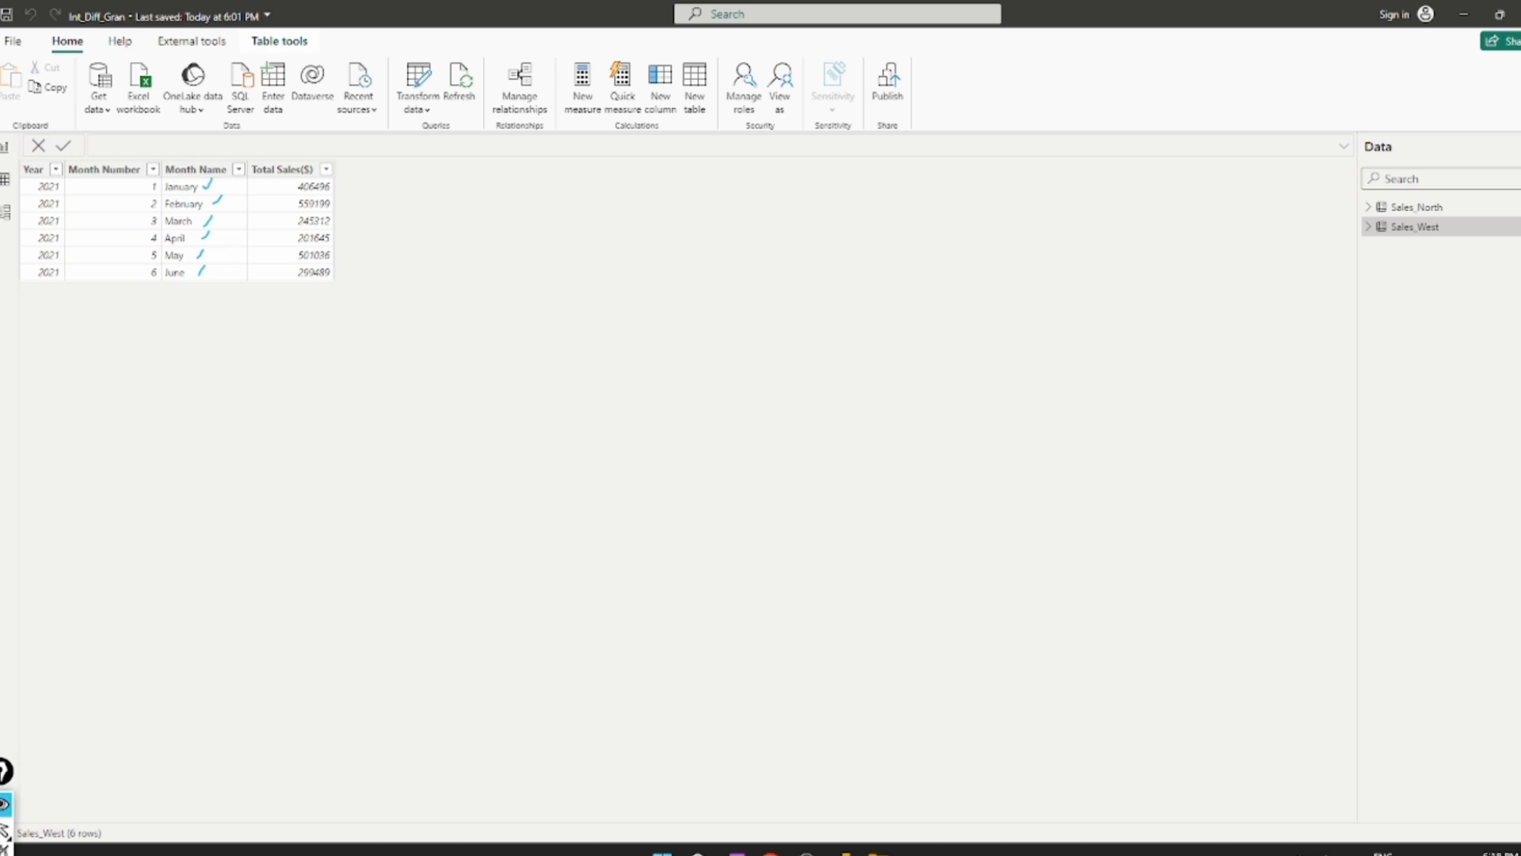
{"action": "mouse_move", "coordinate": [342, 179]}
{"action": "left_mouse_down"}
{"action": "mouse_move", "coordinate": [361, 237]}
{"action": "mouse_move", "coordinate": [338, 257]}
{"action": "left_mouse_up"}
{"action": "mouse_move", "coordinate": [38, 162]}
{"action": "left_mouse_down"}
{"action": "mouse_move", "coordinate": [57, 138]}
{"action": "mouse_move", "coordinate": [298, 141]}
{"action": "left_mouse_up"}
- Handwrite an underlined "Rqmt", point arrows at Sales_North and Sales_West, and write "Integrate" with a double underline
{"action": "mouse_move", "coordinate": [536, 292]}
{"action": "left_mouse_down"}
{"action": "mouse_move", "coordinate": [545, 274]}
{"action": "mouse_move", "coordinate": [561, 297]}
{"action": "mouse_move", "coordinate": [597, 277]}
{"action": "mouse_move", "coordinate": [578, 299]}
{"action": "left_mouse_up"}
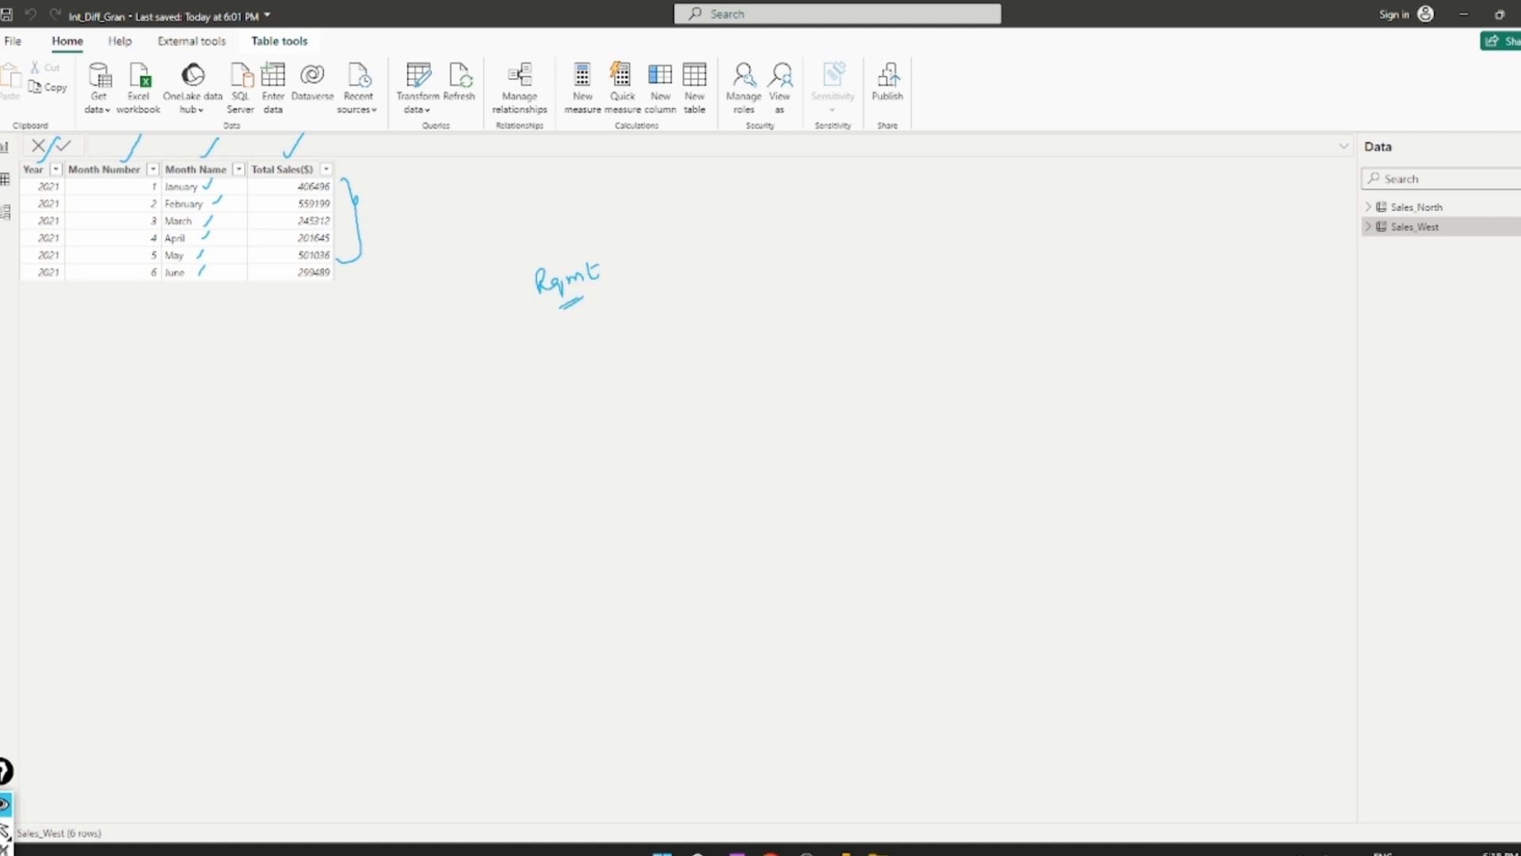
{"action": "left_click_drag", "start_coordinate": [1331, 220], "coordinate": [1351, 213]}
{"action": "left_click_drag", "start_coordinate": [1342, 209], "coordinate": [1345, 238]}
{"action": "left_click_drag", "start_coordinate": [1337, 235], "coordinate": [1340, 247]}
{"action": "mouse_move", "coordinate": [1094, 285]}
{"action": "left_mouse_down"}
{"action": "mouse_move", "coordinate": [1083, 309]}
{"action": "mouse_move", "coordinate": [1105, 303]}
{"action": "mouse_move", "coordinate": [1124, 336]}
{"action": "mouse_move", "coordinate": [1136, 293]}
{"action": "mouse_move", "coordinate": [1165, 285]}
{"action": "left_mouse_up"}
{"action": "left_click_drag", "start_coordinate": [1083, 331], "coordinate": [1138, 320]}
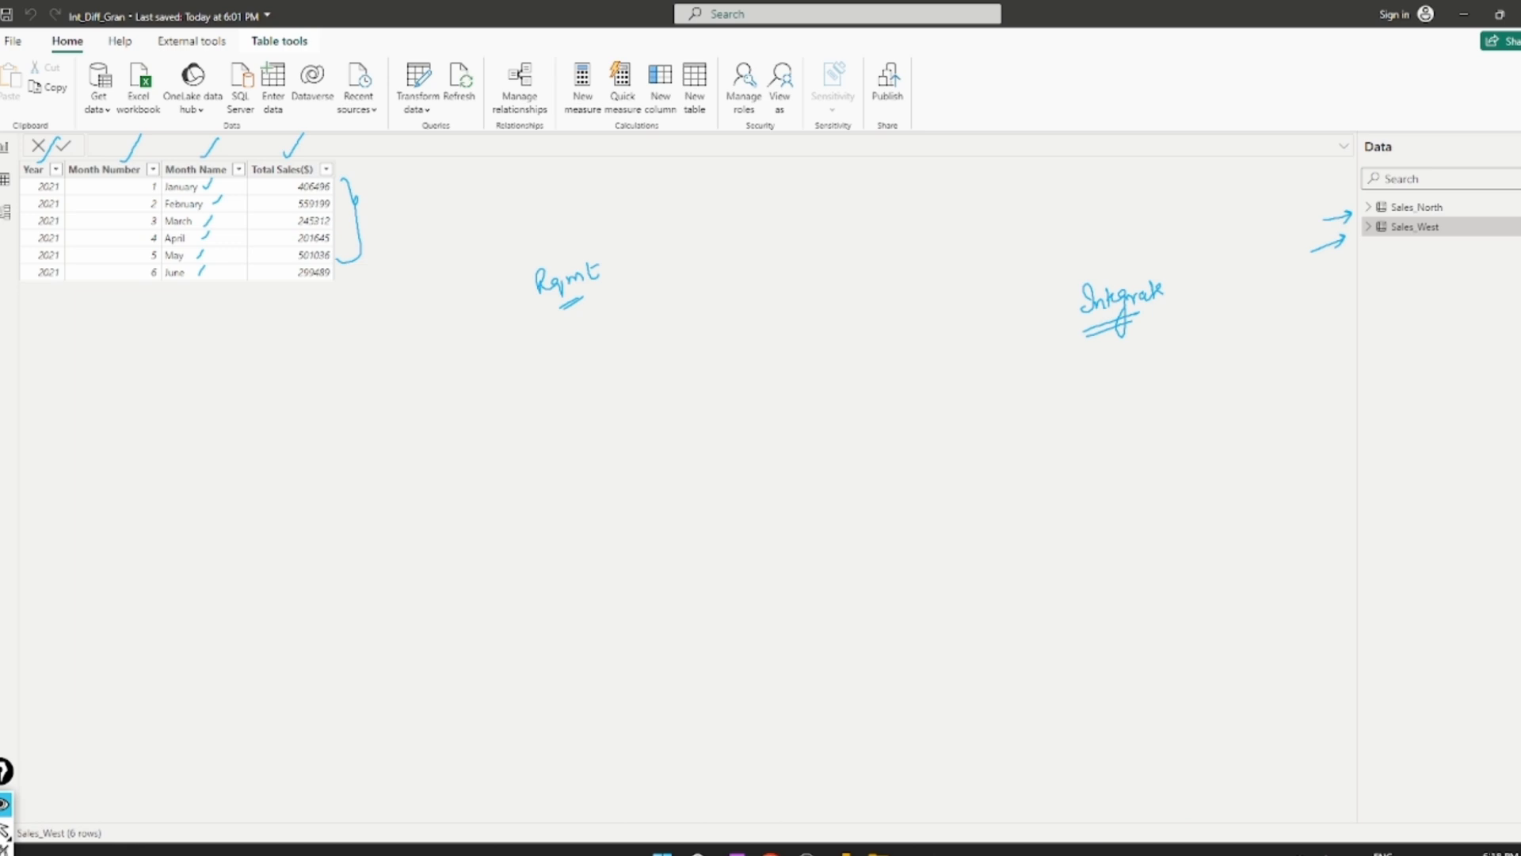
- Handwrite "Sales North" and "Sales West" joined by a double arrow, with an arrow down to "Gran Different"
{"action": "mouse_move", "coordinate": [569, 384]}
{"action": "left_mouse_down"}
{"action": "mouse_move", "coordinate": [555, 412]}
{"action": "mouse_move", "coordinate": [640, 362]}
{"action": "mouse_move", "coordinate": [683, 382]}
{"action": "left_mouse_up"}
{"action": "mouse_move", "coordinate": [793, 341]}
{"action": "left_mouse_down"}
{"action": "mouse_move", "coordinate": [775, 371]}
{"action": "mouse_move", "coordinate": [790, 371]}
{"action": "left_mouse_up"}
{"action": "mouse_move", "coordinate": [803, 342]}
{"action": "left_mouse_down"}
{"action": "mouse_move", "coordinate": [802, 366]}
{"action": "mouse_move", "coordinate": [872, 336]}
{"action": "left_mouse_up"}
{"action": "left_click_drag", "start_coordinate": [876, 344], "coordinate": [892, 351]}
{"action": "left_click_drag", "start_coordinate": [896, 331], "coordinate": [899, 345]}
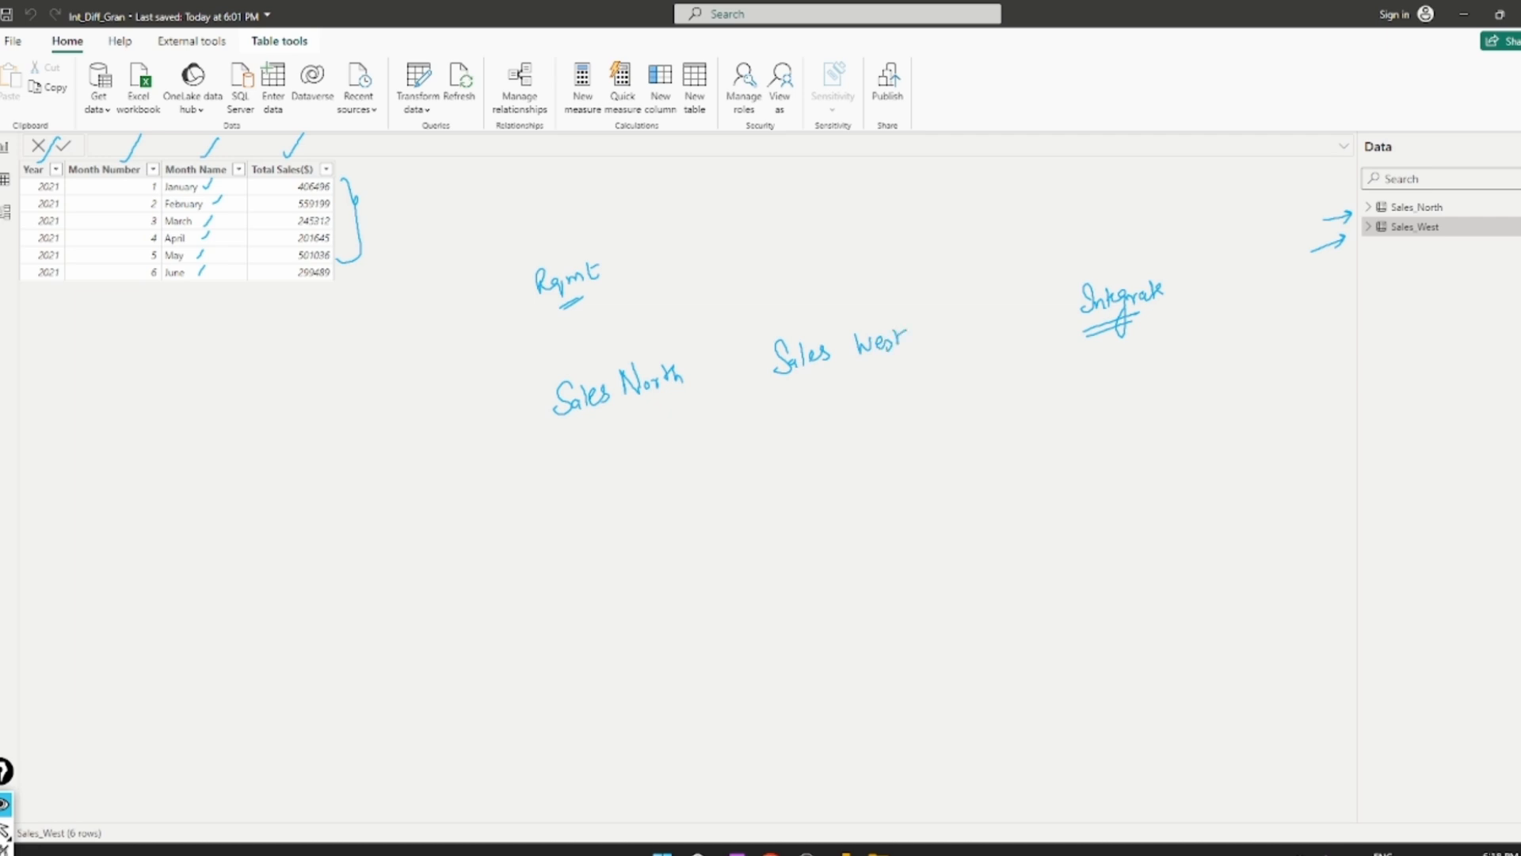
{"action": "mouse_move", "coordinate": [625, 408]}
{"action": "left_mouse_down"}
{"action": "mouse_move", "coordinate": [615, 485]}
{"action": "mouse_move", "coordinate": [667, 467]}
{"action": "mouse_move", "coordinate": [743, 480]}
{"action": "mouse_move", "coordinate": [765, 442]}
{"action": "mouse_move", "coordinate": [812, 422]}
{"action": "left_mouse_up"}
{"action": "mouse_move", "coordinate": [718, 371]}
{"action": "left_mouse_down"}
{"action": "mouse_move", "coordinate": [739, 363]}
{"action": "mouse_move", "coordinate": [730, 382]}
{"action": "mouse_move", "coordinate": [746, 382]}
{"action": "left_mouse_up"}
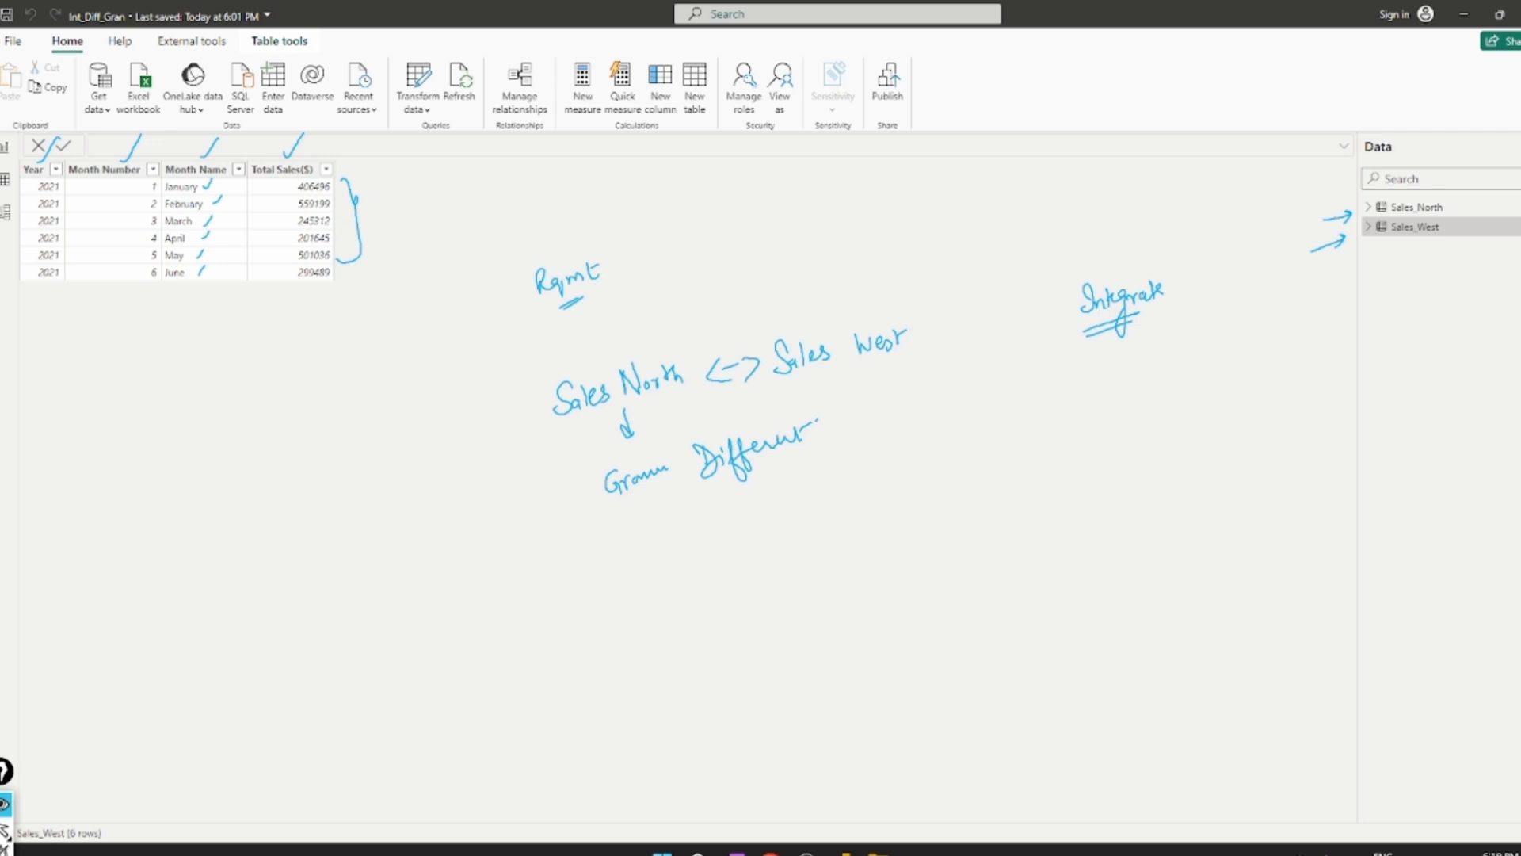
- Draw a curved double-headed arrow below the granularity note and label it "Integrate" with a double underline
{"action": "mouse_move", "coordinate": [810, 559]}
{"action": "left_mouse_down"}
{"action": "mouse_move", "coordinate": [831, 461]}
{"action": "mouse_move", "coordinate": [826, 511]}
{"action": "mouse_move", "coordinate": [846, 490]}
{"action": "left_mouse_up"}
{"action": "left_click_drag", "start_coordinate": [675, 513], "coordinate": [697, 528]}
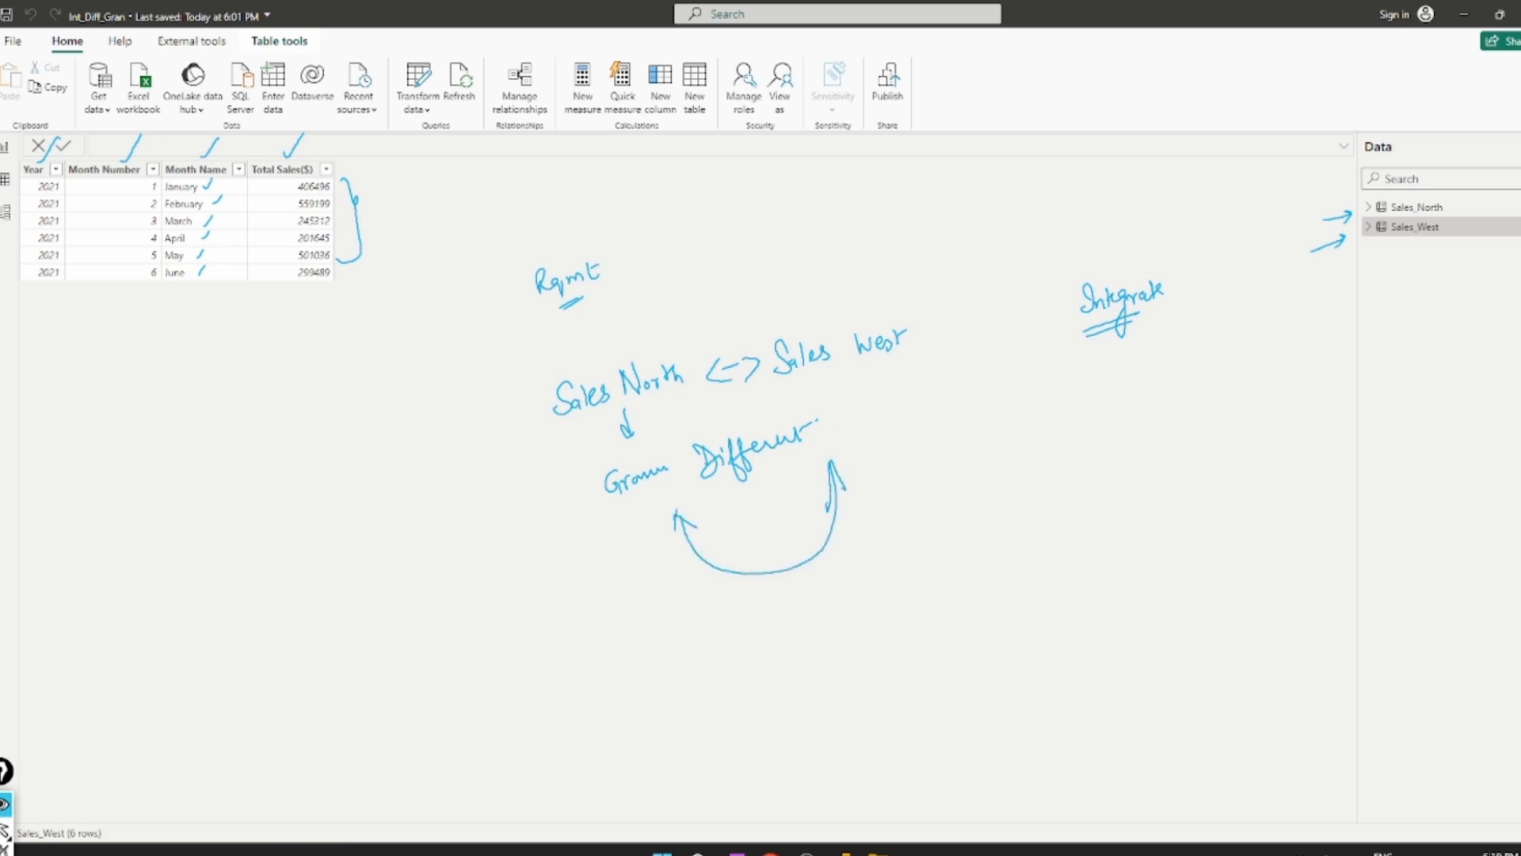
{"action": "mouse_move", "coordinate": [795, 562]}
{"action": "left_mouse_down"}
{"action": "mouse_move", "coordinate": [800, 610]}
{"action": "mouse_move", "coordinate": [814, 596]}
{"action": "left_mouse_up"}
{"action": "mouse_move", "coordinate": [821, 594]}
{"action": "left_mouse_down"}
{"action": "mouse_move", "coordinate": [829, 622]}
{"action": "mouse_move", "coordinate": [852, 594]}
{"action": "mouse_move", "coordinate": [867, 624]}
{"action": "mouse_move", "coordinate": [883, 584]}
{"action": "mouse_move", "coordinate": [908, 572]}
{"action": "left_mouse_up"}
{"action": "left_click_drag", "start_coordinate": [824, 643], "coordinate": [868, 621]}
{"action": "left_click_drag", "start_coordinate": [826, 646], "coordinate": [865, 626]}
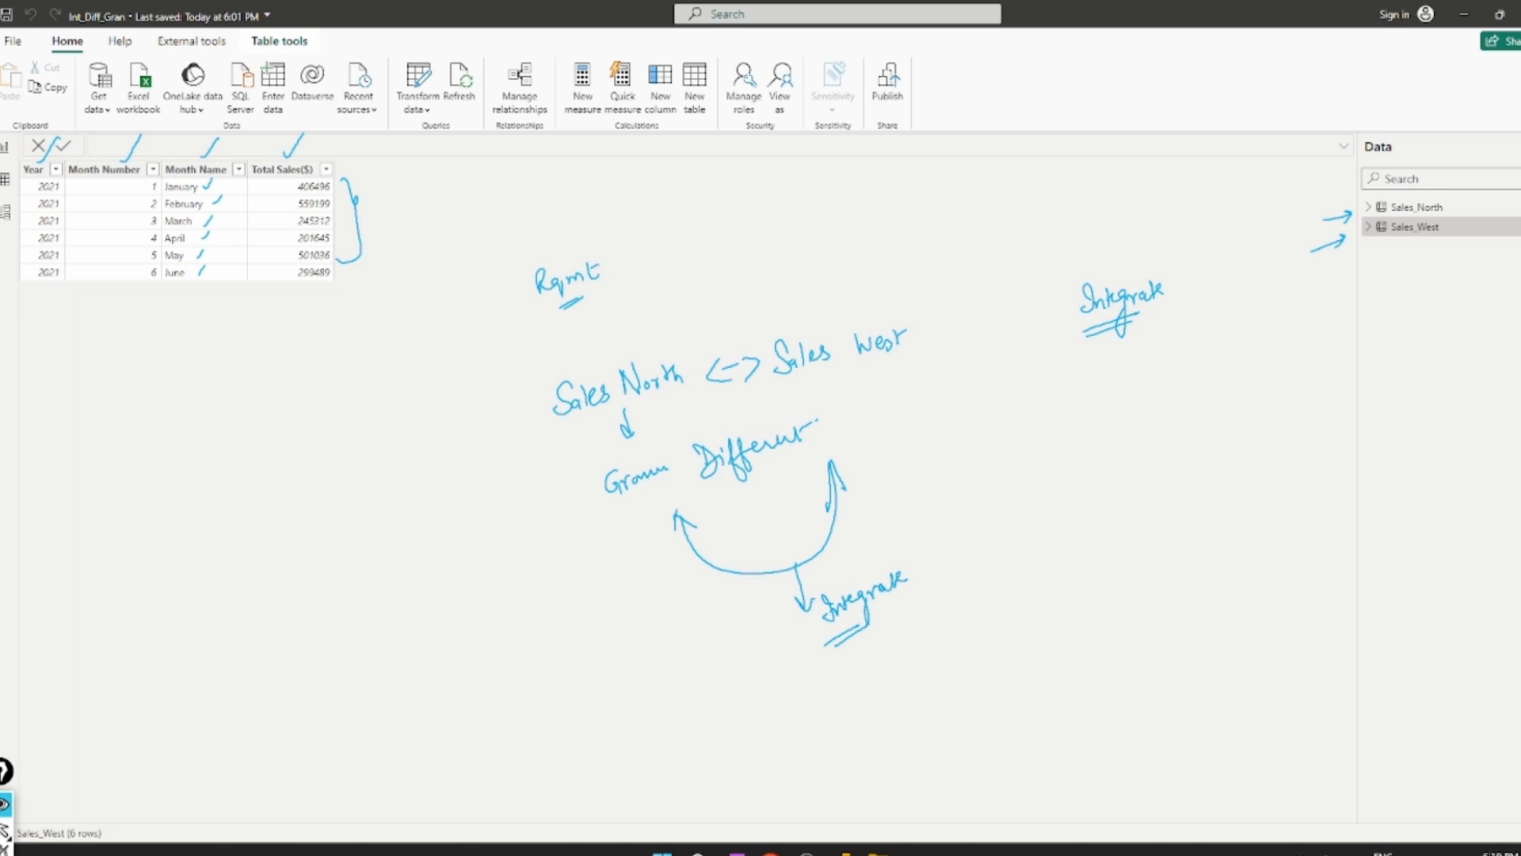
- Clear the annotations and display the Sales_North table
{"action": "key", "text": "ctrl+6"}
{"action": "key", "text": "ctrl+1"}
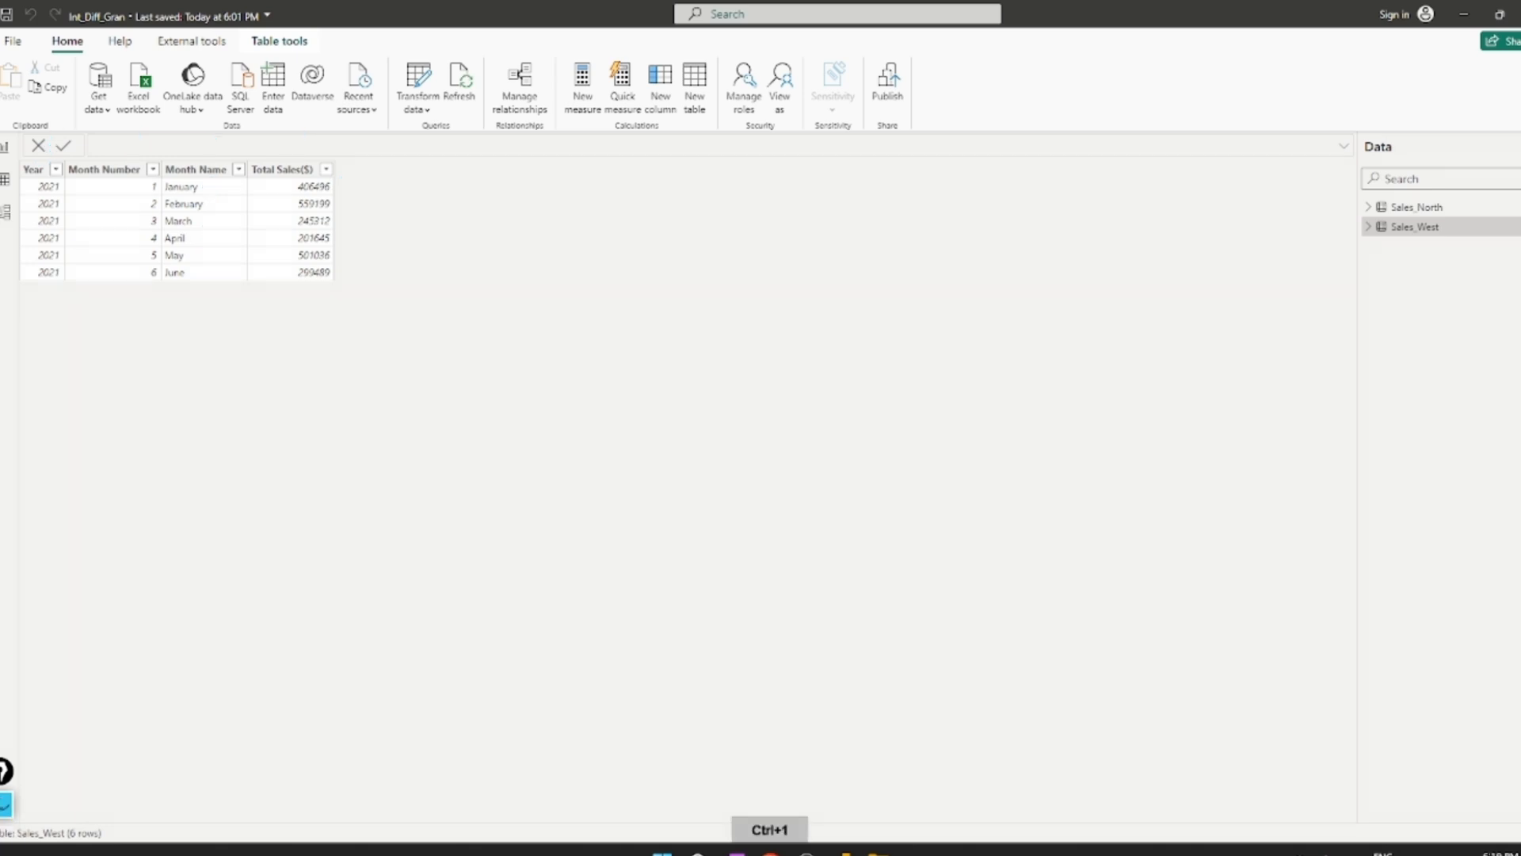
{"action": "left_click", "coordinate": [1417, 207]}
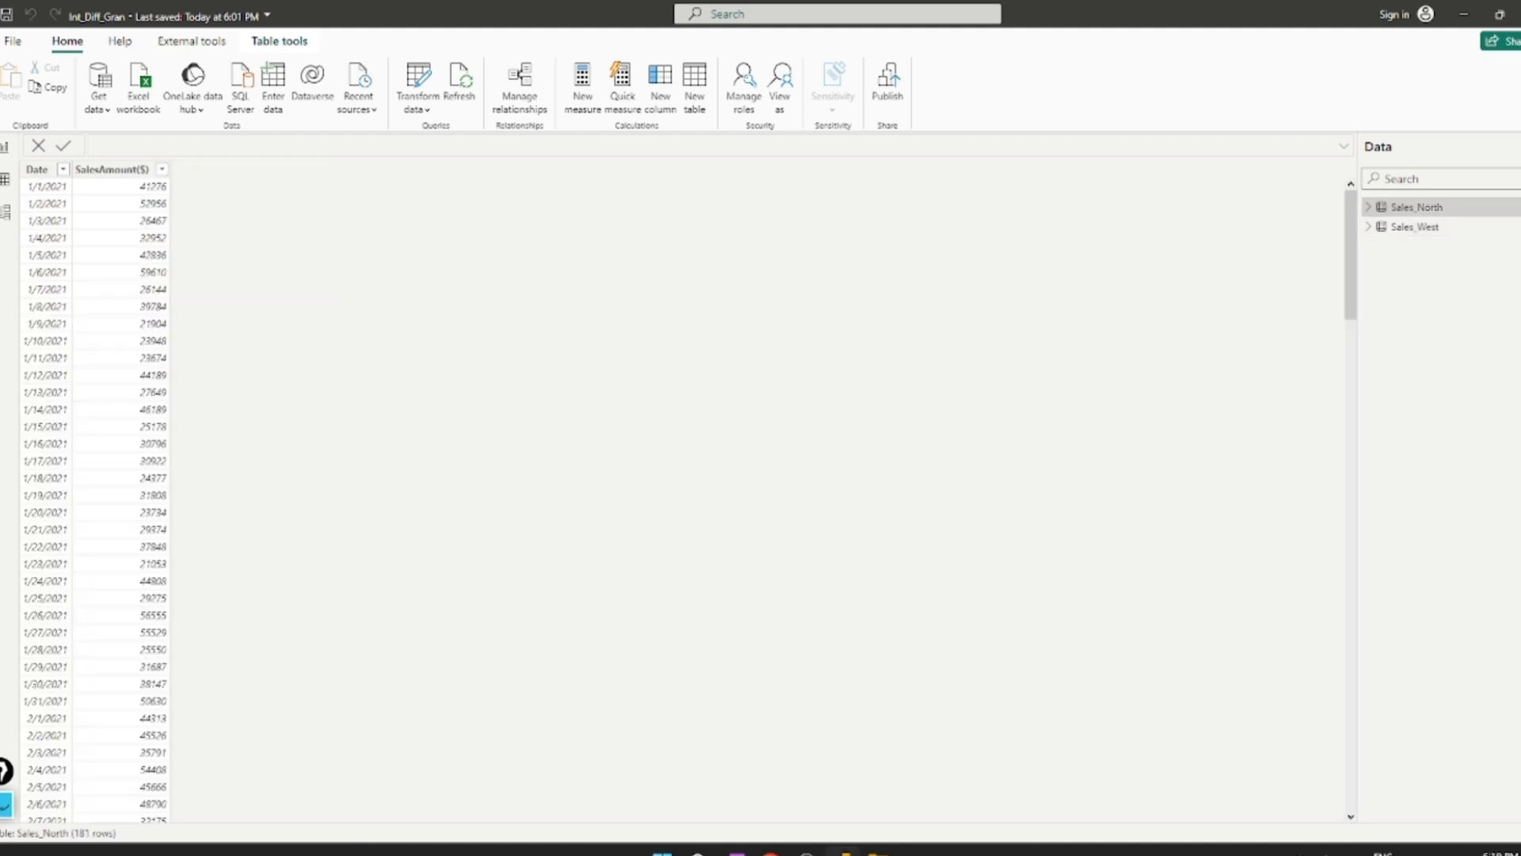
- Handwrite "Date" beside the Sales_North data and sketch a hierarchy with "Year" pointing down to "Month"
{"action": "key", "text": "ctrl+3"}
{"action": "left_click_drag", "start_coordinate": [484, 279], "coordinate": [522, 275]}
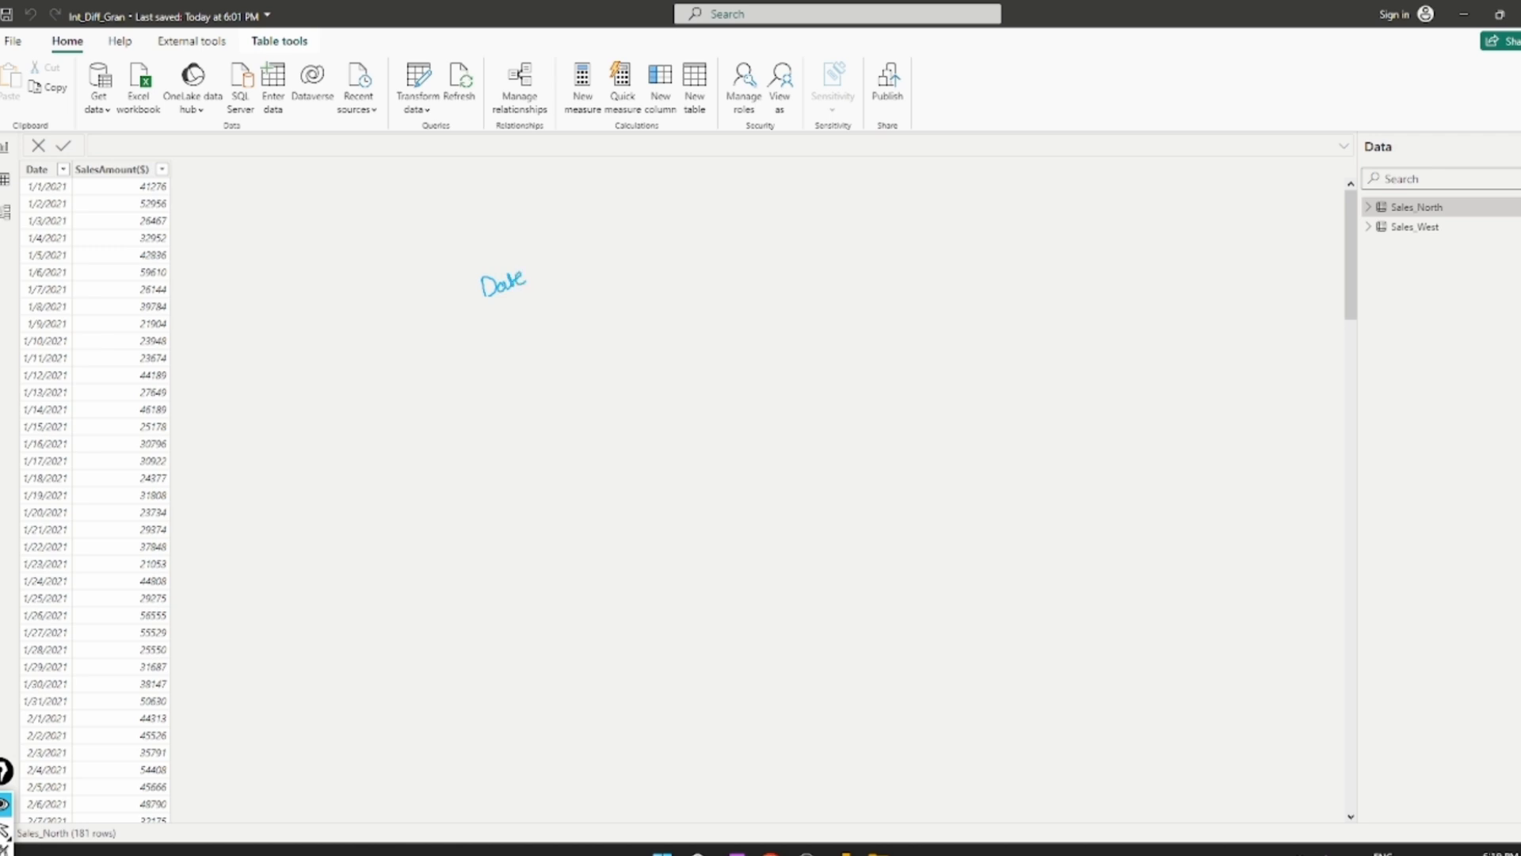
{"action": "mouse_move", "coordinate": [773, 372]}
{"action": "left_mouse_down"}
{"action": "mouse_move", "coordinate": [788, 369]}
{"action": "mouse_move", "coordinate": [775, 404]}
{"action": "mouse_move", "coordinate": [837, 384]}
{"action": "mouse_move", "coordinate": [805, 442]}
{"action": "left_mouse_up"}
{"action": "mouse_move", "coordinate": [798, 432]}
{"action": "left_mouse_down"}
{"action": "mouse_move", "coordinate": [814, 433]}
{"action": "mouse_move", "coordinate": [786, 497]}
{"action": "mouse_move", "coordinate": [838, 475]}
{"action": "mouse_move", "coordinate": [854, 485]}
{"action": "left_mouse_up"}
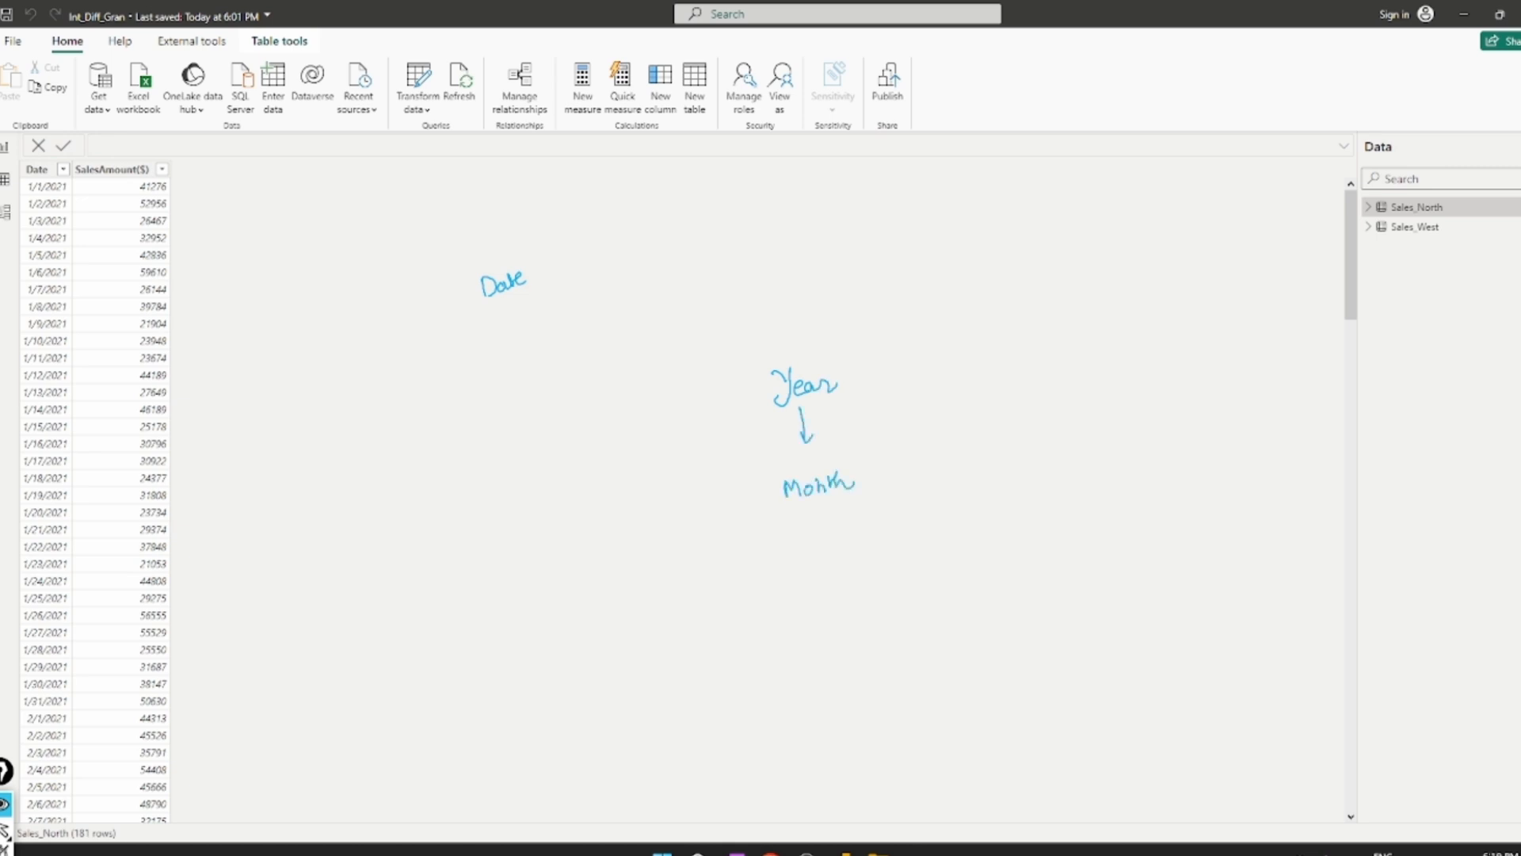
- Sketch a second hierarchy of "Month" down to "Date (Day)" with a curved arrow leading back up to "Month"
{"action": "mouse_move", "coordinate": [950, 489]}
{"action": "left_mouse_down"}
{"action": "mouse_move", "coordinate": [962, 590]}
{"action": "mouse_move", "coordinate": [981, 591]}
{"action": "left_mouse_up"}
{"action": "mouse_move", "coordinate": [983, 570]}
{"action": "left_mouse_down"}
{"action": "mouse_move", "coordinate": [985, 591]}
{"action": "mouse_move", "coordinate": [989, 575]}
{"action": "left_mouse_up"}
{"action": "left_click_drag", "start_coordinate": [987, 584], "coordinate": [1039, 583]}
{"action": "mouse_move", "coordinate": [1039, 559]}
{"action": "left_mouse_down"}
{"action": "mouse_move", "coordinate": [1042, 584]}
{"action": "mouse_move", "coordinate": [1079, 575]}
{"action": "left_mouse_up"}
{"action": "mouse_move", "coordinate": [1079, 572]}
{"action": "left_mouse_down"}
{"action": "mouse_move", "coordinate": [1071, 611]}
{"action": "mouse_move", "coordinate": [1088, 593]}
{"action": "left_mouse_up"}
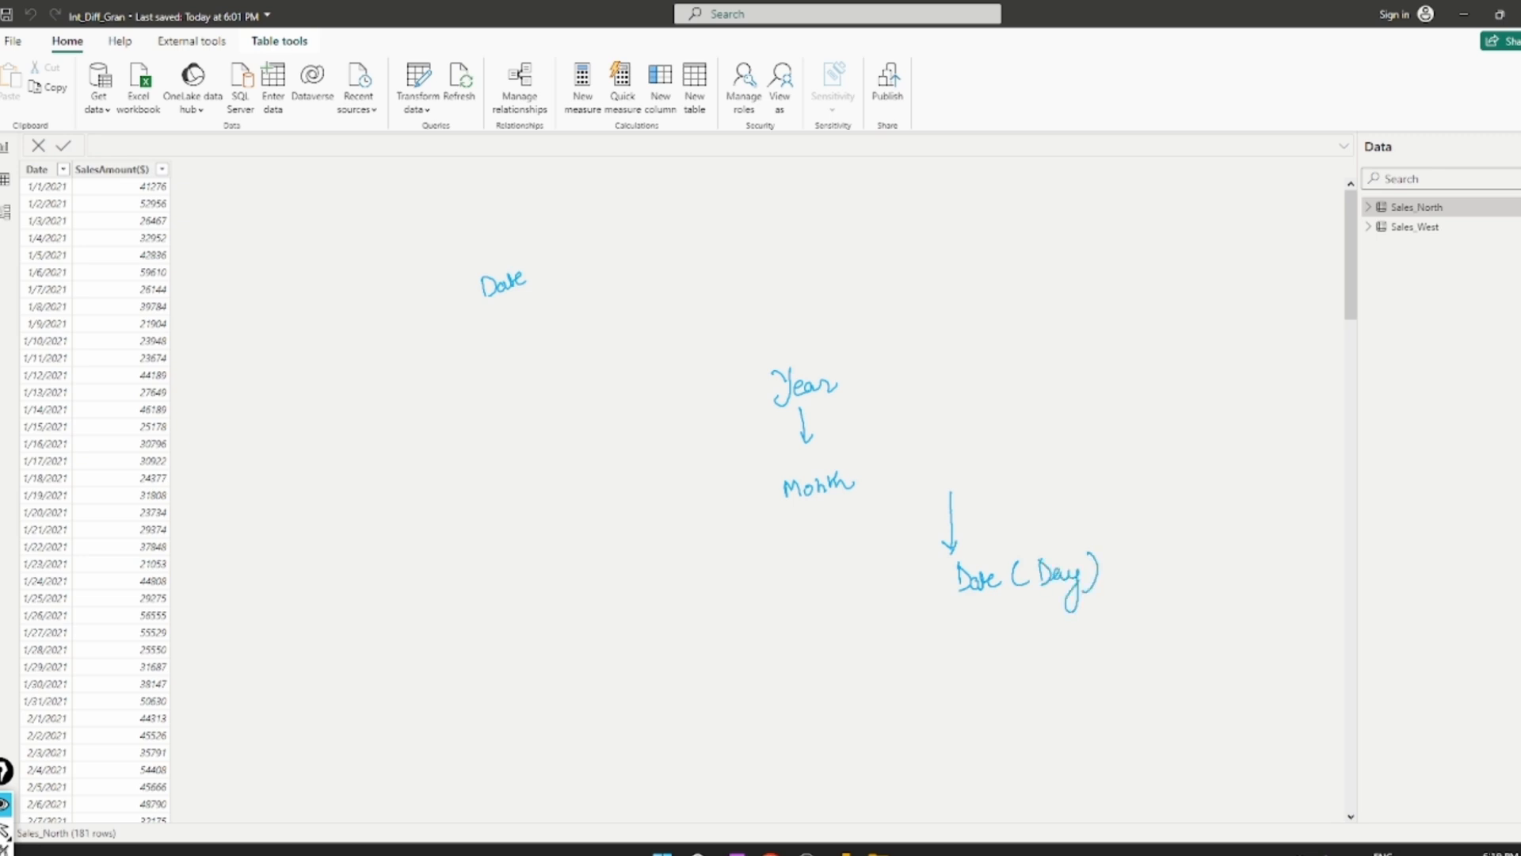
{"action": "mouse_move", "coordinate": [1109, 546]}
{"action": "left_mouse_down"}
{"action": "mouse_move", "coordinate": [1131, 481]}
{"action": "mouse_move", "coordinate": [1062, 468]}
{"action": "left_mouse_up"}
{"action": "left_click_drag", "start_coordinate": [1061, 468], "coordinate": [1084, 479]}
{"action": "mouse_move", "coordinate": [939, 483]}
{"action": "left_mouse_down"}
{"action": "mouse_move", "coordinate": [942, 463]}
{"action": "mouse_move", "coordinate": [959, 483]}
{"action": "mouse_move", "coordinate": [990, 463]}
{"action": "mouse_move", "coordinate": [1001, 478]}
{"action": "left_mouse_up"}
{"action": "left_click_drag", "start_coordinate": [1001, 475], "coordinate": [1014, 479]}
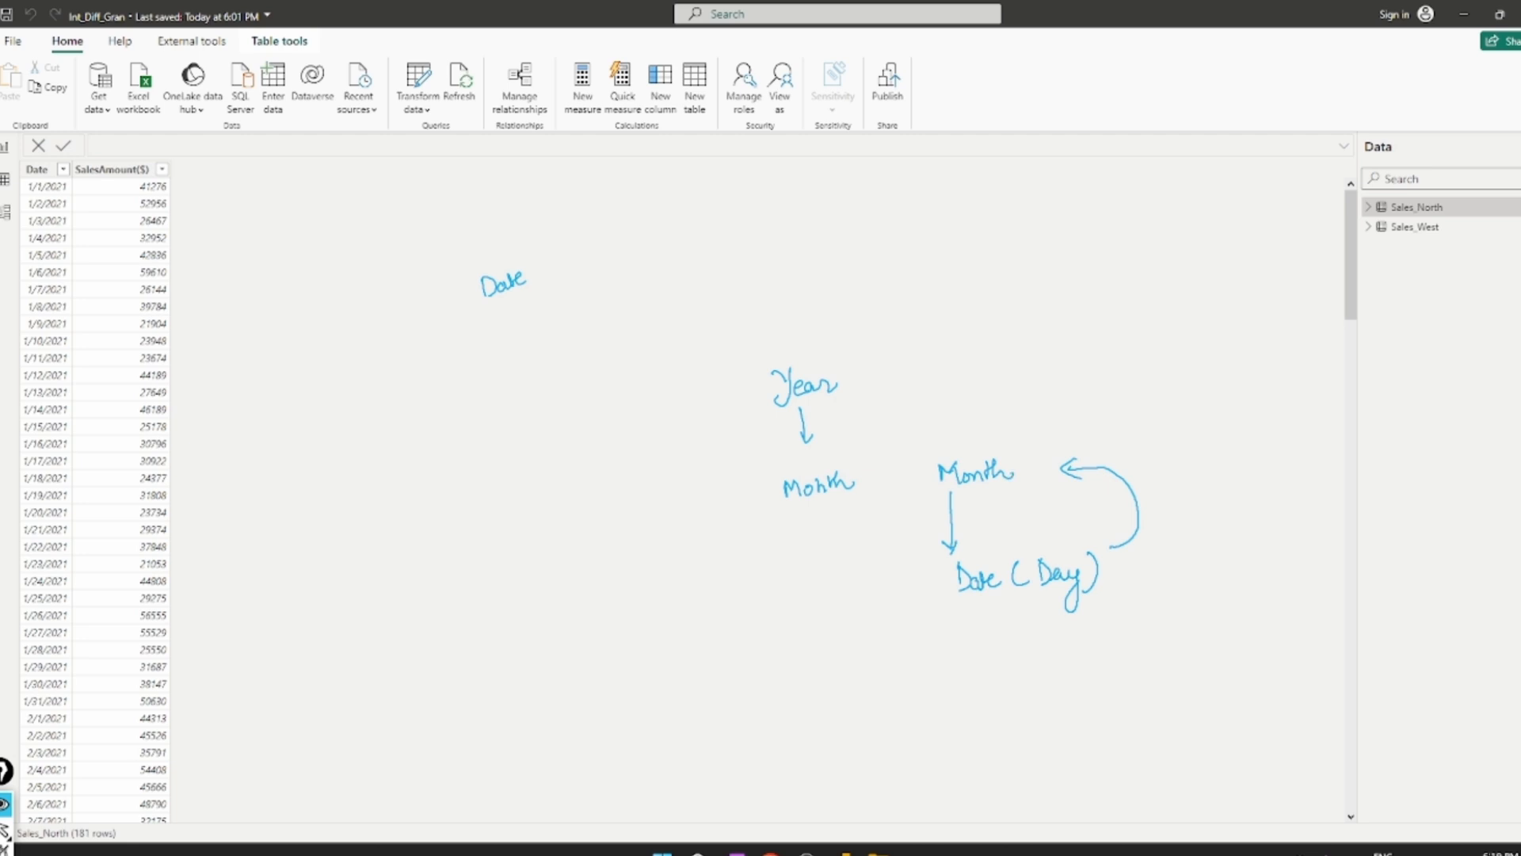
- Connect the two handwritten "Month" levels with a double-headed arrow labelled "Integrate"
{"action": "left_click_drag", "start_coordinate": [865, 471], "coordinate": [855, 479]}
{"action": "left_click_drag", "start_coordinate": [855, 479], "coordinate": [912, 470]}
{"action": "mouse_move", "coordinate": [903, 465]}
{"action": "left_mouse_down"}
{"action": "mouse_move", "coordinate": [862, 515]}
{"action": "mouse_move", "coordinate": [901, 512]}
{"action": "mouse_move", "coordinate": [893, 531]}
{"action": "mouse_move", "coordinate": [923, 511]}
{"action": "left_mouse_up"}
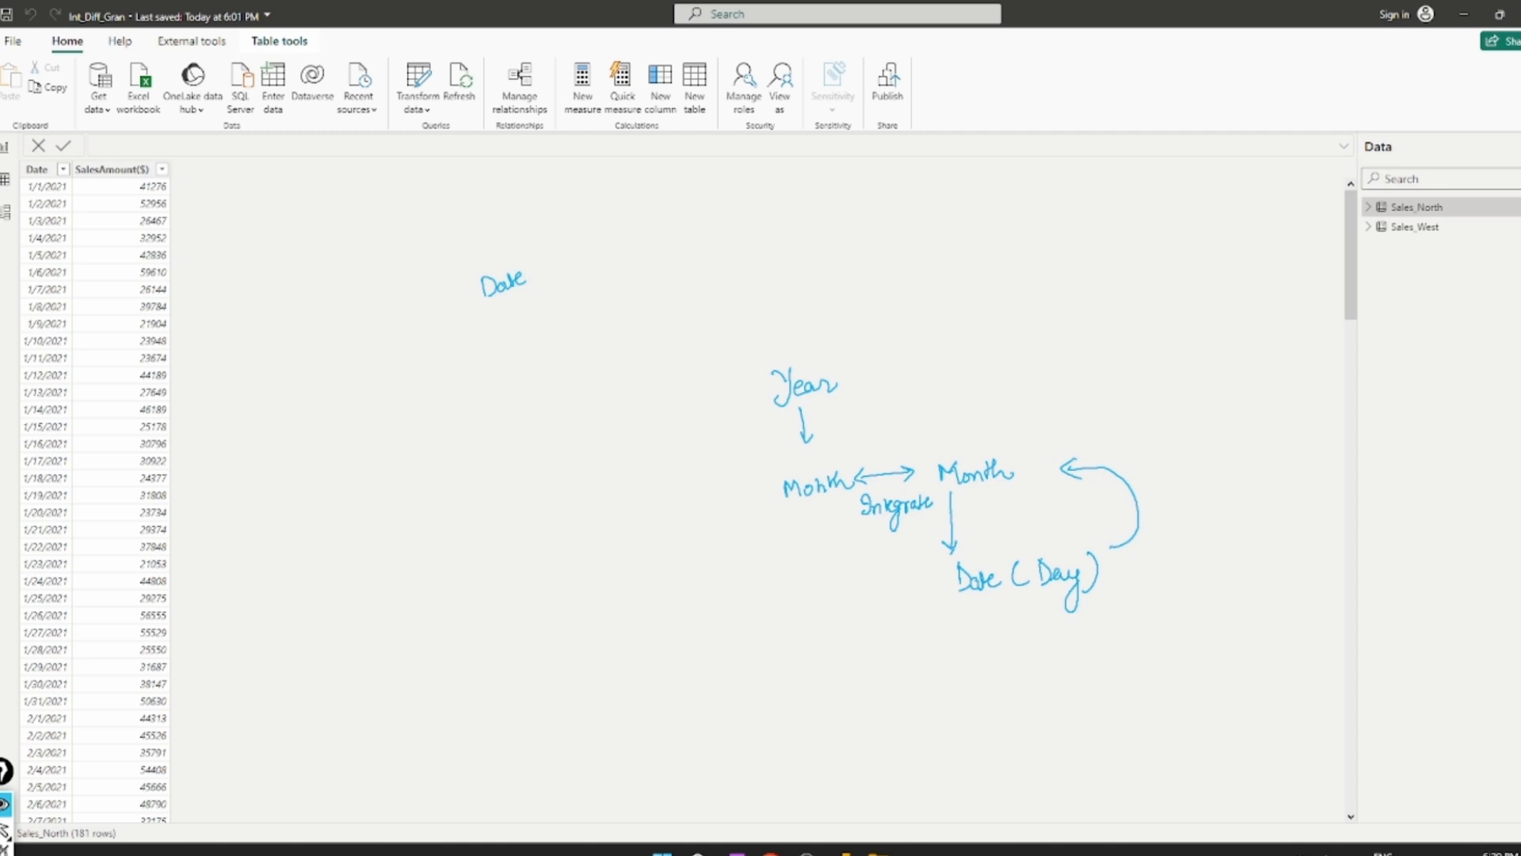
- Clear the annotations, leave pen mode, and open the About Summarize report page
{"action": "key", "text": "ctrl+6"}
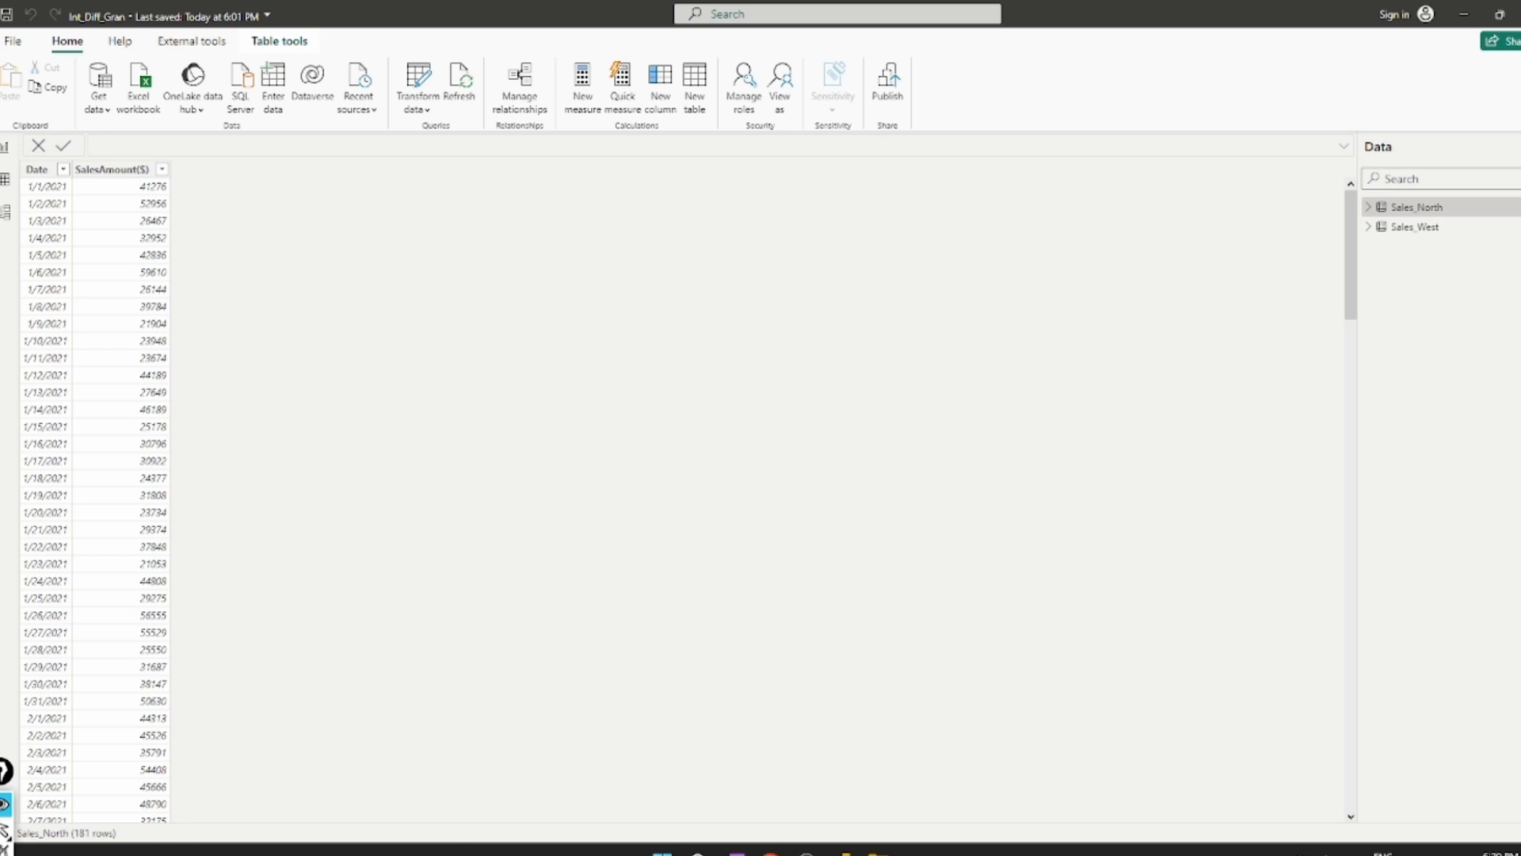
{"action": "key", "text": "ctrl+1"}
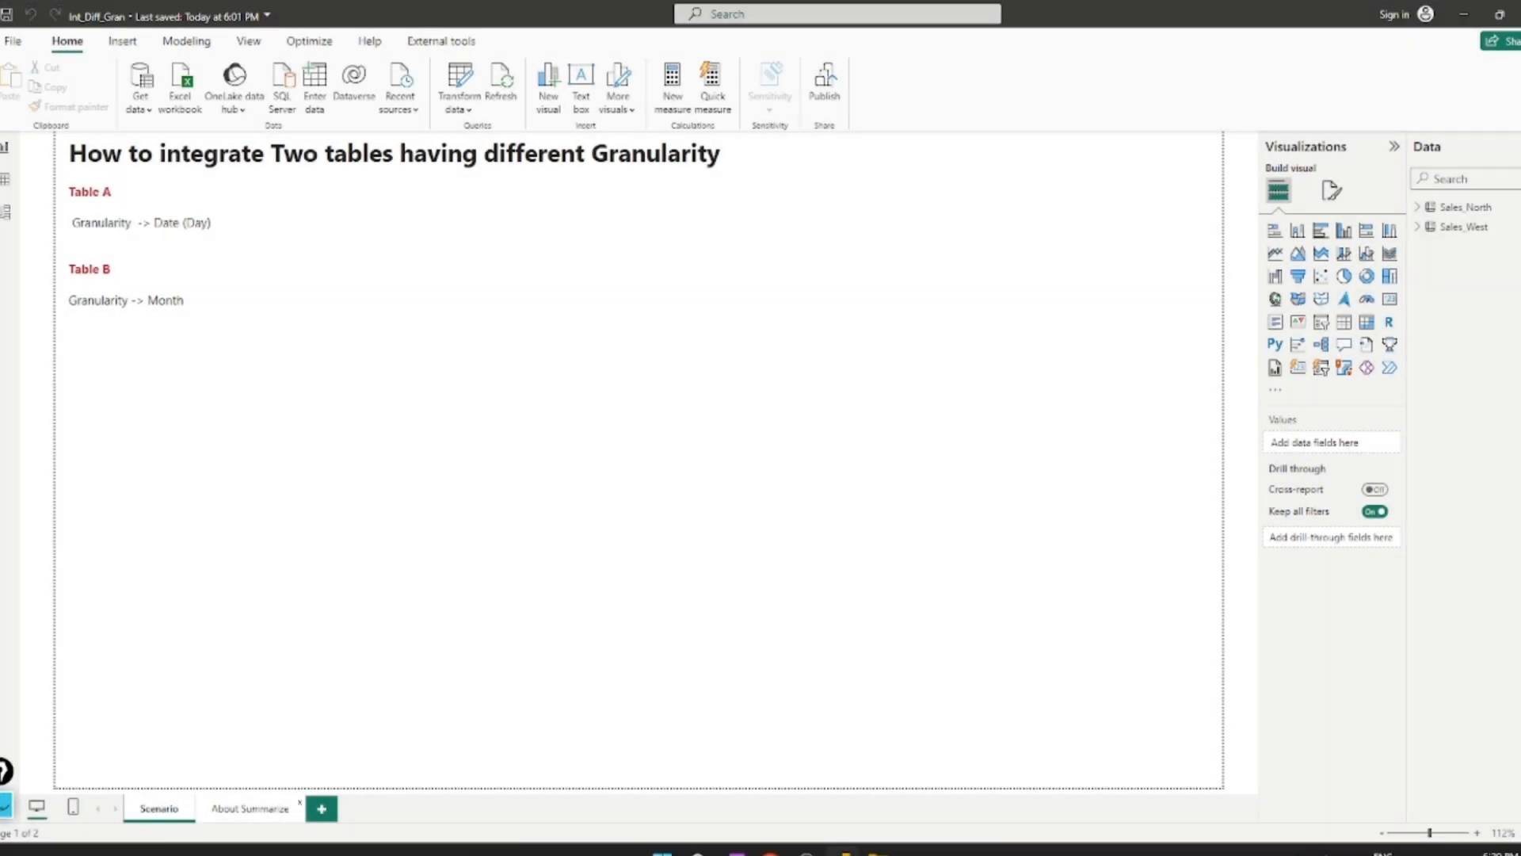
{"action": "left_click", "coordinate": [250, 808]}
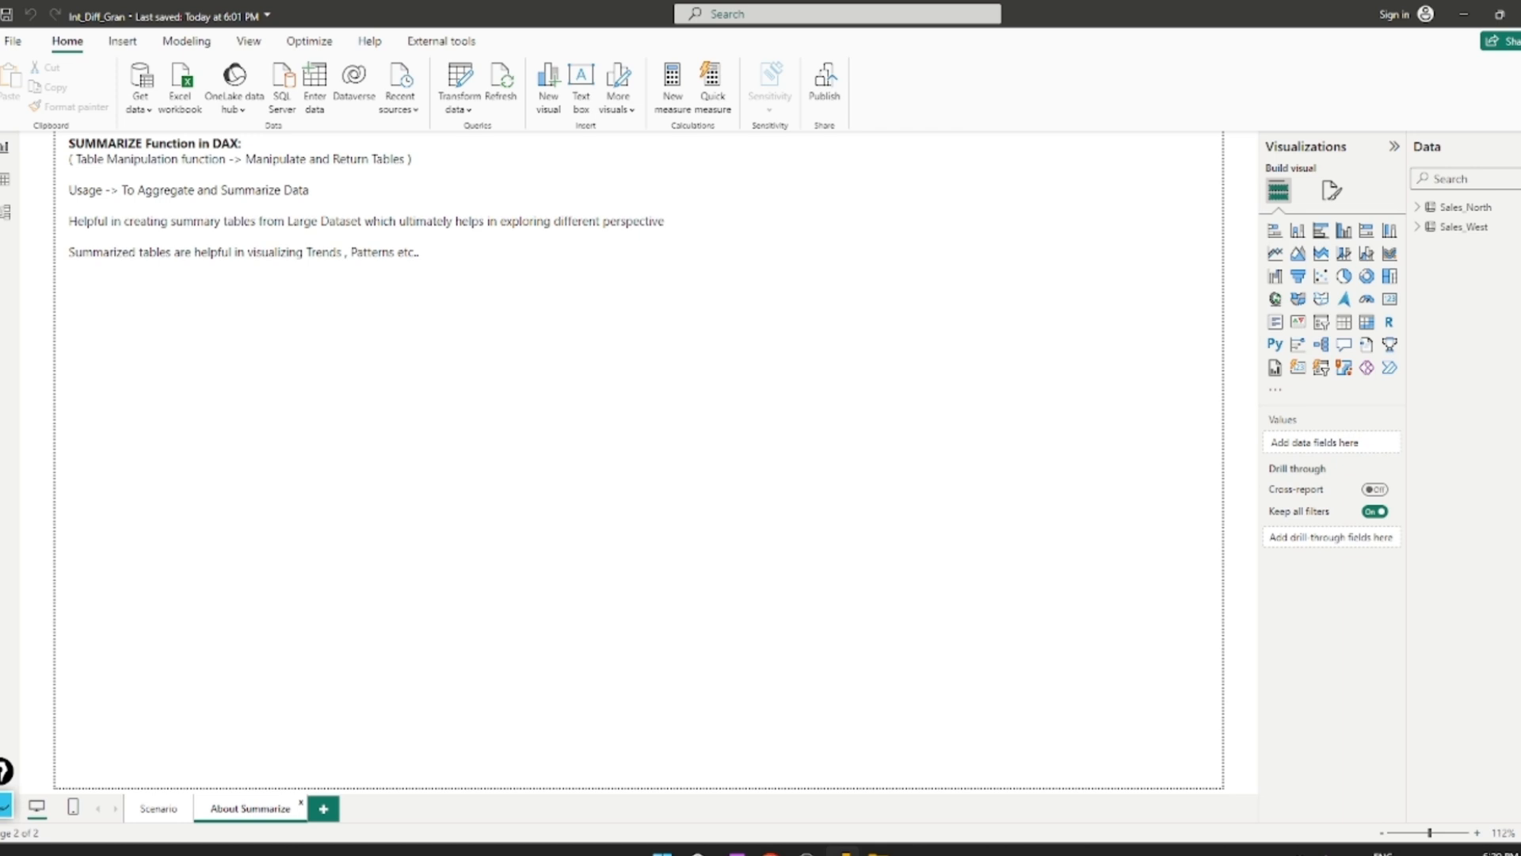
- Point a pen arrow at the SUMMARIZE heading, underline "Table", and return to the normal pointer
{"action": "key", "text": "ctrl+3"}
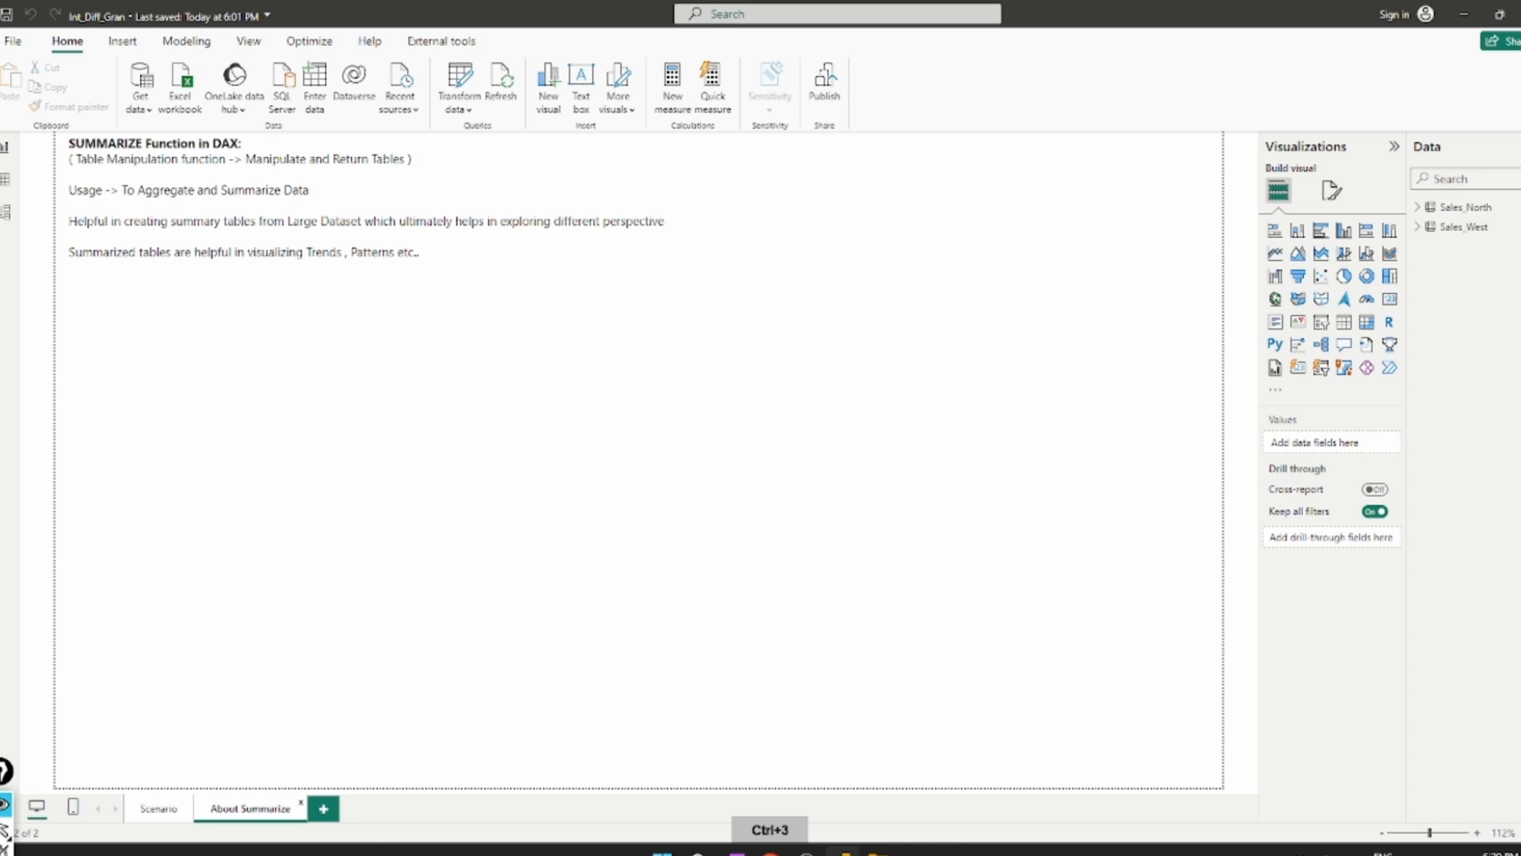
{"action": "mouse_move", "coordinate": [35, 165]}
{"action": "left_mouse_down"}
{"action": "mouse_move", "coordinate": [58, 143]}
{"action": "mouse_move", "coordinate": [114, 166]}
{"action": "left_mouse_up"}
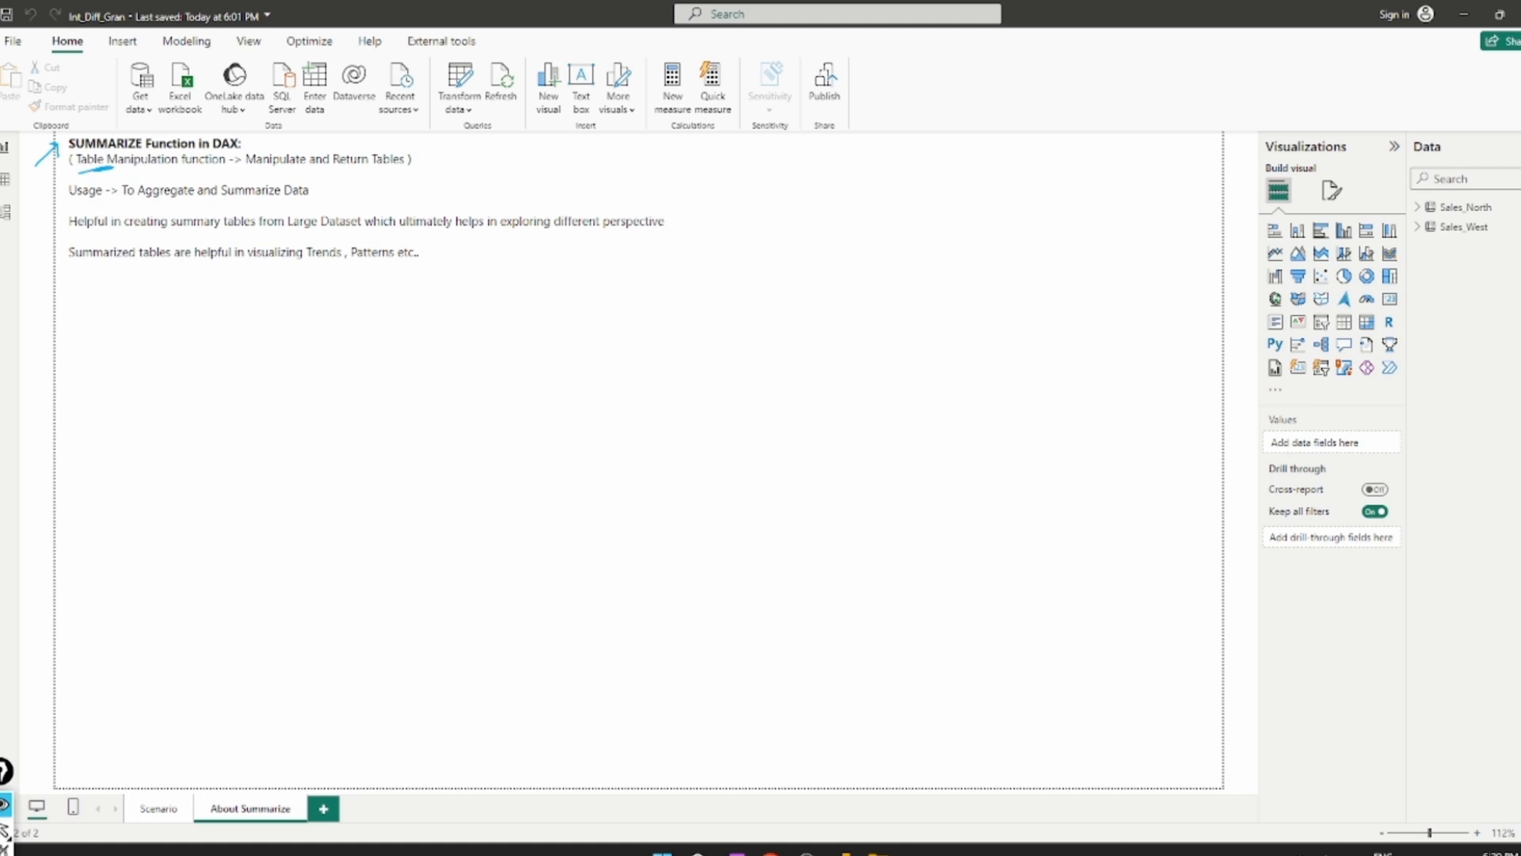
{"action": "key", "text": "ctrl+1"}
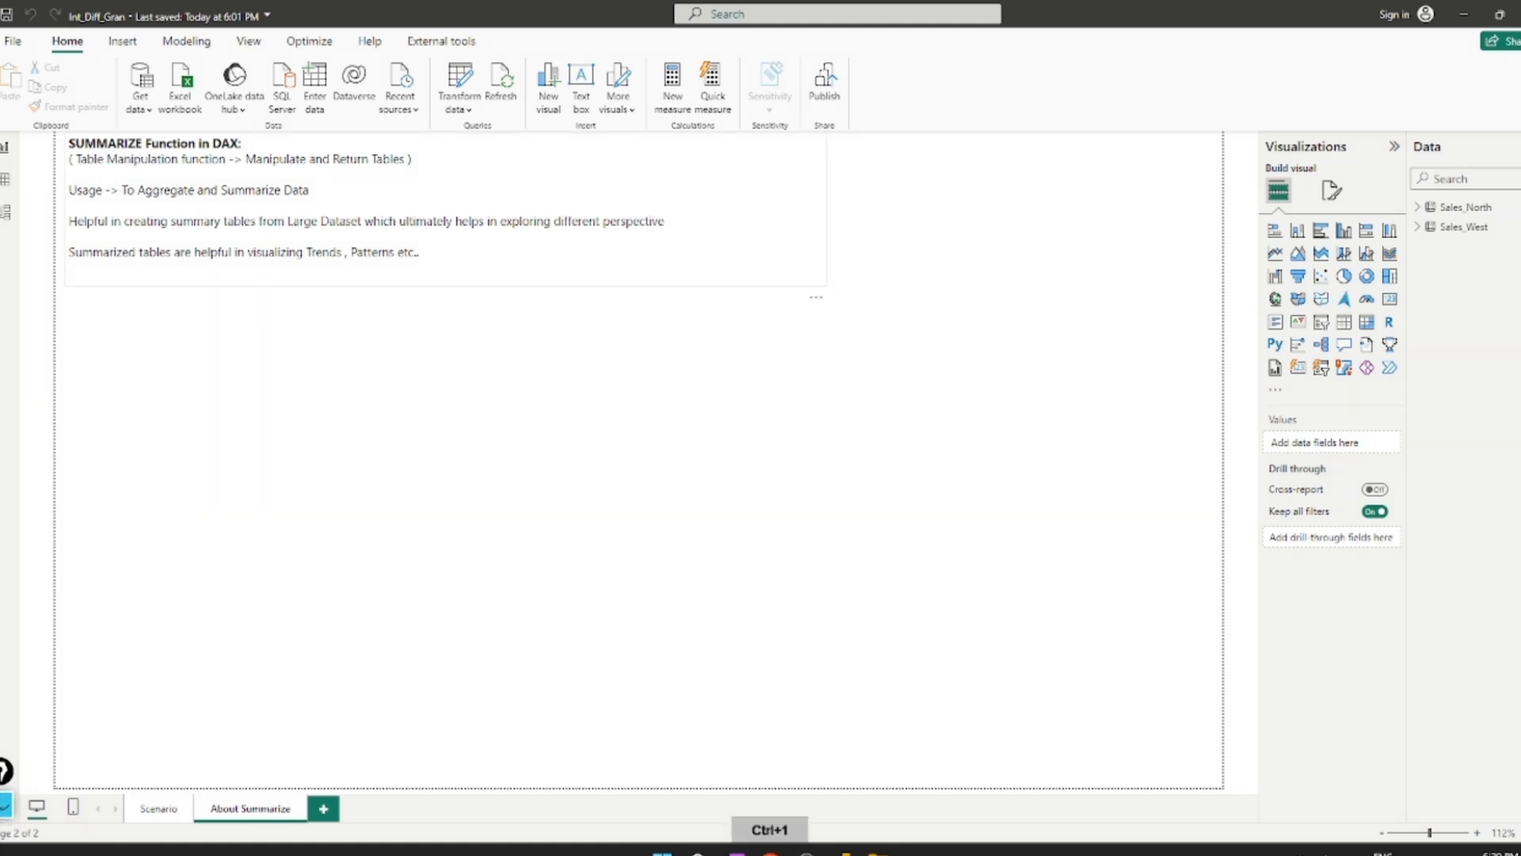
- Enlarge all text in the SUMMARIZE text box to size 24 and resize the box to fit every line
{"action": "key", "text": "ctrl+a"}
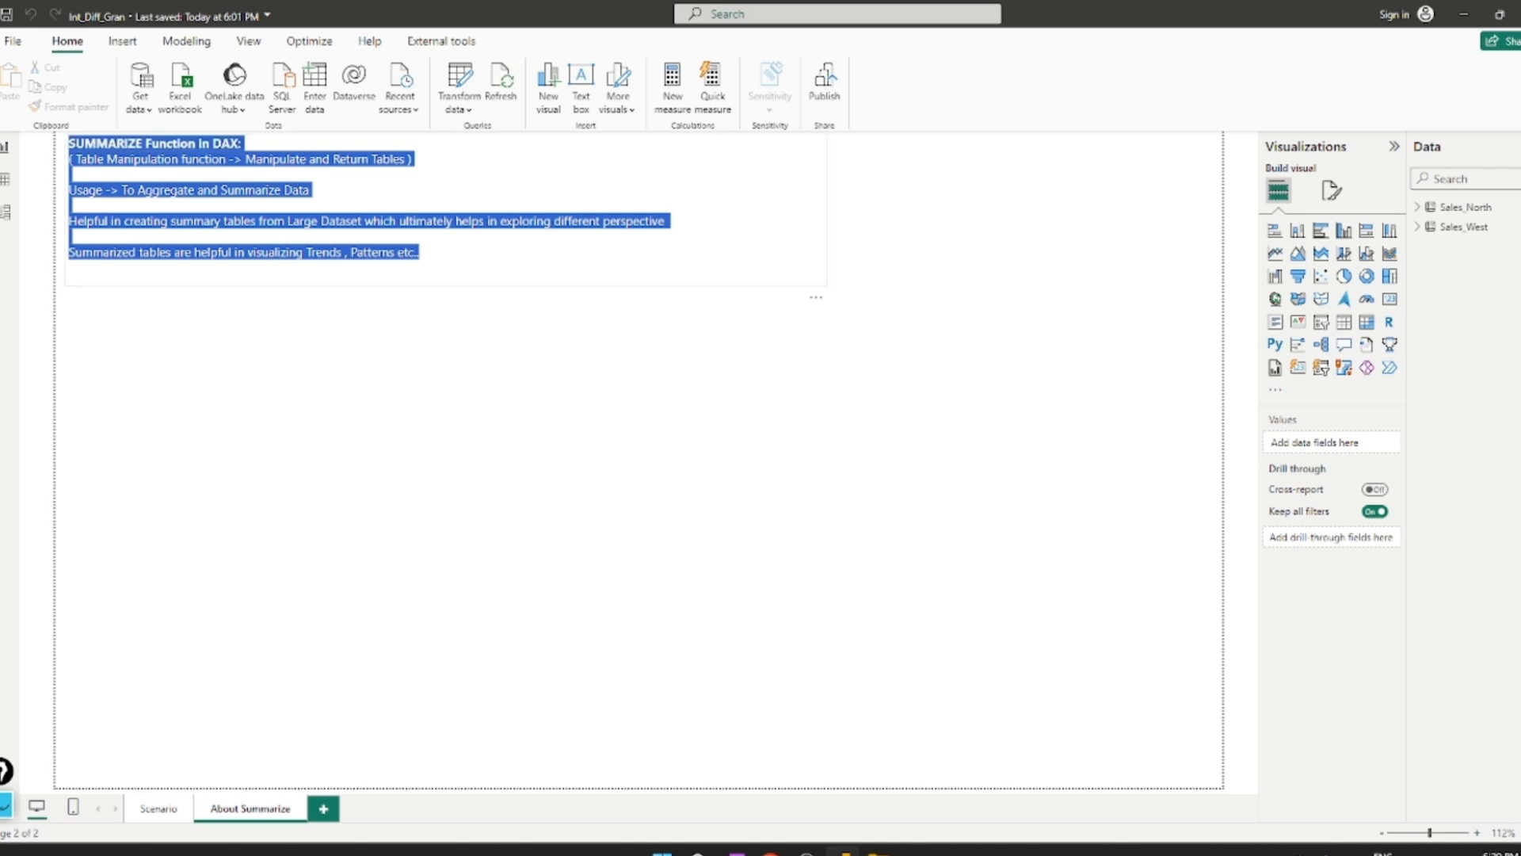
{"action": "left_click", "coordinate": [418, 252]}
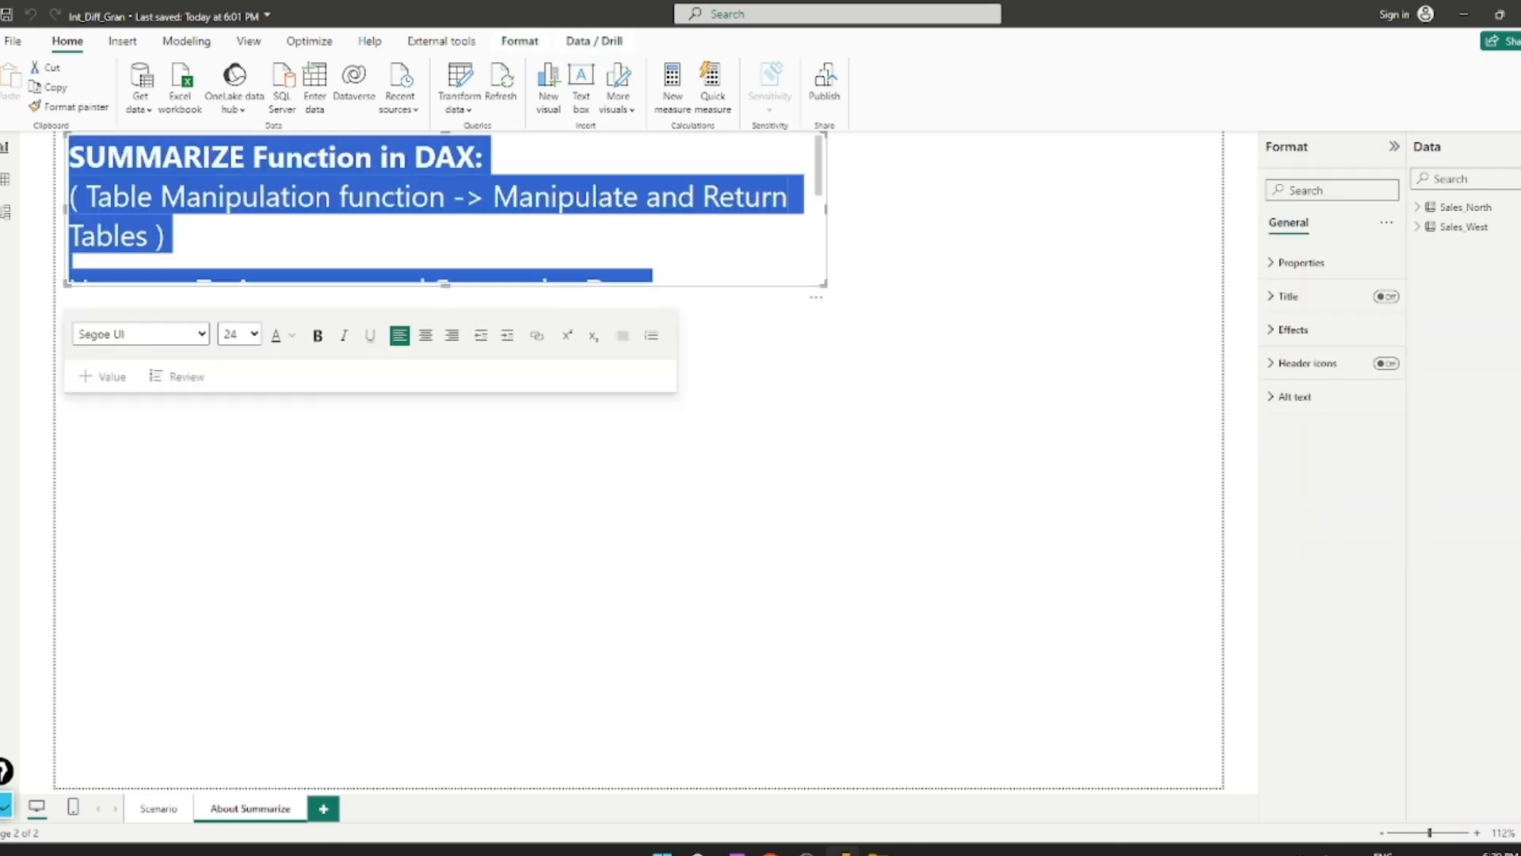
{"action": "left_click", "coordinate": [555, 507]}
{"action": "left_click", "coordinate": [380, 261]}
{"action": "left_click_drag", "start_coordinate": [825, 284], "coordinate": [984, 654]}
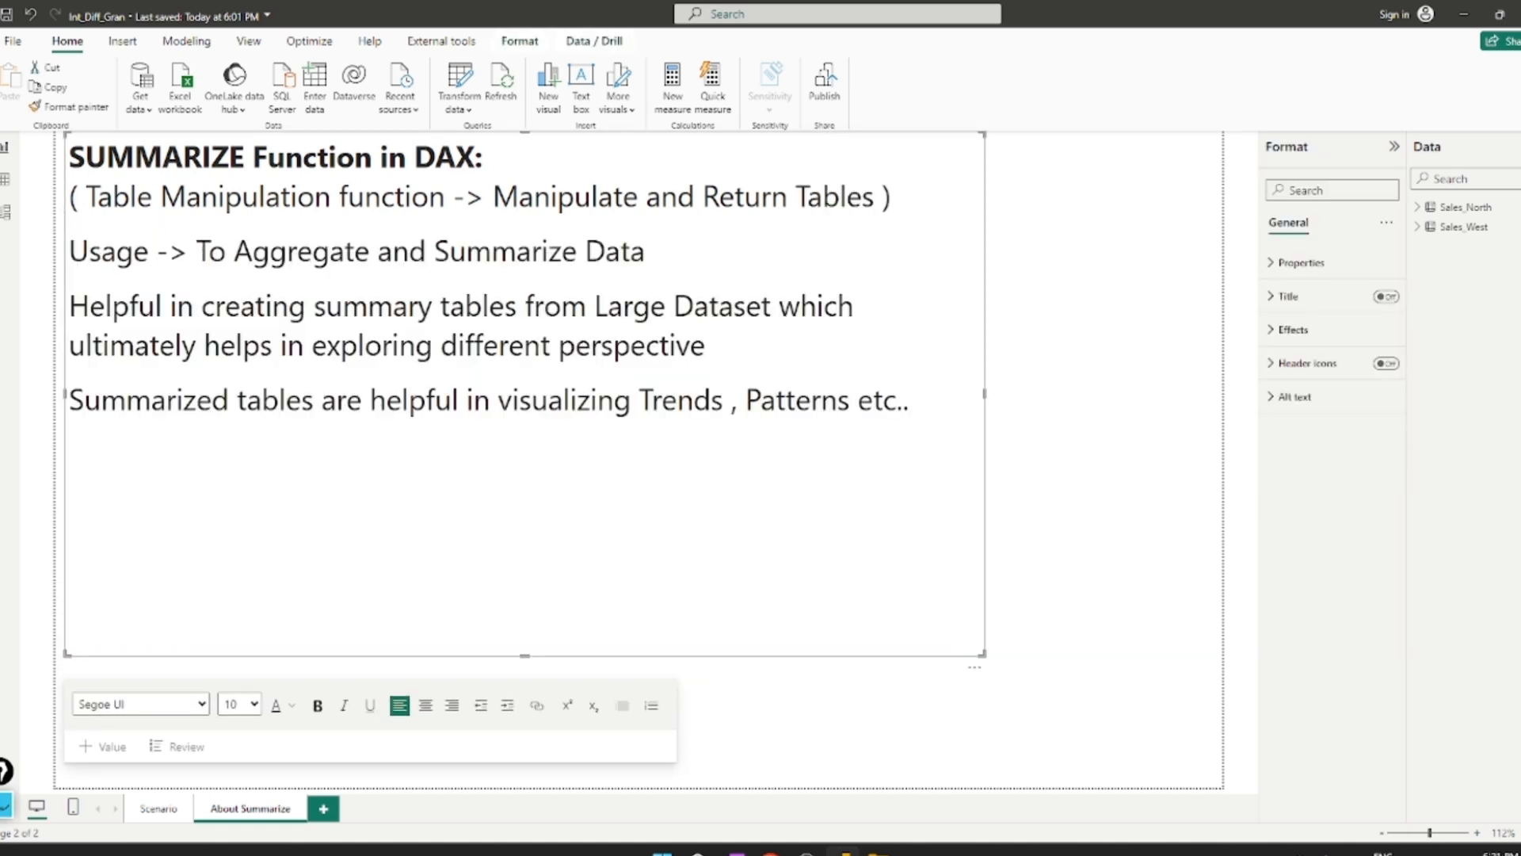
- Tick the SUMMARIZE heading with the pen, point at "Tables", and underline "Manipulation", "Aggregate" and "Summarize"
{"action": "key", "text": "ctrl+8"}
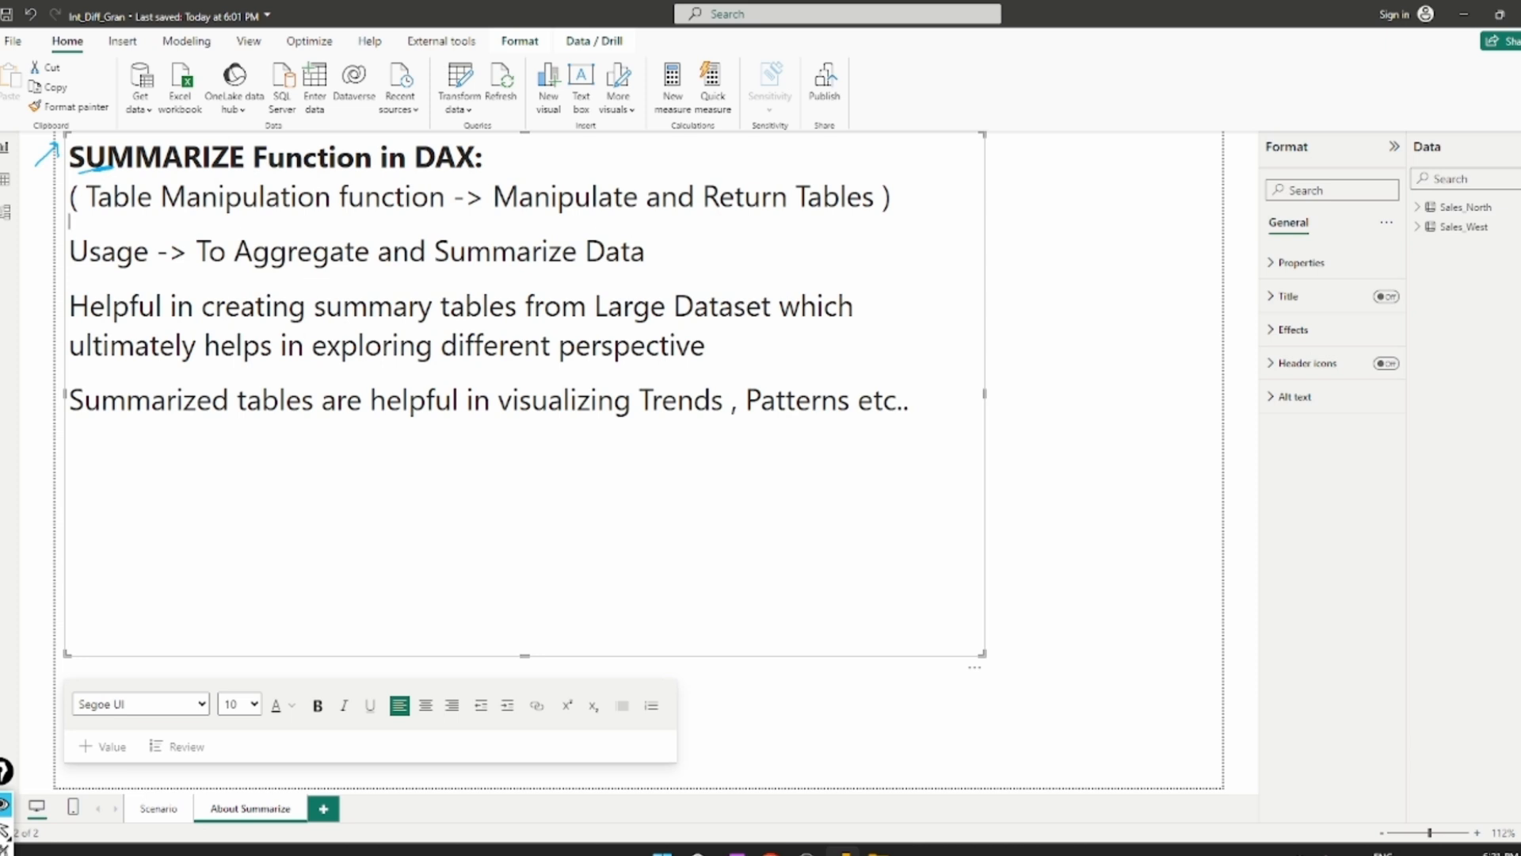
{"action": "left_click_drag", "start_coordinate": [512, 154], "coordinate": [494, 167]}
{"action": "left_click_drag", "start_coordinate": [248, 220], "coordinate": [289, 214]}
{"action": "left_click_drag", "start_coordinate": [808, 235], "coordinate": [842, 234]}
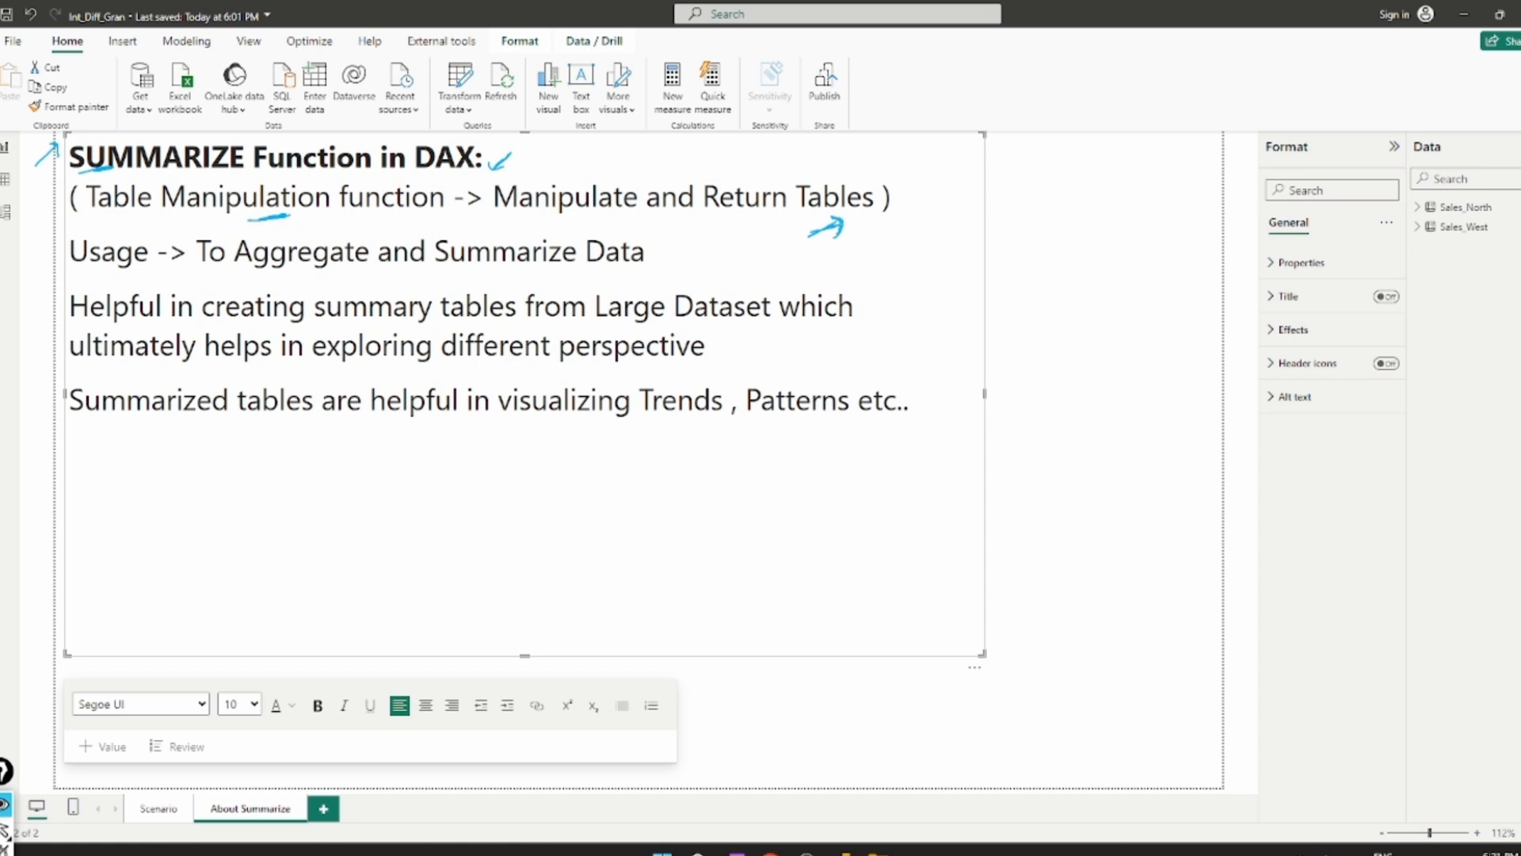
{"action": "left_click_drag", "start_coordinate": [282, 280], "coordinate": [312, 274]}
{"action": "left_click_drag", "start_coordinate": [452, 277], "coordinate": [488, 269]}
- Handwrite an underlined "Large Dataset" with arrows leading to "Summ" and "Group by (Group)" below the text
{"action": "mouse_move", "coordinate": [660, 485]}
{"action": "left_mouse_down"}
{"action": "mouse_move", "coordinate": [631, 526]}
{"action": "mouse_move", "coordinate": [683, 525]}
{"action": "mouse_move", "coordinate": [776, 485]}
{"action": "mouse_move", "coordinate": [781, 499]}
{"action": "left_mouse_up"}
{"action": "left_click_drag", "start_coordinate": [779, 490], "coordinate": [793, 478]}
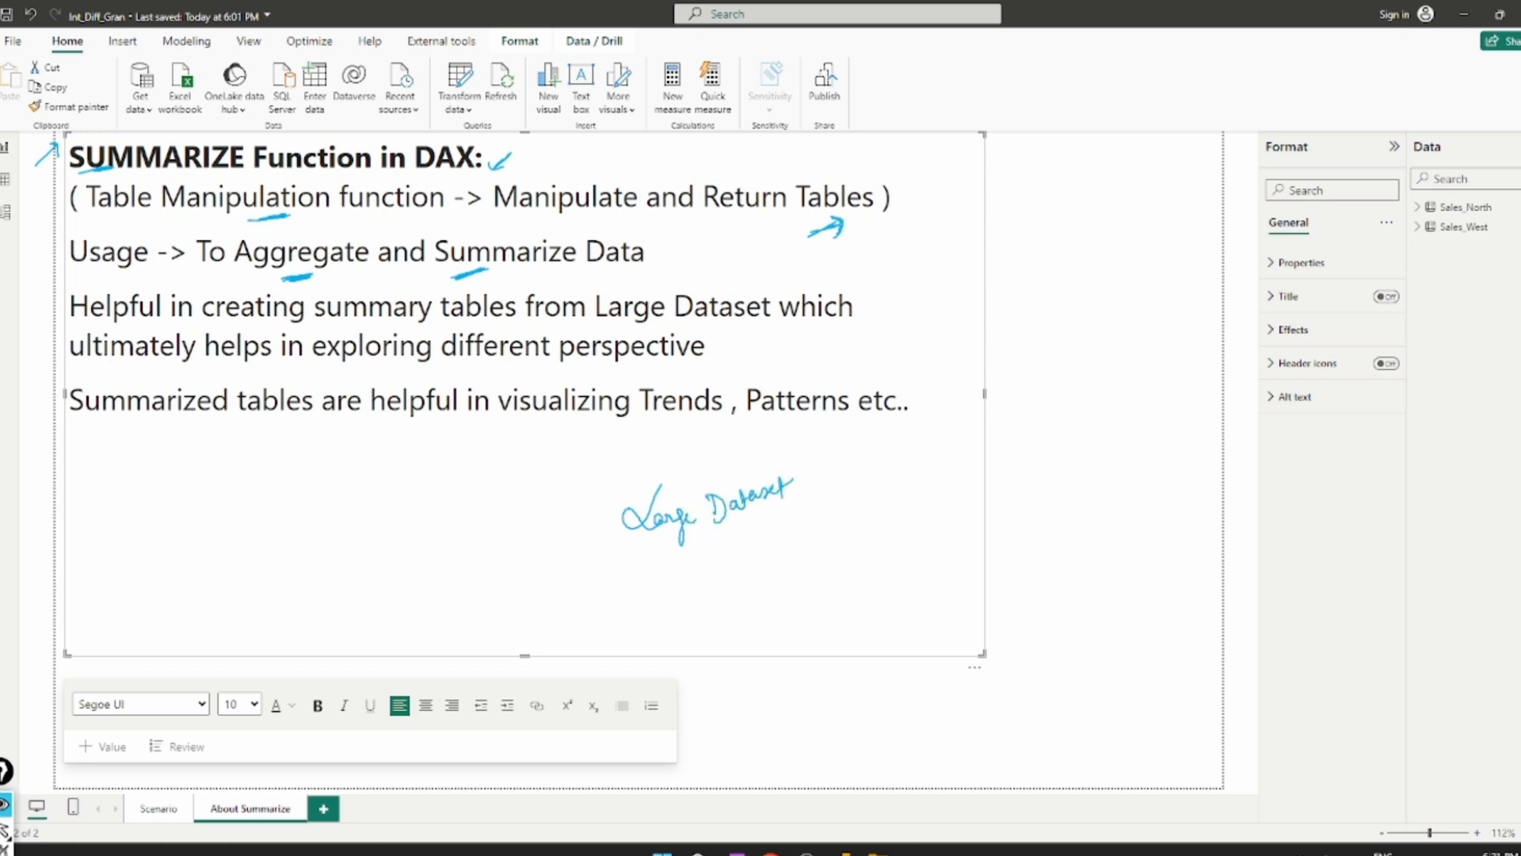
{"action": "mouse_move", "coordinate": [647, 554]}
{"action": "left_mouse_down"}
{"action": "mouse_move", "coordinate": [759, 513]}
{"action": "mouse_move", "coordinate": [743, 567]}
{"action": "mouse_move", "coordinate": [780, 559]}
{"action": "left_mouse_up"}
{"action": "mouse_move", "coordinate": [765, 550]}
{"action": "left_mouse_down"}
{"action": "mouse_move", "coordinate": [780, 558]}
{"action": "mouse_move", "coordinate": [768, 567]}
{"action": "mouse_move", "coordinate": [954, 533]}
{"action": "mouse_move", "coordinate": [963, 555]}
{"action": "mouse_move", "coordinate": [992, 529]}
{"action": "mouse_move", "coordinate": [989, 561]}
{"action": "mouse_move", "coordinate": [945, 594]}
{"action": "left_mouse_up"}
{"action": "left_click_drag", "start_coordinate": [940, 584], "coordinate": [954, 584]}
{"action": "mouse_move", "coordinate": [1023, 497]}
{"action": "left_mouse_down"}
{"action": "mouse_move", "coordinate": [1029, 523]}
{"action": "mouse_move", "coordinate": [1041, 515]}
{"action": "mouse_move", "coordinate": [1007, 547]}
{"action": "mouse_move", "coordinate": [1078, 499]}
{"action": "mouse_move", "coordinate": [1085, 530]}
{"action": "left_mouse_up"}
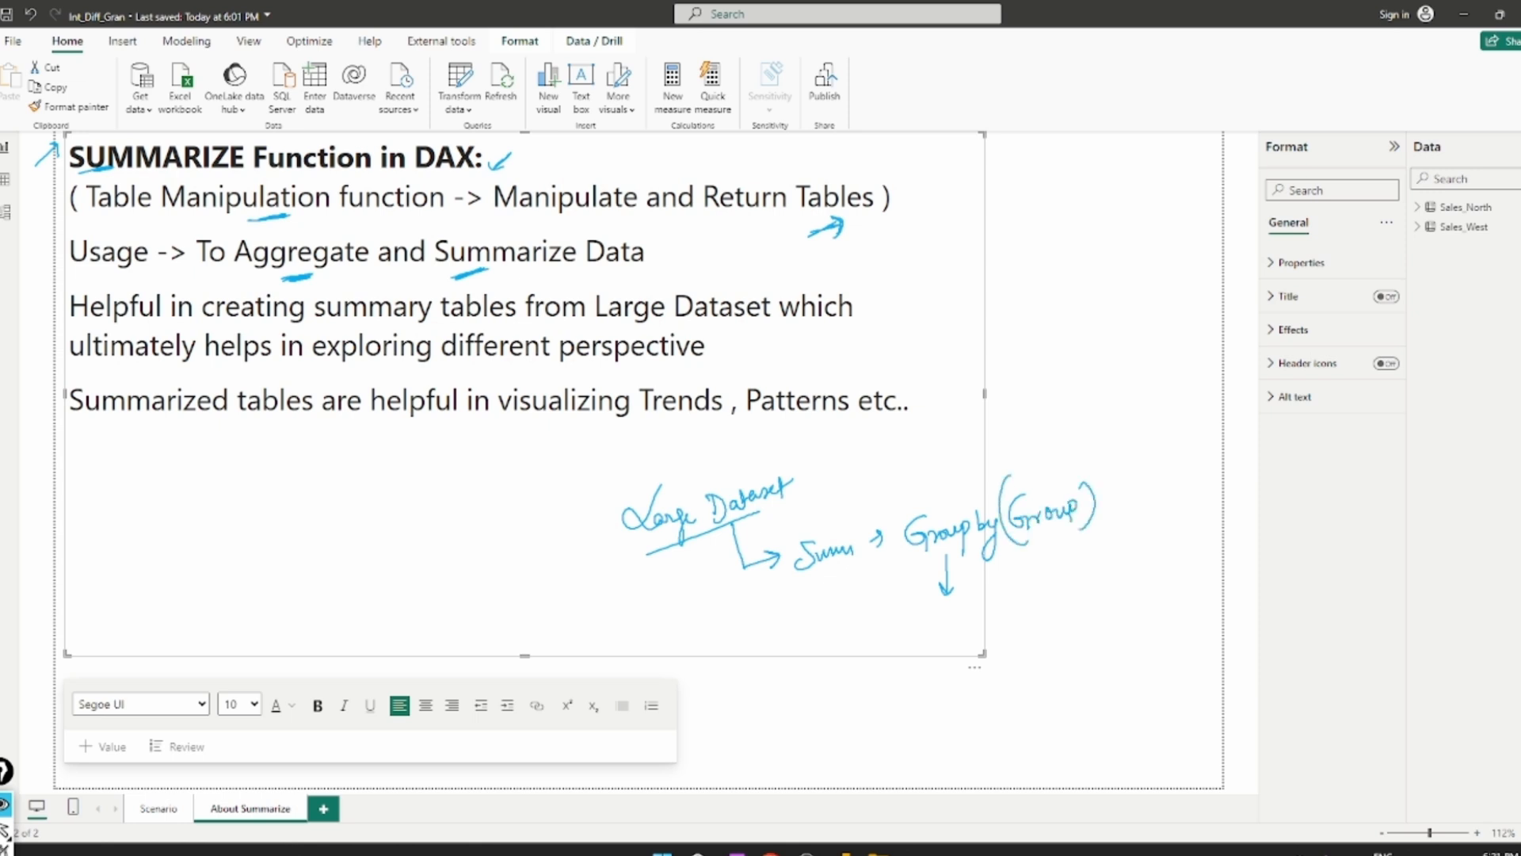
- Handwrite "Row" below "Group by (Group)" and add "Calculation (Aggr)" beside it with an arrow leading to "Row"
{"action": "mouse_move", "coordinate": [964, 592]}
{"action": "left_mouse_down"}
{"action": "mouse_move", "coordinate": [967, 616]}
{"action": "mouse_move", "coordinate": [1012, 600]}
{"action": "left_mouse_up"}
{"action": "left_click_drag", "start_coordinate": [1093, 571], "coordinate": [1031, 597]}
{"action": "left_click_drag", "start_coordinate": [1032, 598], "coordinate": [1055, 603]}
{"action": "mouse_move", "coordinate": [1117, 557]}
{"action": "left_mouse_down"}
{"action": "mouse_move", "coordinate": [1130, 583]}
{"action": "mouse_move", "coordinate": [1152, 581]}
{"action": "mouse_move", "coordinate": [1168, 554]}
{"action": "mouse_move", "coordinate": [1210, 569]}
{"action": "left_mouse_up"}
{"action": "mouse_move", "coordinate": [1114, 614]}
{"action": "left_mouse_down"}
{"action": "mouse_move", "coordinate": [1157, 637]}
{"action": "mouse_move", "coordinate": [1173, 602]}
{"action": "mouse_move", "coordinate": [1175, 623]}
{"action": "left_mouse_up"}
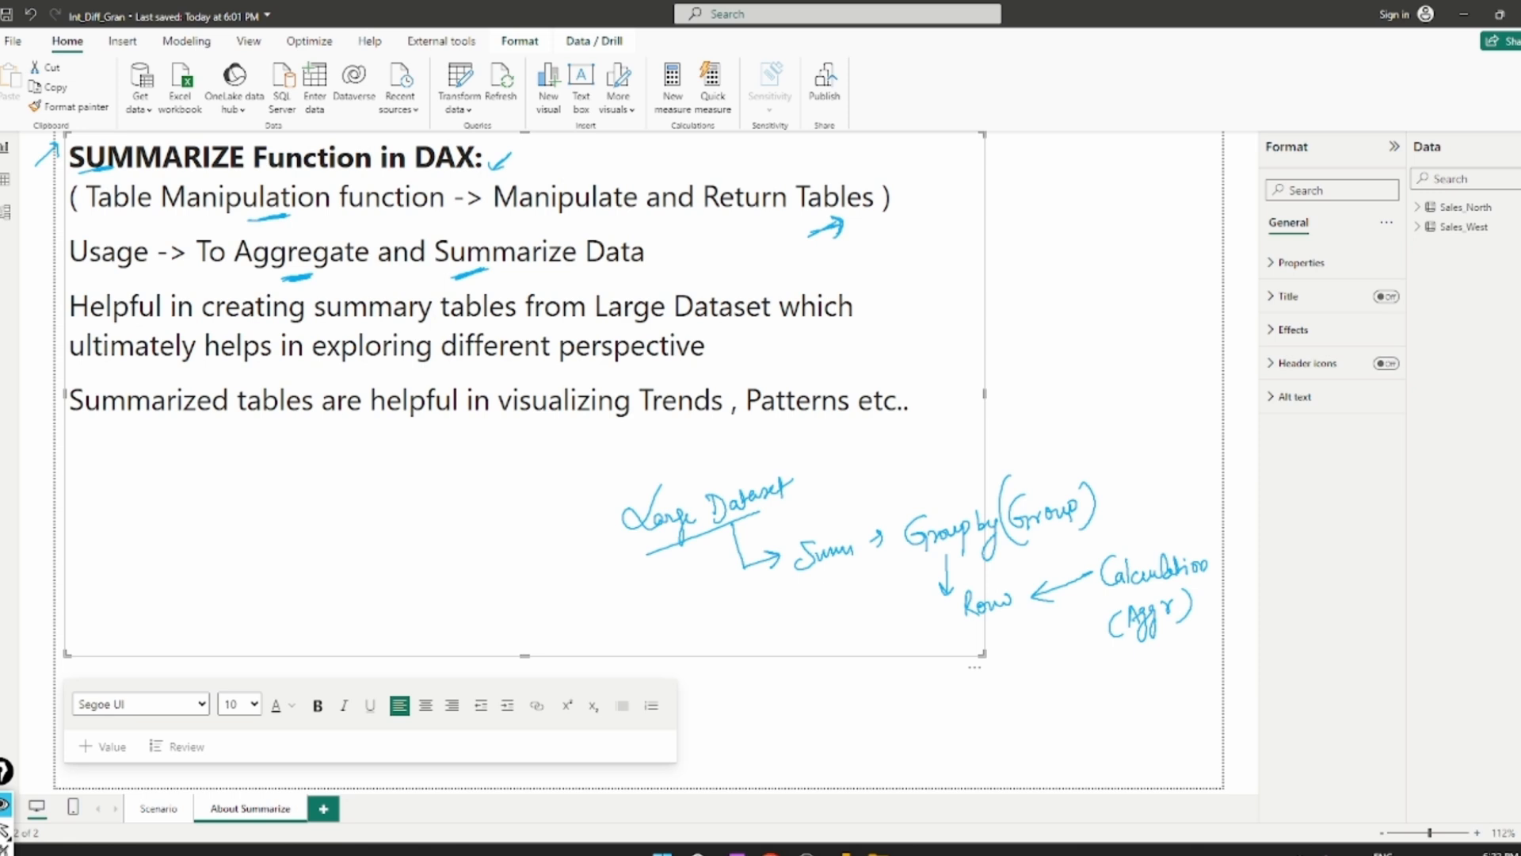
- Underline "tables", "Dataset", "exploring", "perspective" and "are helpful in" with the pen, tick "Trends" and "Patterns", and draw a vertical stroke beside the text
{"action": "left_click_drag", "start_coordinate": [434, 328], "coordinate": [501, 317]}
{"action": "left_click_drag", "start_coordinate": [647, 325], "coordinate": [729, 316]}
{"action": "left_click_drag", "start_coordinate": [331, 378], "coordinate": [424, 365]}
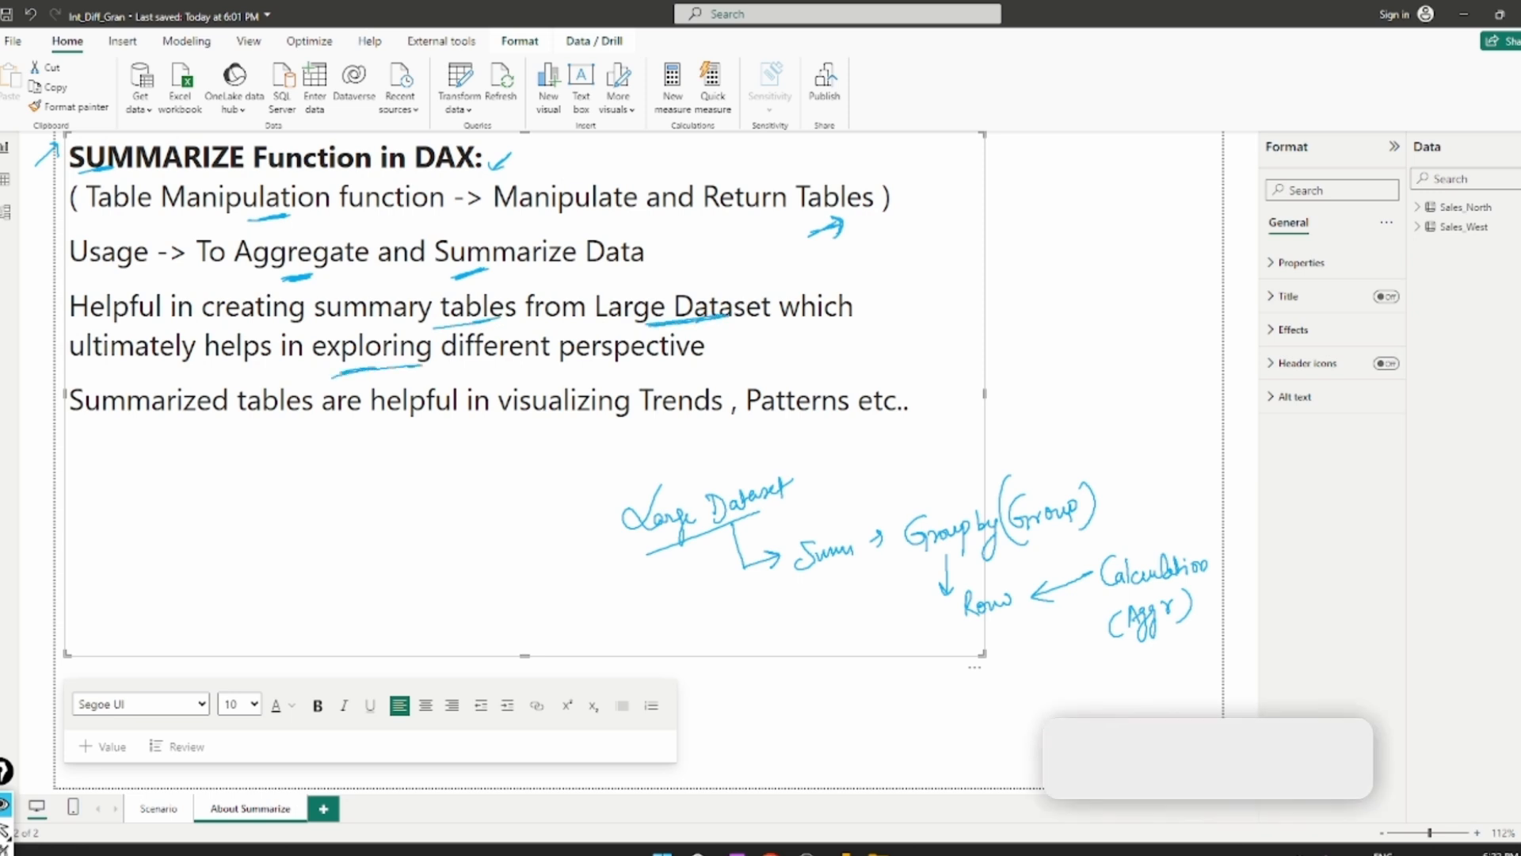
{"action": "left_click_drag", "start_coordinate": [558, 363], "coordinate": [617, 357]}
{"action": "left_click_drag", "start_coordinate": [336, 433], "coordinate": [500, 415]}
{"action": "left_click_drag", "start_coordinate": [647, 426], "coordinate": [791, 413]}
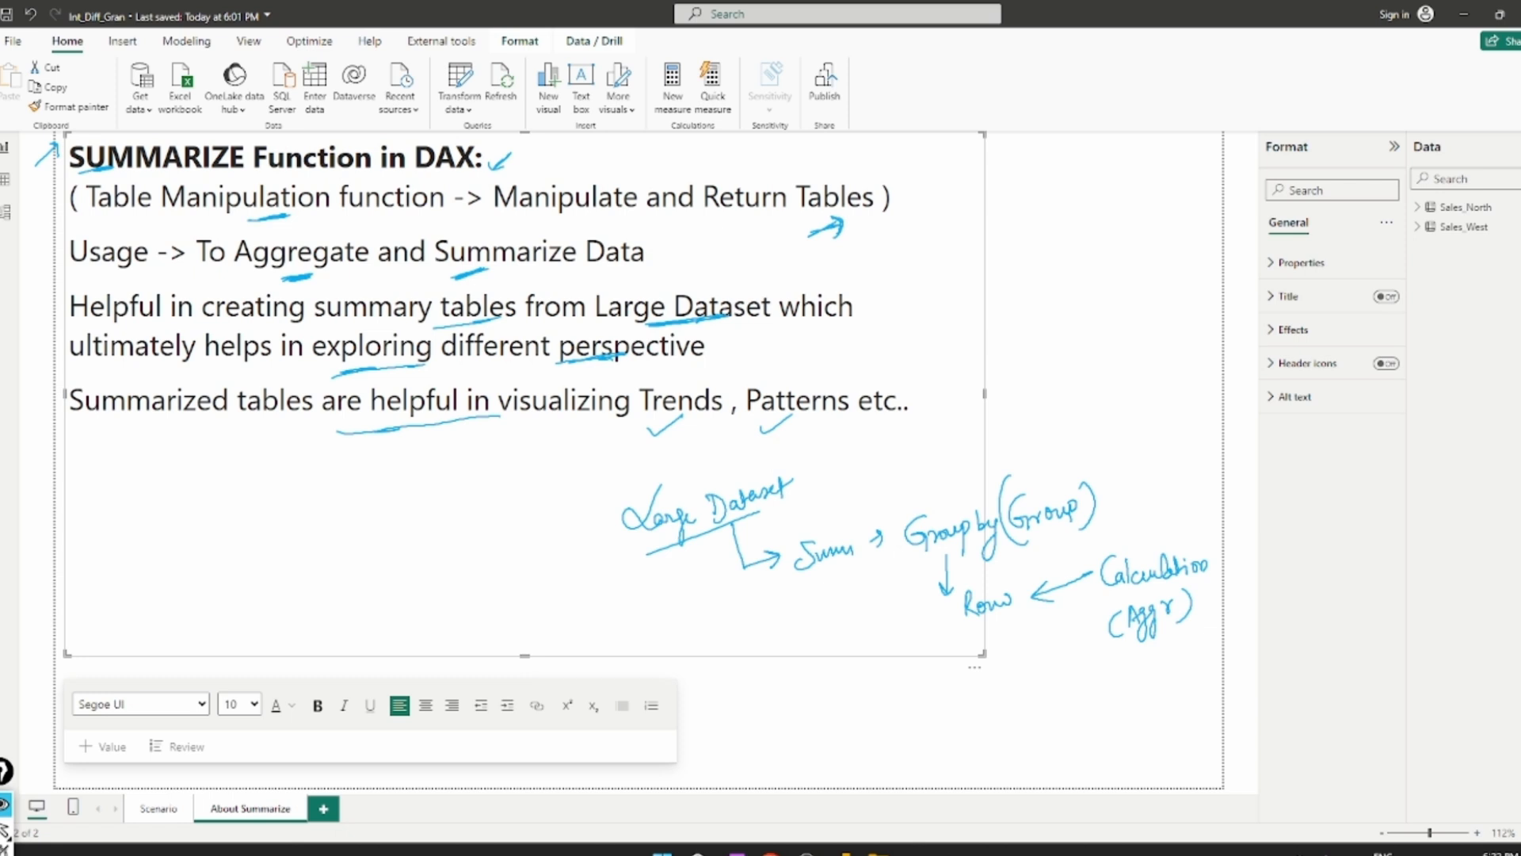
{"action": "left_click_drag", "start_coordinate": [935, 311], "coordinate": [937, 384]}
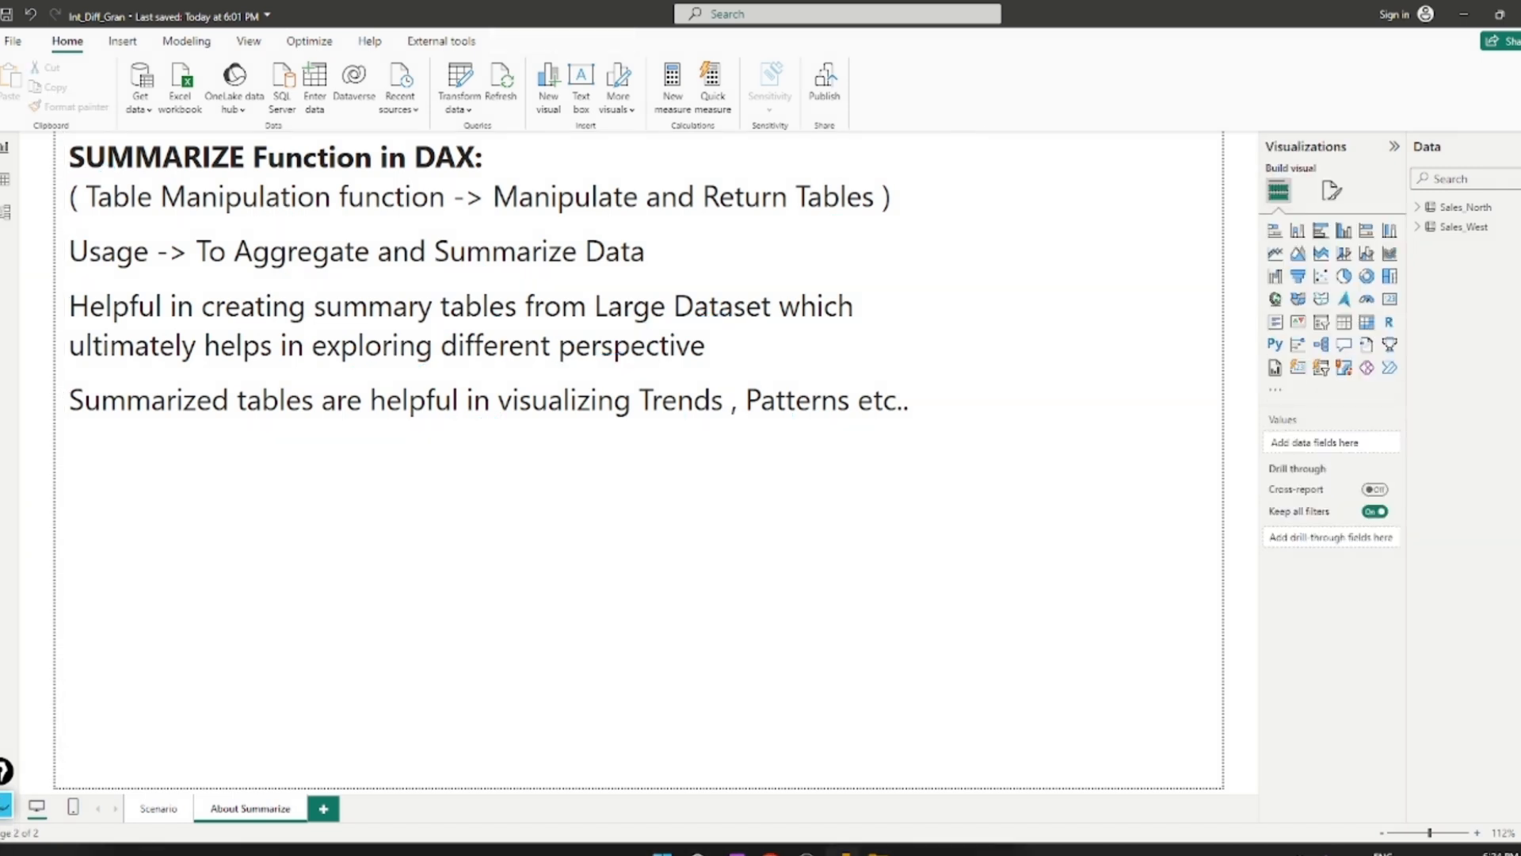
- Show the Sales_North data in table view and expand the field lists of Sales_North and Sales_West
{"action": "left_click", "coordinate": [5, 180]}
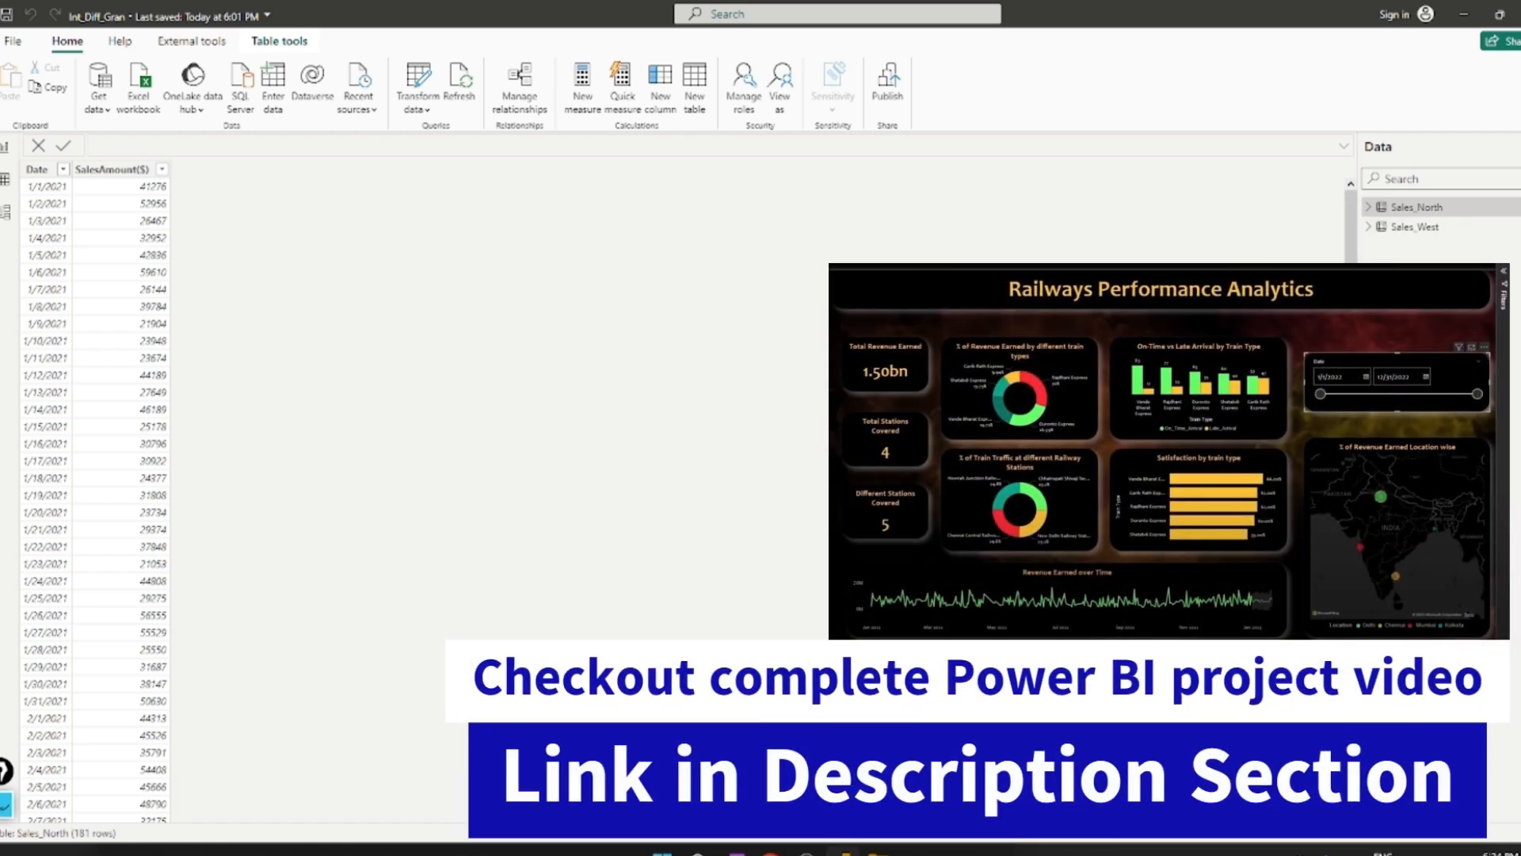
{"action": "left_click", "coordinate": [1368, 207]}
{"action": "left_click", "coordinate": [1368, 266]}
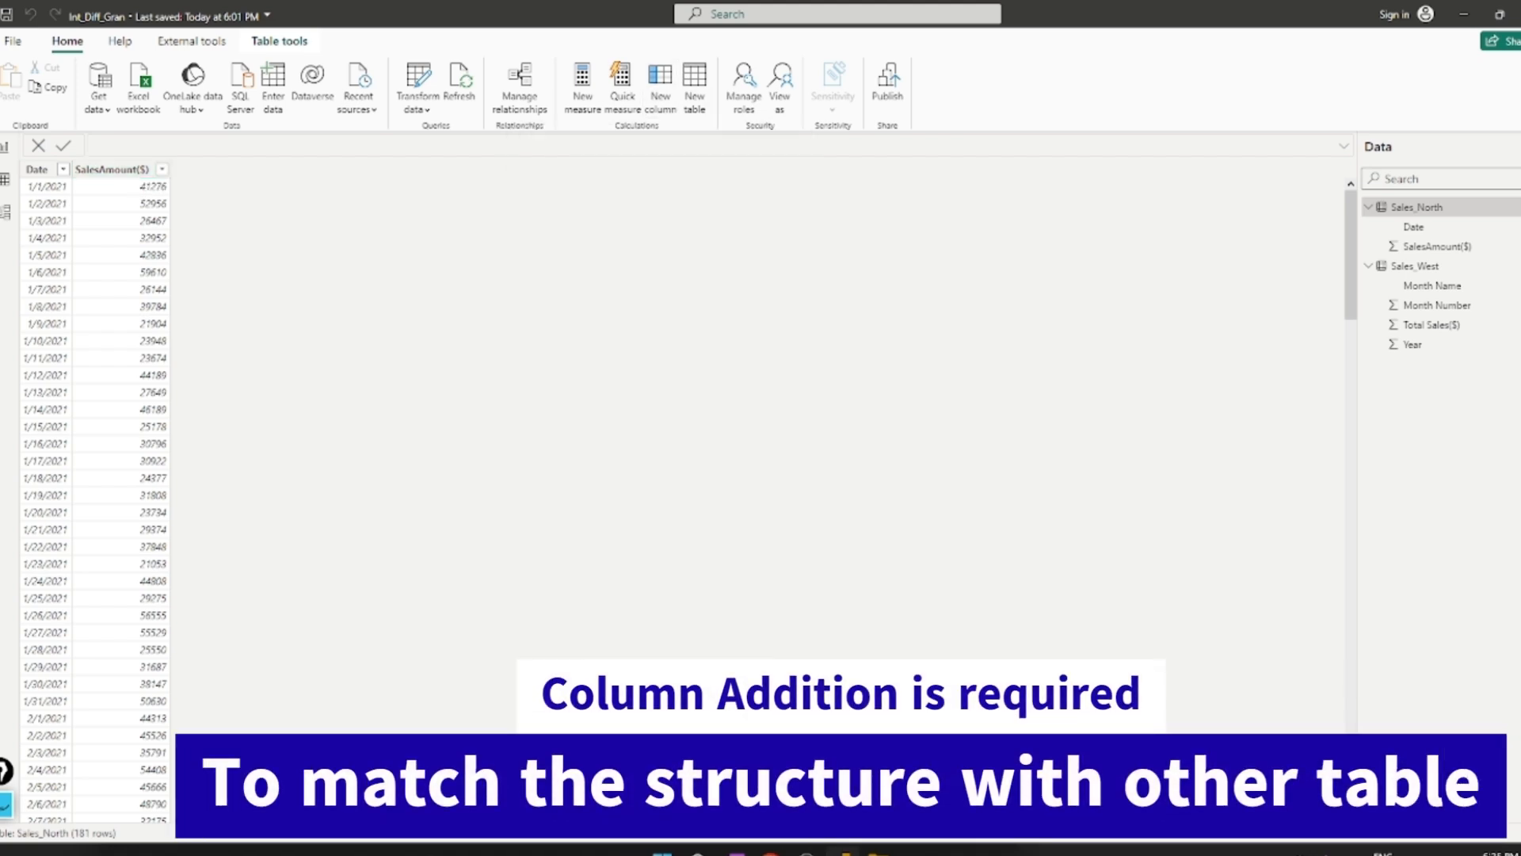
- Add a calculated column to Sales_North with the formula Year = Year(Sales_North[Date])
{"action": "left_click", "coordinate": [659, 87]}
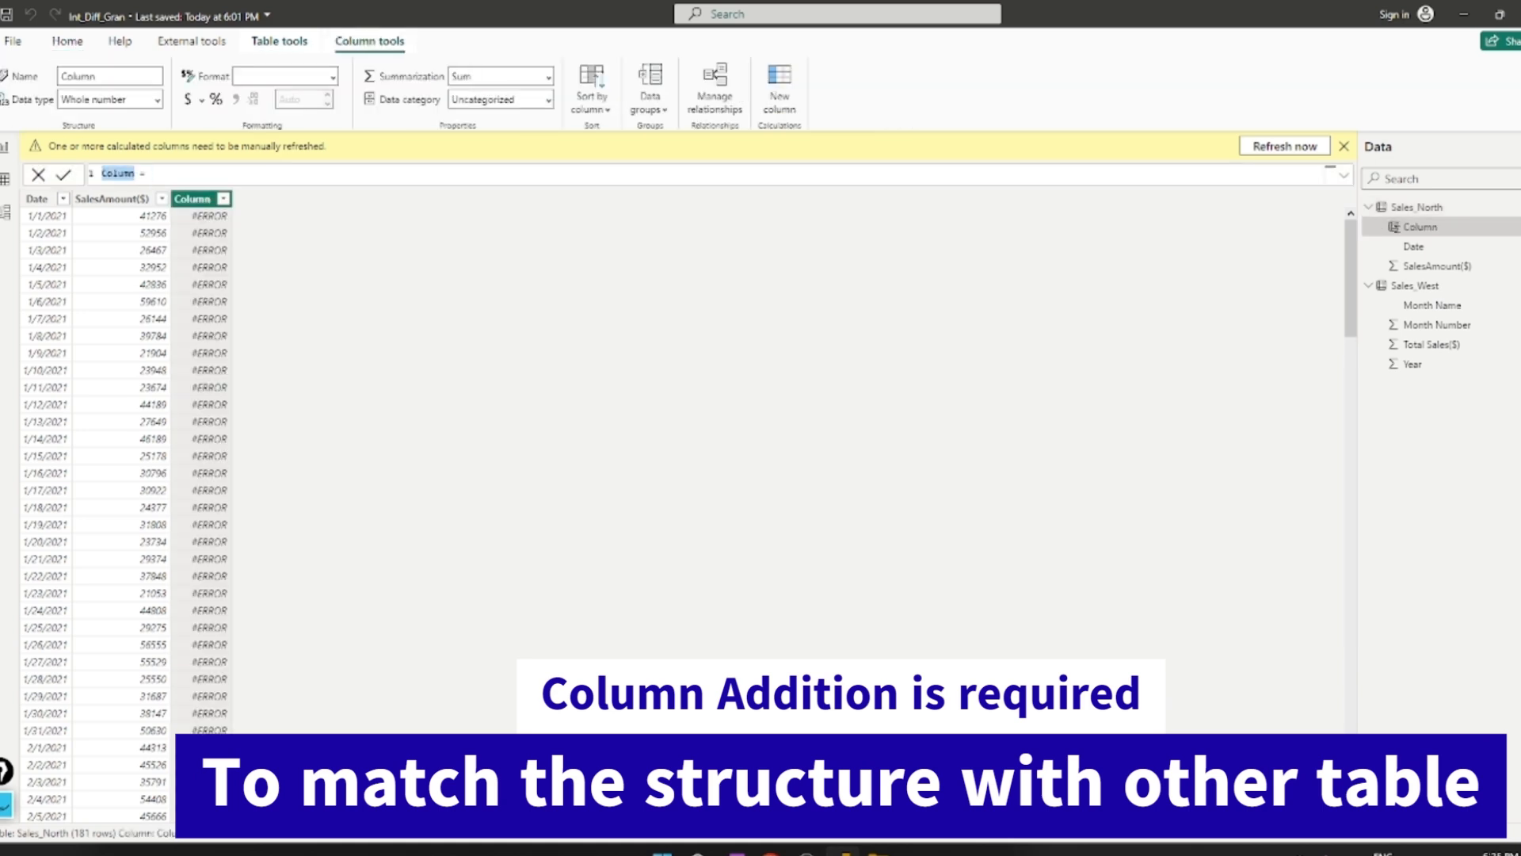
{"action": "type", "text": "Year = "}
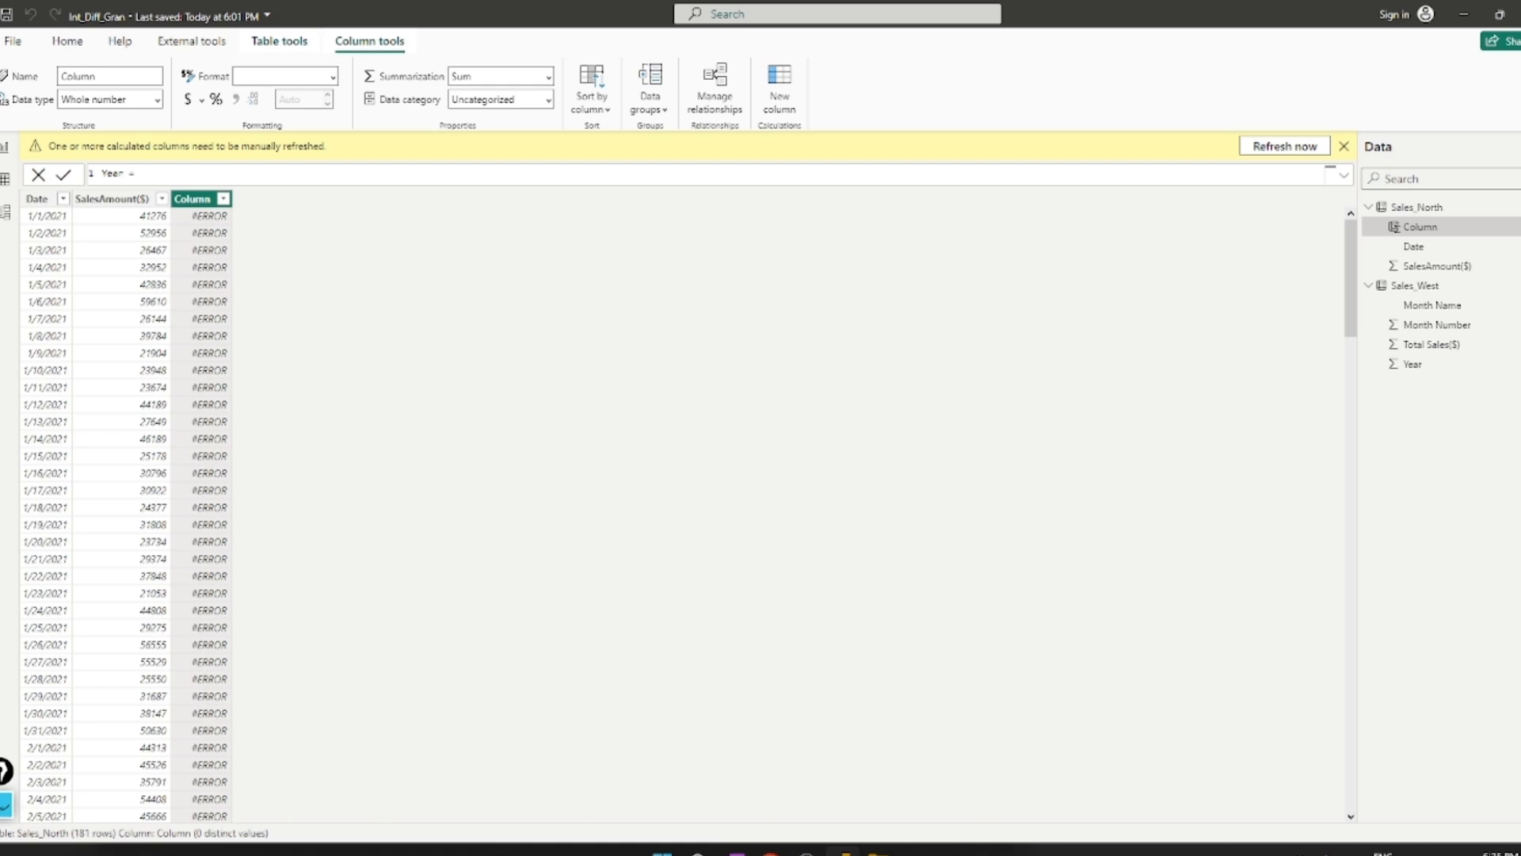
{"action": "type", "text": "Year(Sa"}
{"action": "key", "text": "Tab"}
{"action": "type", "text": ")"}
{"action": "key", "text": "Return"}
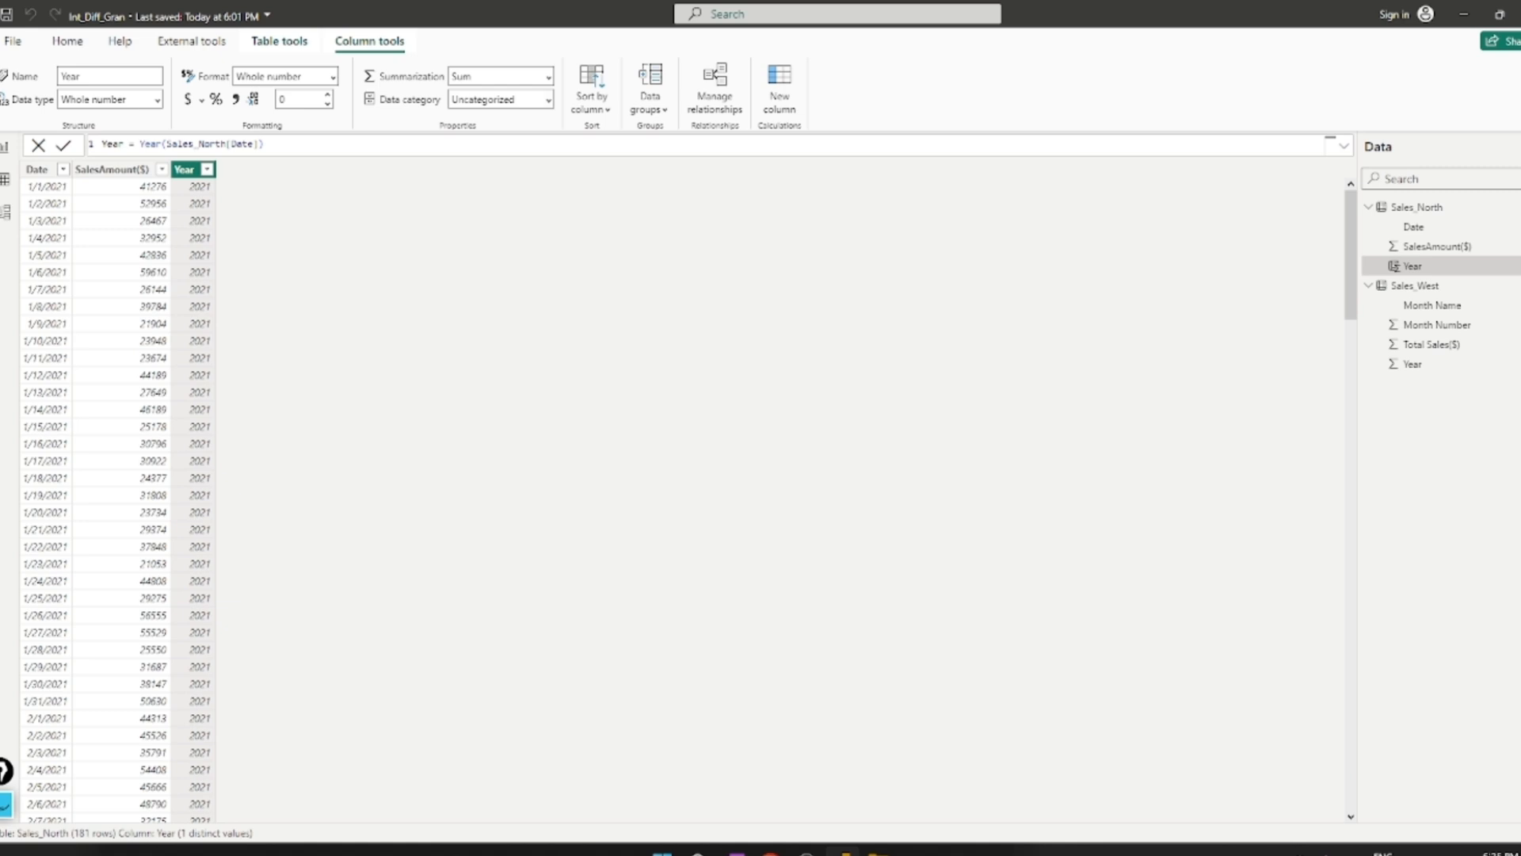
- Enter the formula Month Number = MONTH(Sales_North[Date]) for a new calculated column in Sales_North
{"action": "left_click", "coordinate": [780, 88]}
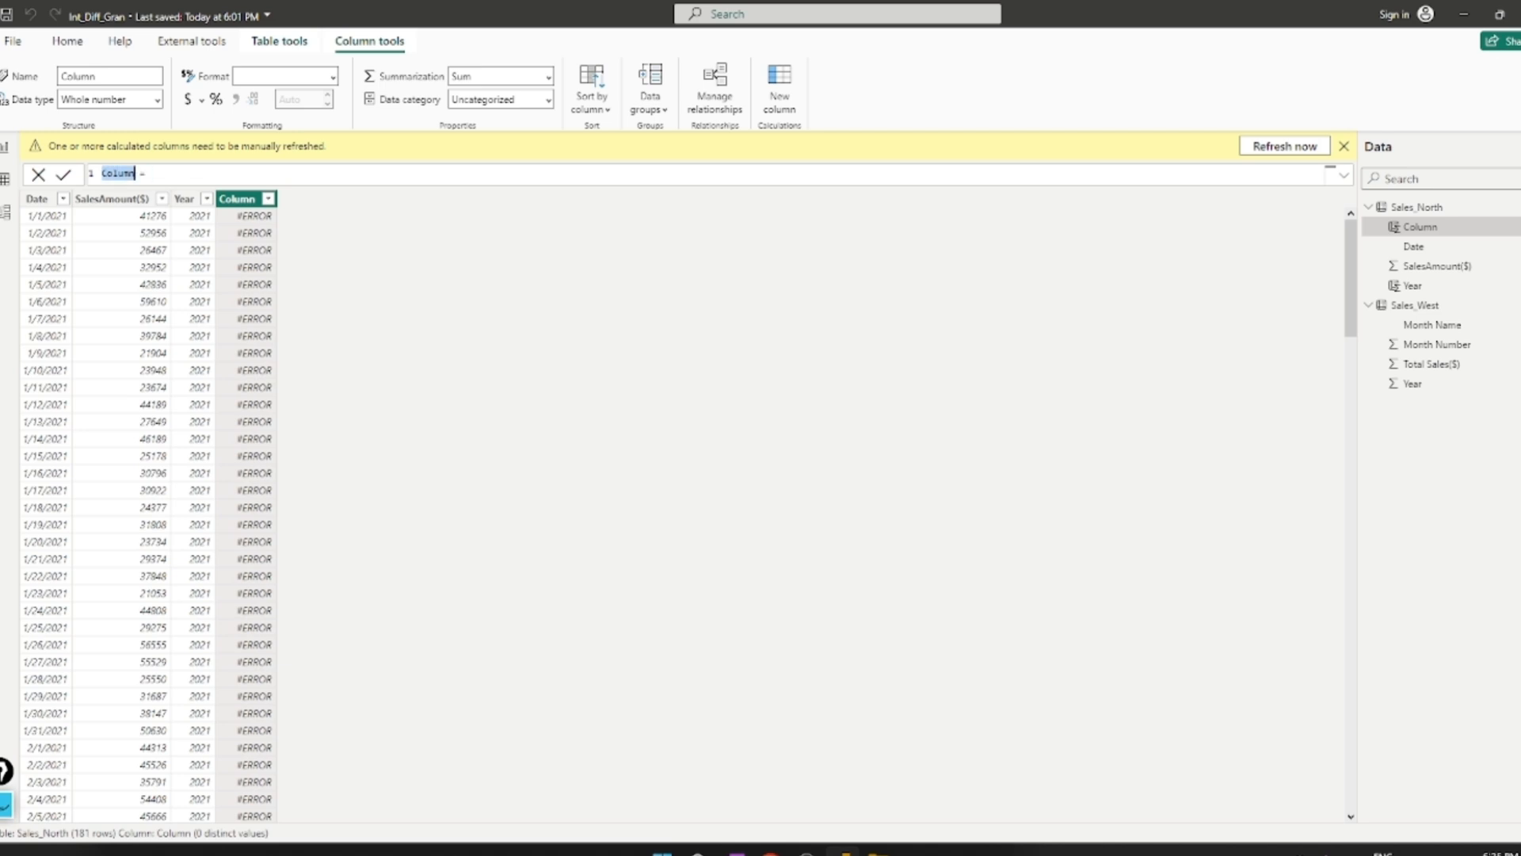
{"action": "type", "text": "Month"}
{"action": "type", "text": " Numb"}
{"action": "type", "text": "er"}
{"action": "type", "text": "MONTH"}
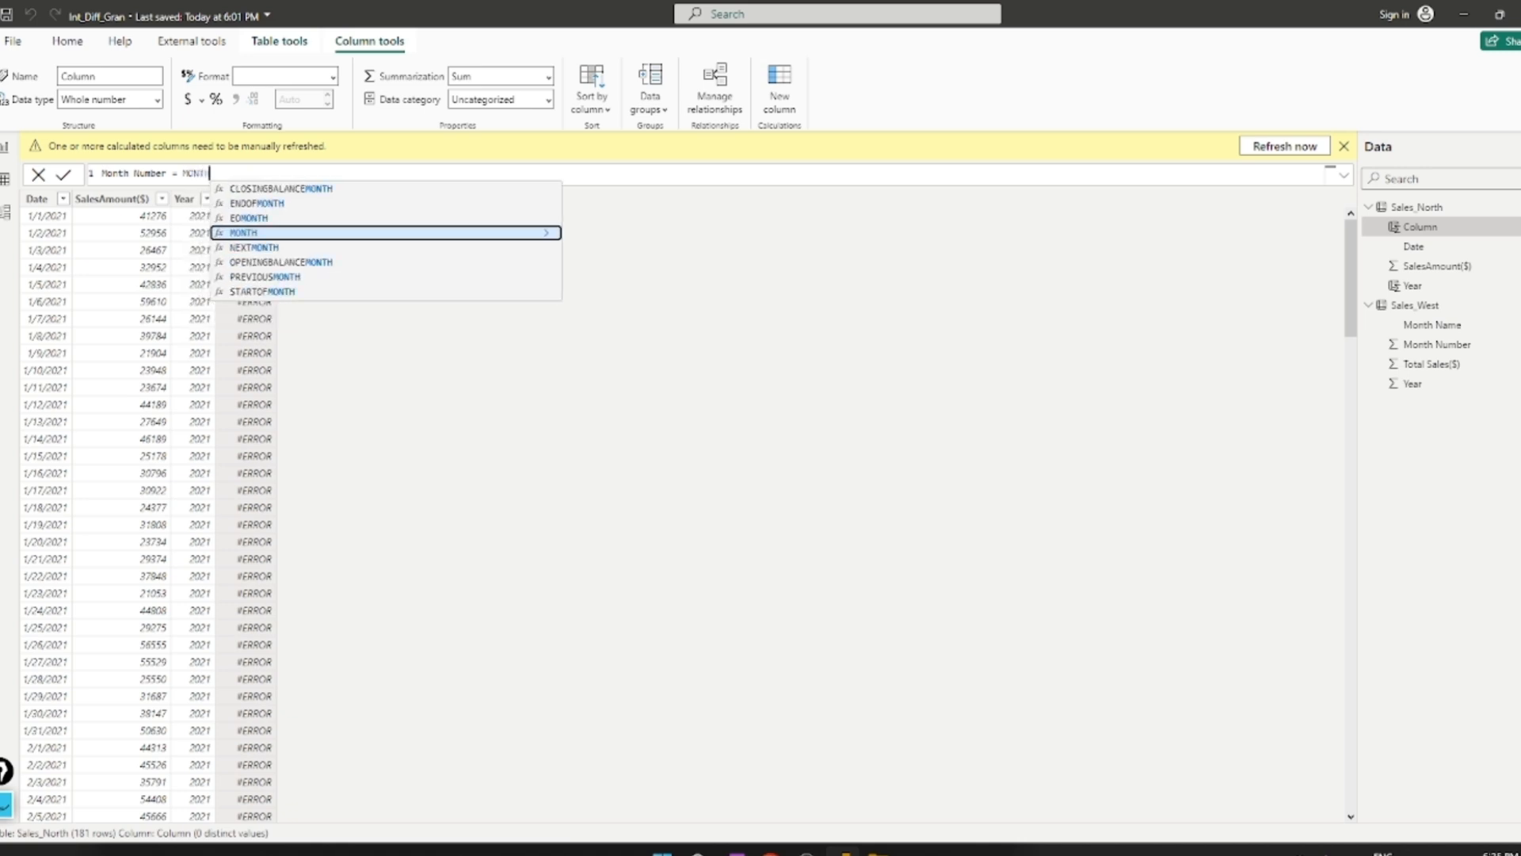
{"action": "key", "text": "Tab"}
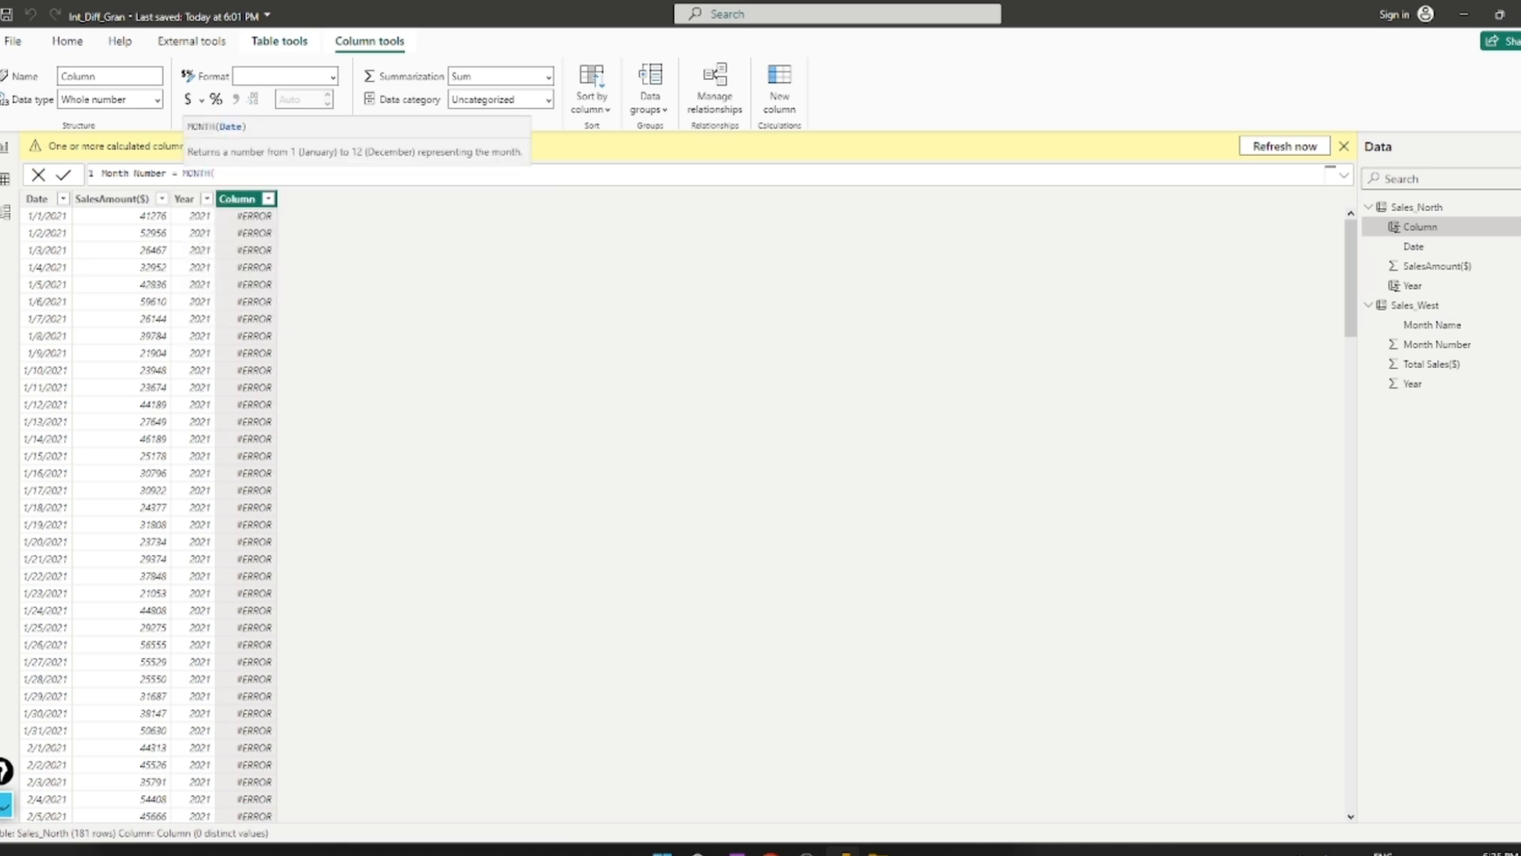
{"action": "type", "text": "Sa"}
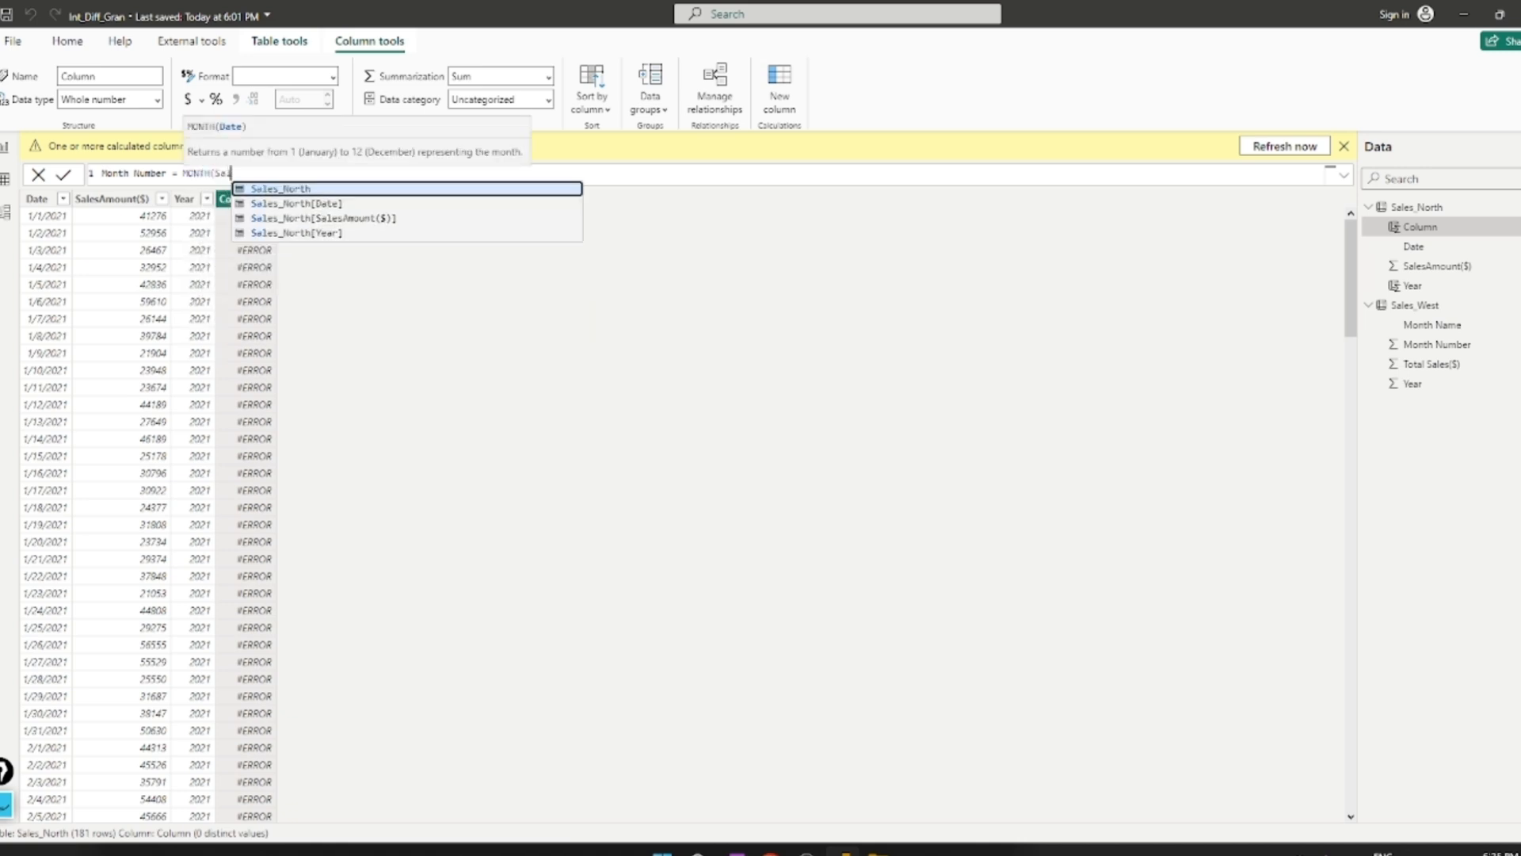
{"action": "key", "text": "Down"}
{"action": "key", "text": "Tab"}
{"action": "type", "text": ")"}
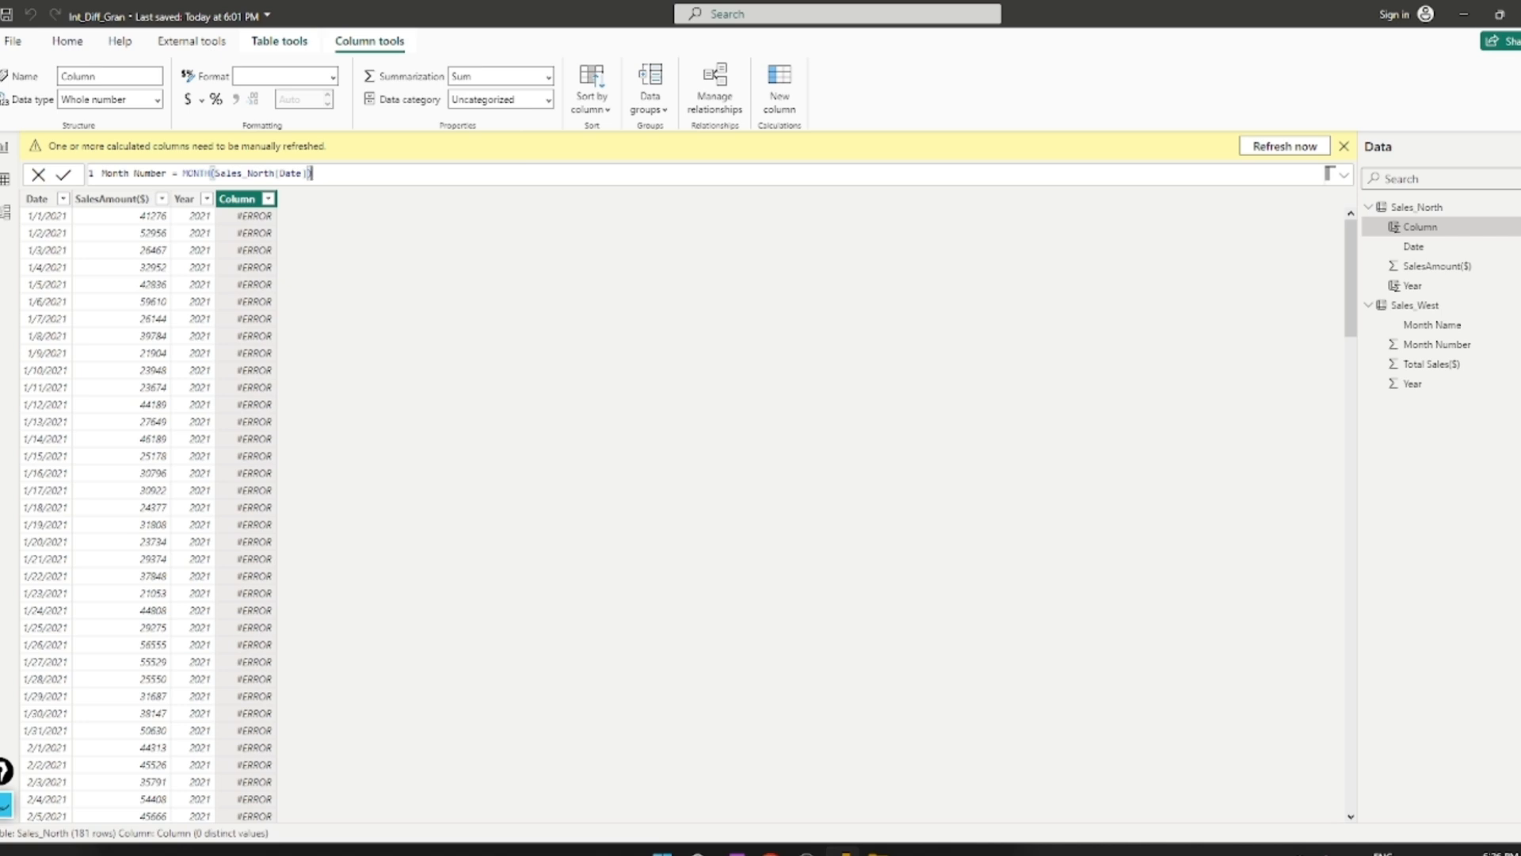
- Enlarge the formula bar text for readability and commit the Month Number column
{"action": "left_click", "coordinate": [1345, 175]}
{"action": "scroll", "coordinate": [250, 176], "scroll_direction": "up", "scroll_amount": 4}
{"action": "scroll", "coordinate": [249, 176], "scroll_direction": "up", "scroll_amount": 3}
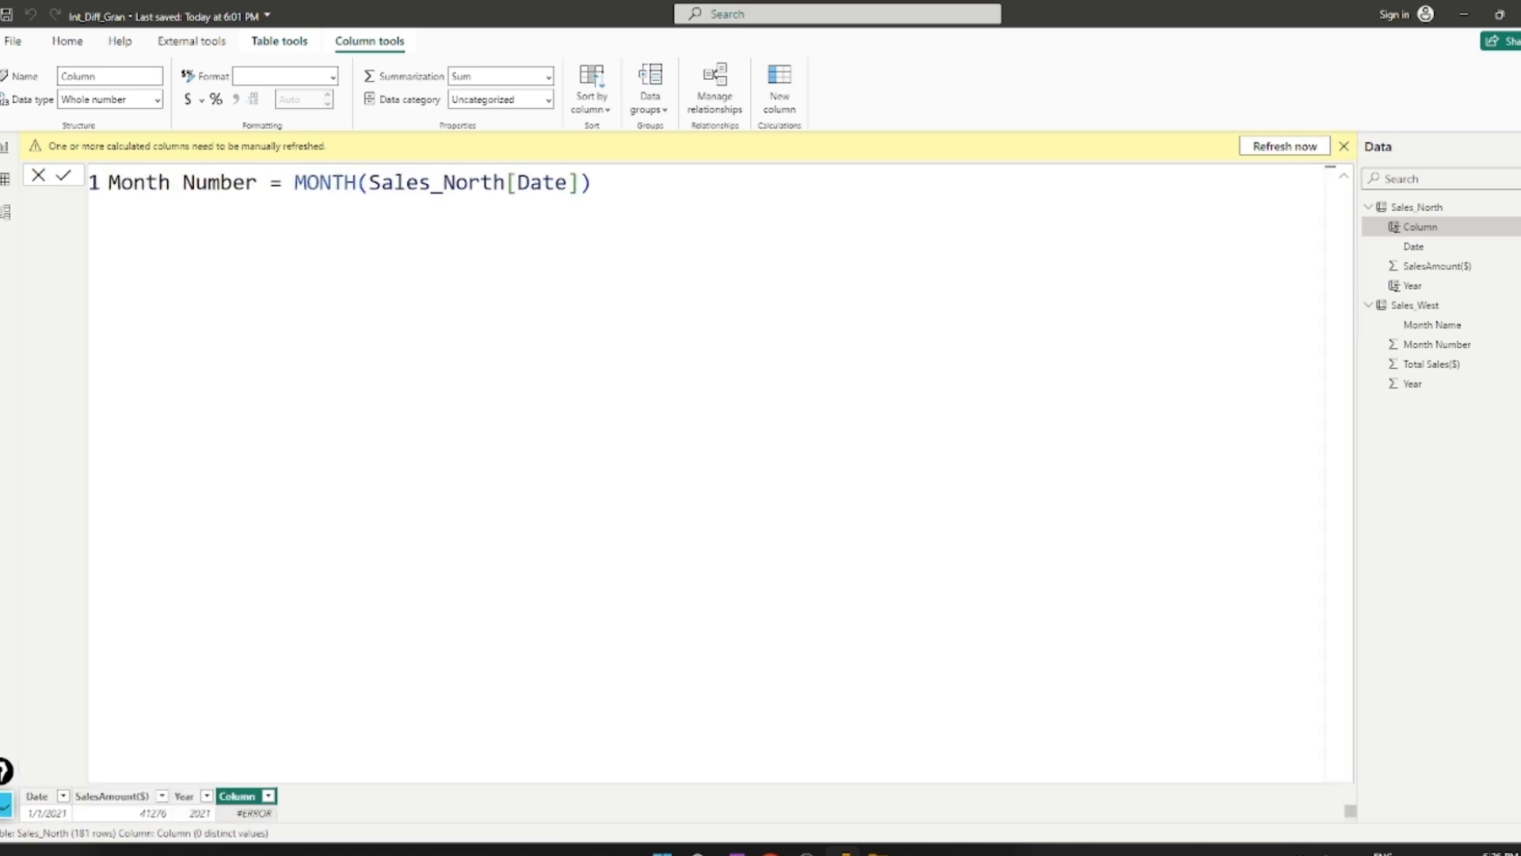
{"action": "left_click", "coordinate": [1344, 175]}
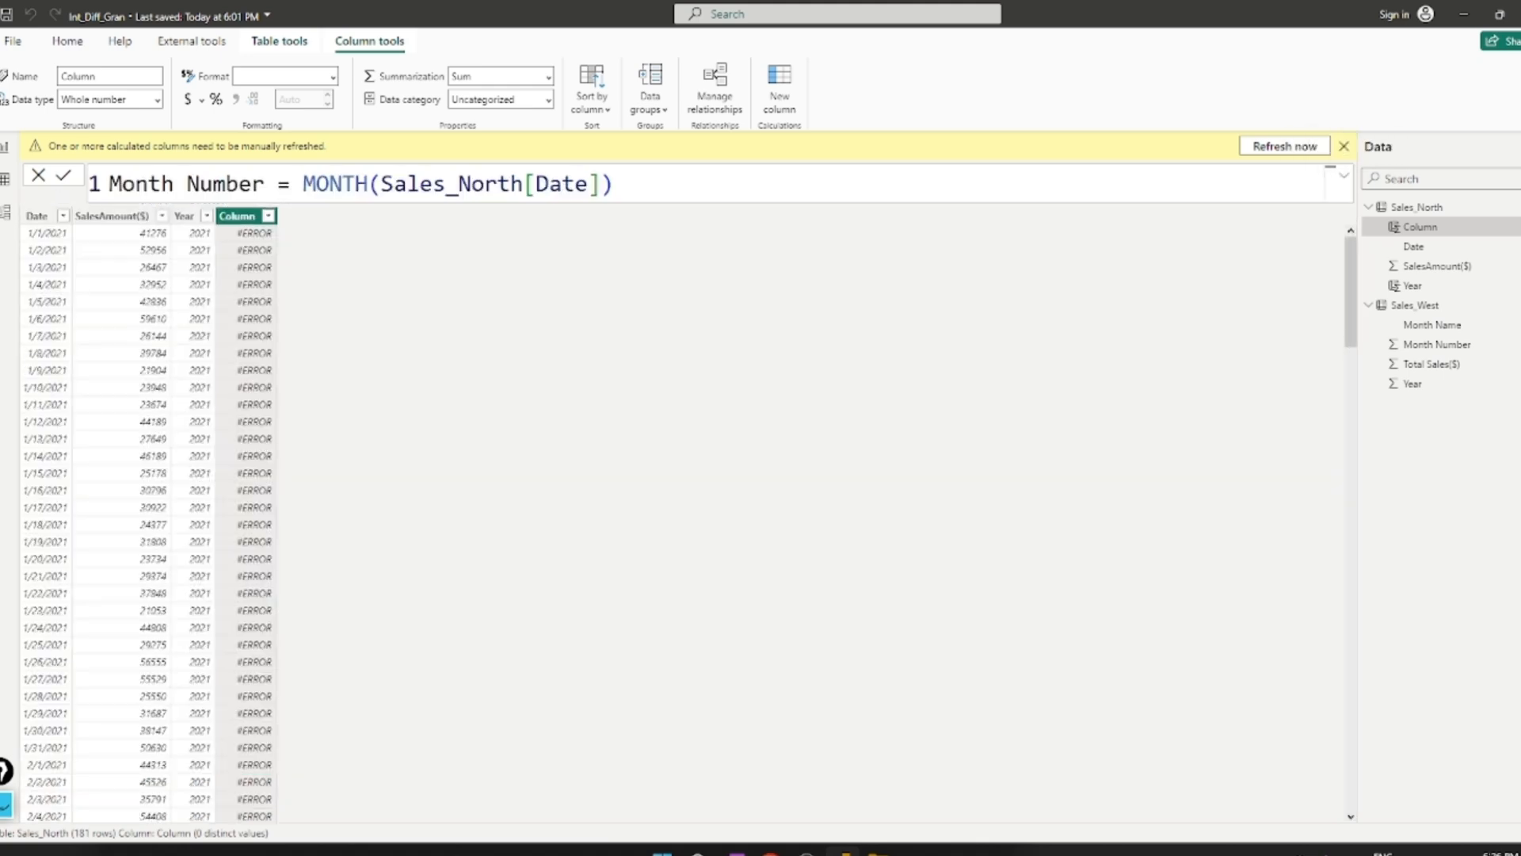
{"action": "left_click", "coordinate": [636, 185]}
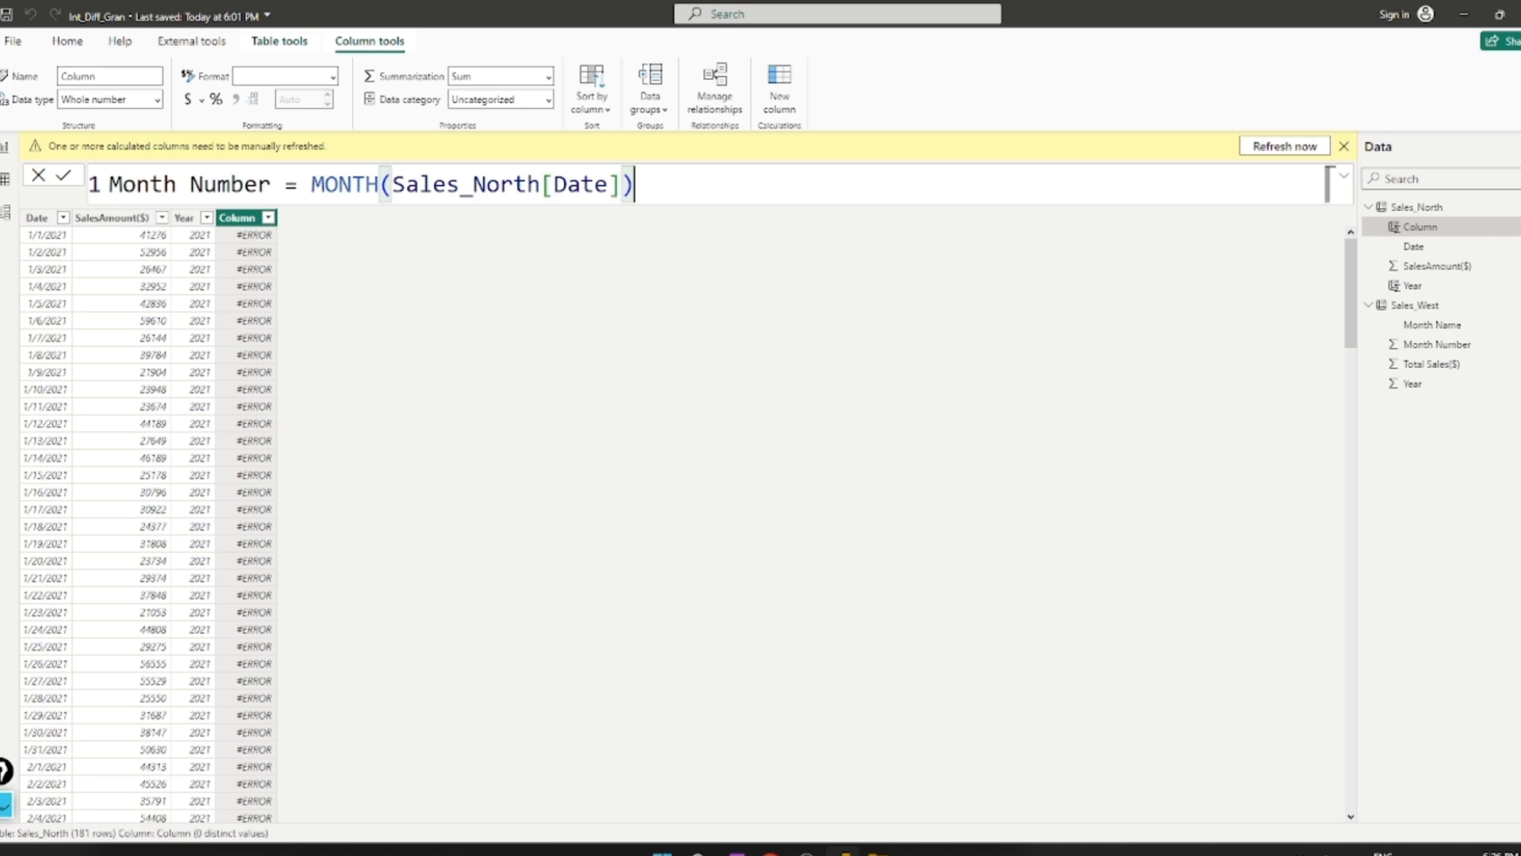
{"action": "key", "text": "Return"}
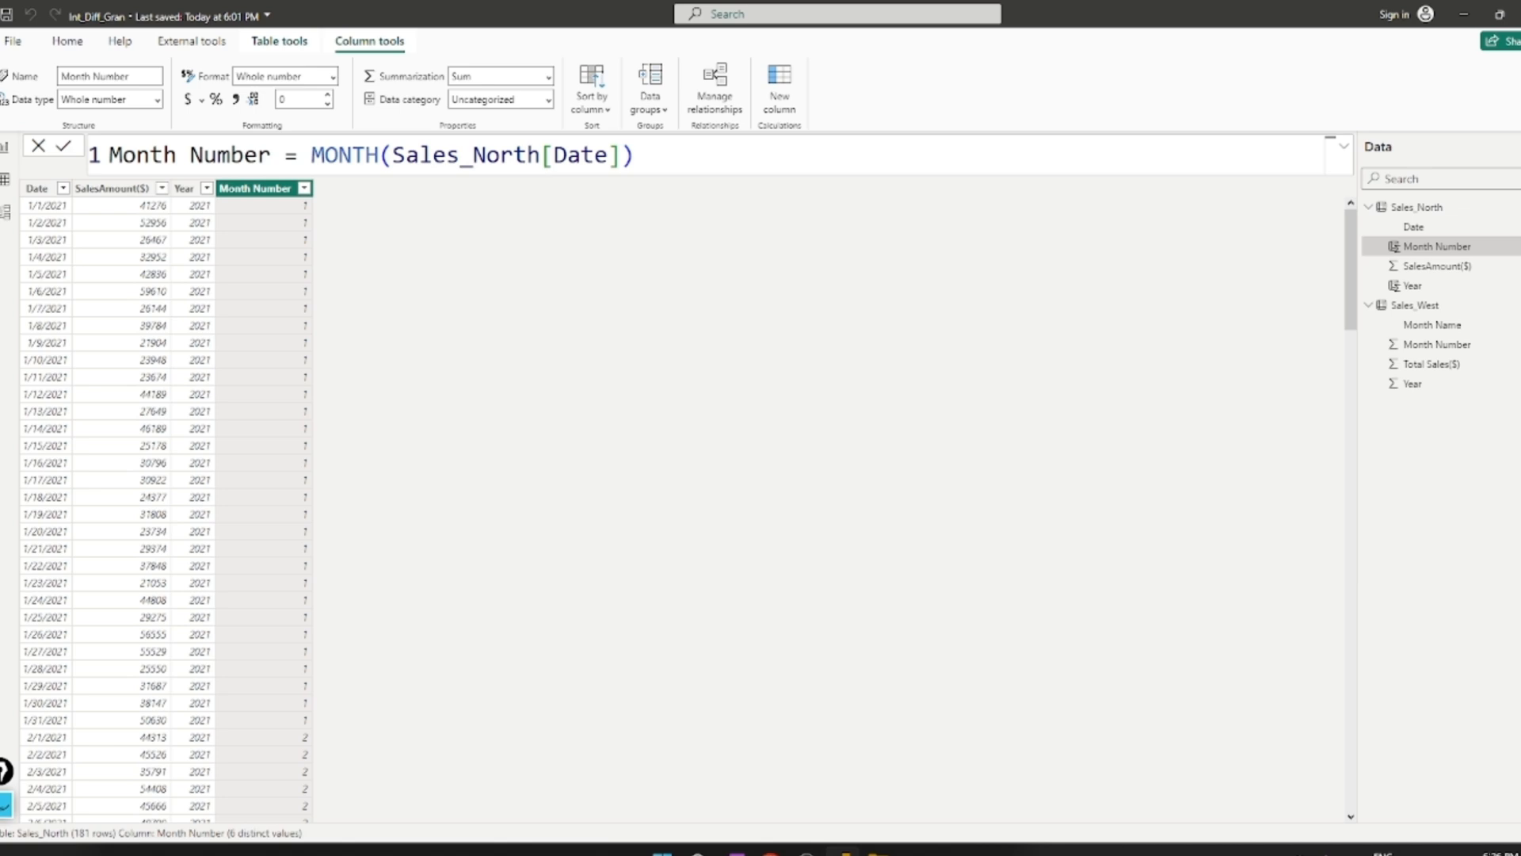
- Add a calculated column to Sales_North with the formula MONTH NAME = FORMAT(Sales_North[Date],"MMMM") and check its rows
{"action": "left_click", "coordinate": [779, 89]}
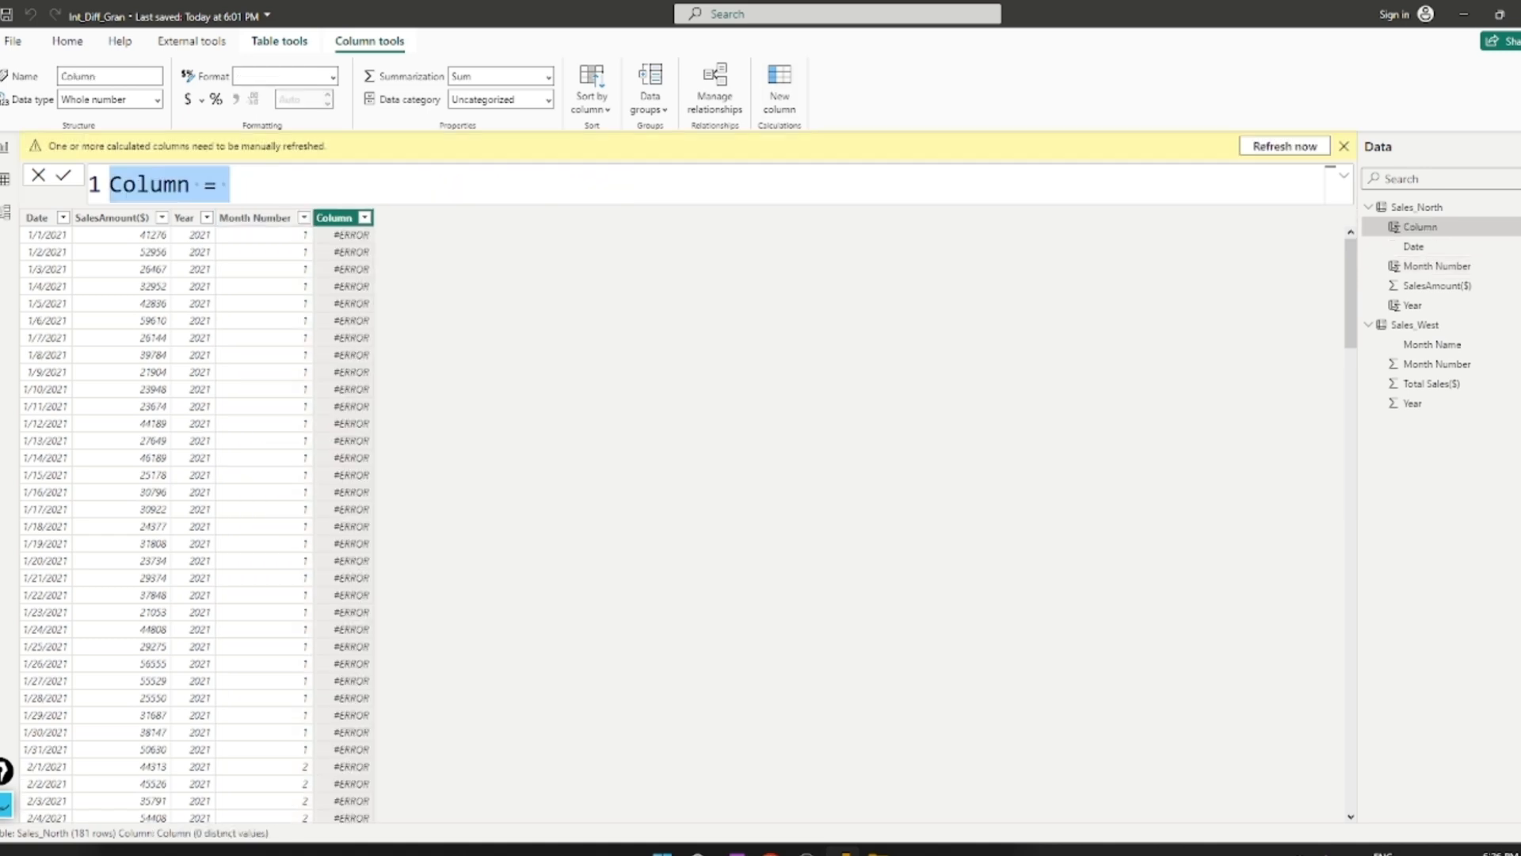
{"action": "double_click", "coordinate": [149, 185]}
{"action": "type", "text": "MON"}
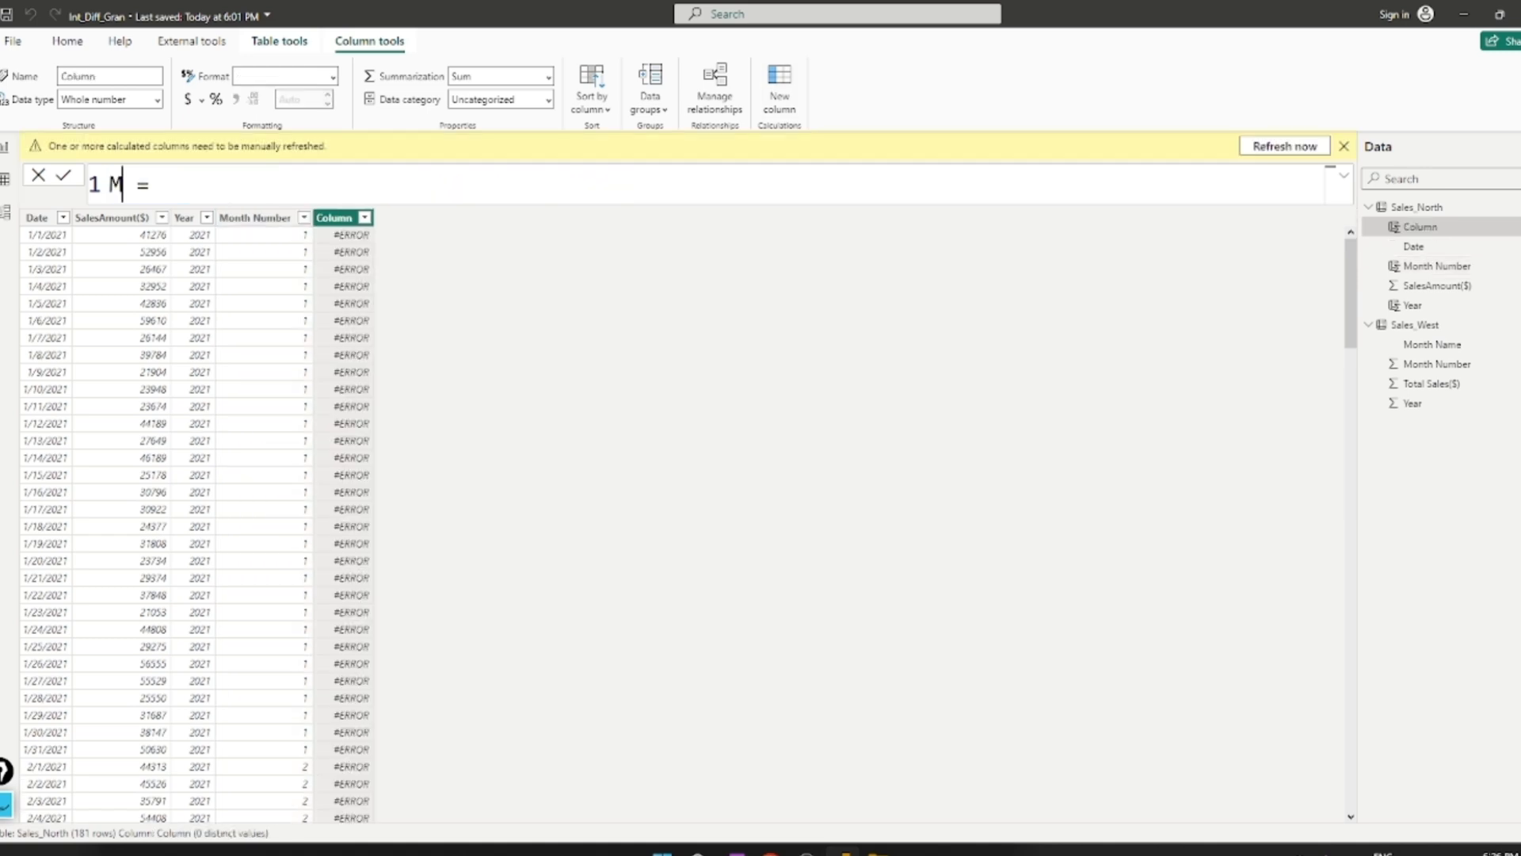
{"action": "type", "text": "TH NAME = FORM"}
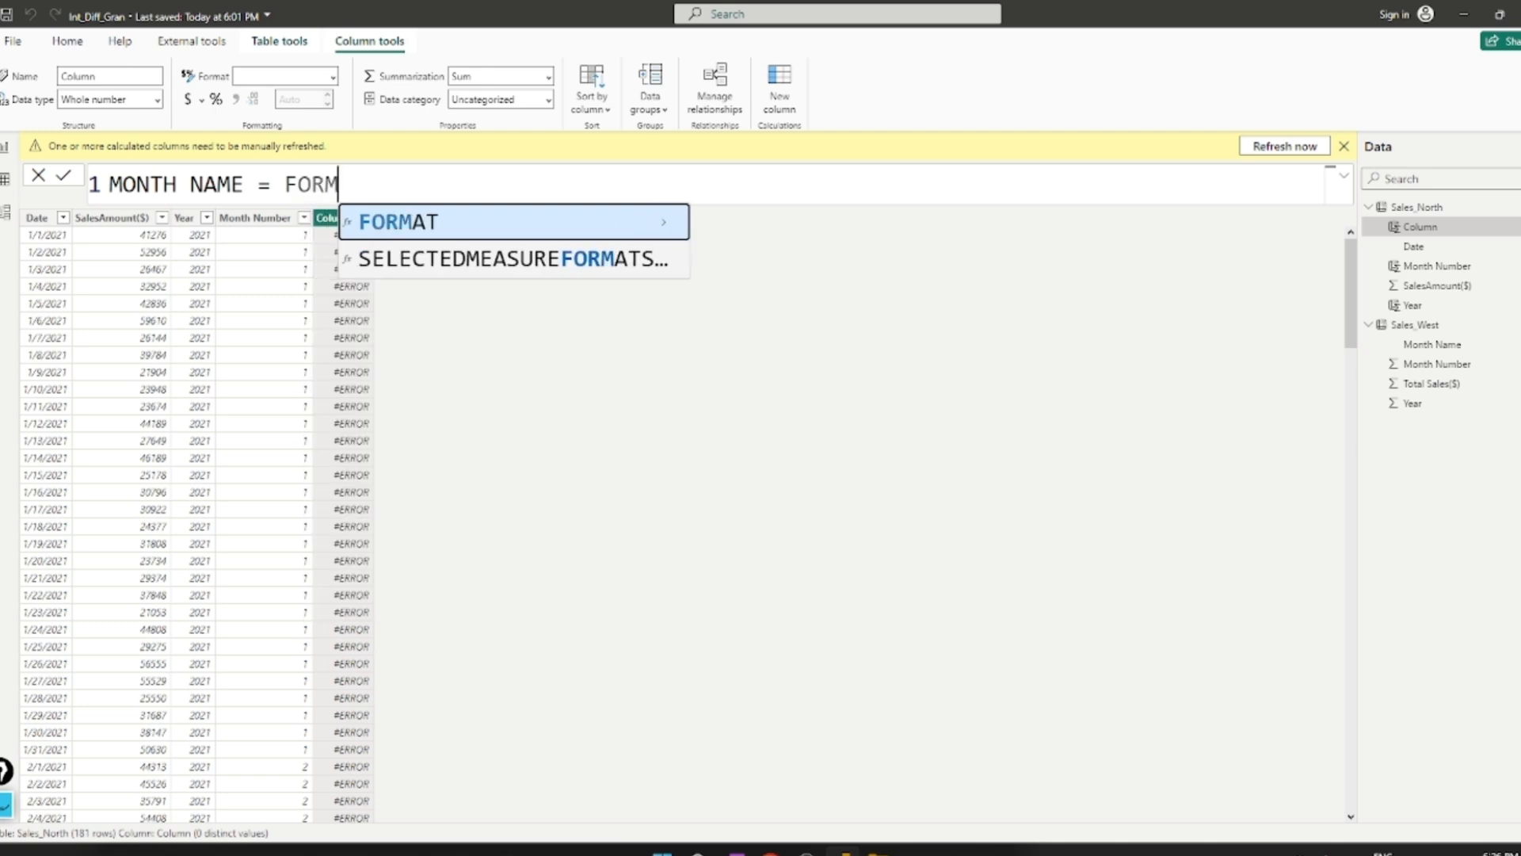
{"action": "key", "text": "shift+Return"}
{"action": "key", "text": "BackSpace"}
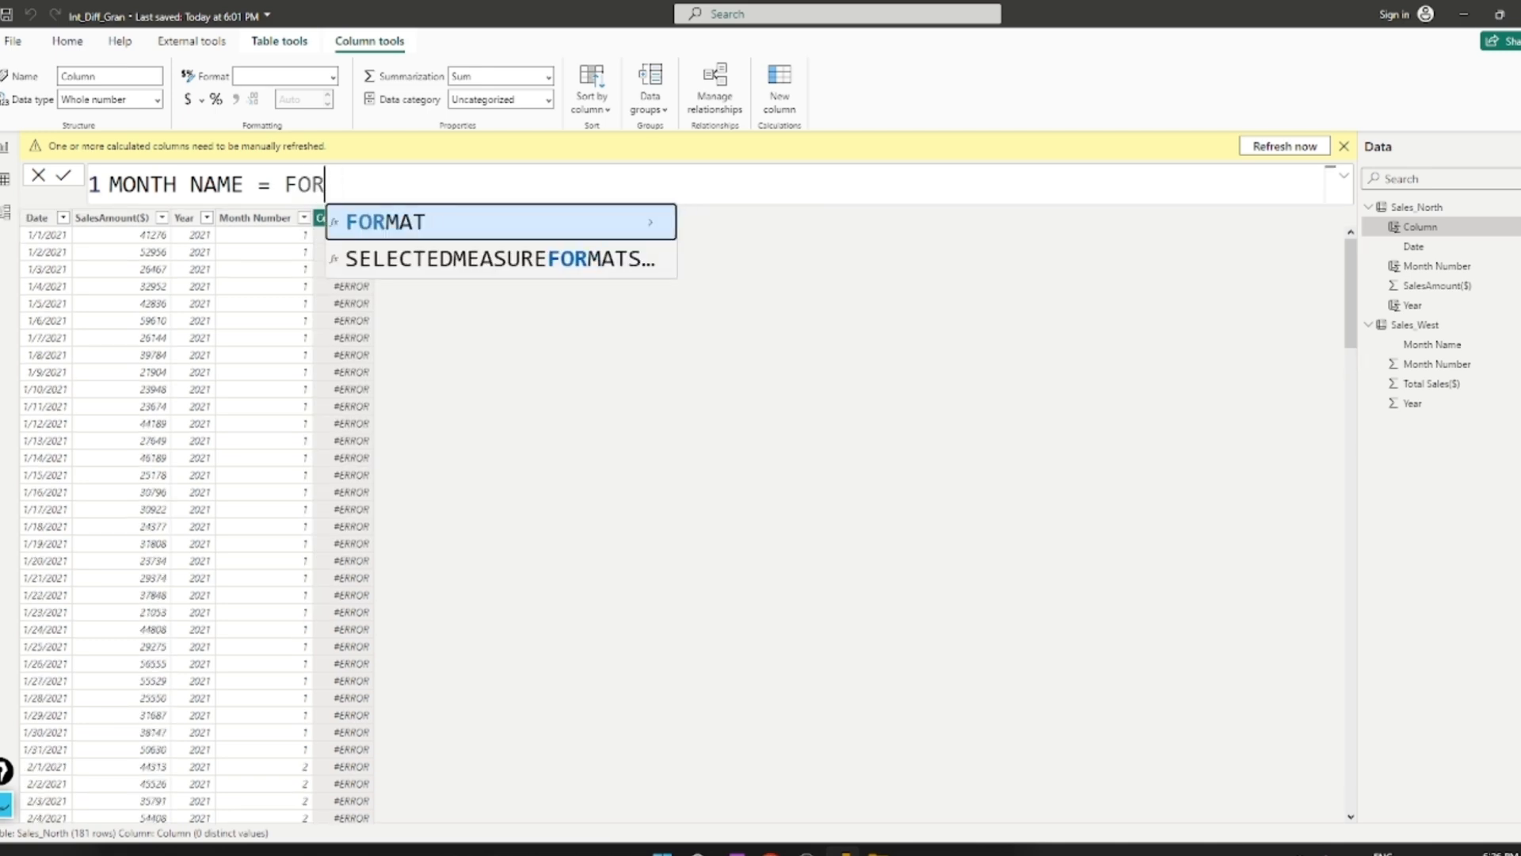
{"action": "key", "text": "Tab"}
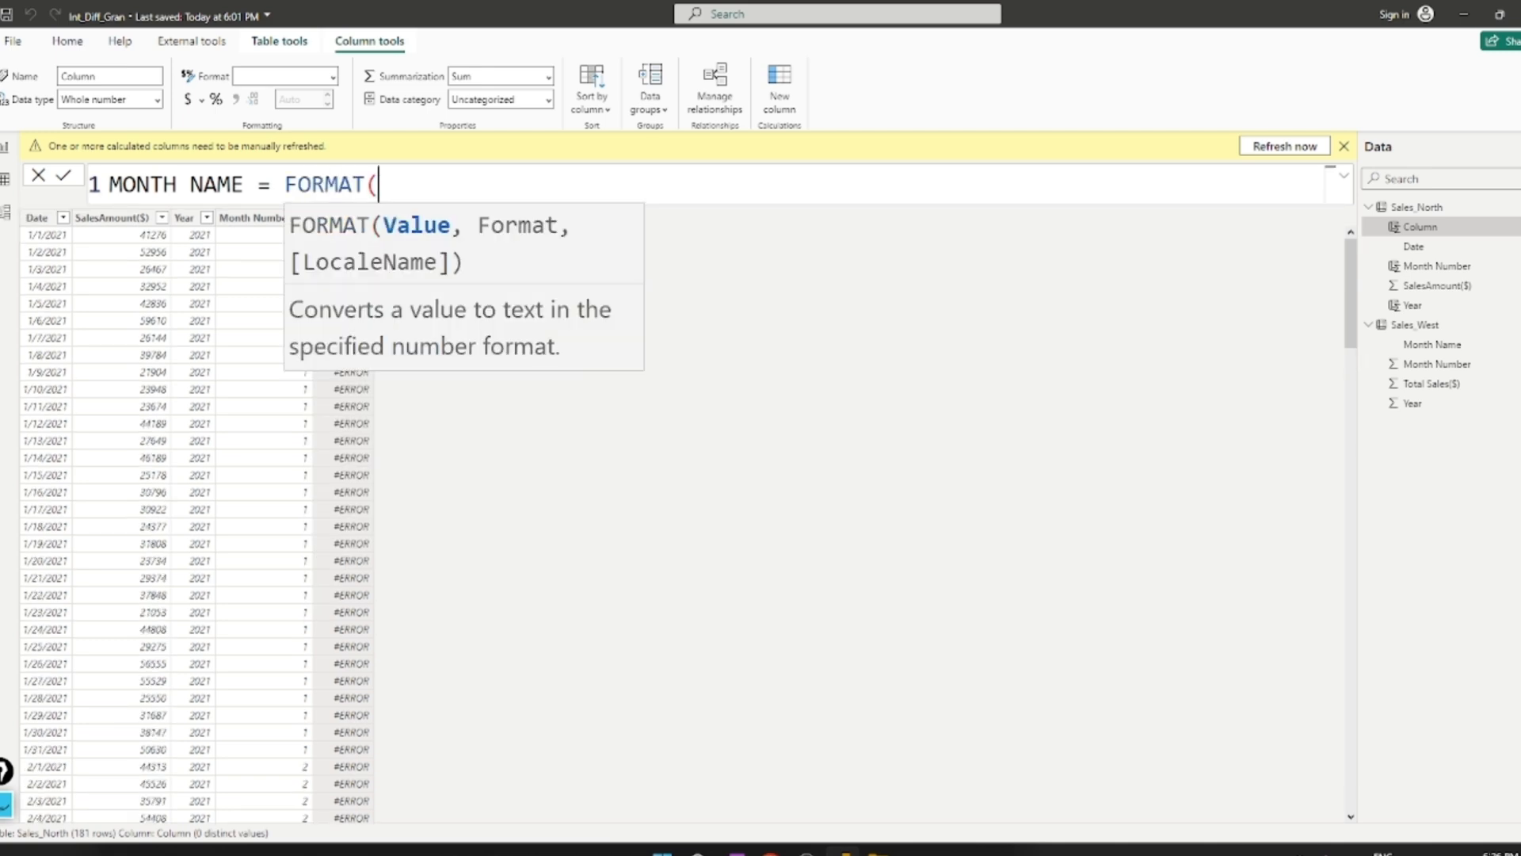
{"action": "type", "text": "Sal"}
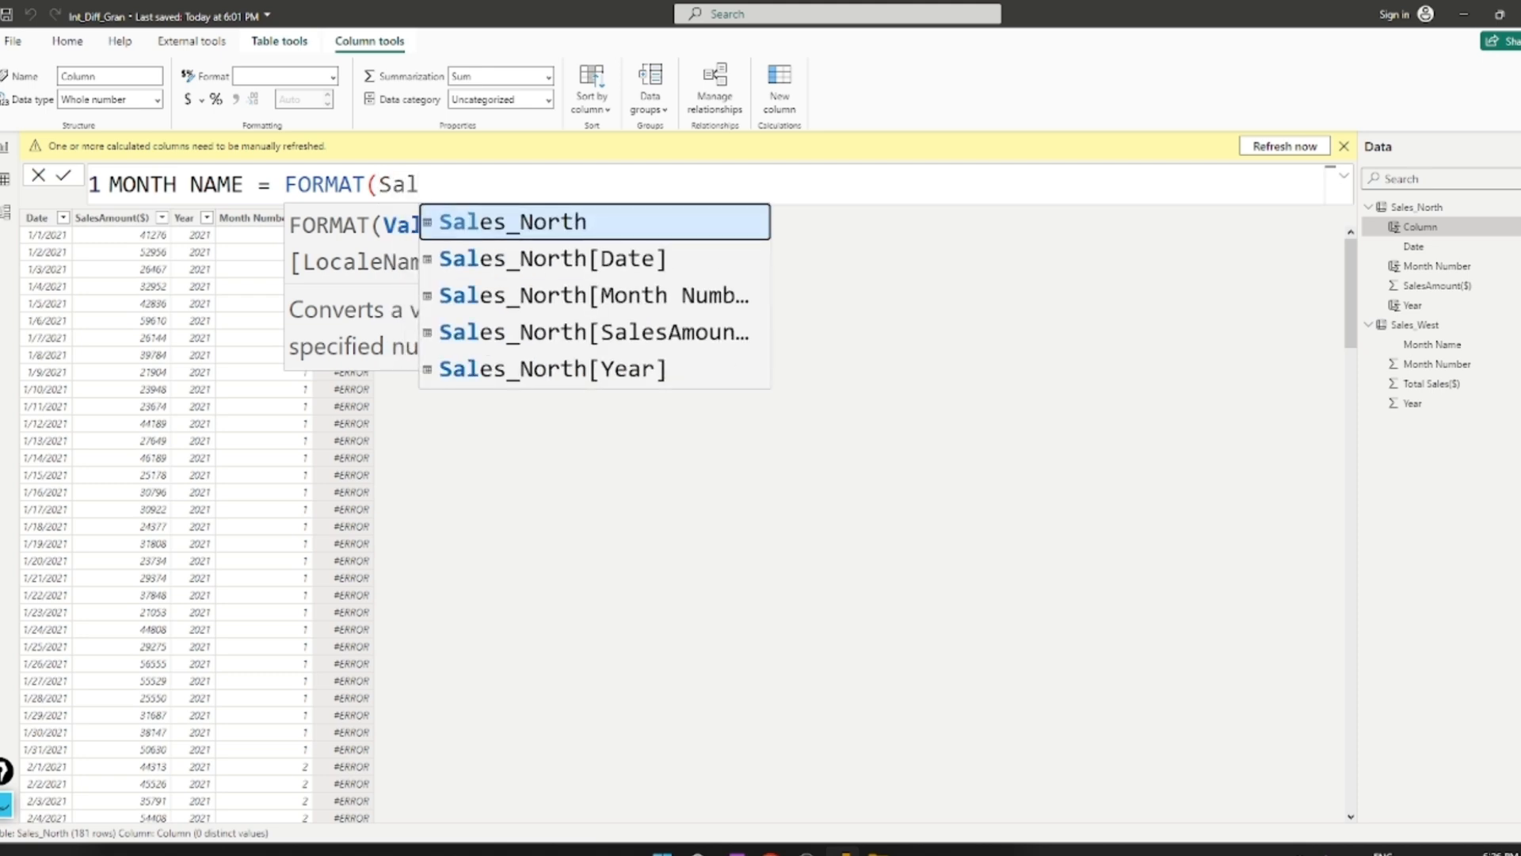
{"action": "key", "text": "Down"}
{"action": "key", "text": "Tab"}
{"action": "type", "text": ","}
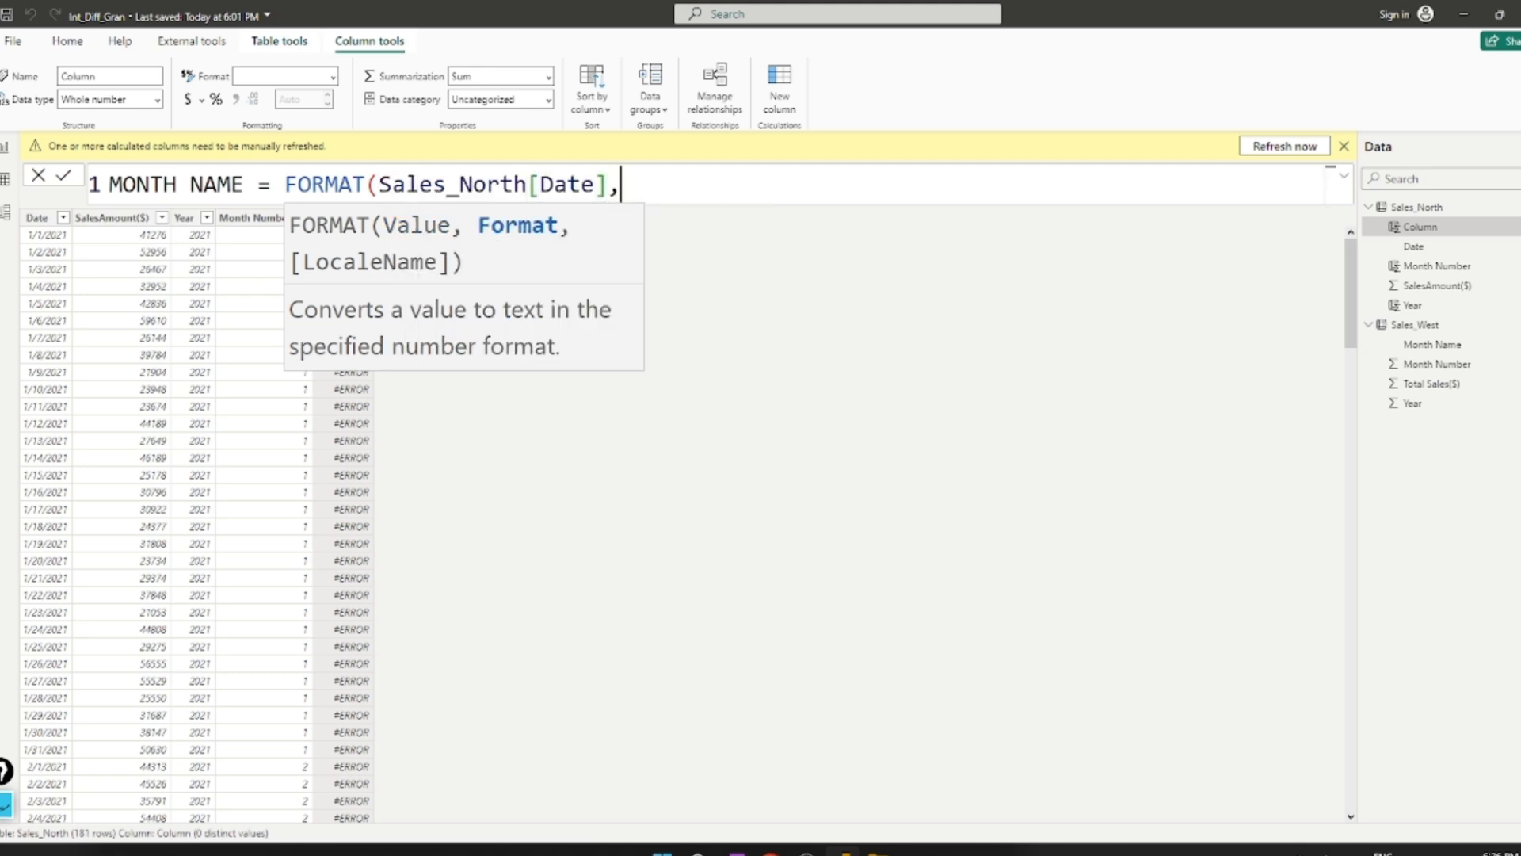
{"action": "type", "text": "\"\"MMMM"}
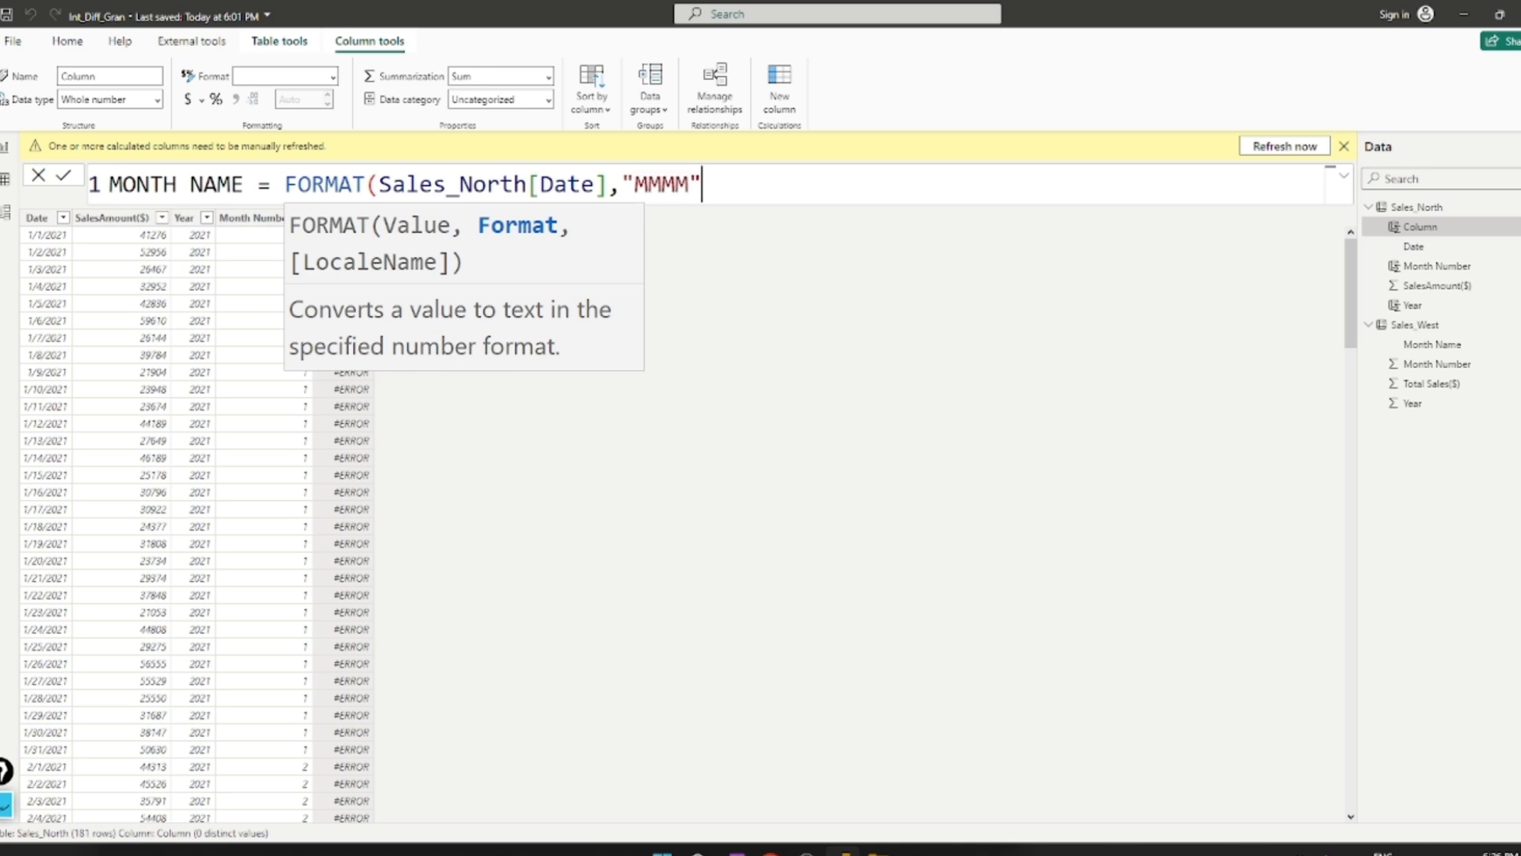
{"action": "type", "text": ")"}
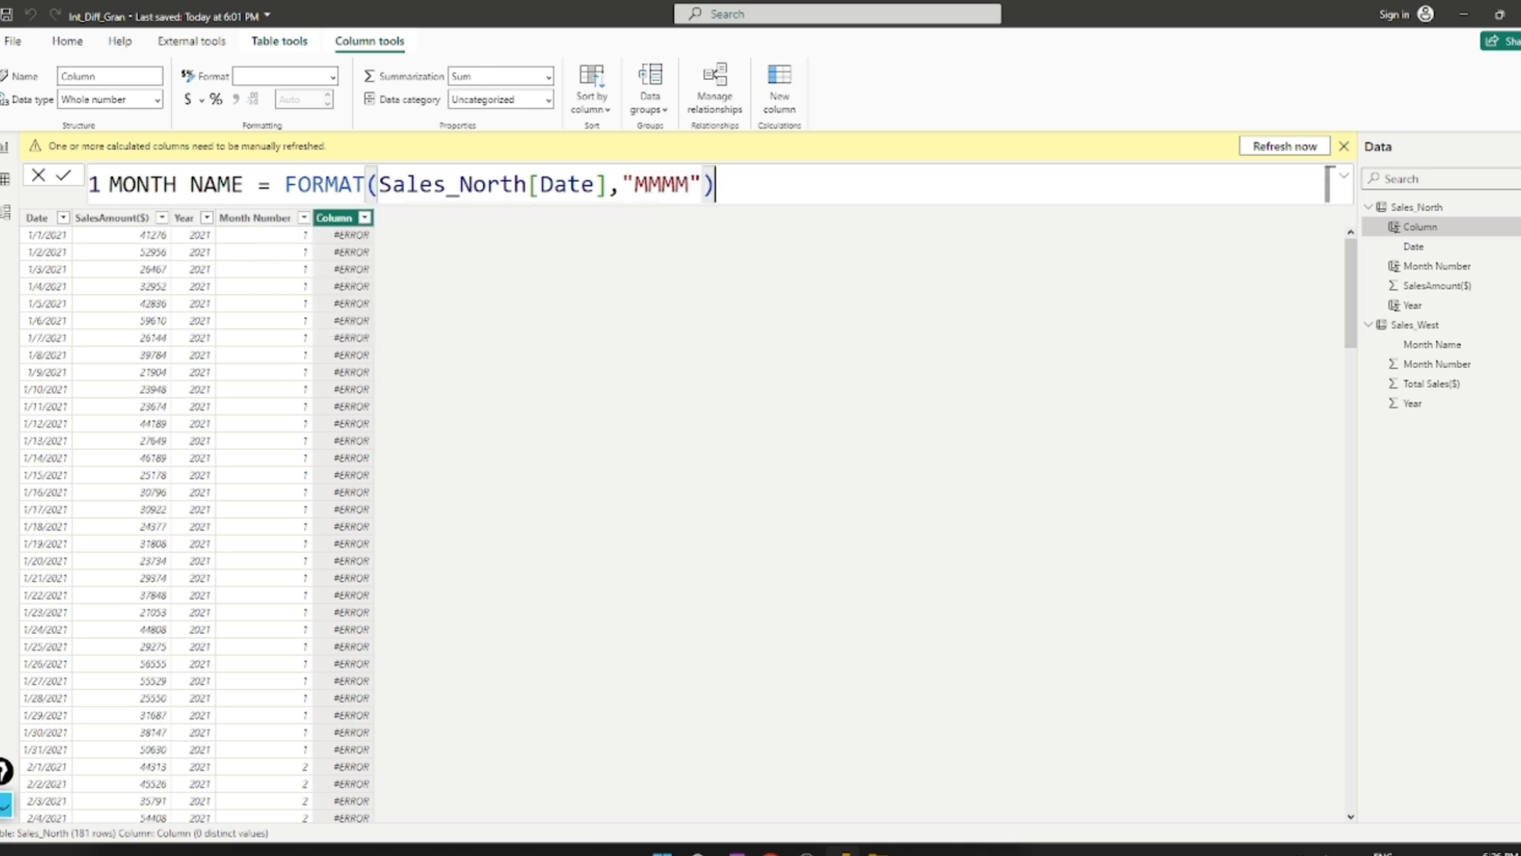
{"action": "key", "text": "Return"}
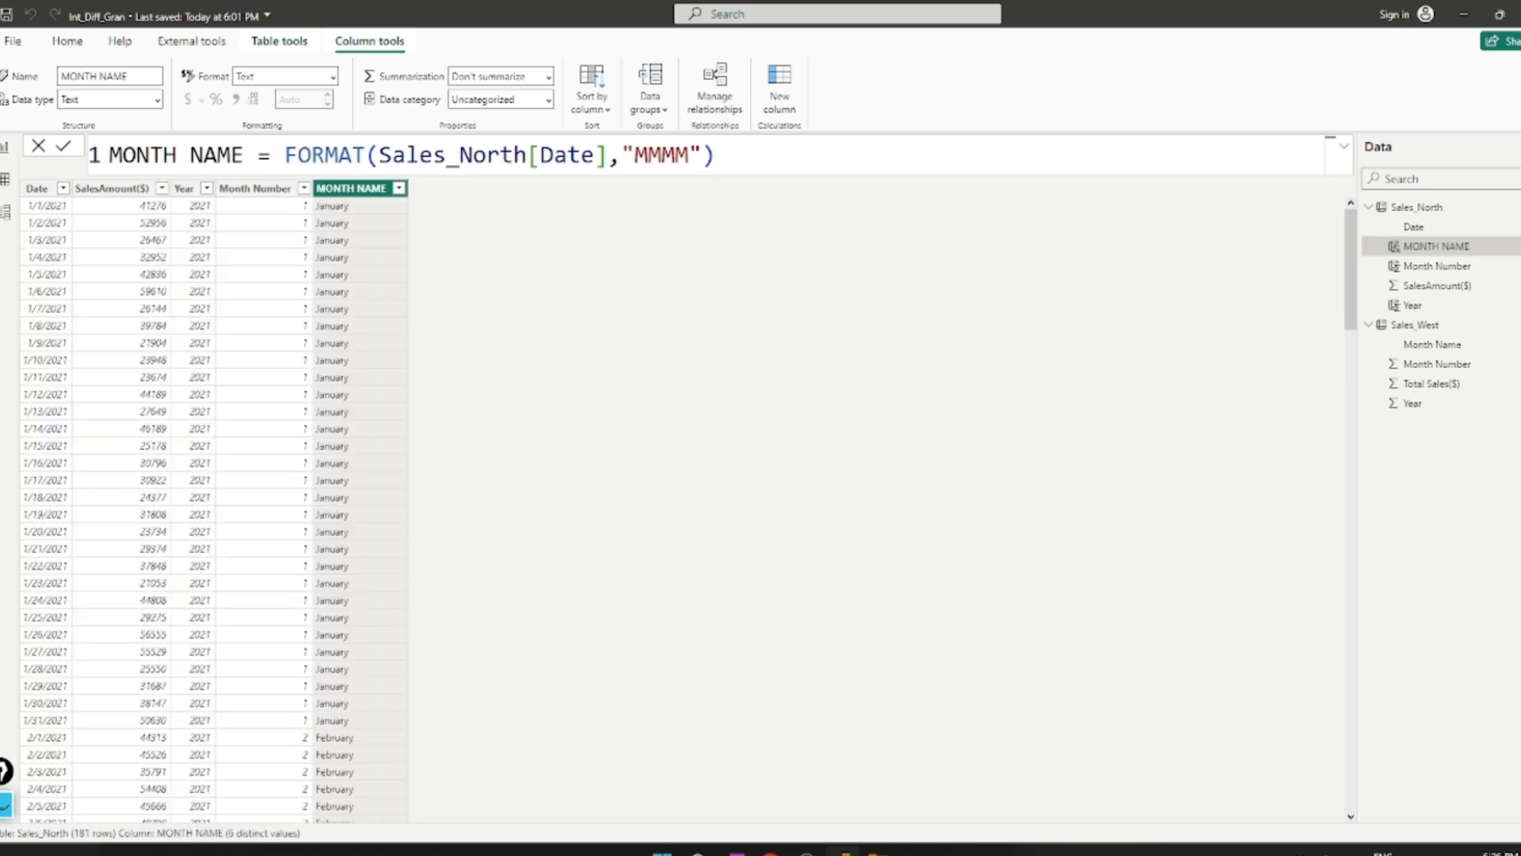
{"action": "scroll", "coordinate": [214, 507], "scroll_direction": "down", "scroll_amount": 11}
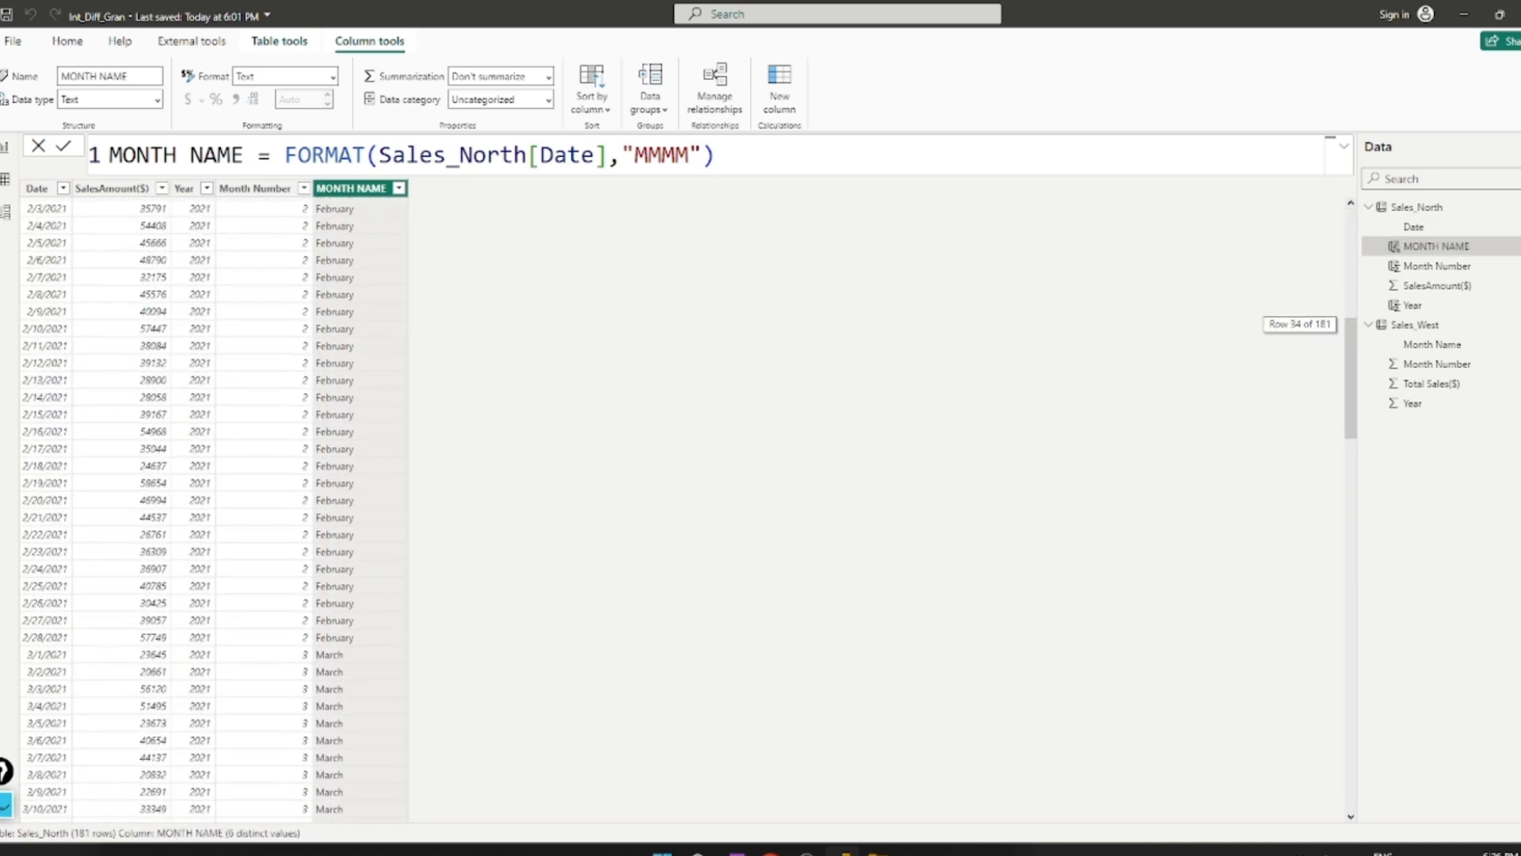
{"action": "scroll", "coordinate": [214, 507], "scroll_direction": "up", "scroll_amount": 11}
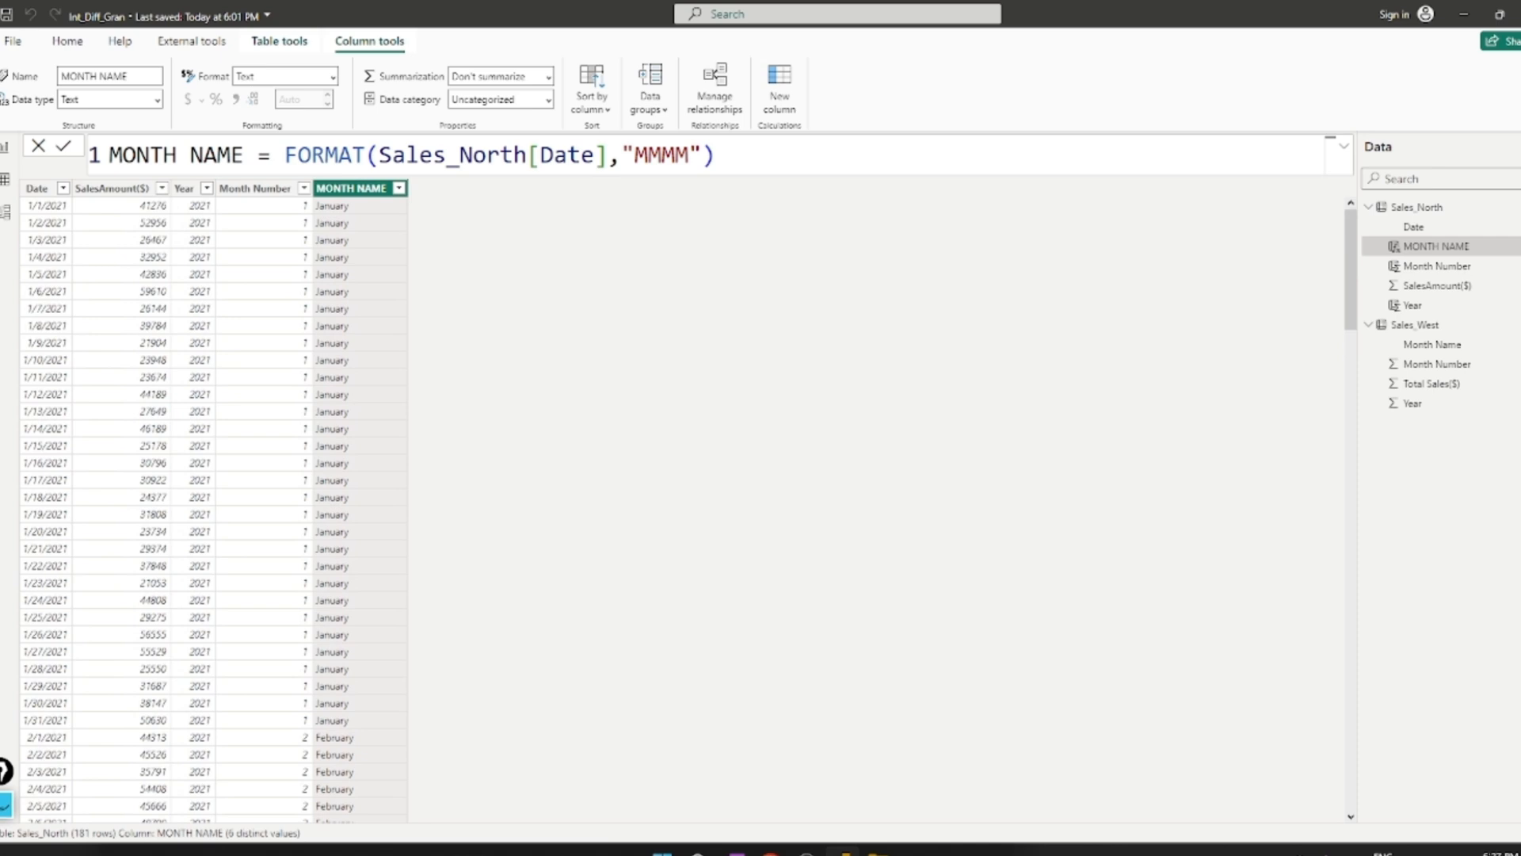
- Rename the MONTH NAME column in Sales_North to "Month Name" in its formula and commit the change
{"action": "left_click_drag", "start_coordinate": [176, 154], "coordinate": [123, 154]}
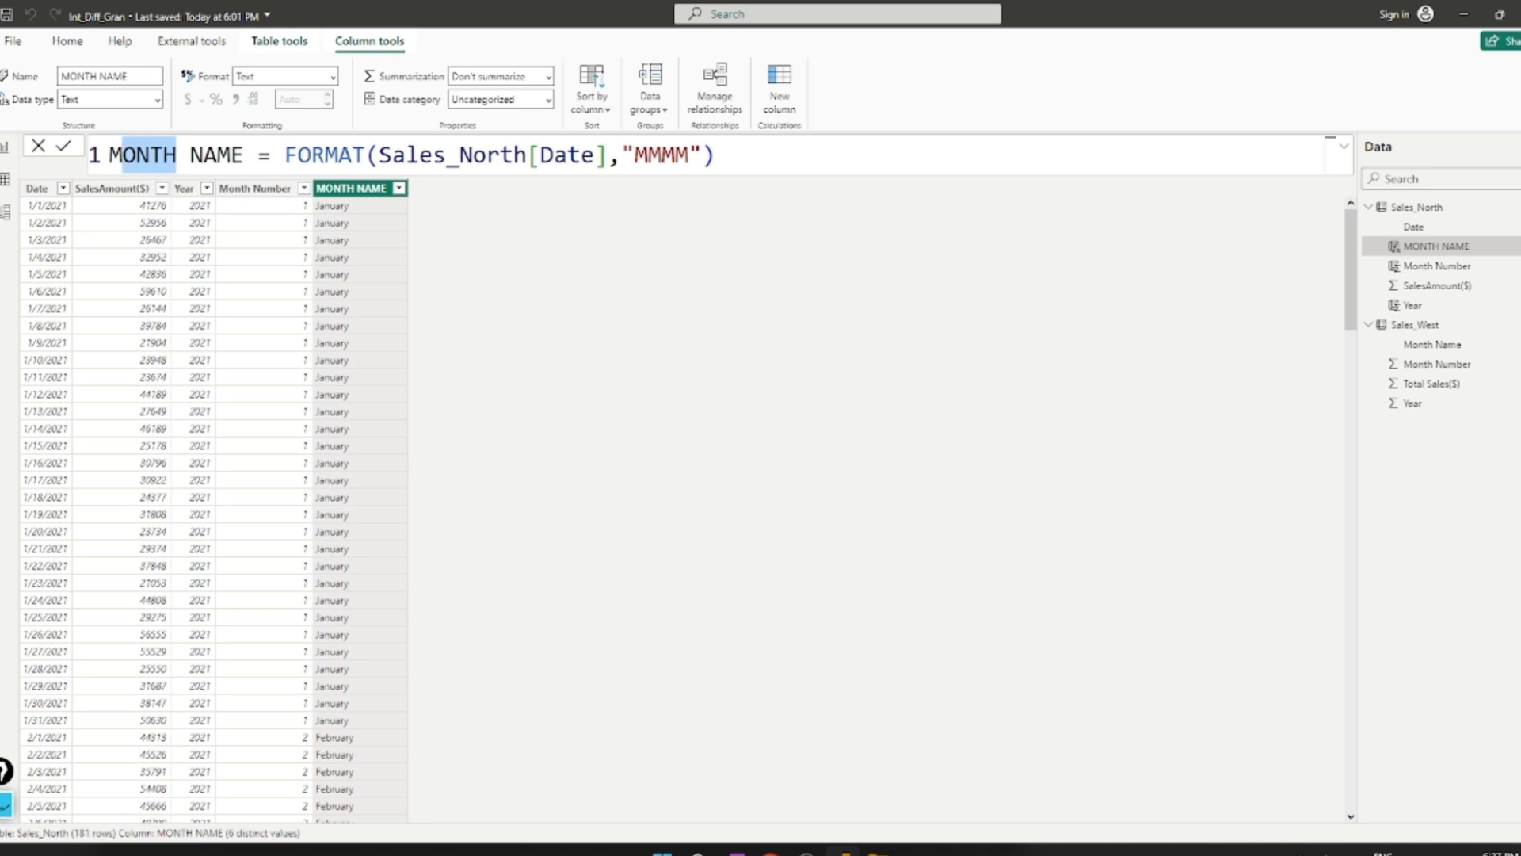
{"action": "type", "text": "N"}
{"action": "key", "text": "BackSpace"}
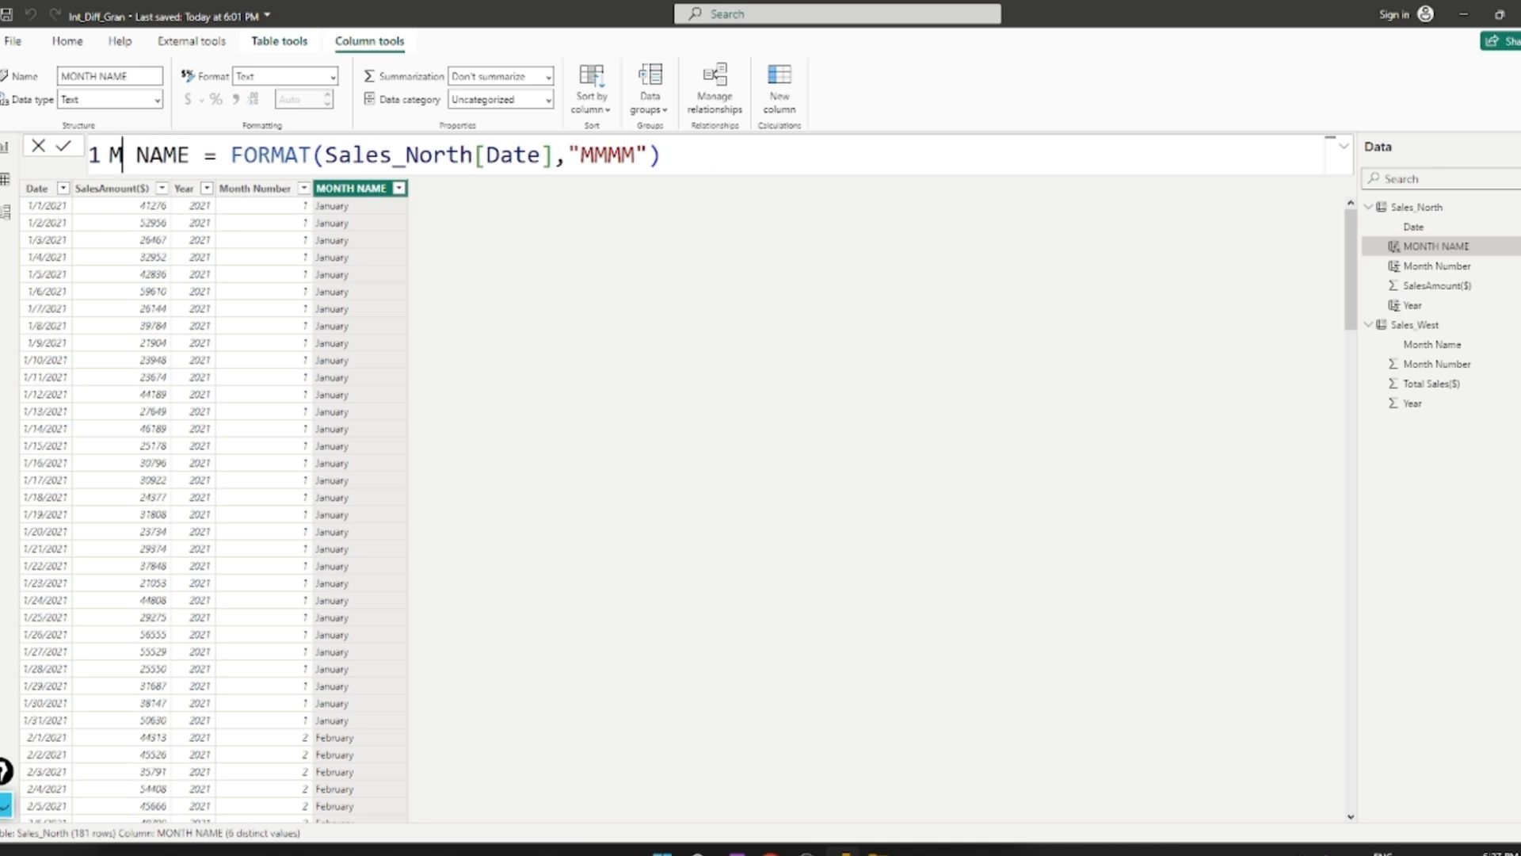
{"action": "type", "text": "onth"}
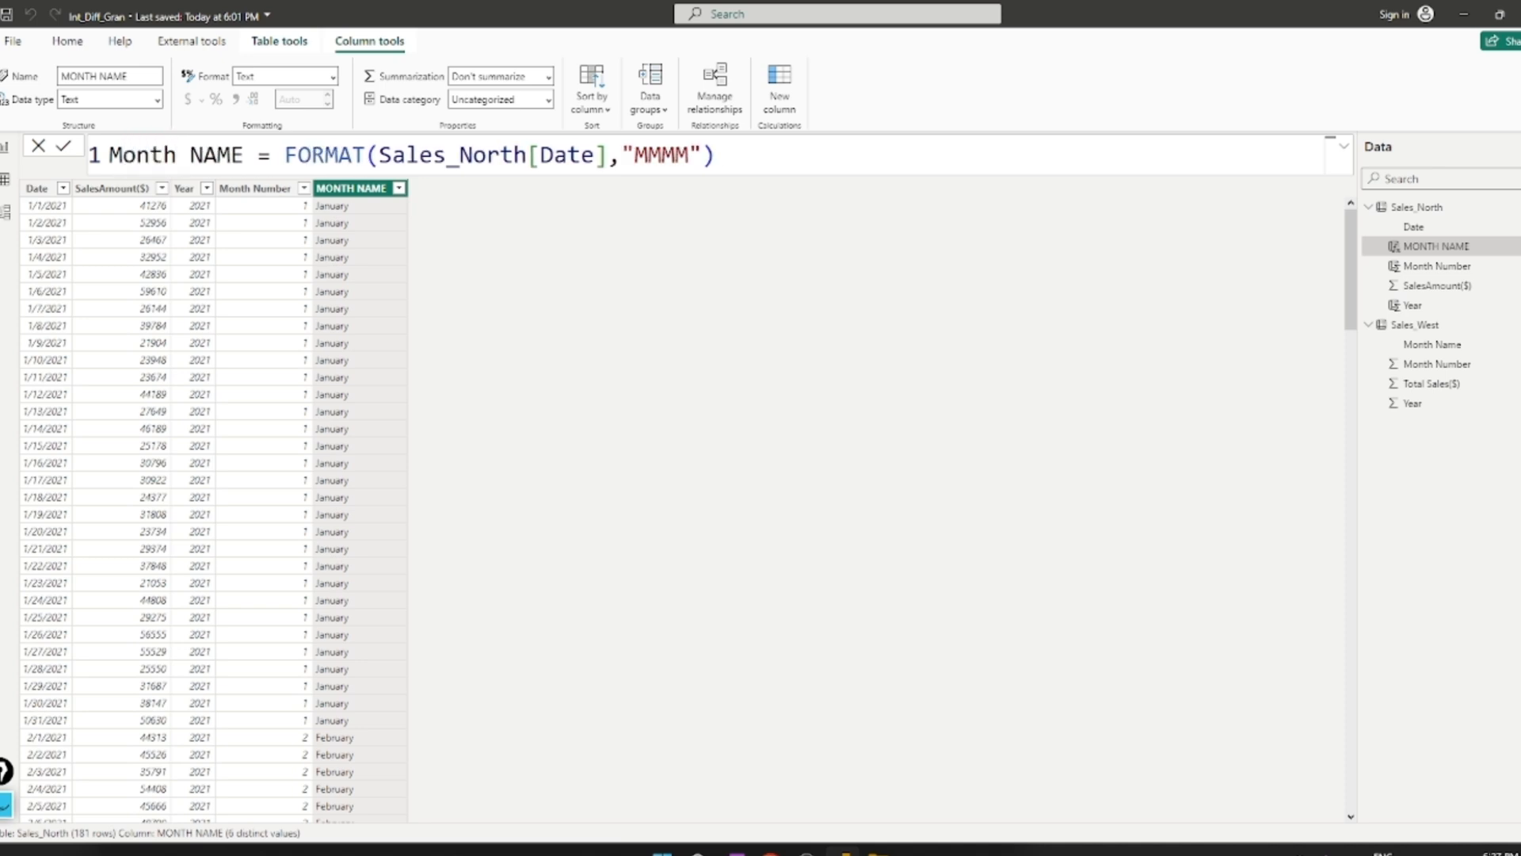
{"action": "key", "text": "Right"}
{"action": "key", "text": "Right"}
{"action": "key", "text": "Right"}
{"action": "key", "text": "Right"}
{"action": "key", "text": "Right"}
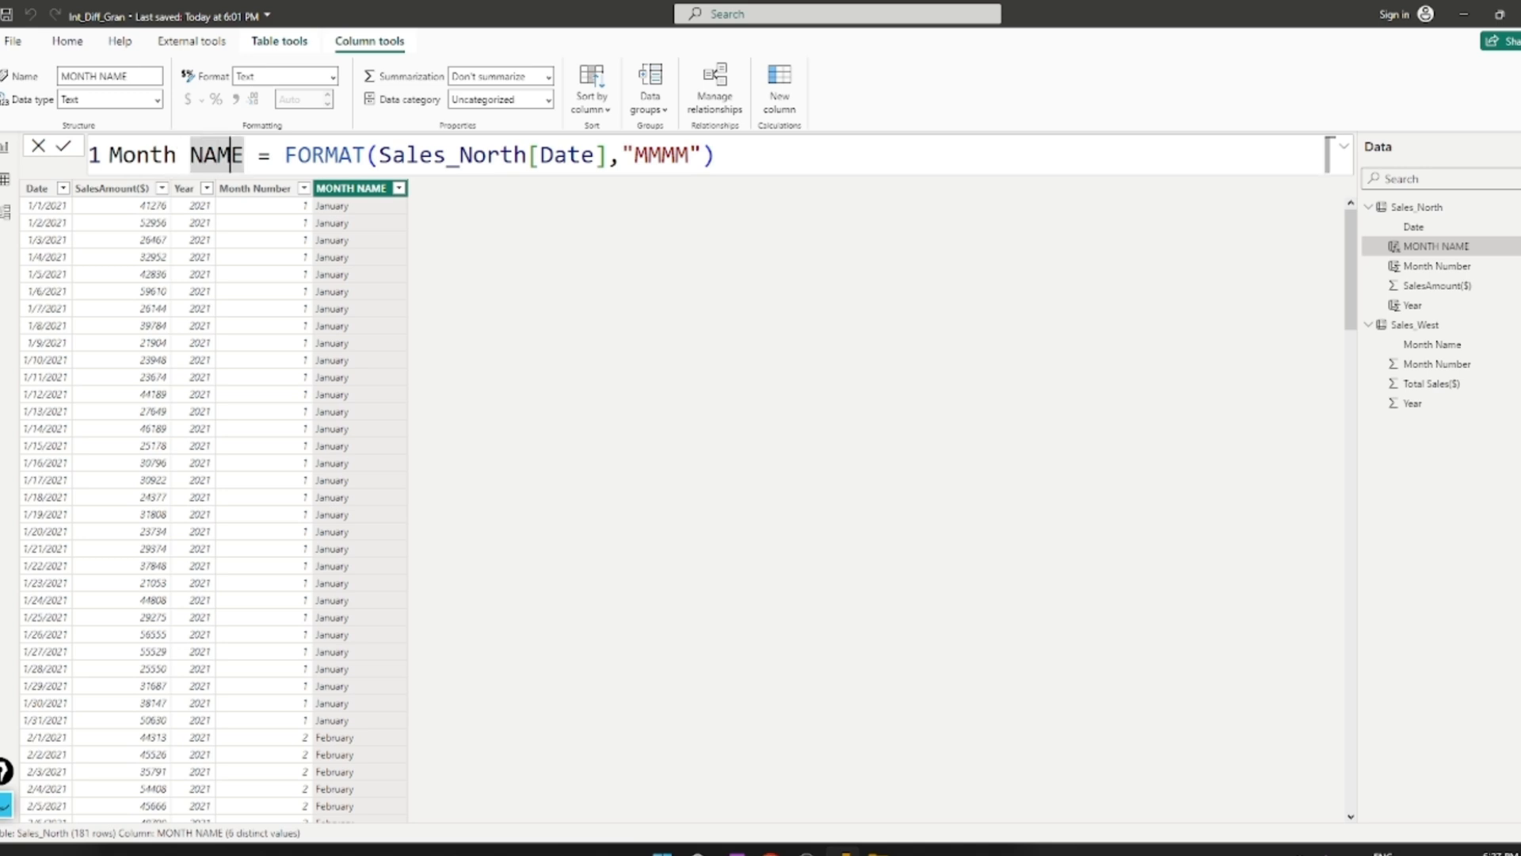
{"action": "key", "text": "BackSpace"}
{"action": "key", "text": "BackSpace"}
{"action": "key", "text": "BackSpace"}
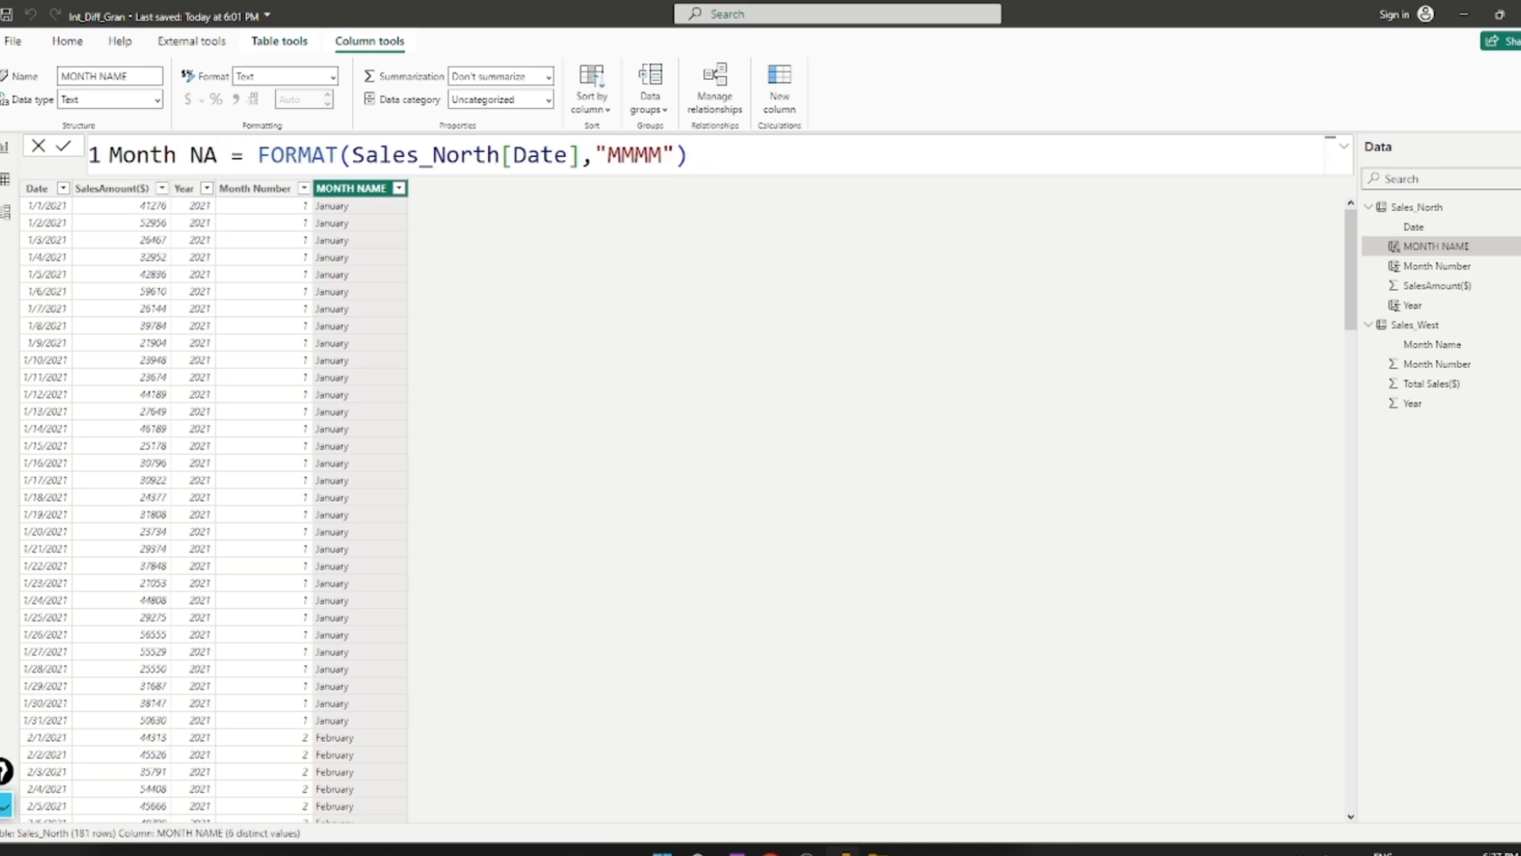
{"action": "type", "text": "ame"}
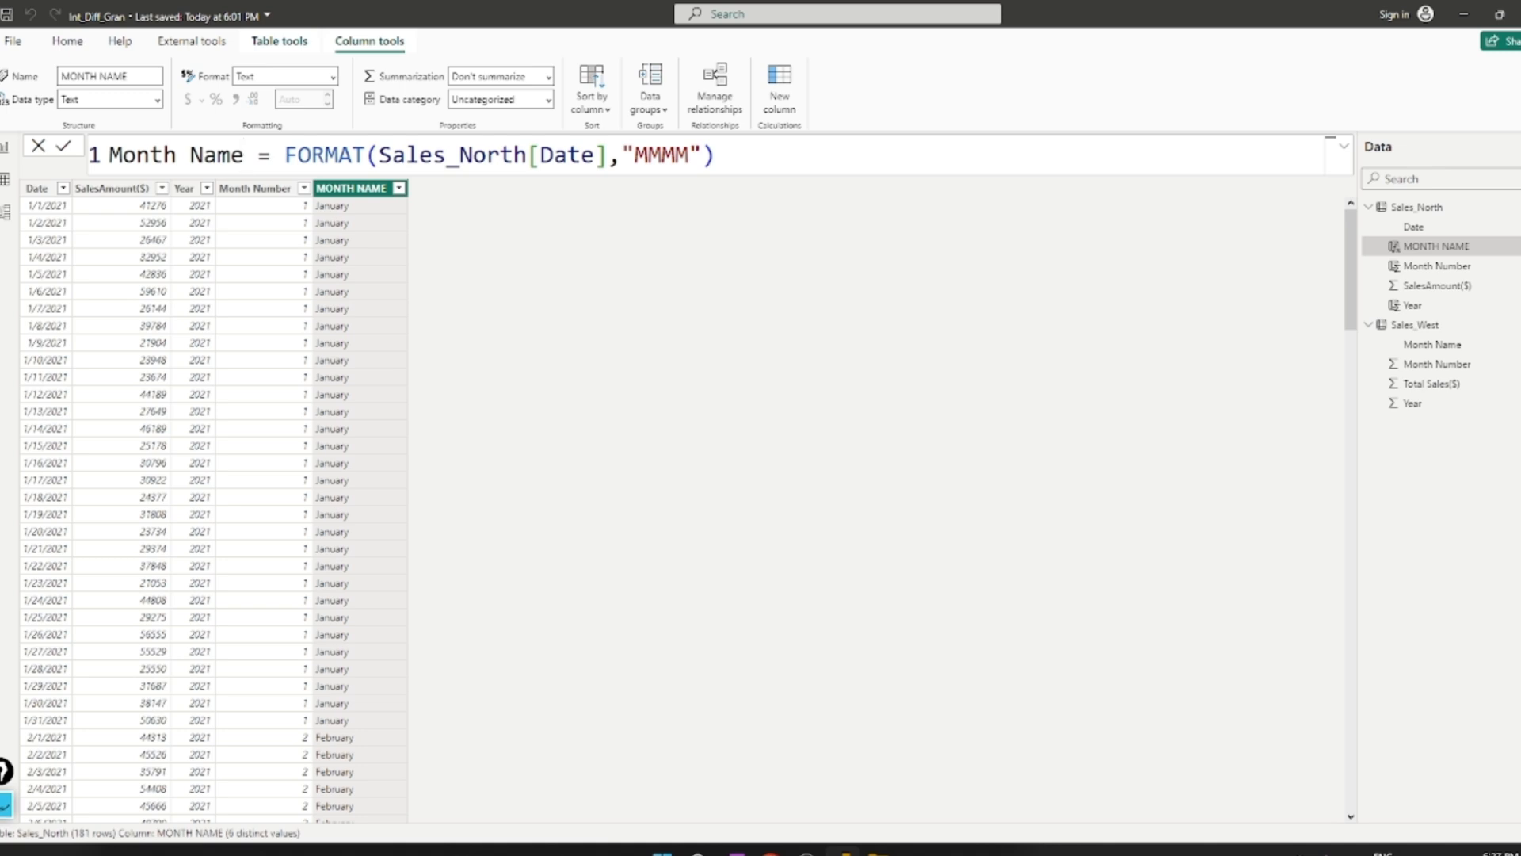
{"action": "key", "text": "Return"}
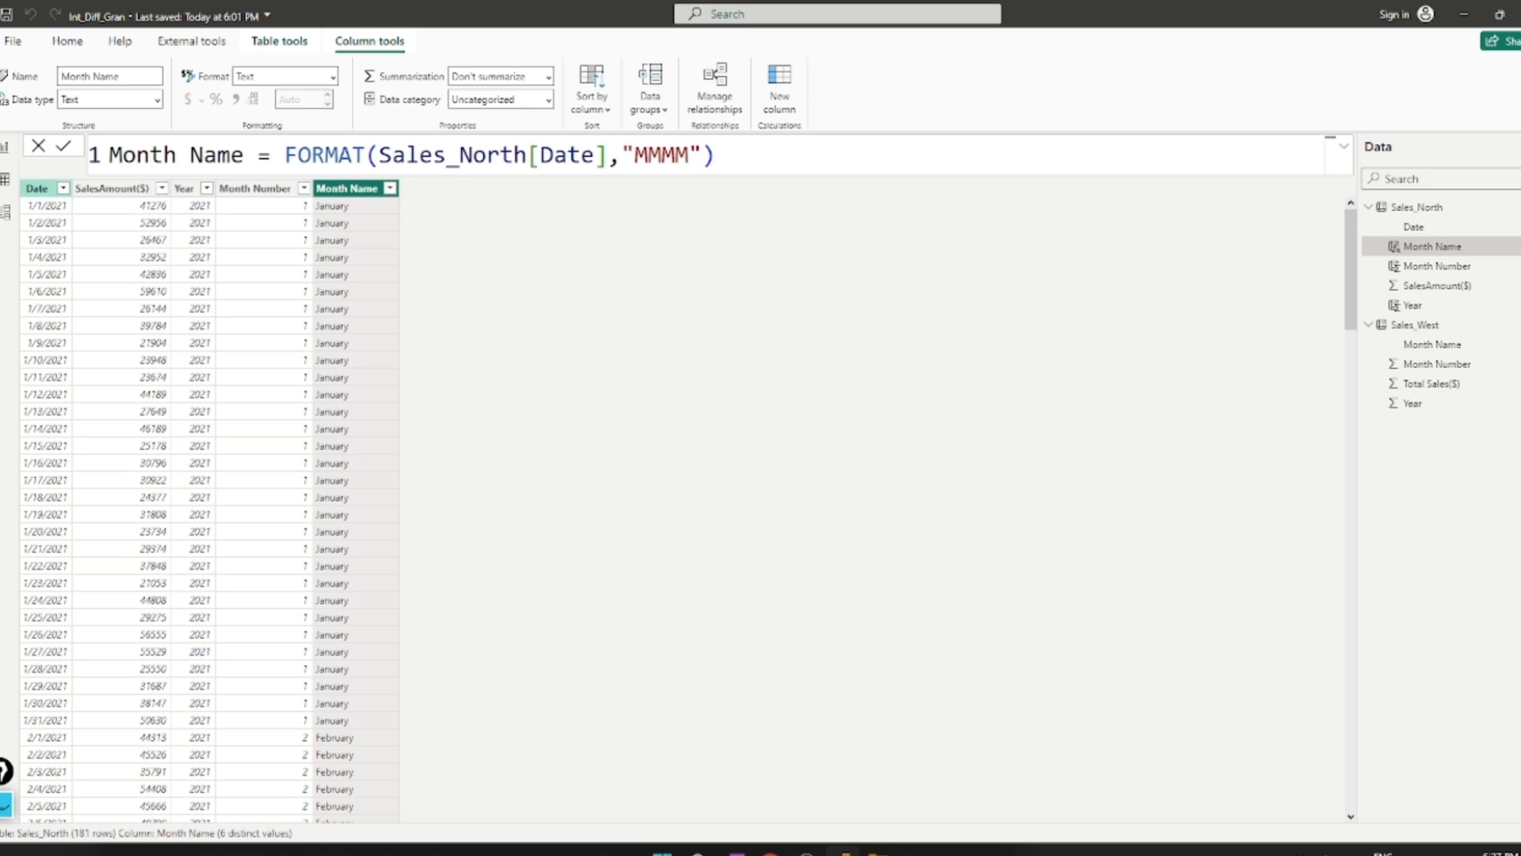
- Create a new calculated table from the report view, enlarge its formula editor and text, and name it Sales_North_Summ
{"action": "left_click", "coordinate": [5, 148]}
{"action": "left_click", "coordinate": [187, 41]}
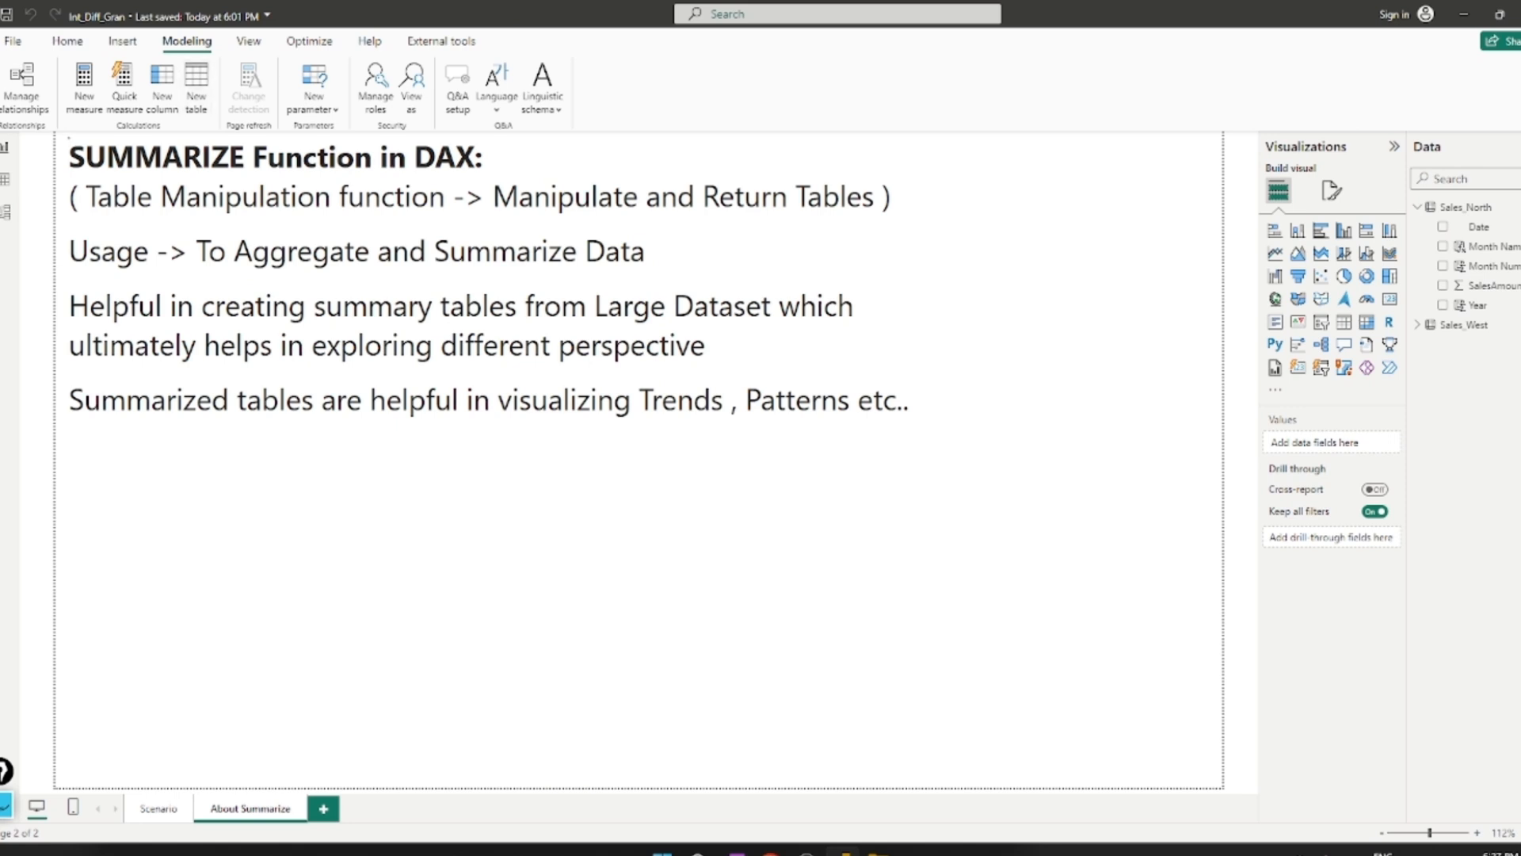
{"action": "left_click", "coordinate": [196, 88]}
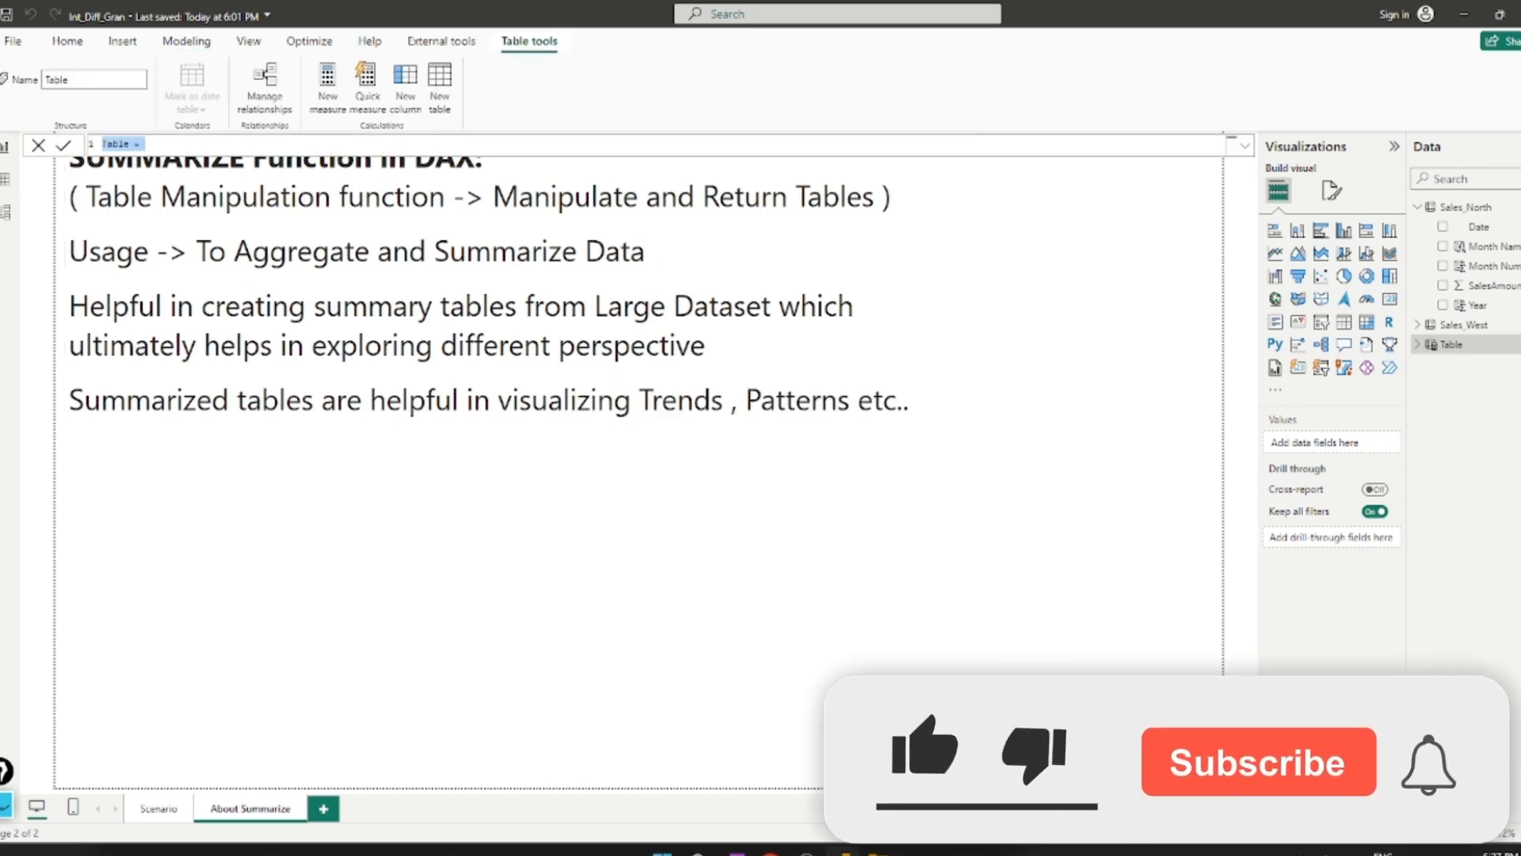
{"action": "left_click", "coordinate": [1245, 145]}
{"action": "scroll", "coordinate": [658, 317], "scroll_direction": "up", "scroll_amount": 14}
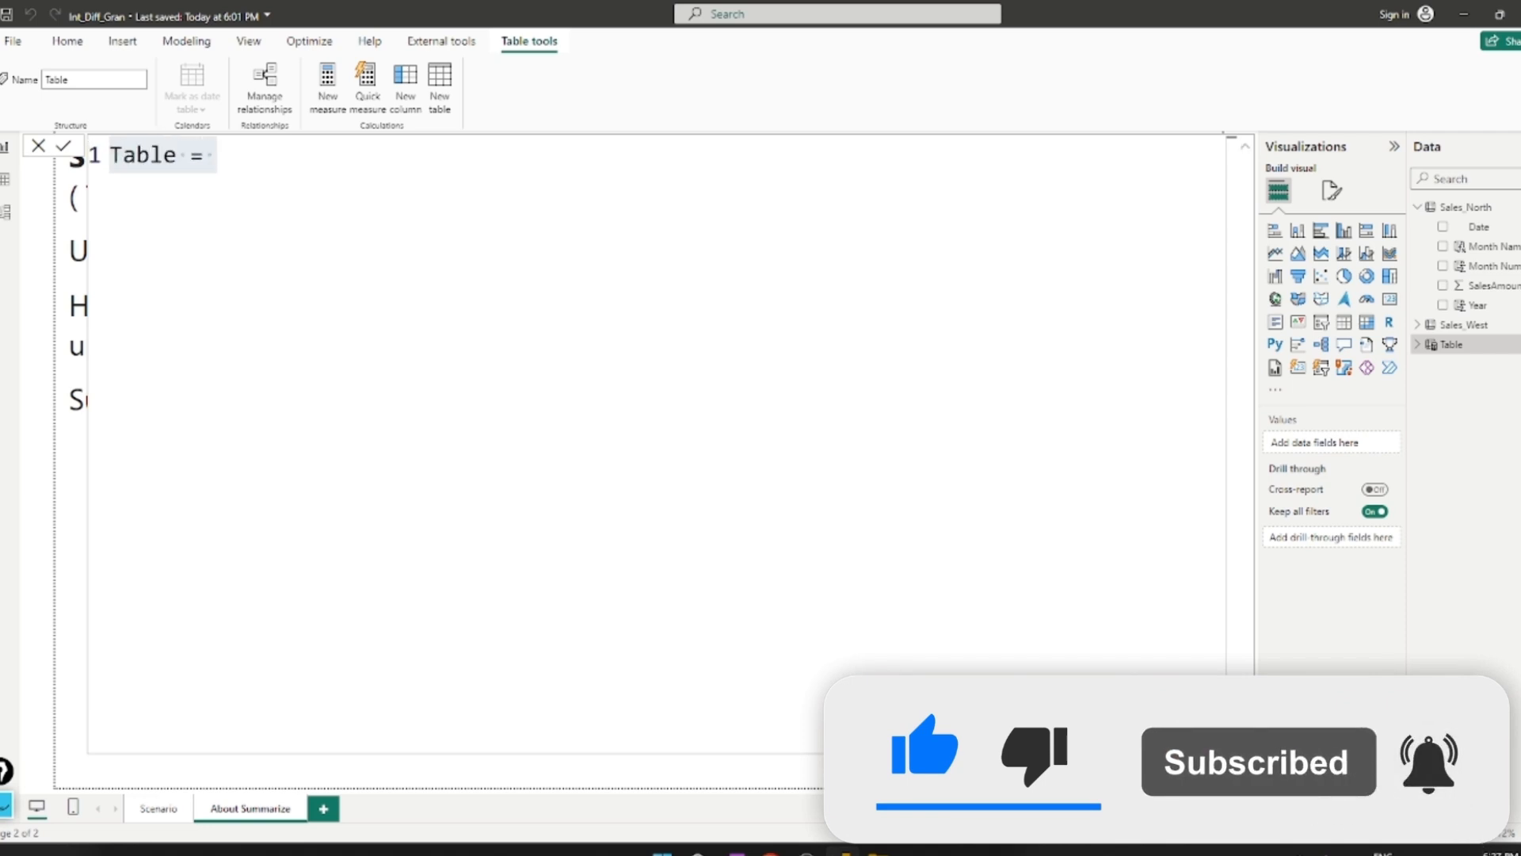
{"action": "double_click", "coordinate": [149, 155]}
{"action": "type", "text": "S"}
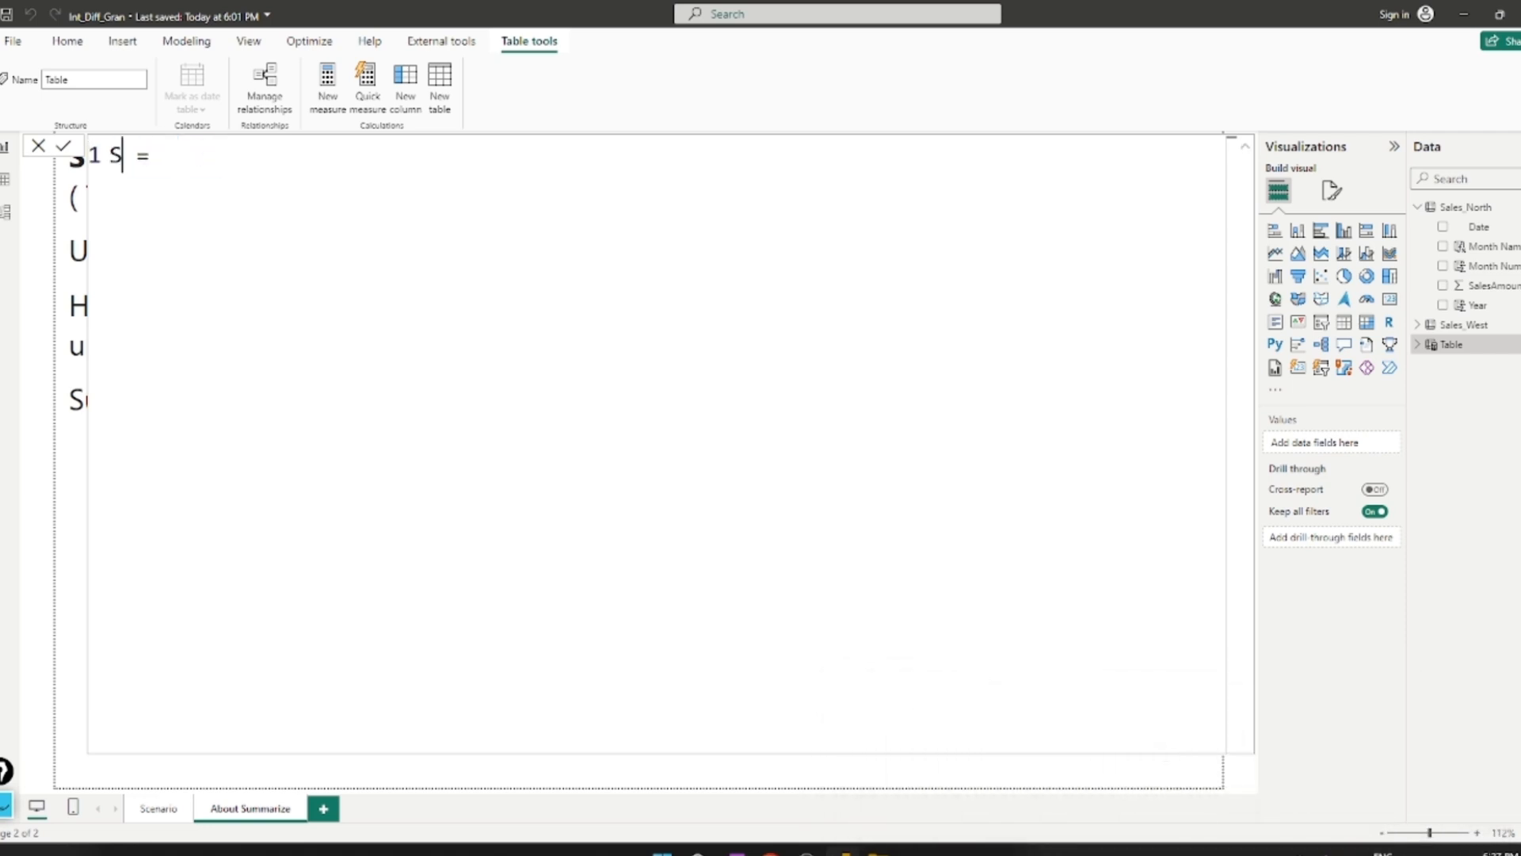
{"action": "type", "text": "ales_North_Summ"}
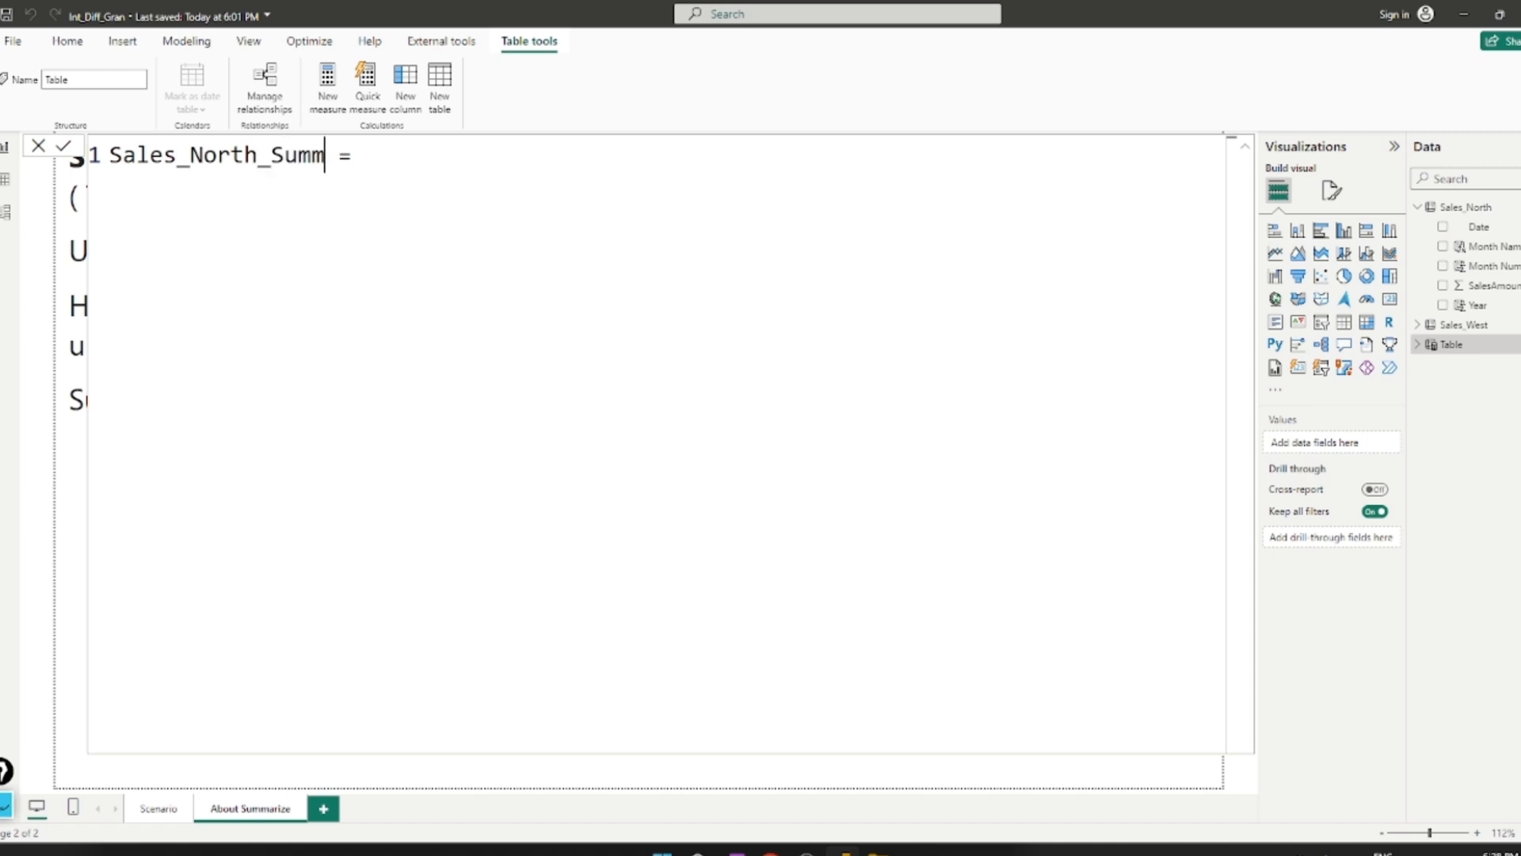
- Begin the Sales_North_Summ formula with the SUMMARIZE function on a second line and commit the table name
{"action": "key", "text": "Right"}
{"action": "key", "text": "Right"}
{"action": "key", "text": "Right"}
{"action": "key", "text": "shift+Return"}
{"action": "type", "text": "SU"}
{"action": "key", "text": "Down"}
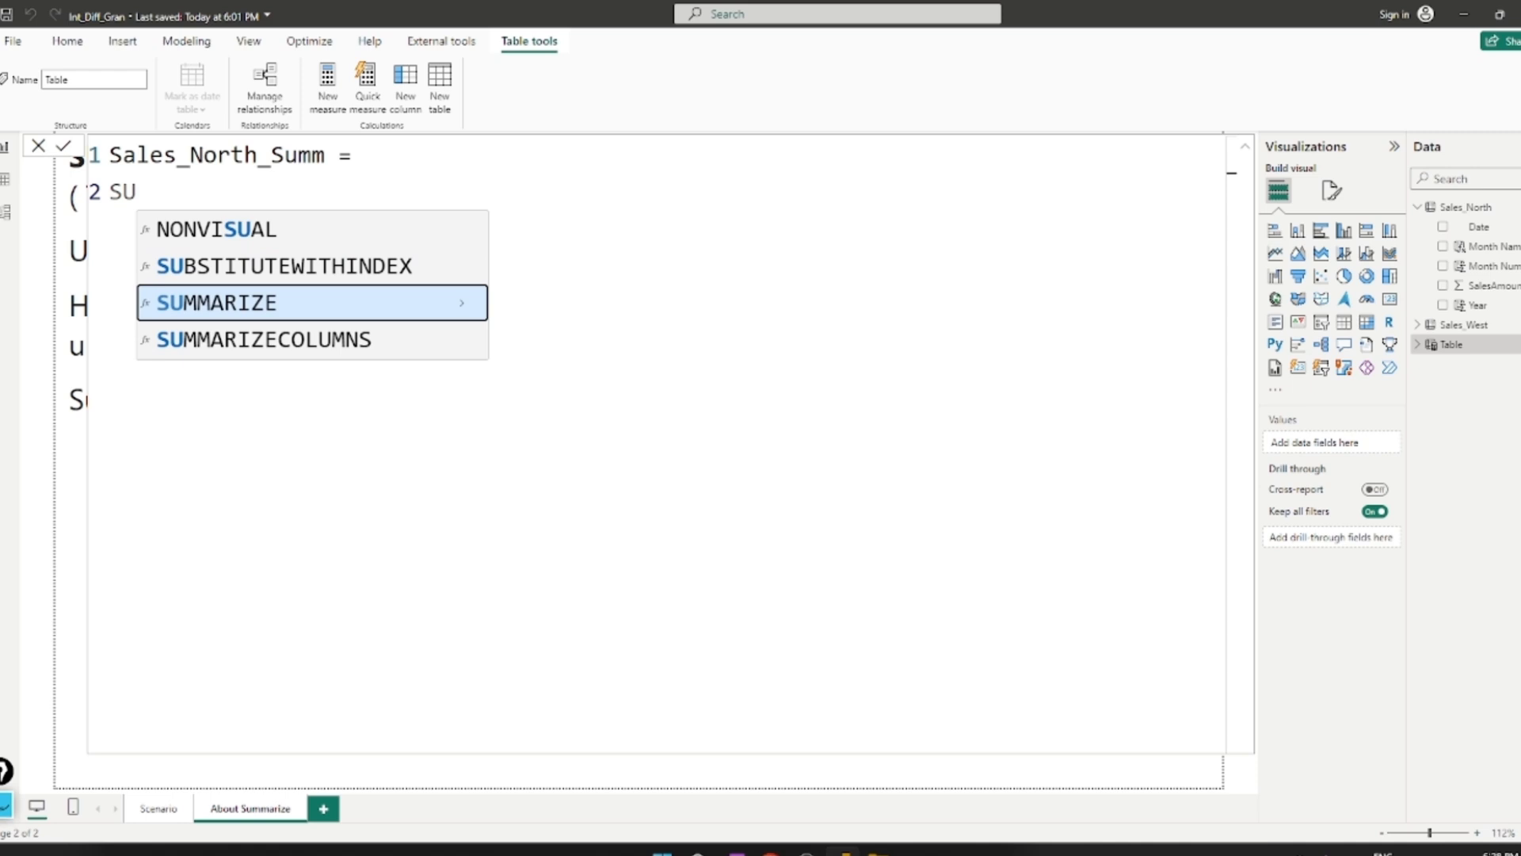
{"action": "key", "text": "Tab"}
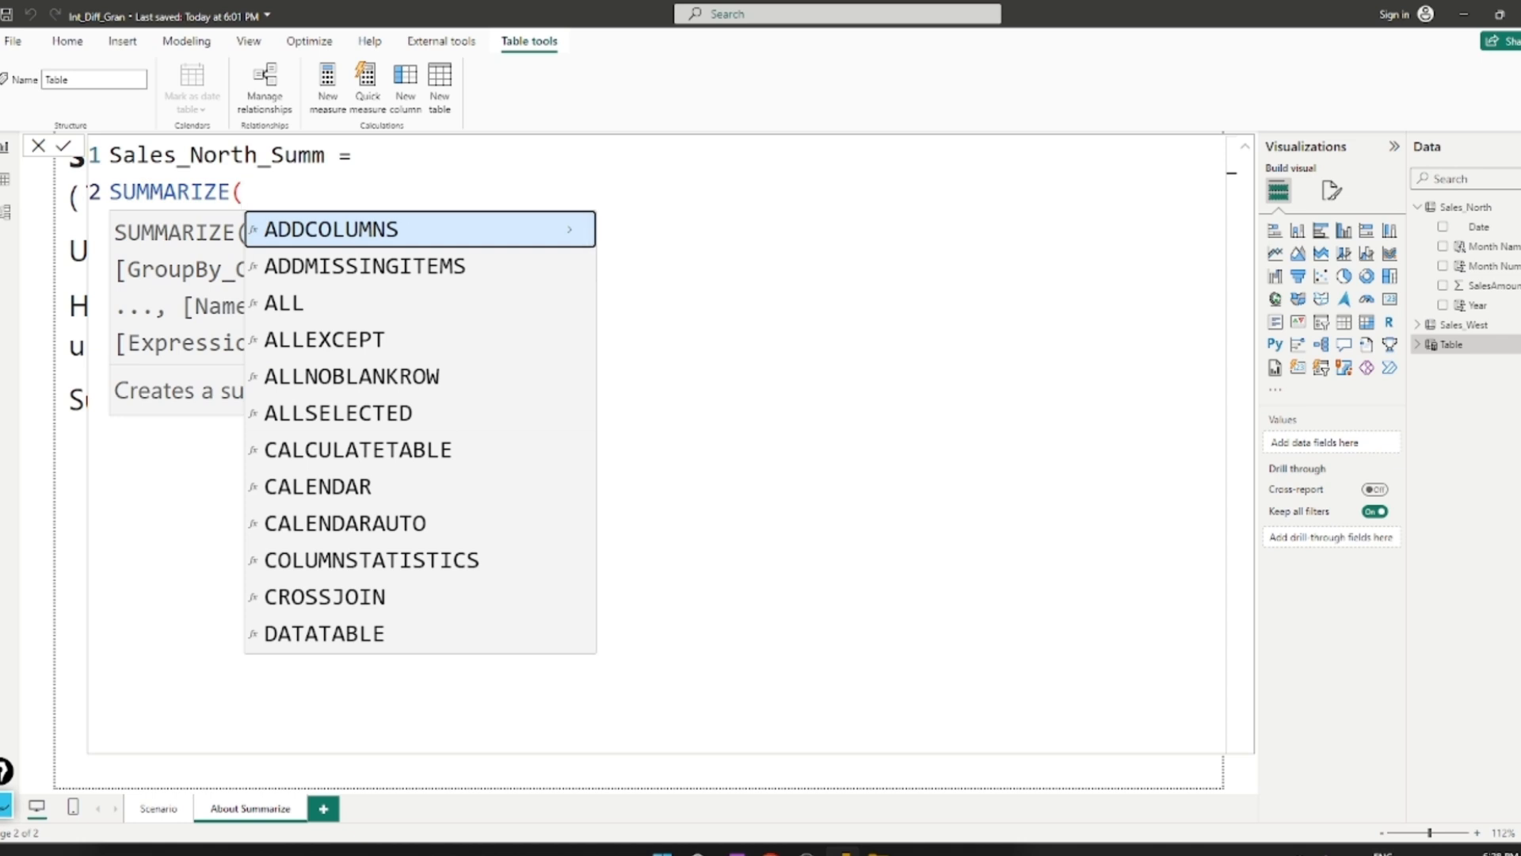
{"action": "key", "text": "Escape"}
{"action": "key", "text": "Return"}
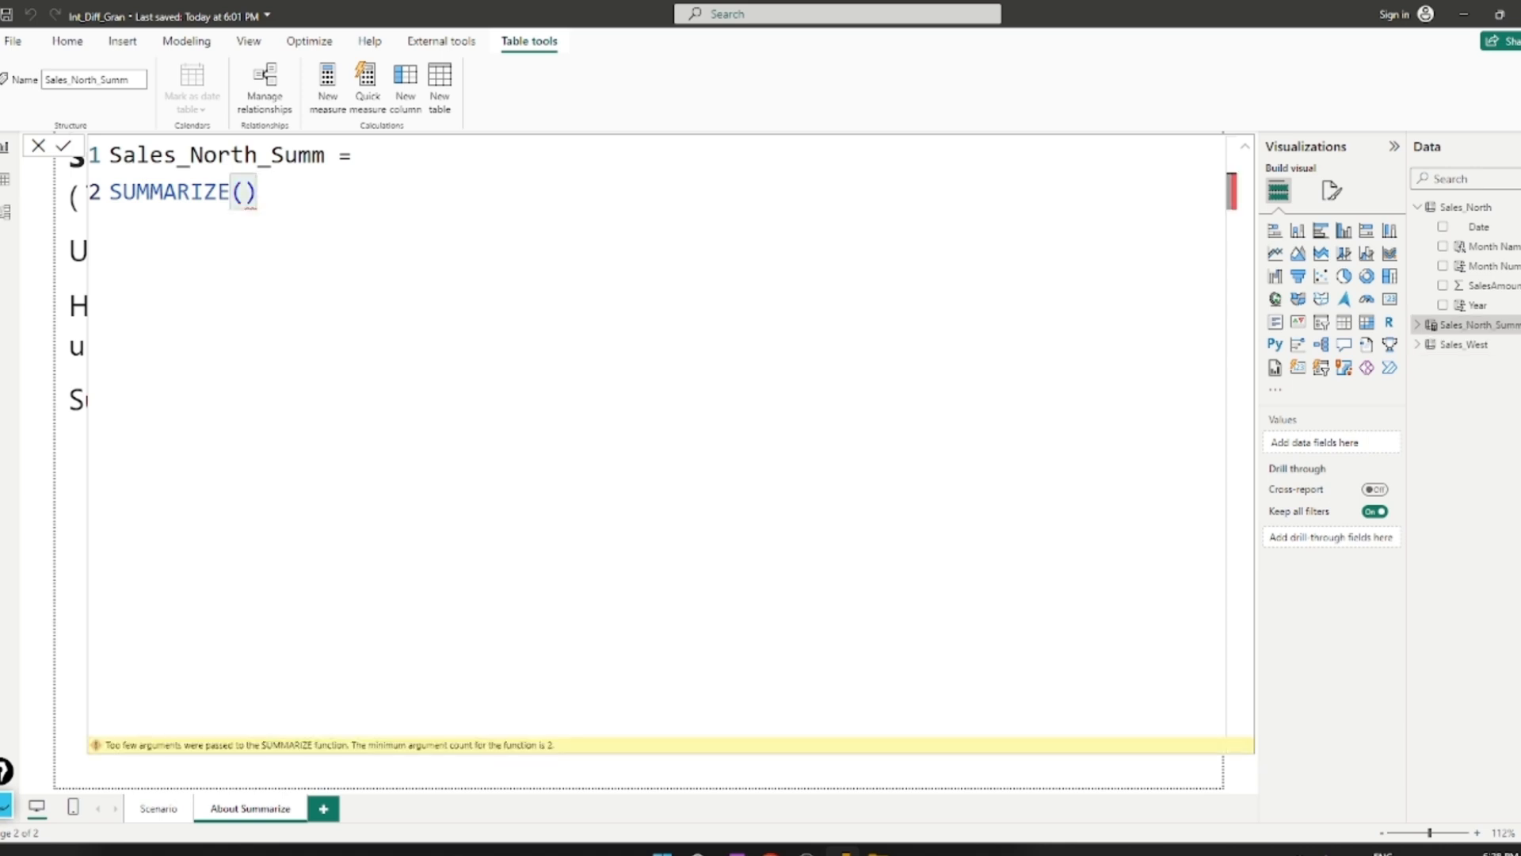
- Reopen the SUMMARIZE arguments and pass Sales_North as the table to summarize
{"action": "key", "text": "BackSpace"}
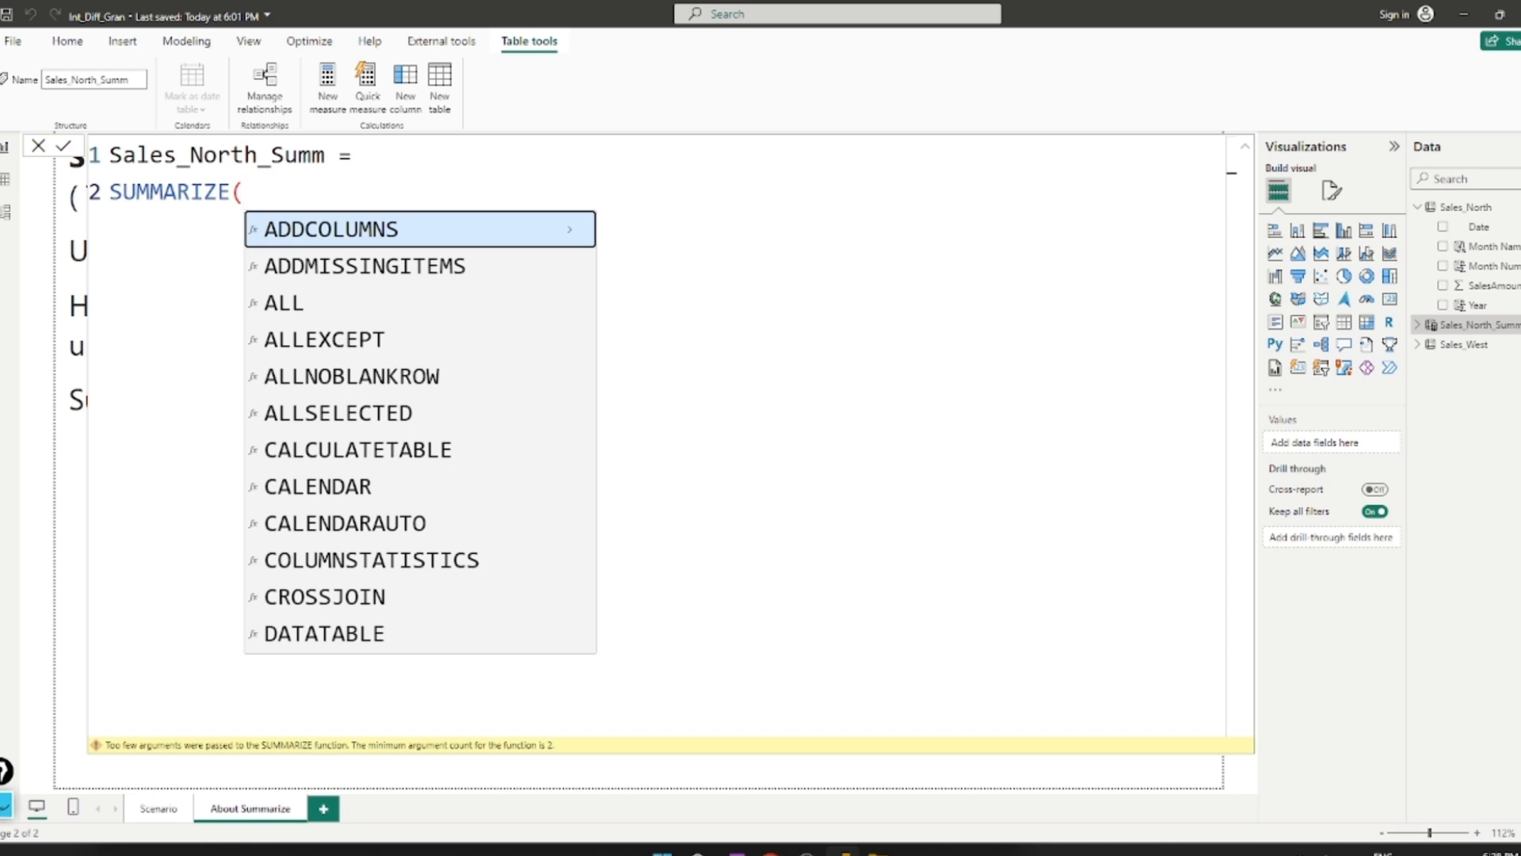
{"action": "type", "text": "Sa"}
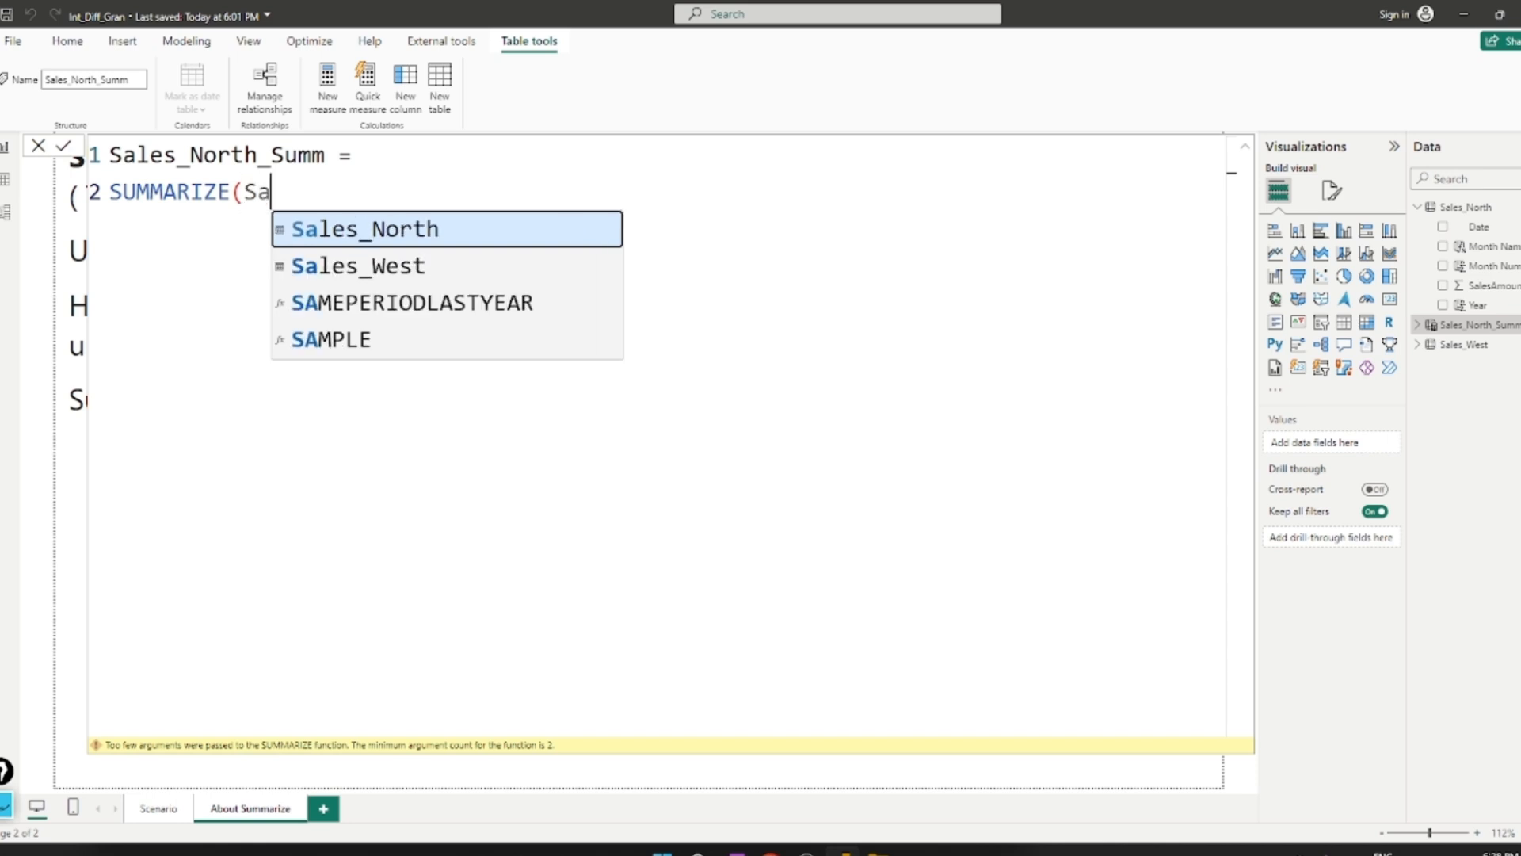
{"action": "key", "text": "Tab"}
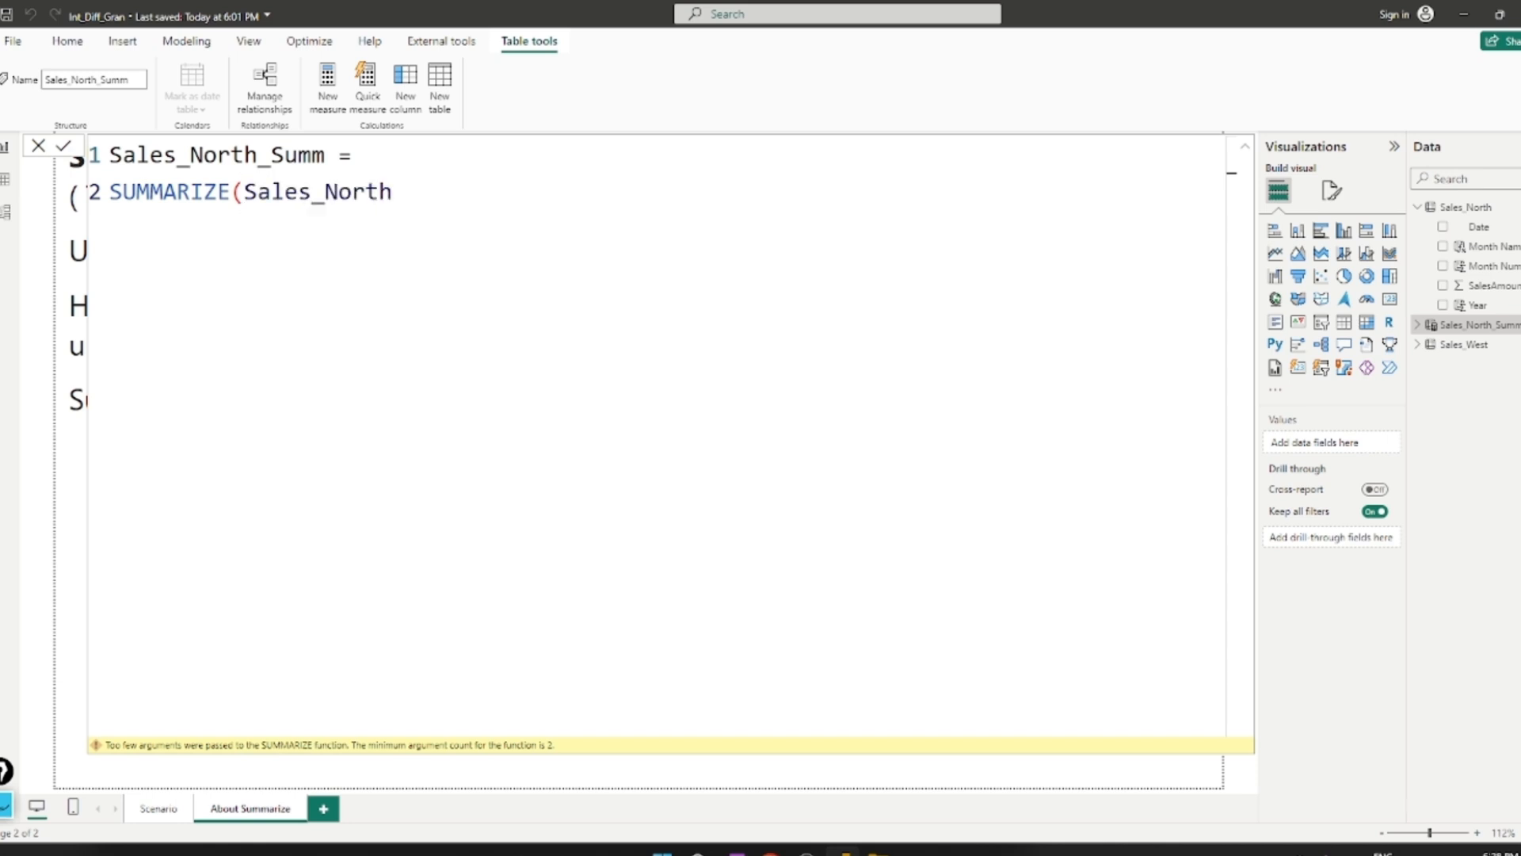
{"action": "type", "text": ","}
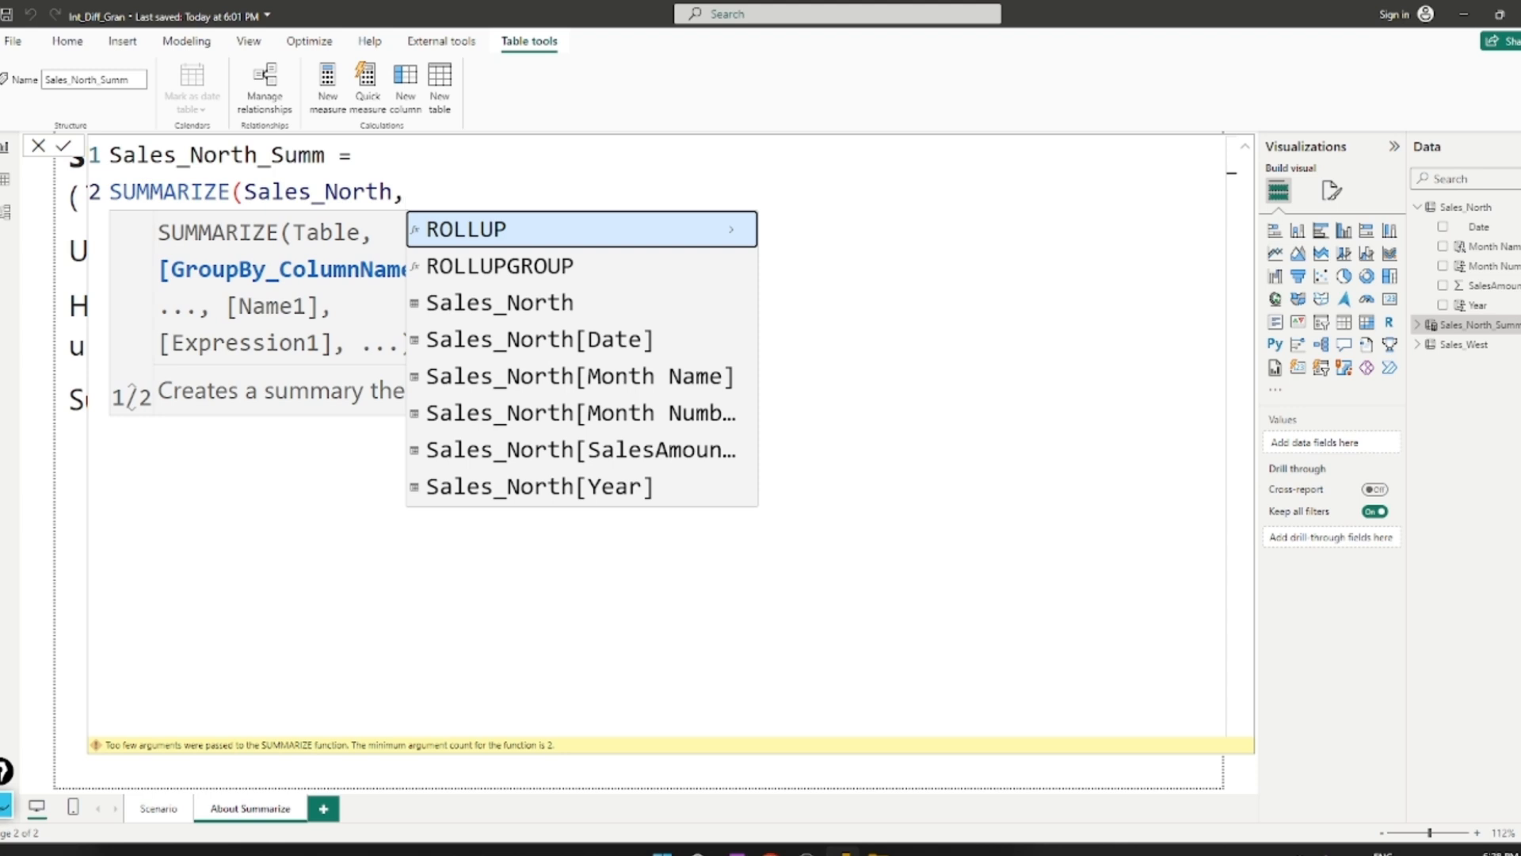
- Group the summary by Sales_North[Year] and Sales_North[Month Number]
{"action": "type", "text": "Sal"}
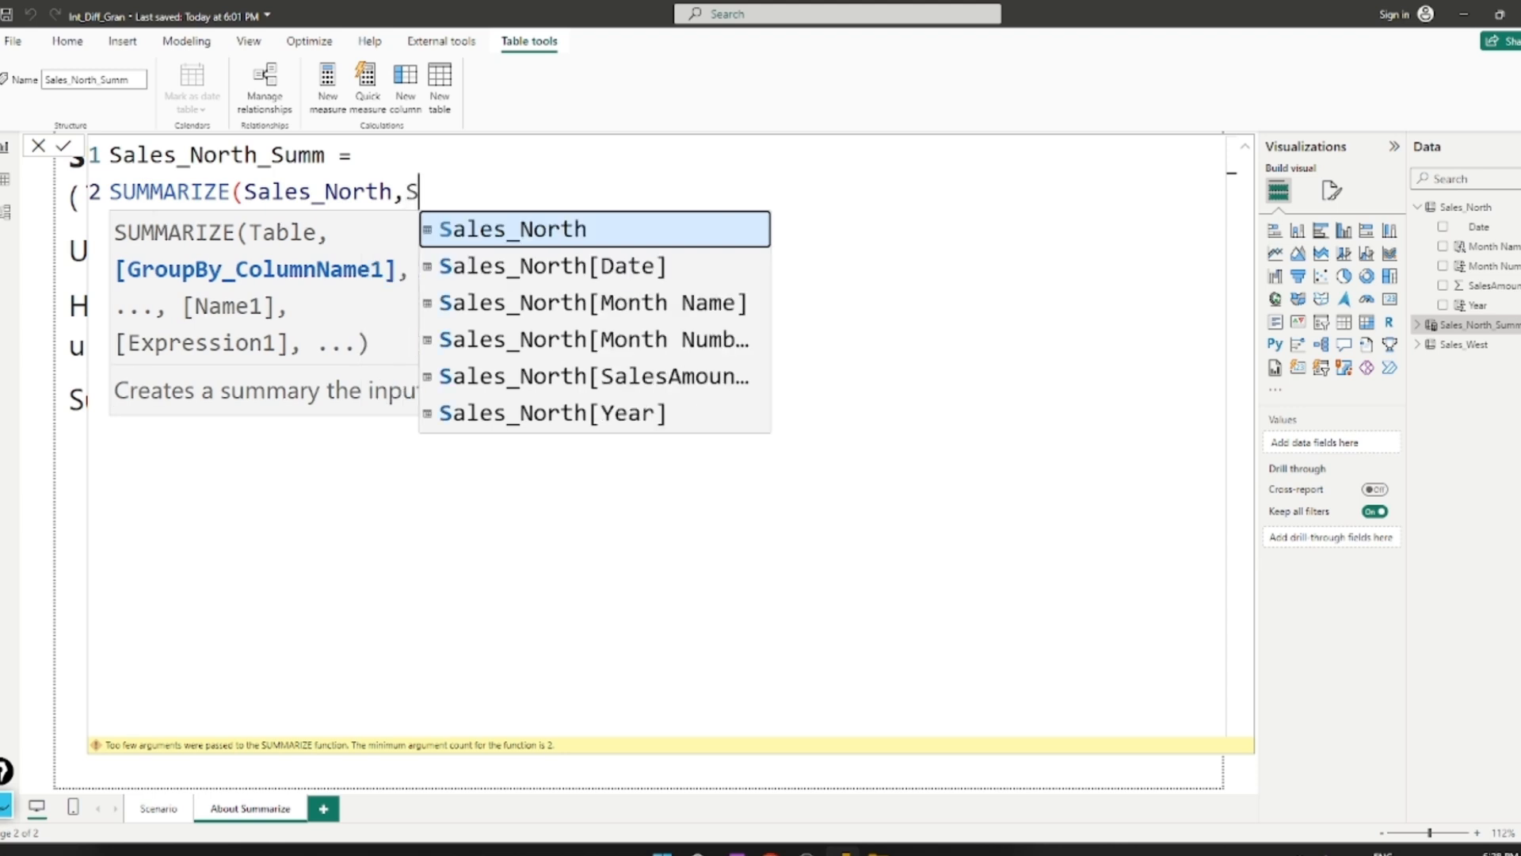
{"action": "key", "text": "Down"}
{"action": "key", "text": "Down"}
{"action": "key", "text": "Down"}
{"action": "key", "text": "Down"}
{"action": "key", "text": "Down"}
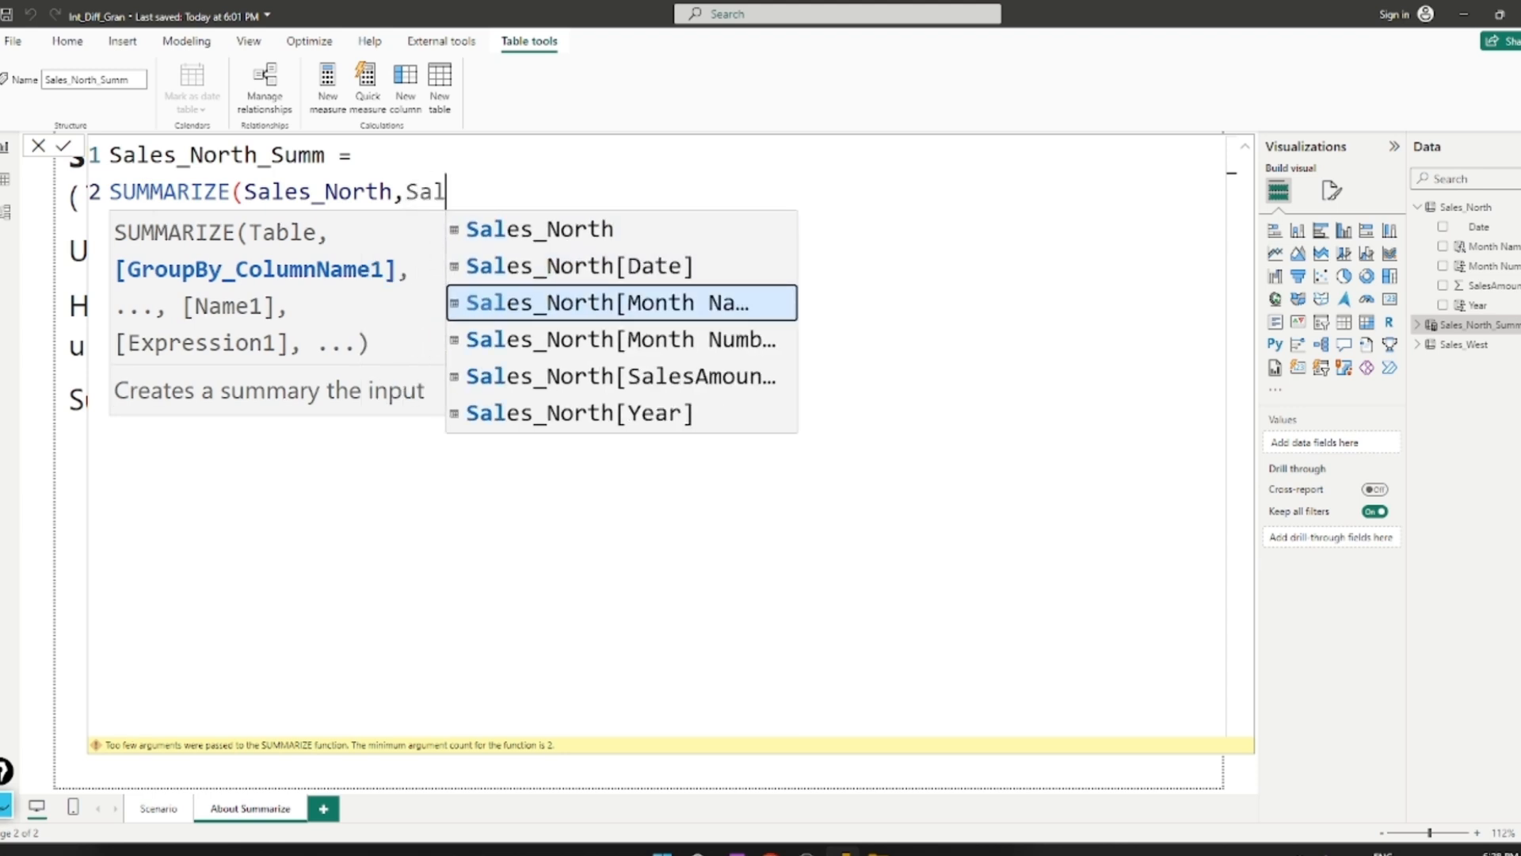
{"action": "key", "text": "Tab"}
{"action": "type", "text": ",S"}
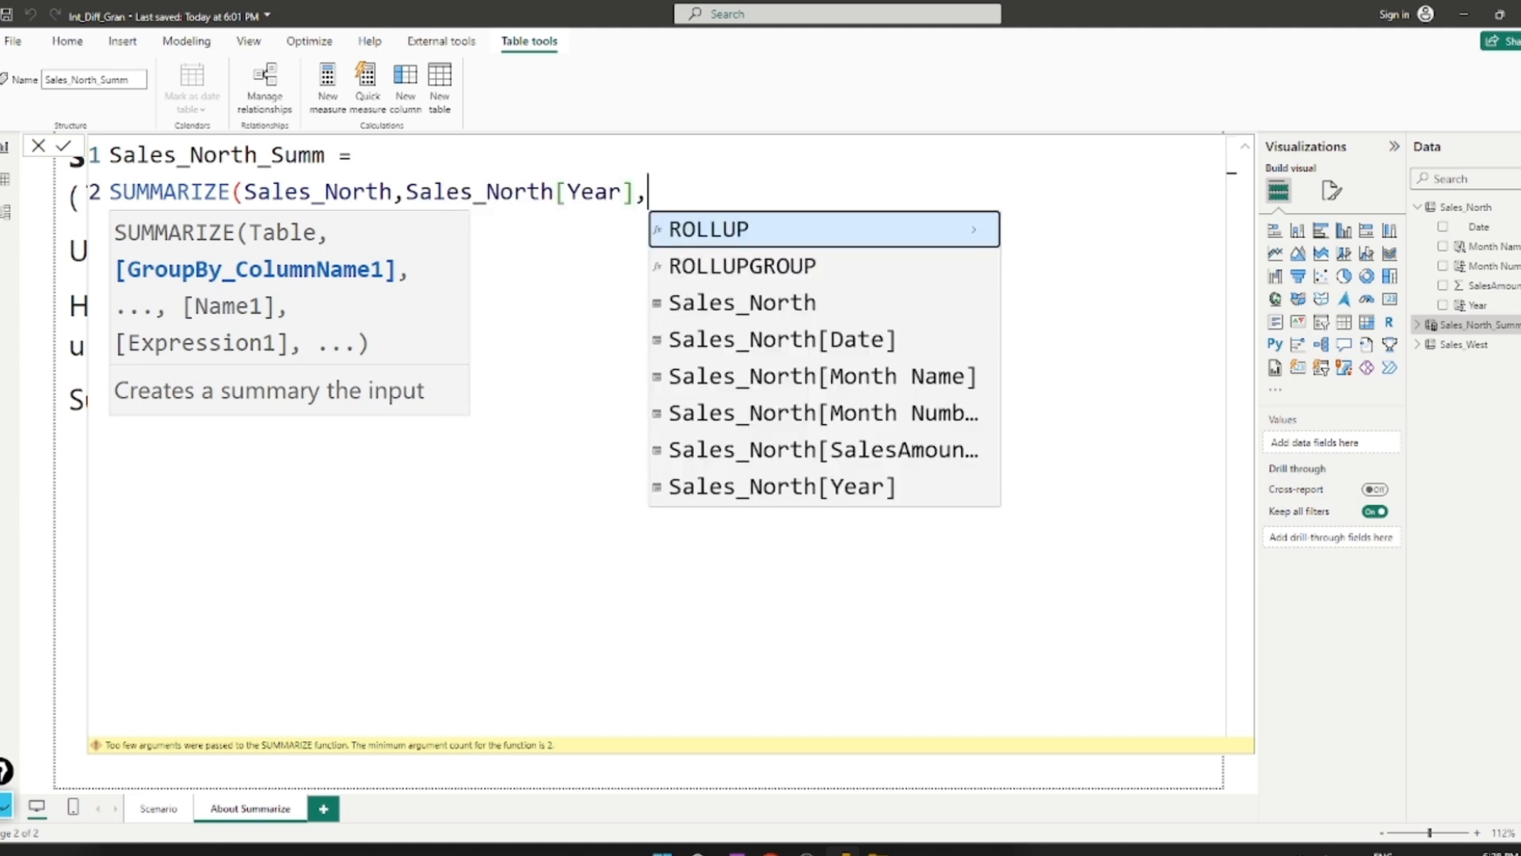
{"action": "key", "text": "Down"}
{"action": "key", "text": "Down"}
{"action": "key", "text": "Down"}
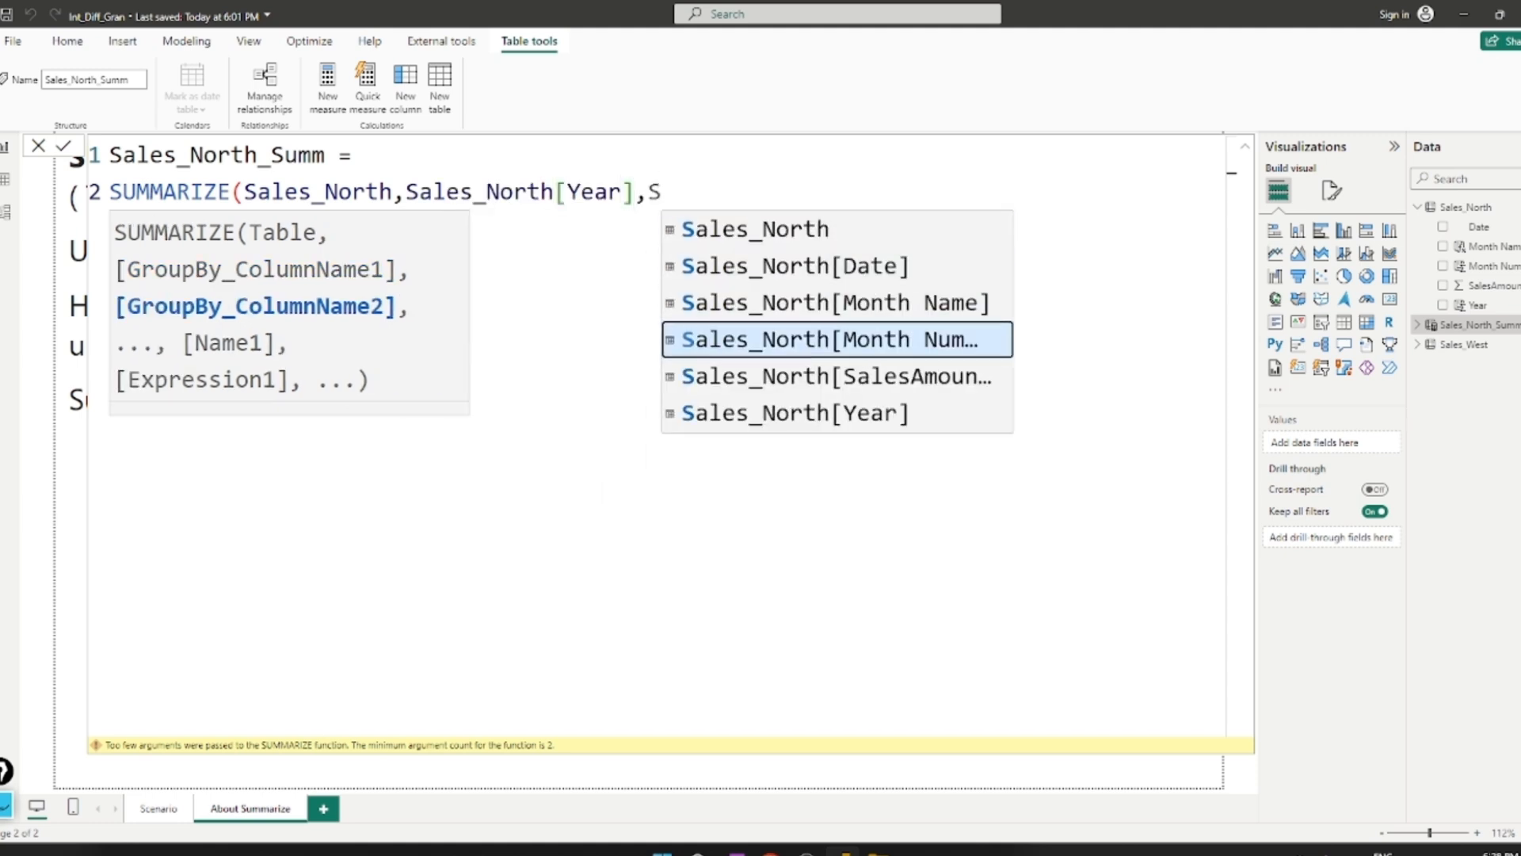
{"action": "key", "text": "Tab"}
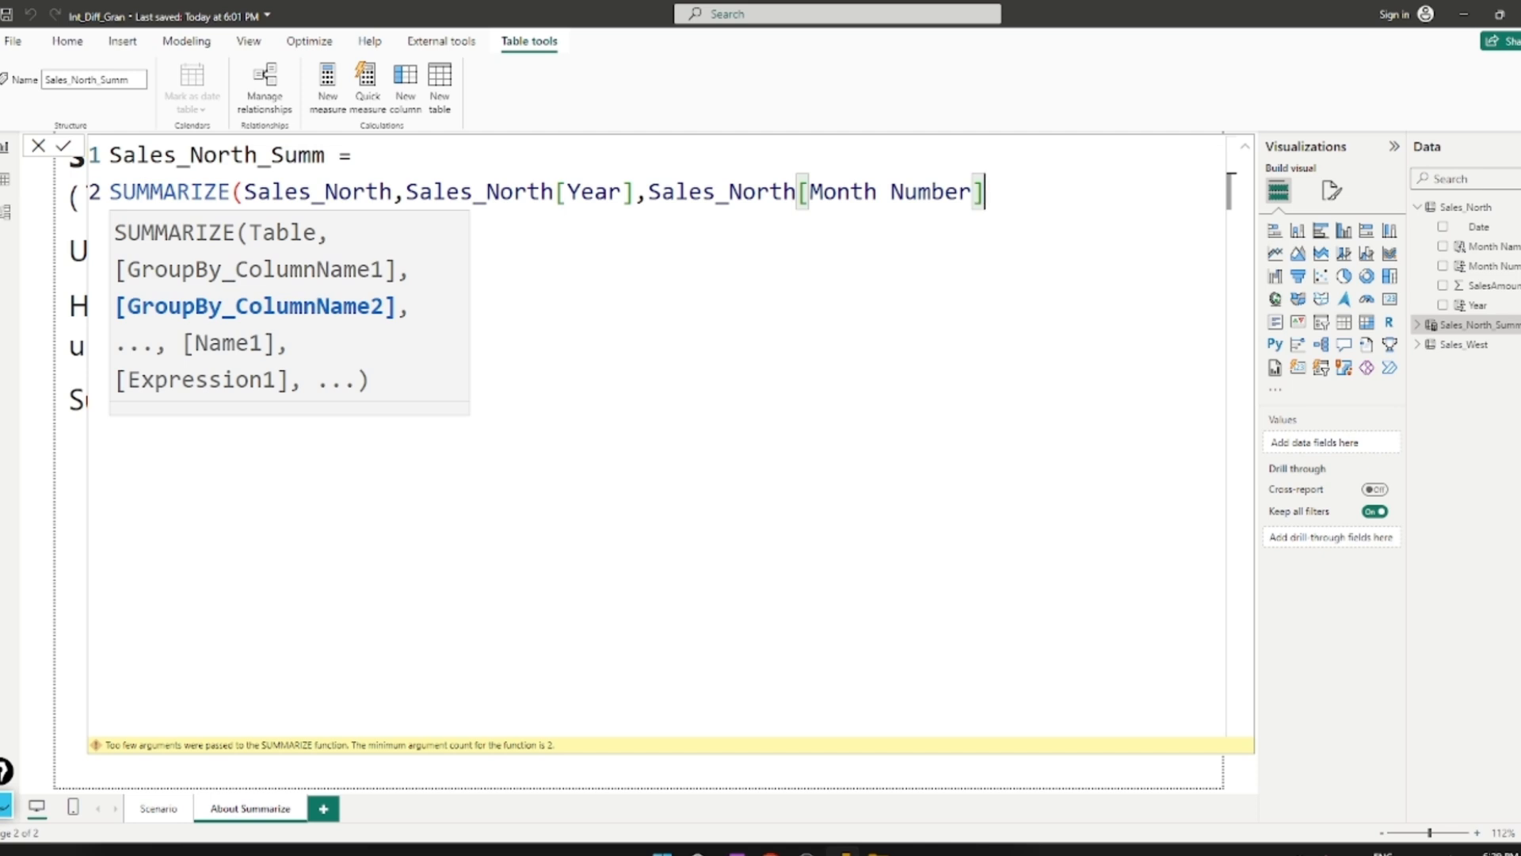
- Add a summary column named "Month Name" on a third line of the SUMMARIZE formula
{"action": "type", "text": ","}
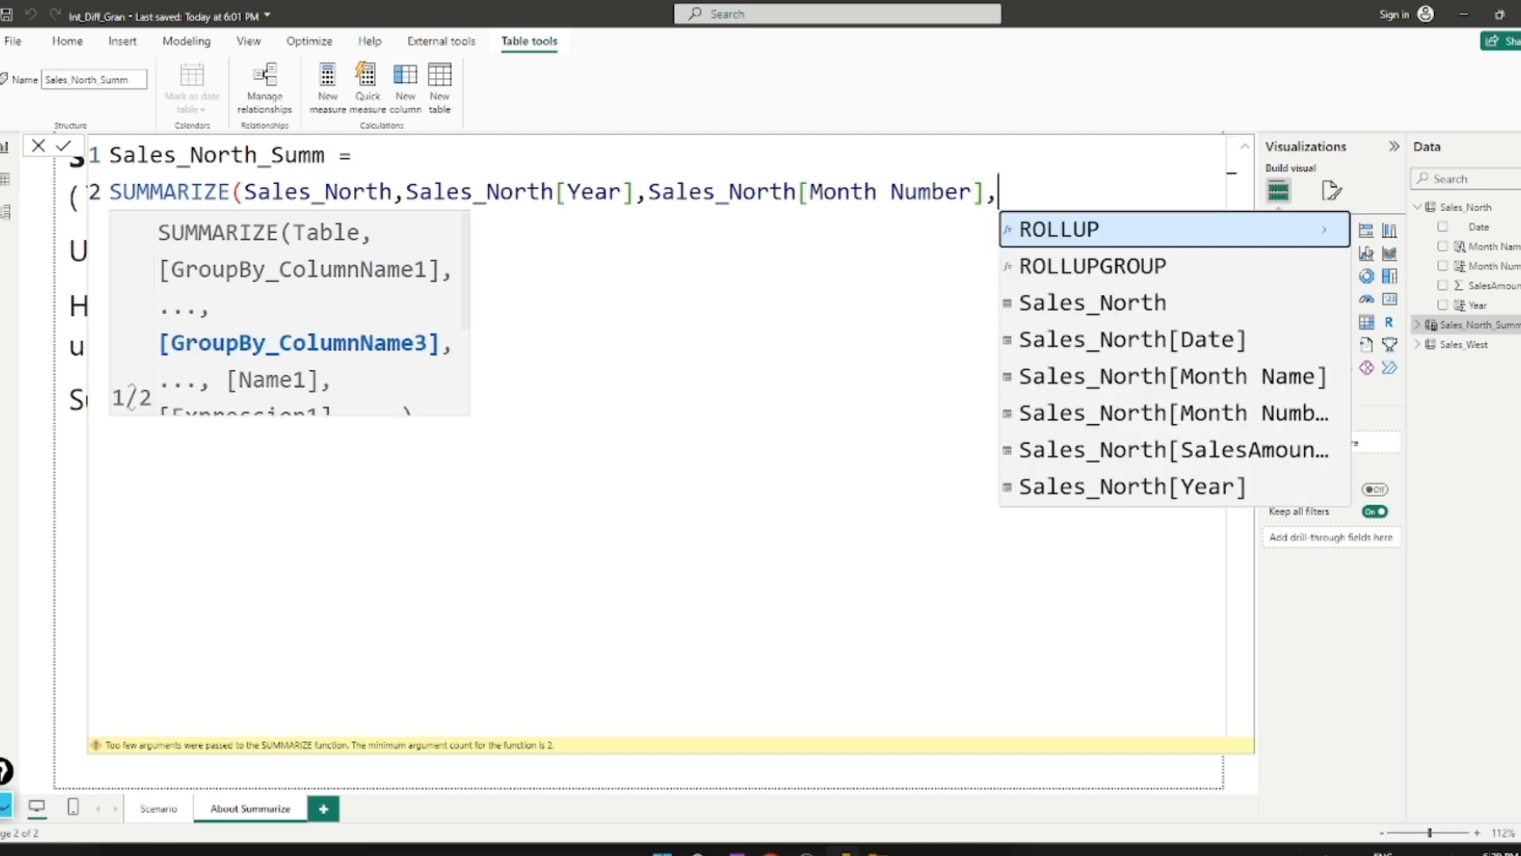
{"action": "key", "text": "shift+Return"}
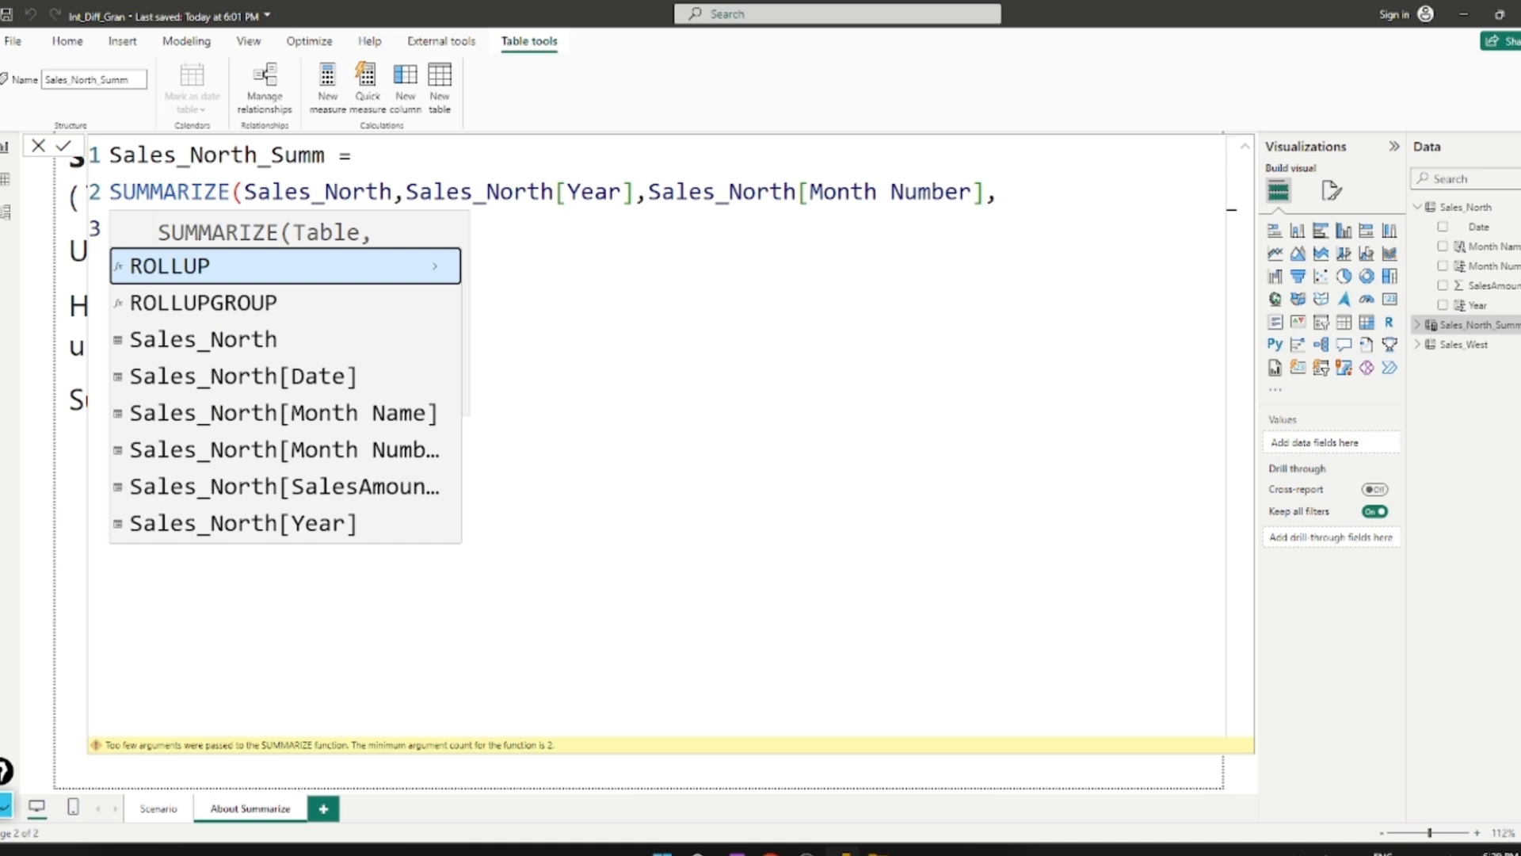
{"action": "key", "text": "Escape"}
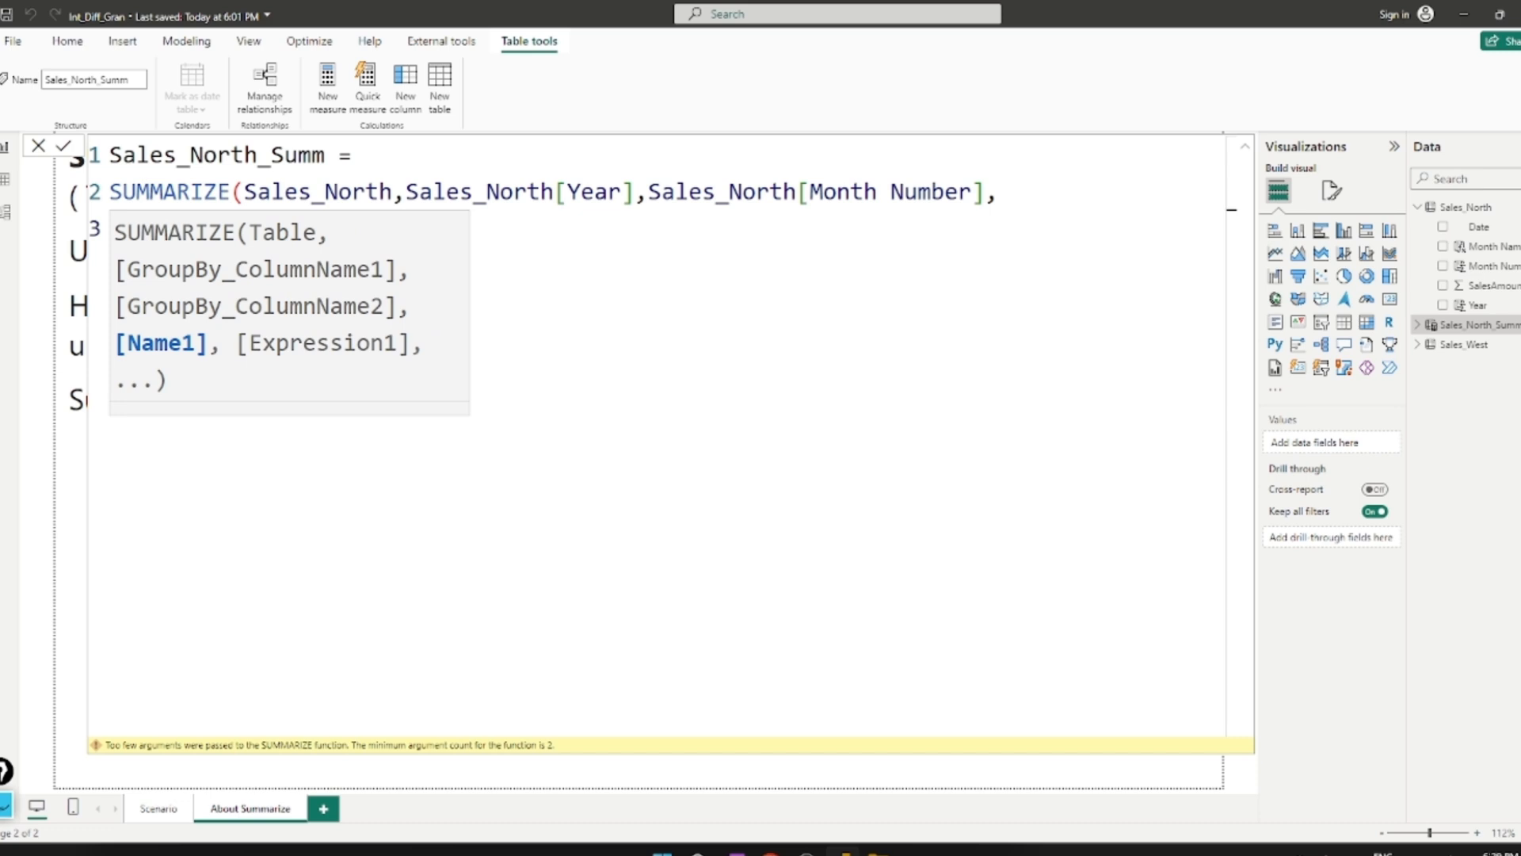
{"action": "type", "text": "\"\"M"}
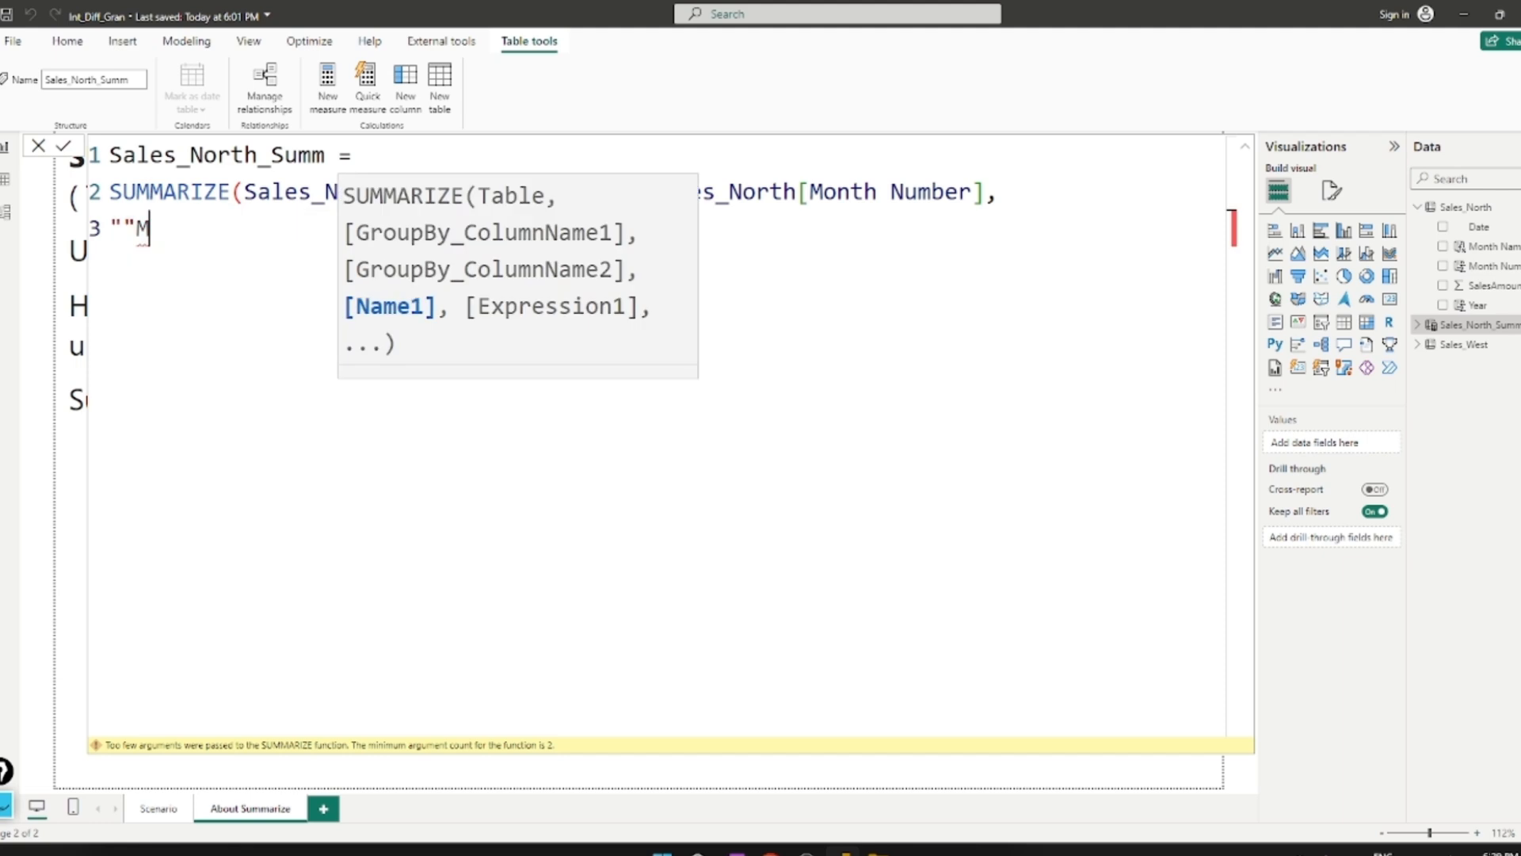
{"action": "key", "text": "BackSpace"}
{"action": "key", "text": "BackSpace"}
{"action": "type", "text": "Month"}
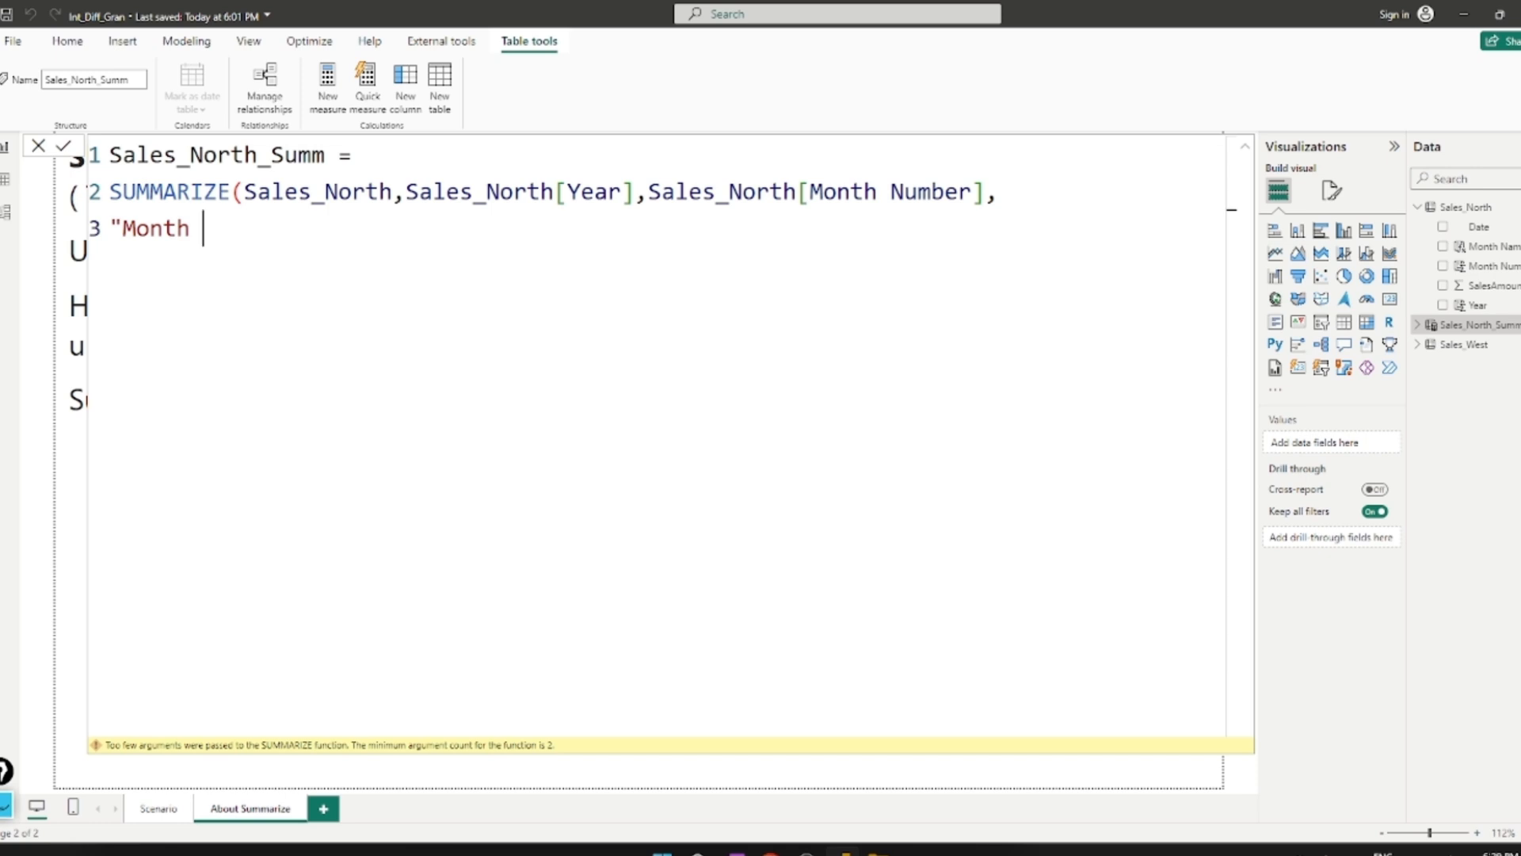
{"action": "type", "text": " Name\""}
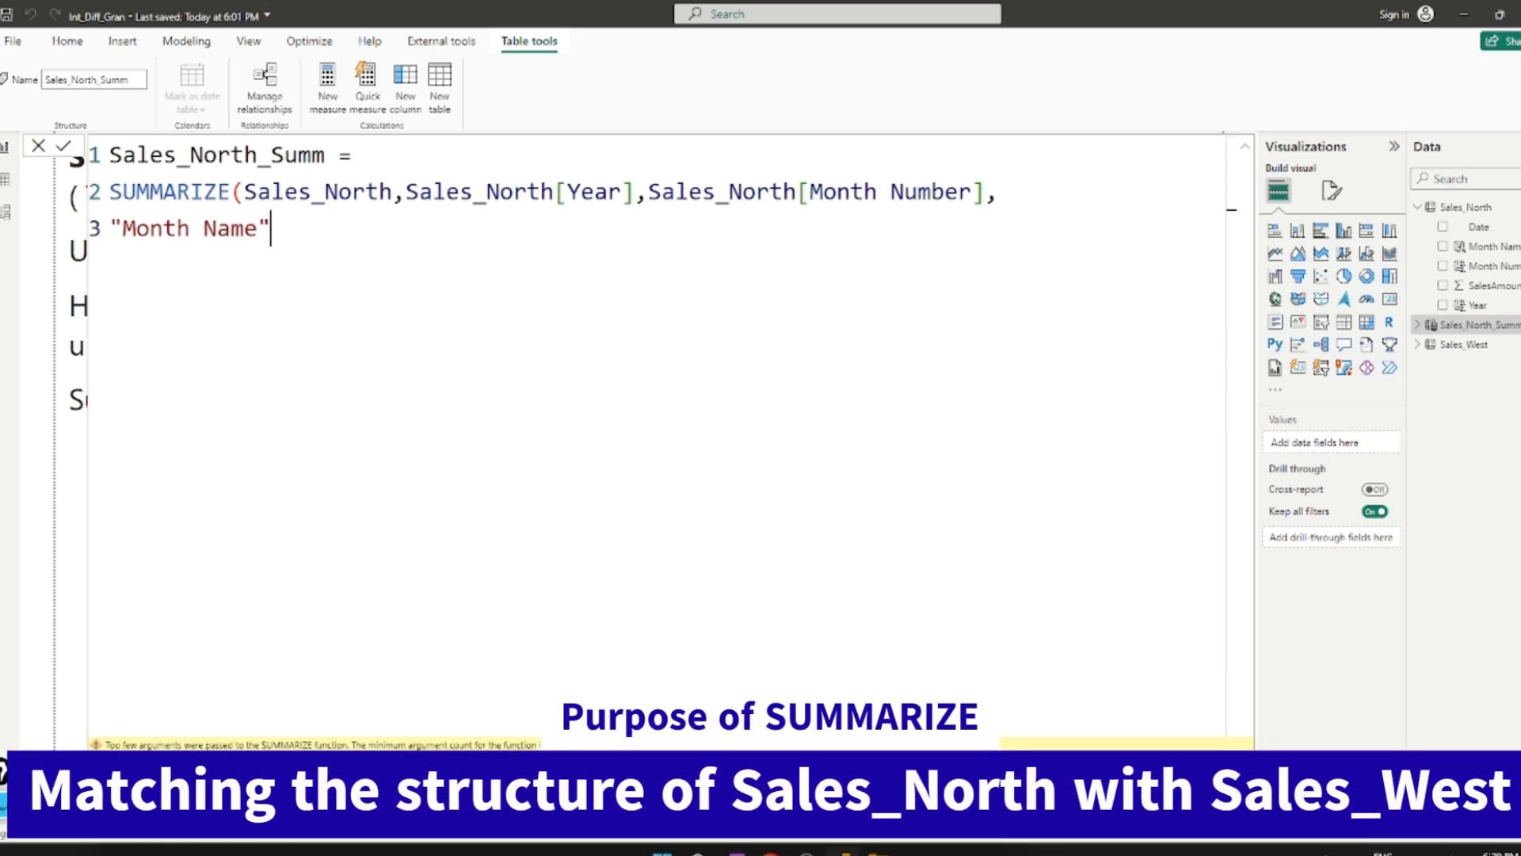
- Define the "Month Name" summary column with the expression MIN(Sales_North[Month Name])
{"action": "type", "text": ",Sa"}
{"action": "key", "text": "Down"}
{"action": "key", "text": "Down"}
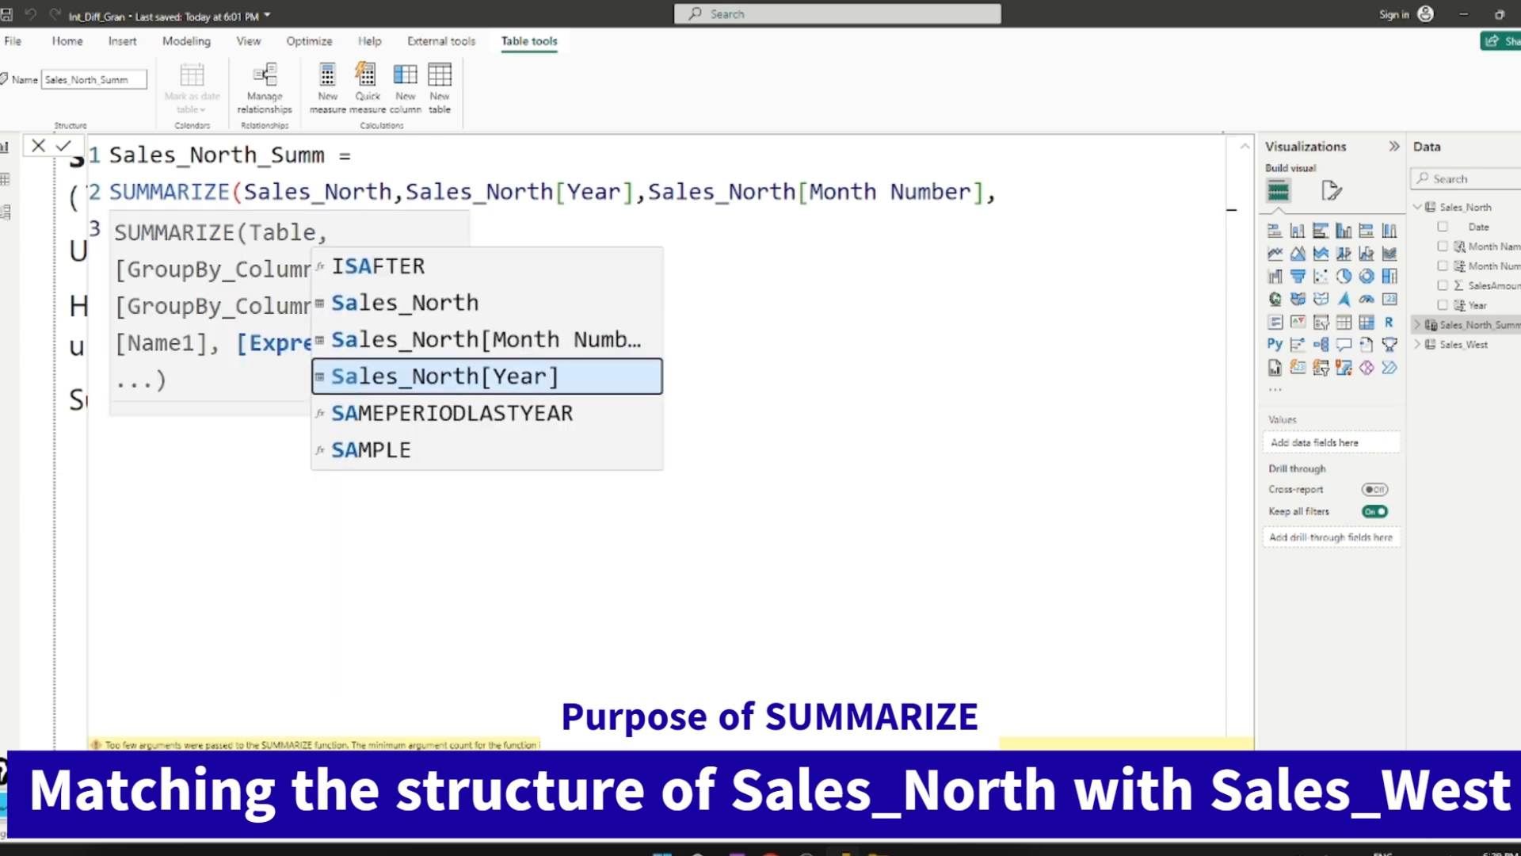
{"action": "key", "text": "BackSpace"}
{"action": "key", "text": "BackSpace"}
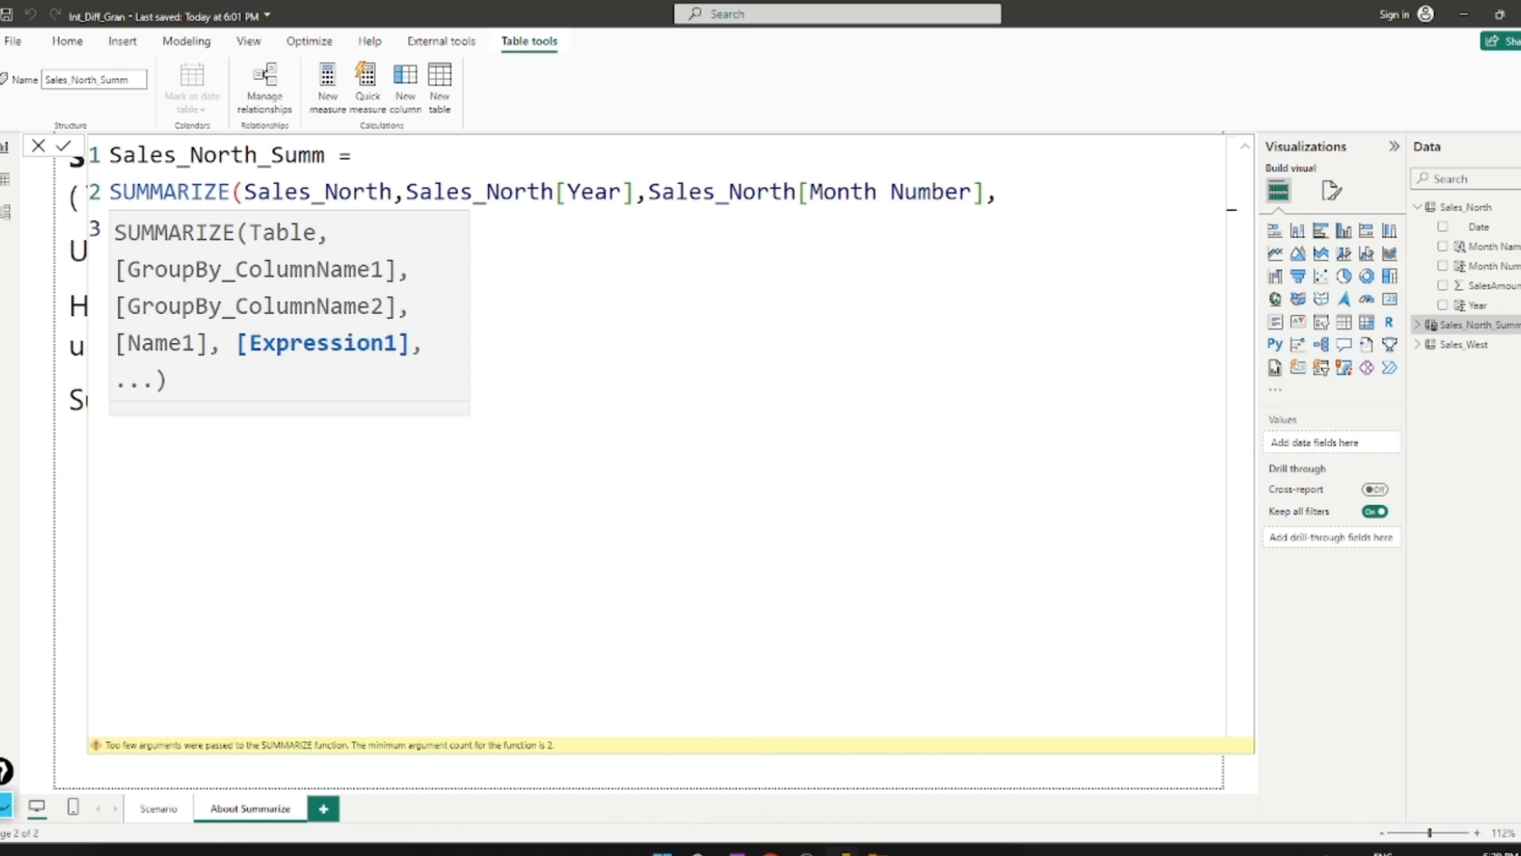
{"action": "key", "text": "Escape"}
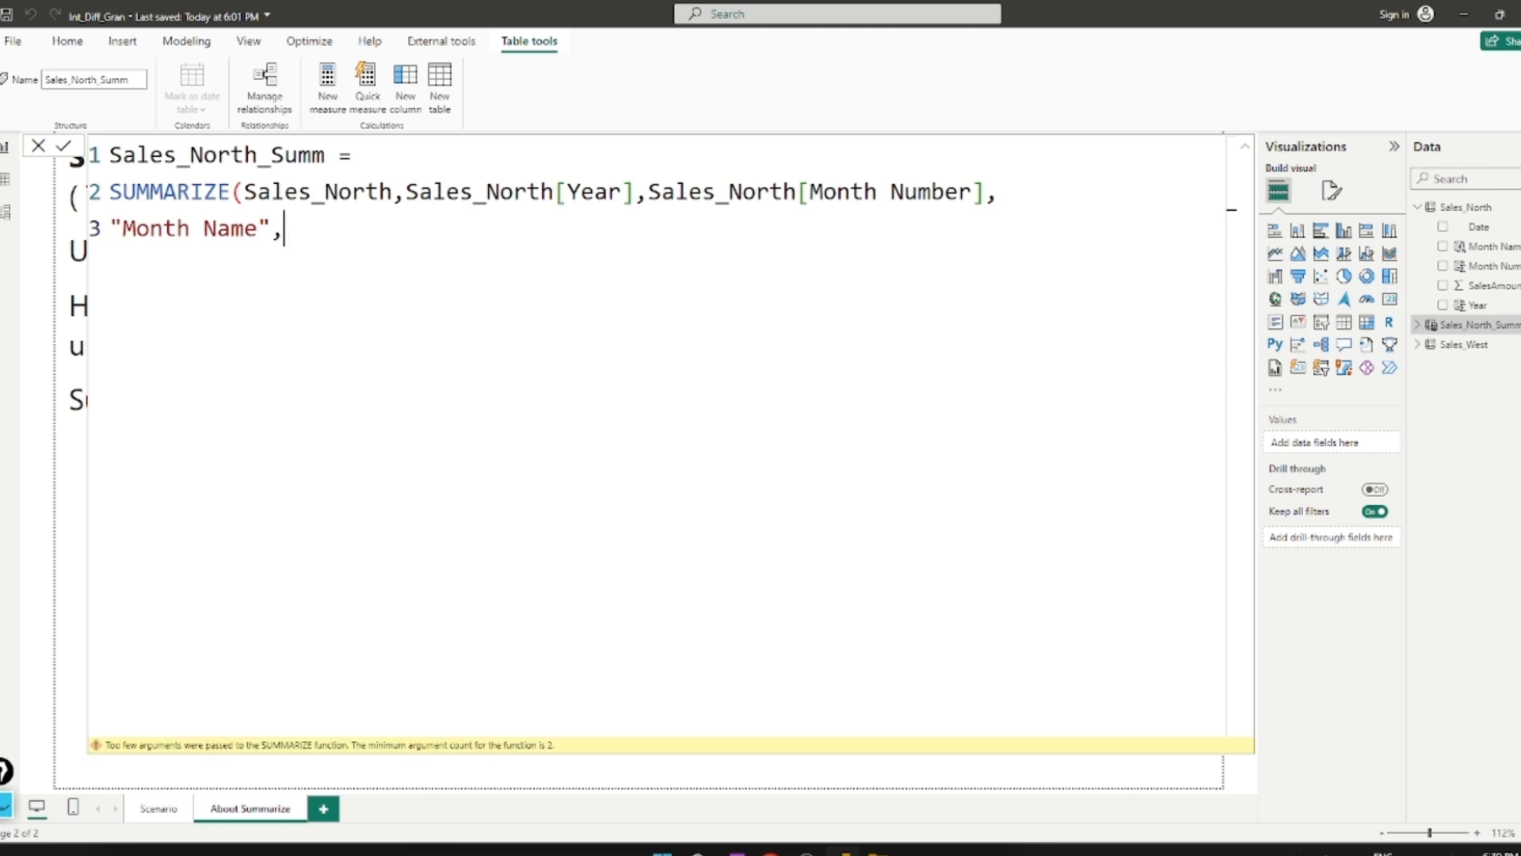
{"action": "type", "text": "MIN("}
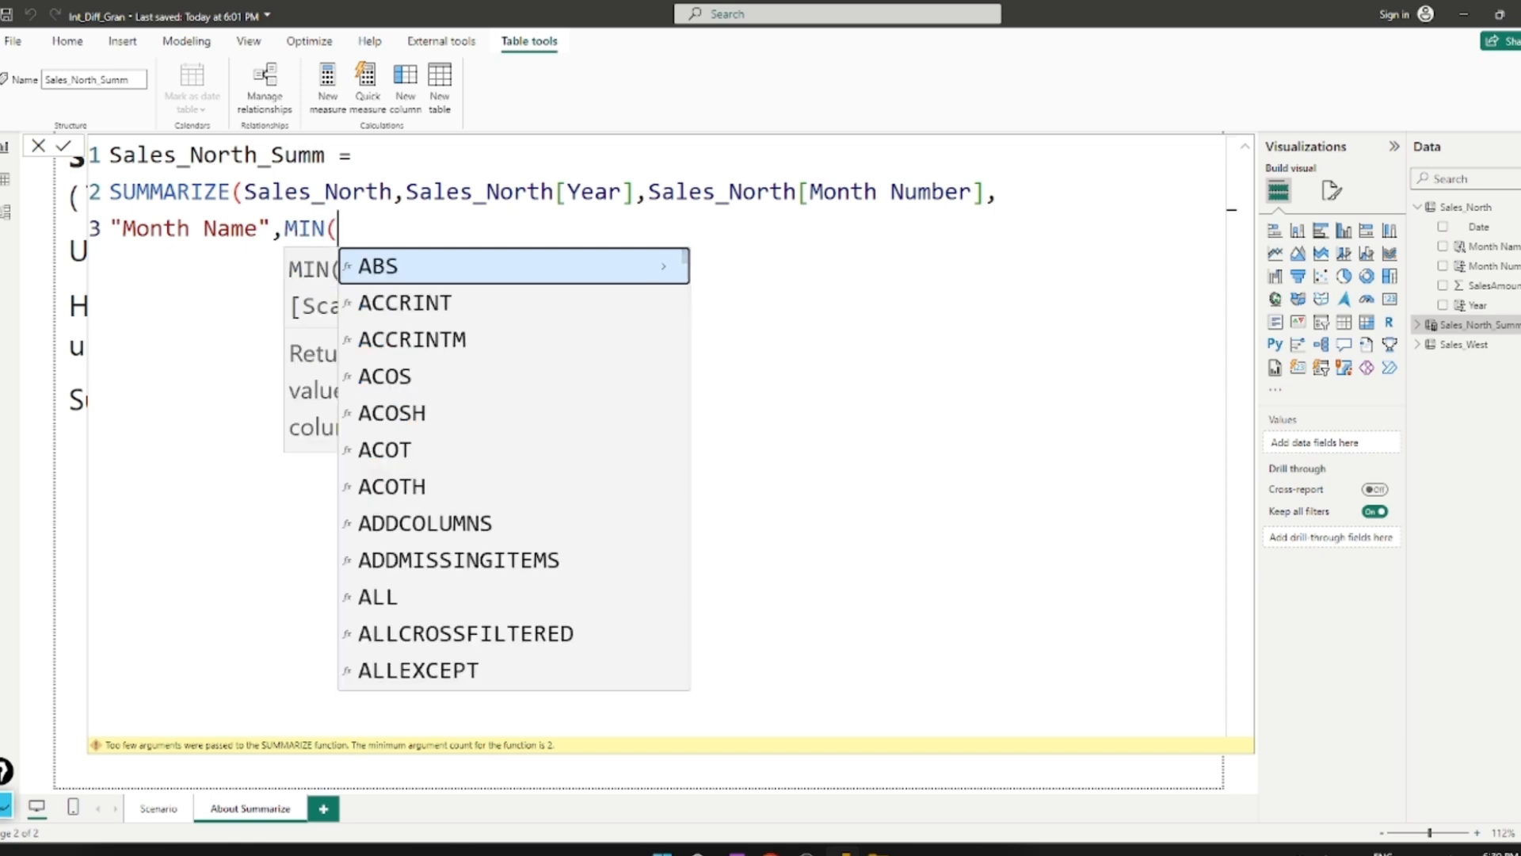
{"action": "type", "text": "Sa"}
{"action": "key", "text": "Down"}
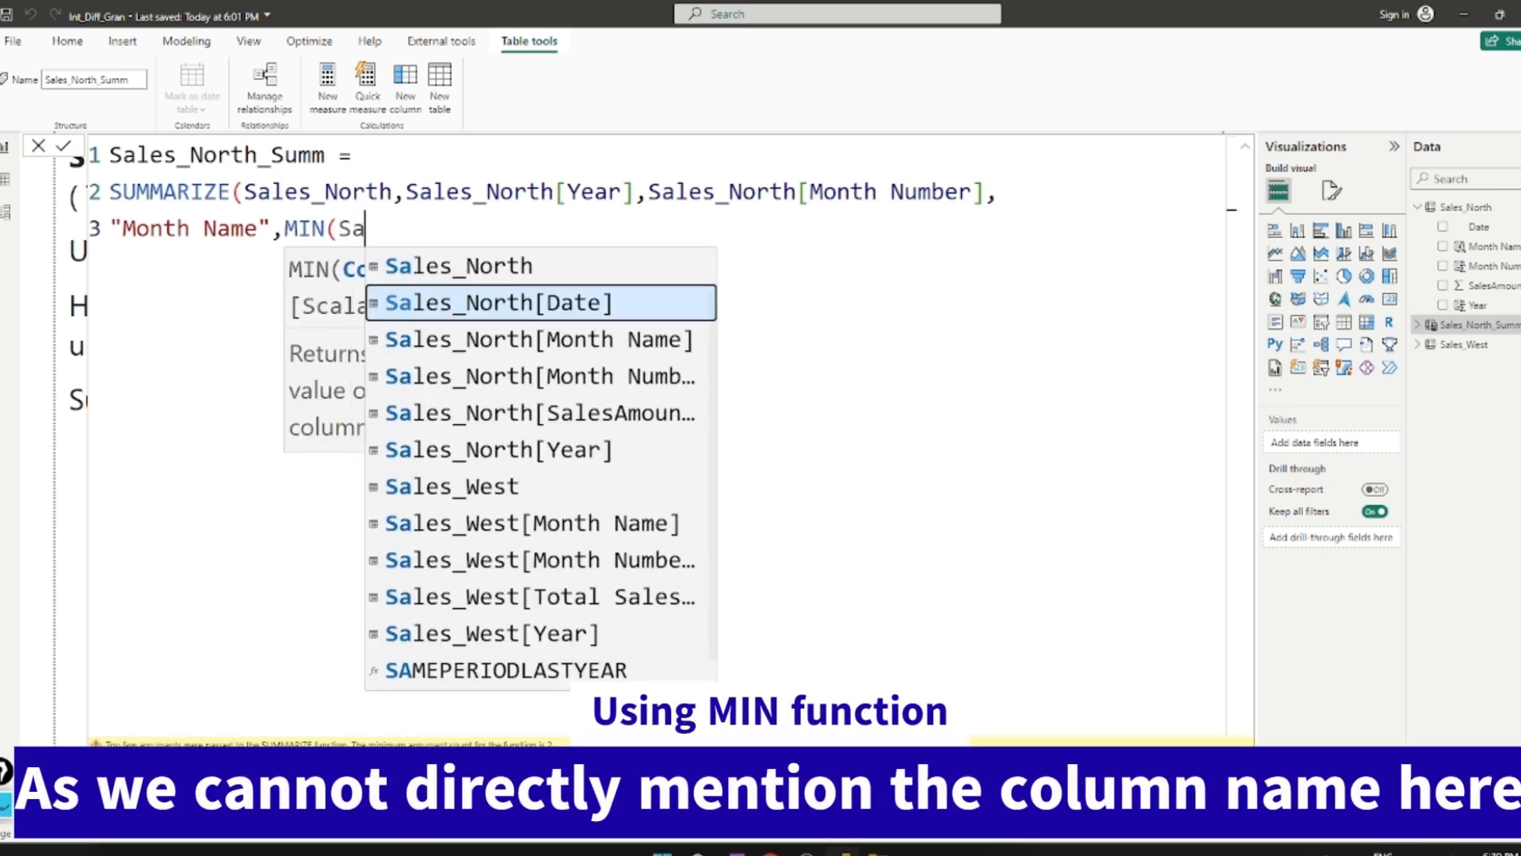
{"action": "key", "text": "Down"}
{"action": "key", "text": "Tab"}
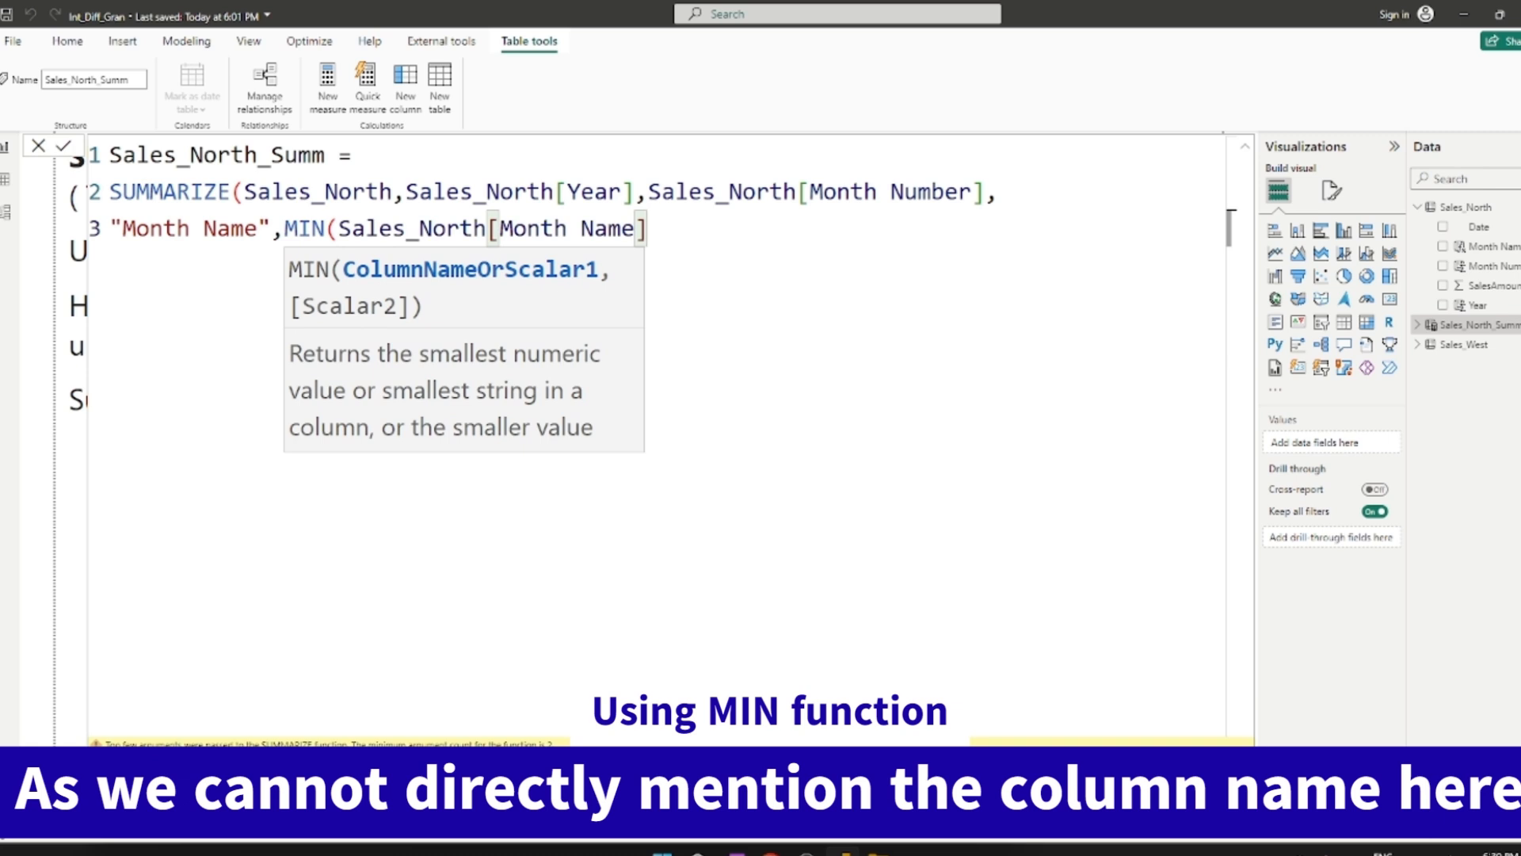
{"action": "type", "text": ")"}
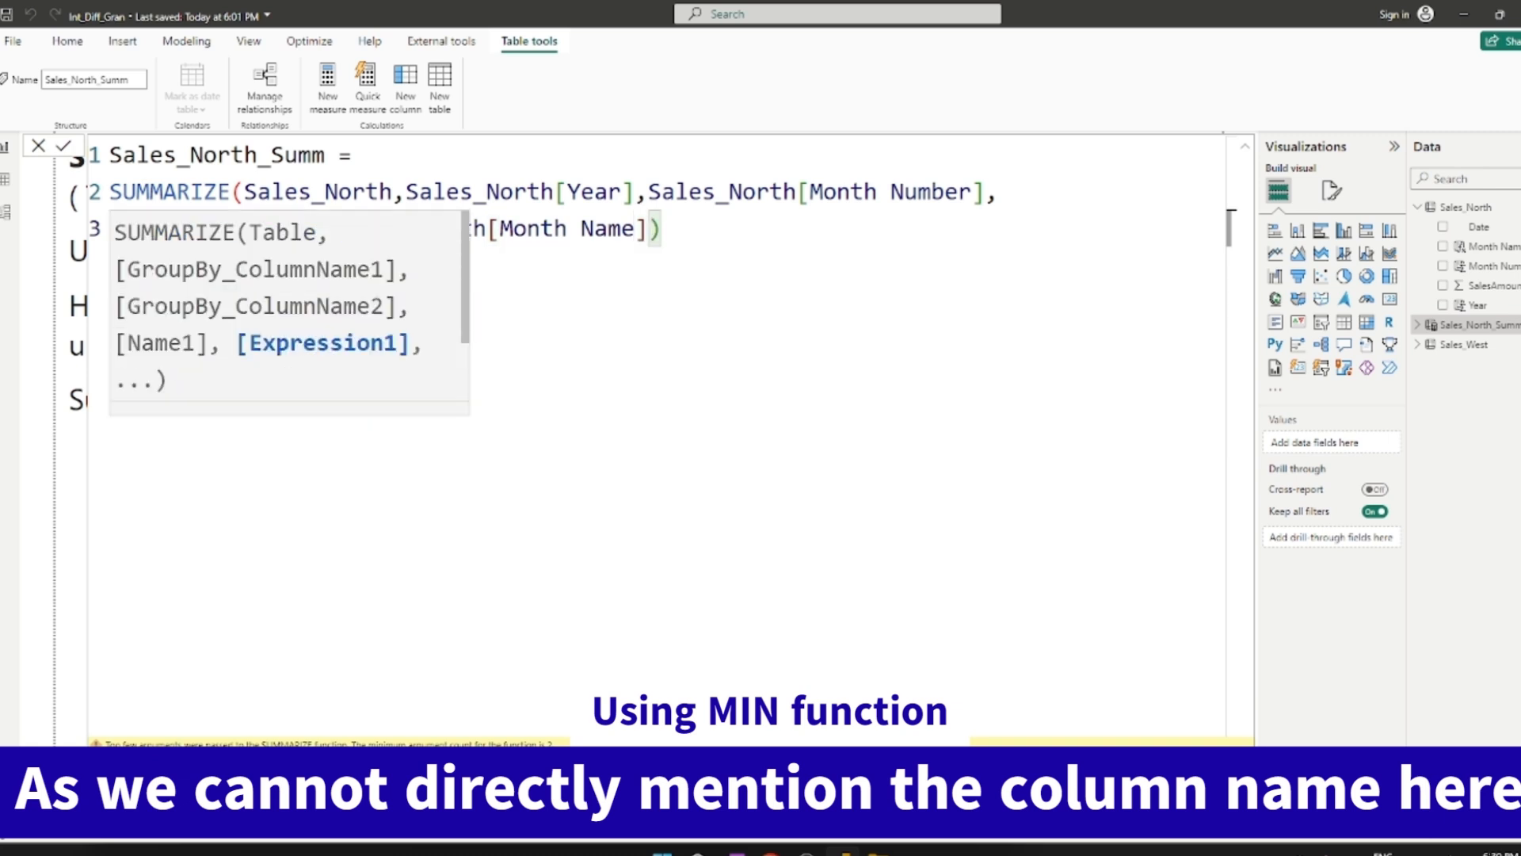
- Add a second summary column named "Total Sales" to the SUMMARIZE formula
{"action": "type", "text": ","}
{"action": "type", "text": "\"\""}
{"action": "type", "text": "Tota"}
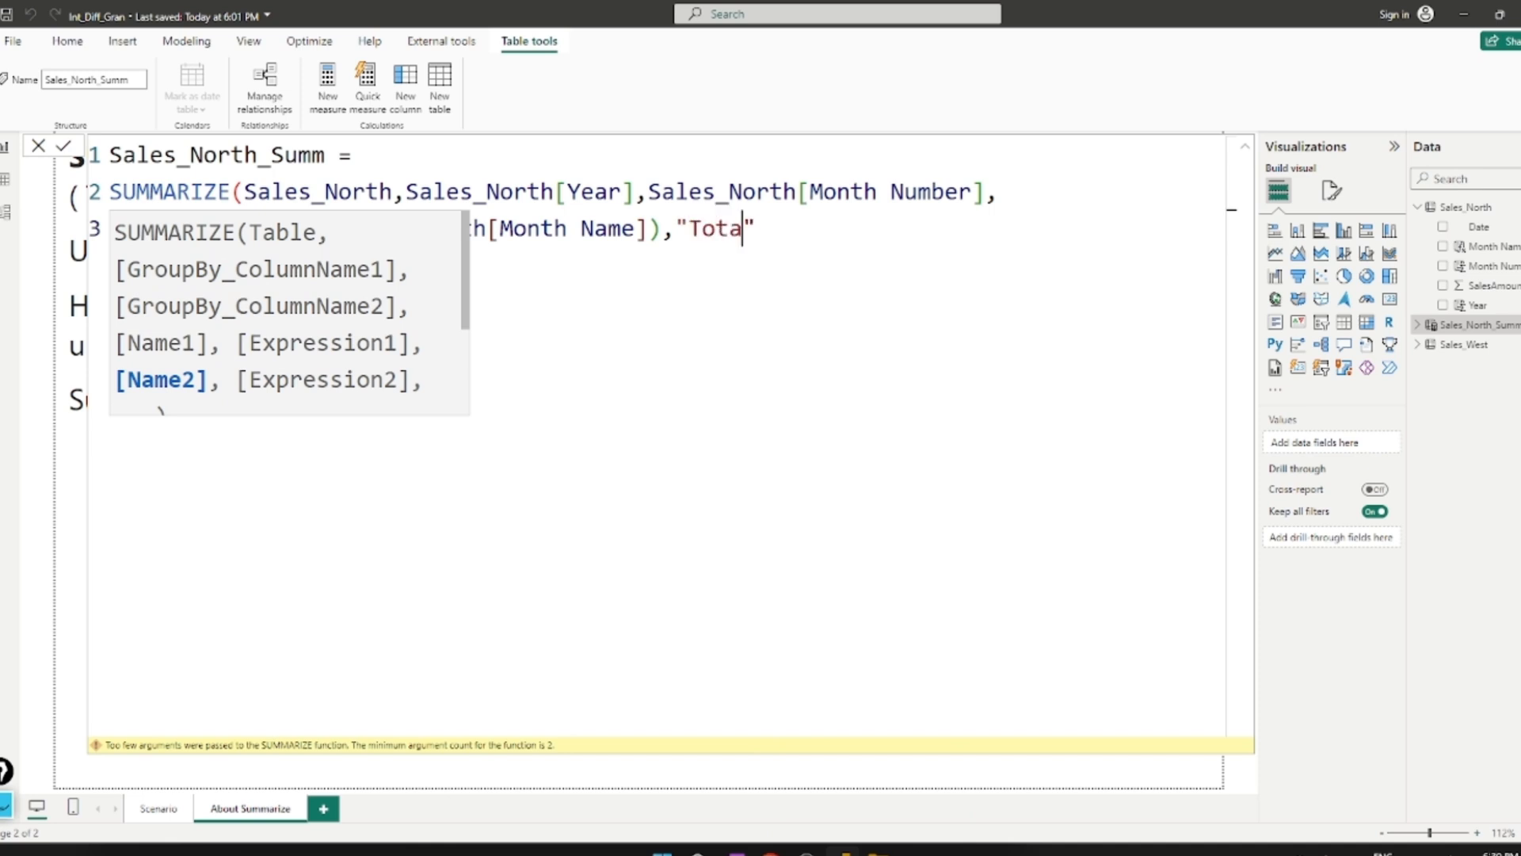
{"action": "type", "text": "l Sales"}
{"action": "key", "text": "Right"}
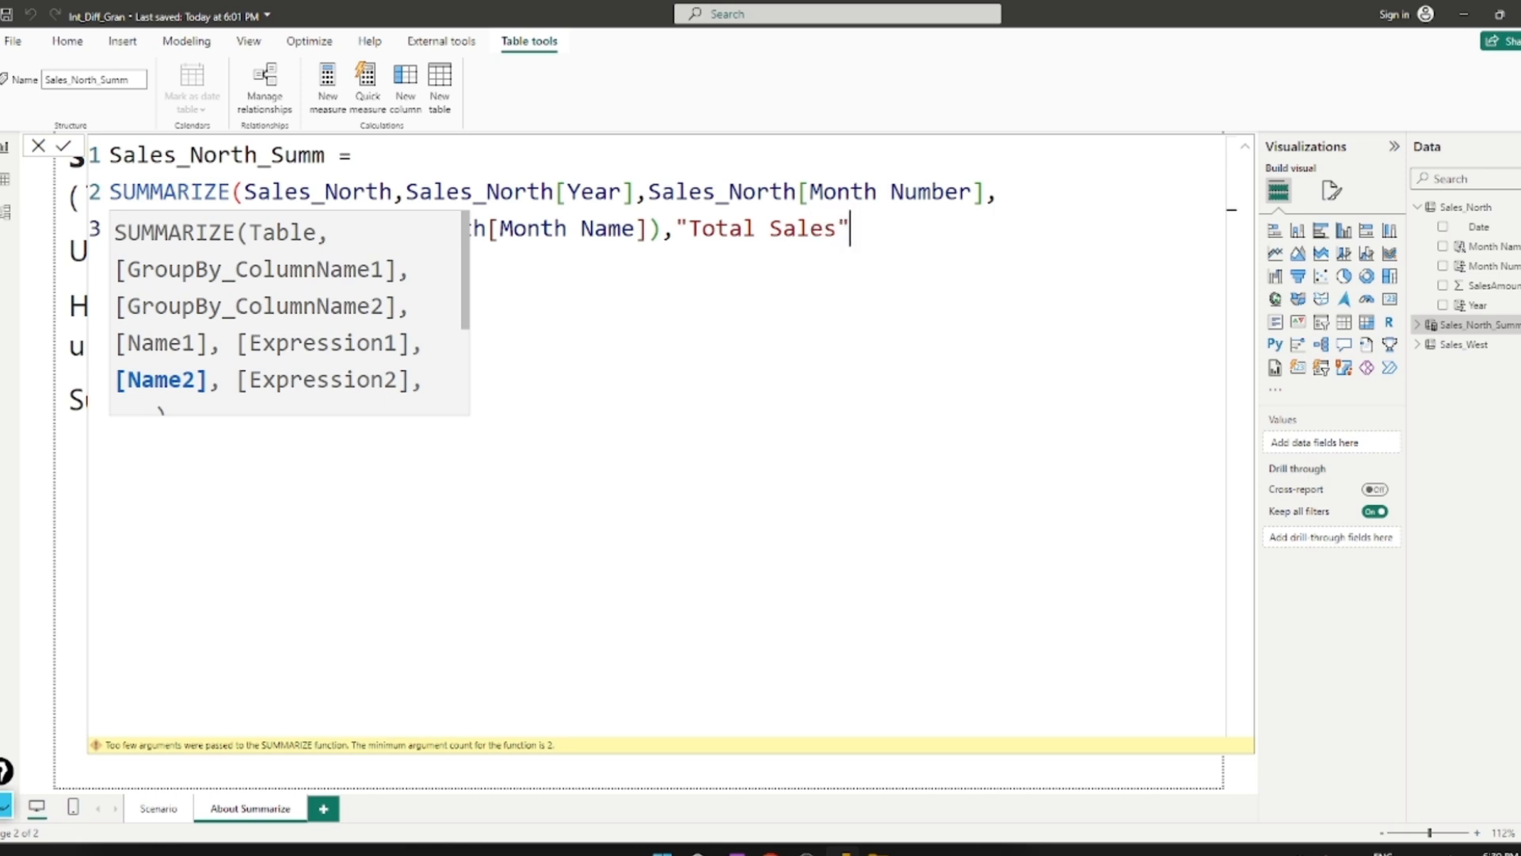
- Define the second summary column as SUM(Sales_North[SalesAmount($)]) and close the SUMMARIZE function
{"action": "type", "text": ",S"}
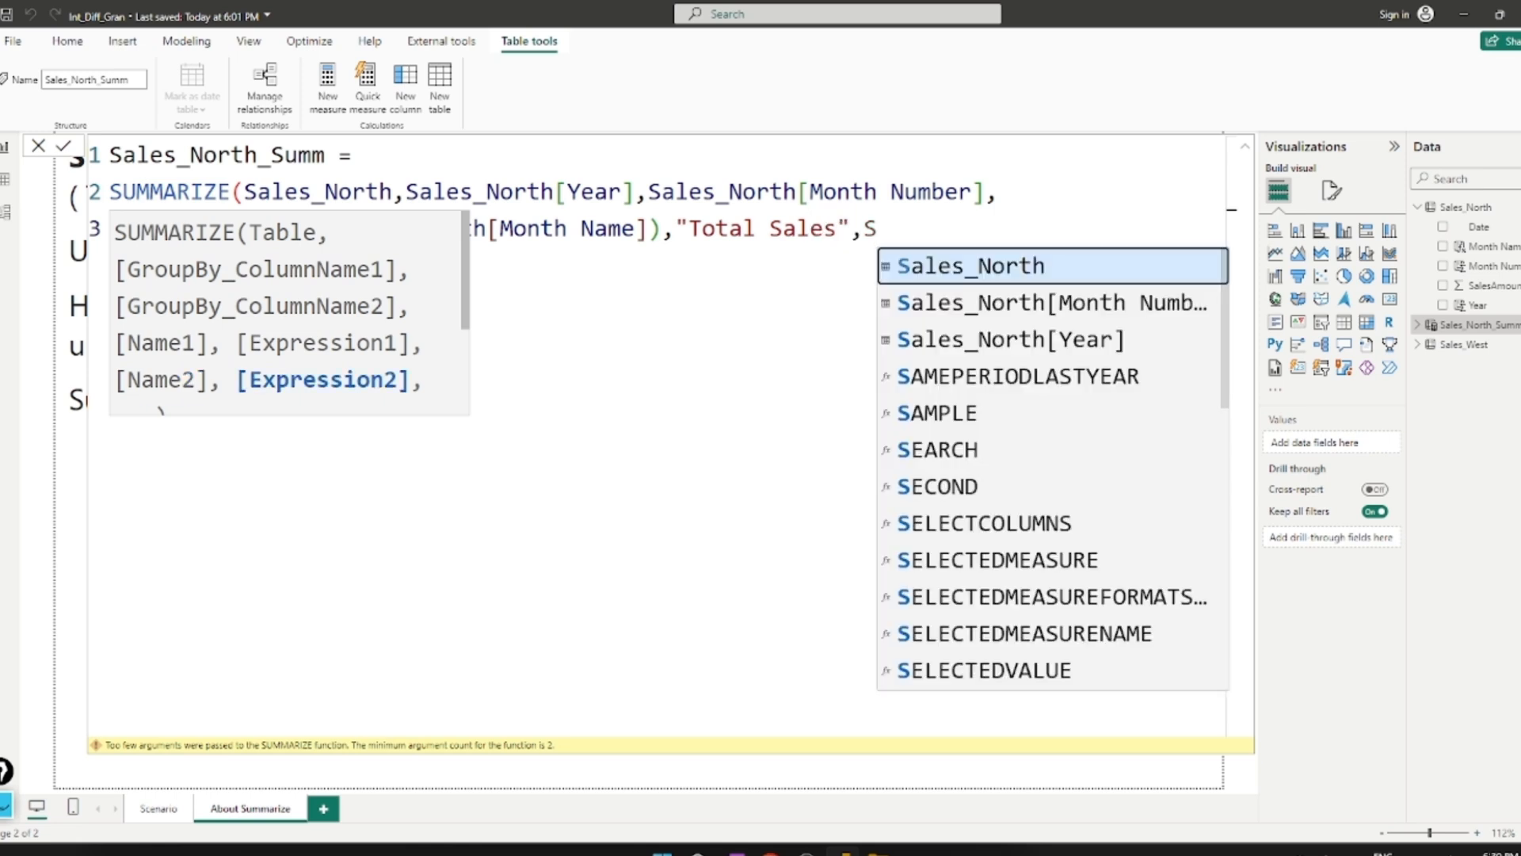
{"action": "type", "text": "UM("}
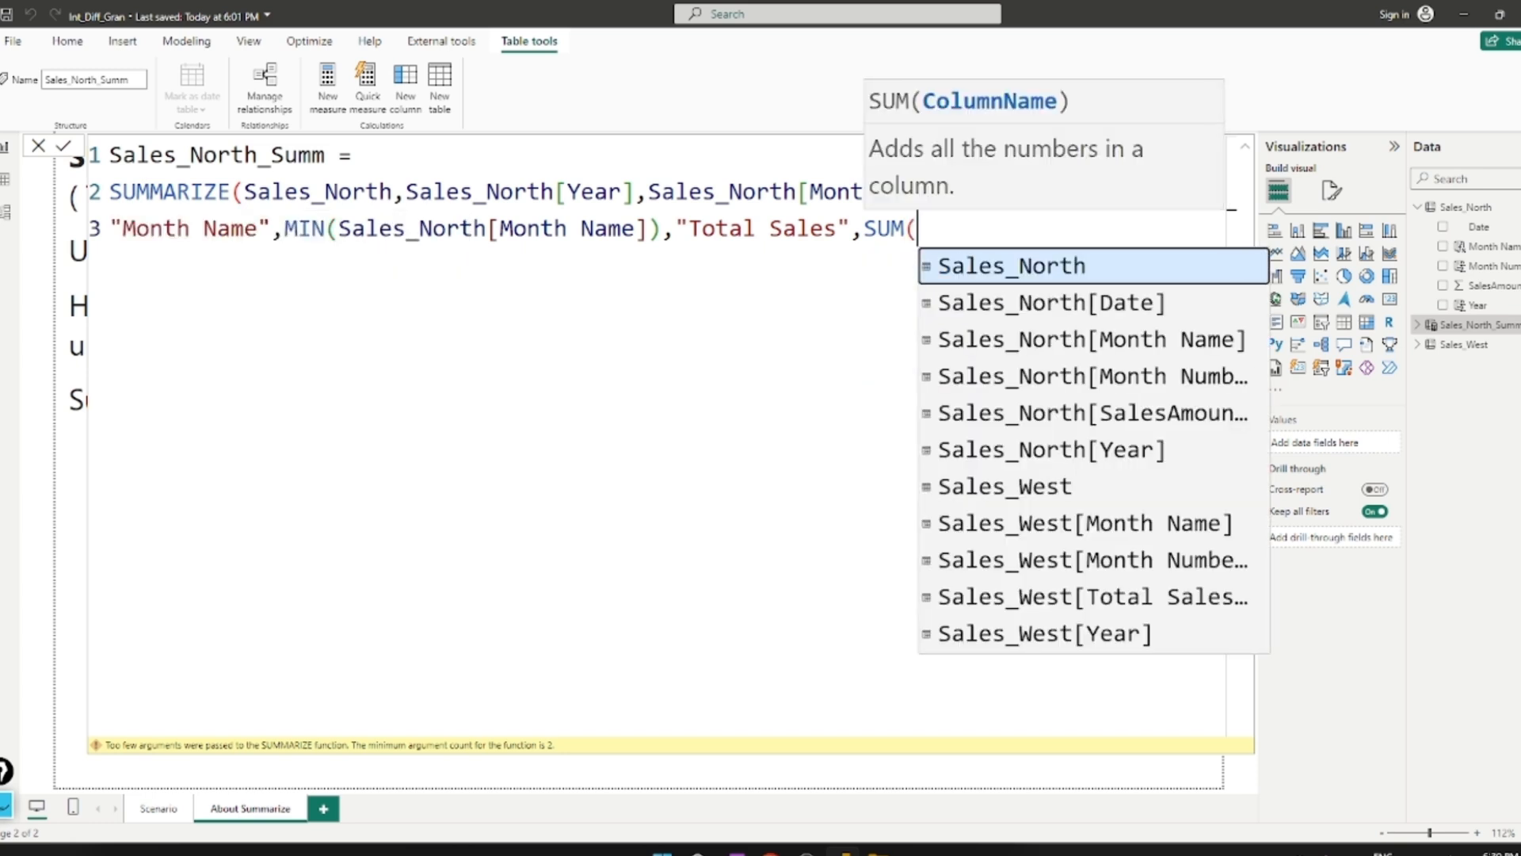
{"action": "type", "text": "SA"}
{"action": "key", "text": "Down"}
{"action": "key", "text": "Down"}
{"action": "key", "text": "Down"}
{"action": "key", "text": "Tab"}
{"action": "type", "text": ")"}
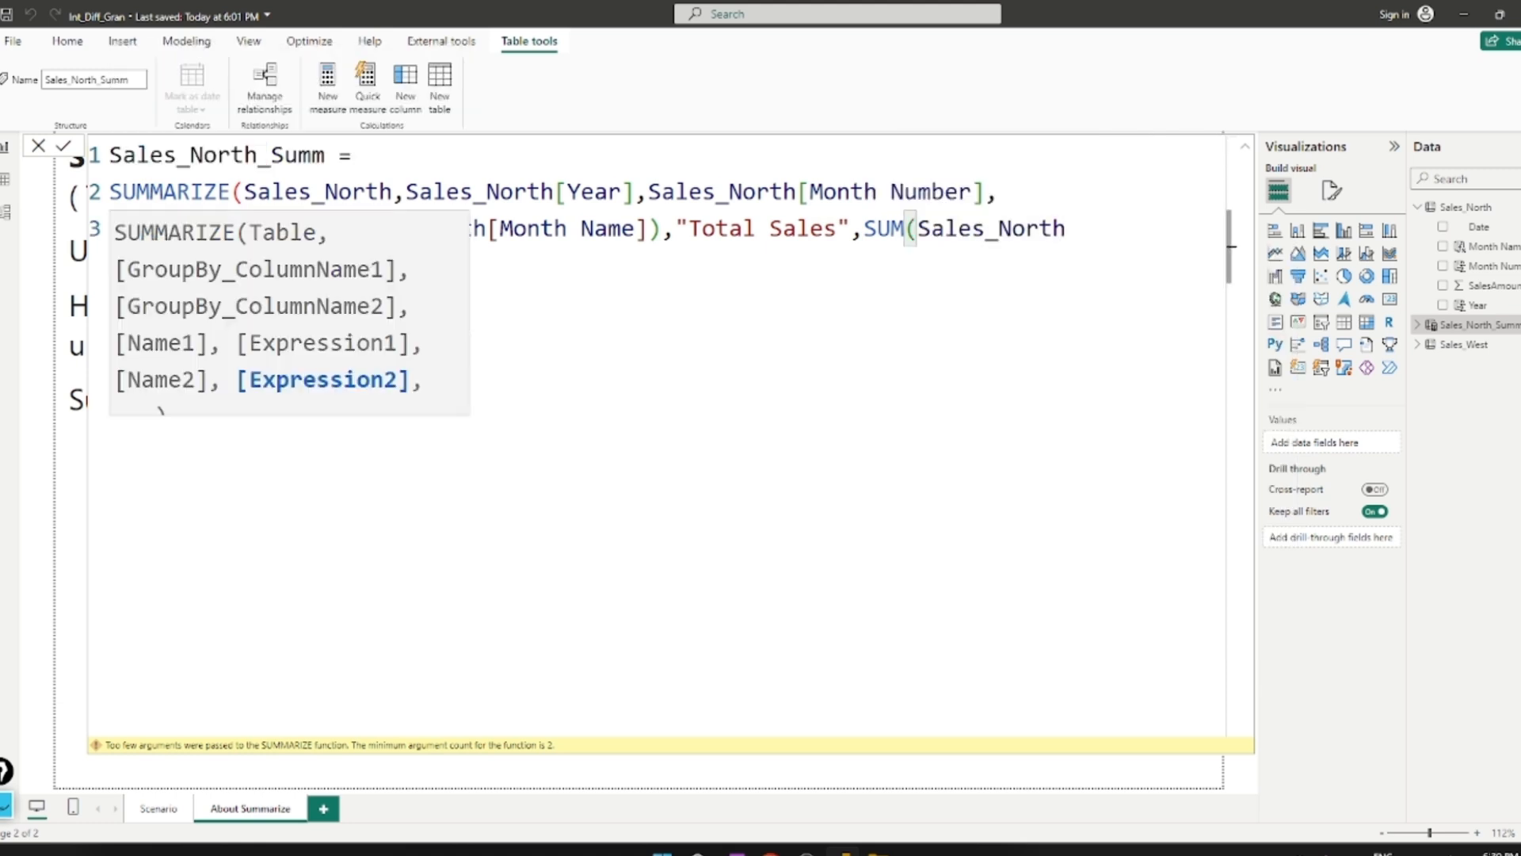
{"action": "type", "text": ")"}
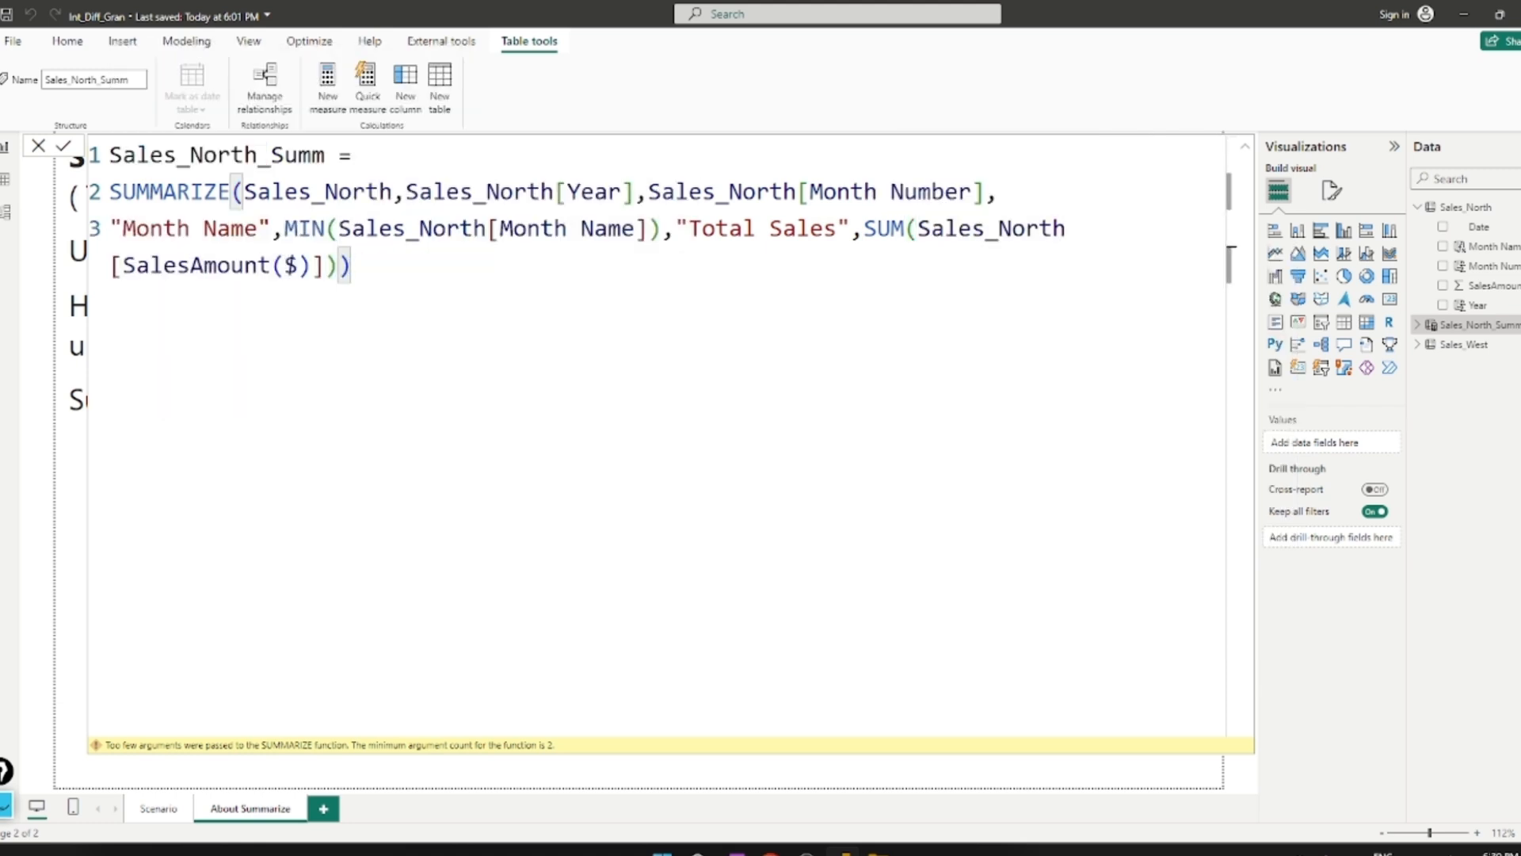
- Rename the second summary column in the formula as "Total Sales ($)" and commit the Sales_North_Summ table
{"action": "left_click", "coordinate": [836, 228]}
{"action": "type", "text": "()"}
{"action": "key", "text": "Left"}
{"action": "type", "text": "$"}
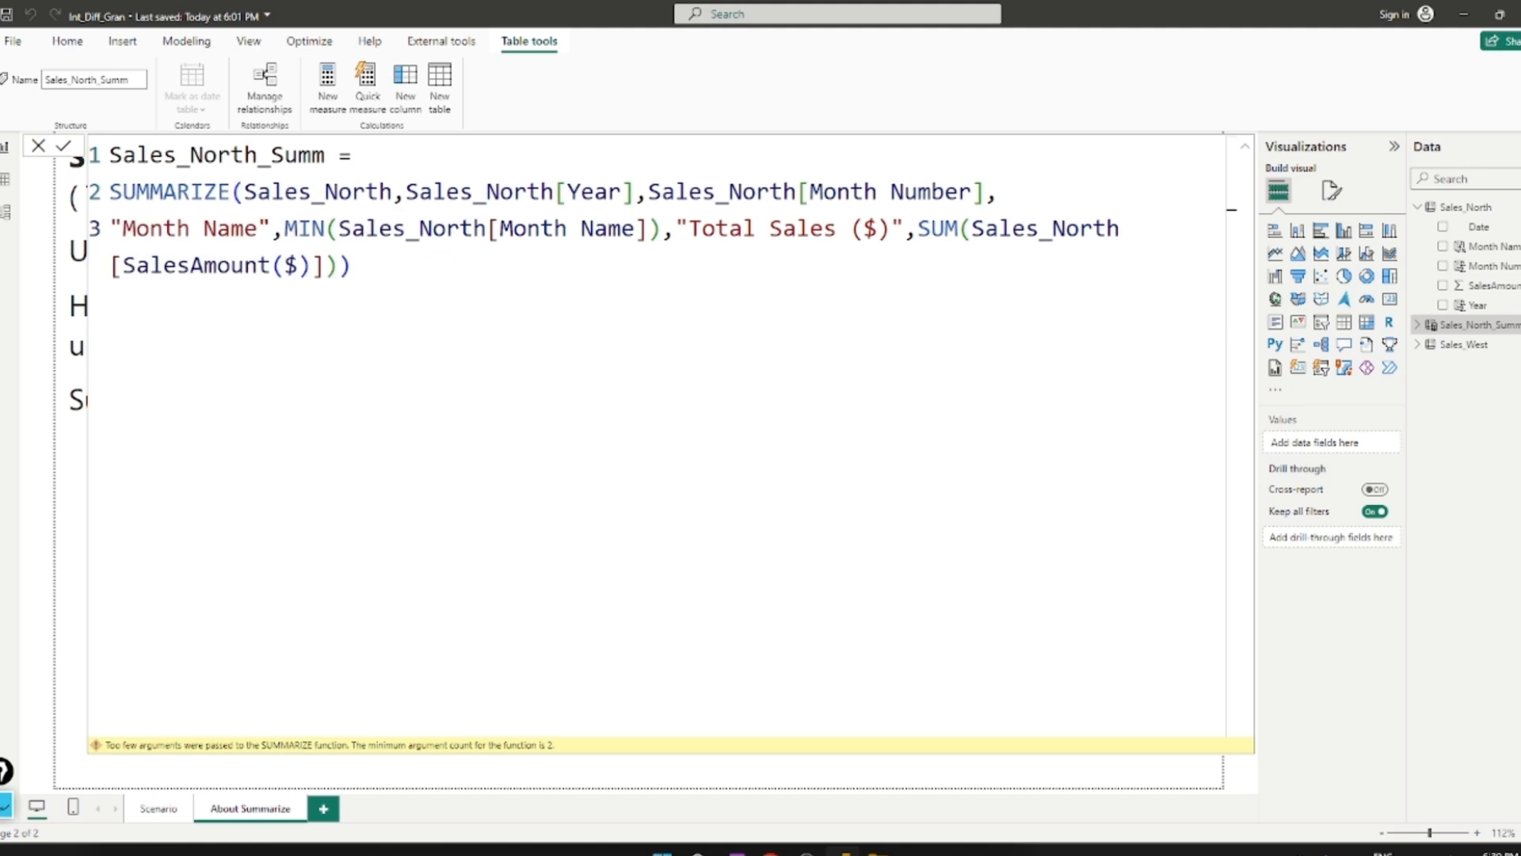
{"action": "key", "text": "Return"}
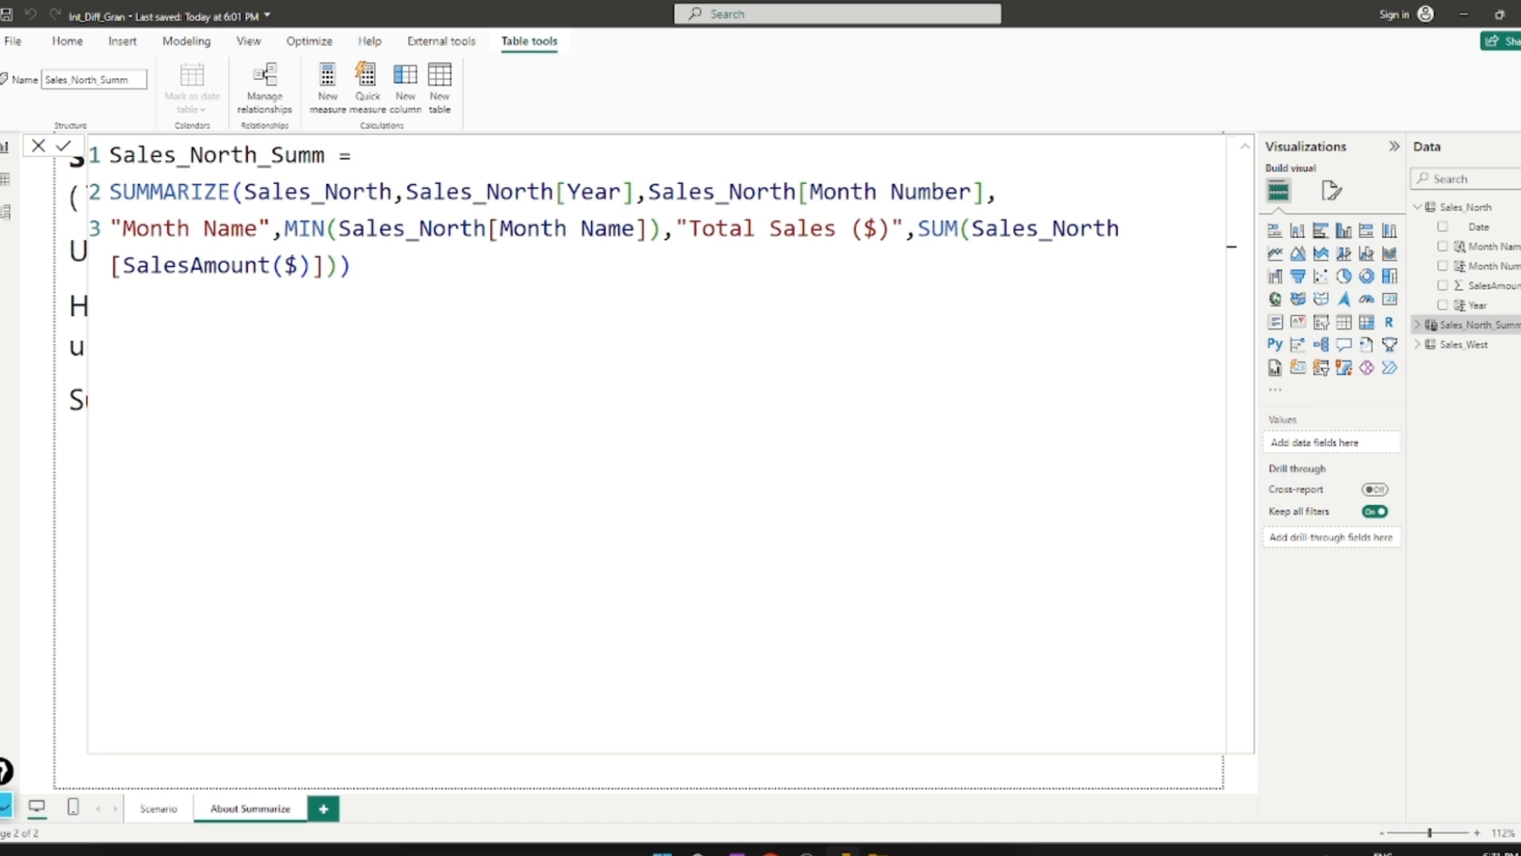
- Reformat the SUMMARIZE formula with indented lines for the table and Year, Month Number, "Month Name" and "Total Sales ($)", and close it
{"action": "left_click", "coordinate": [244, 192]}
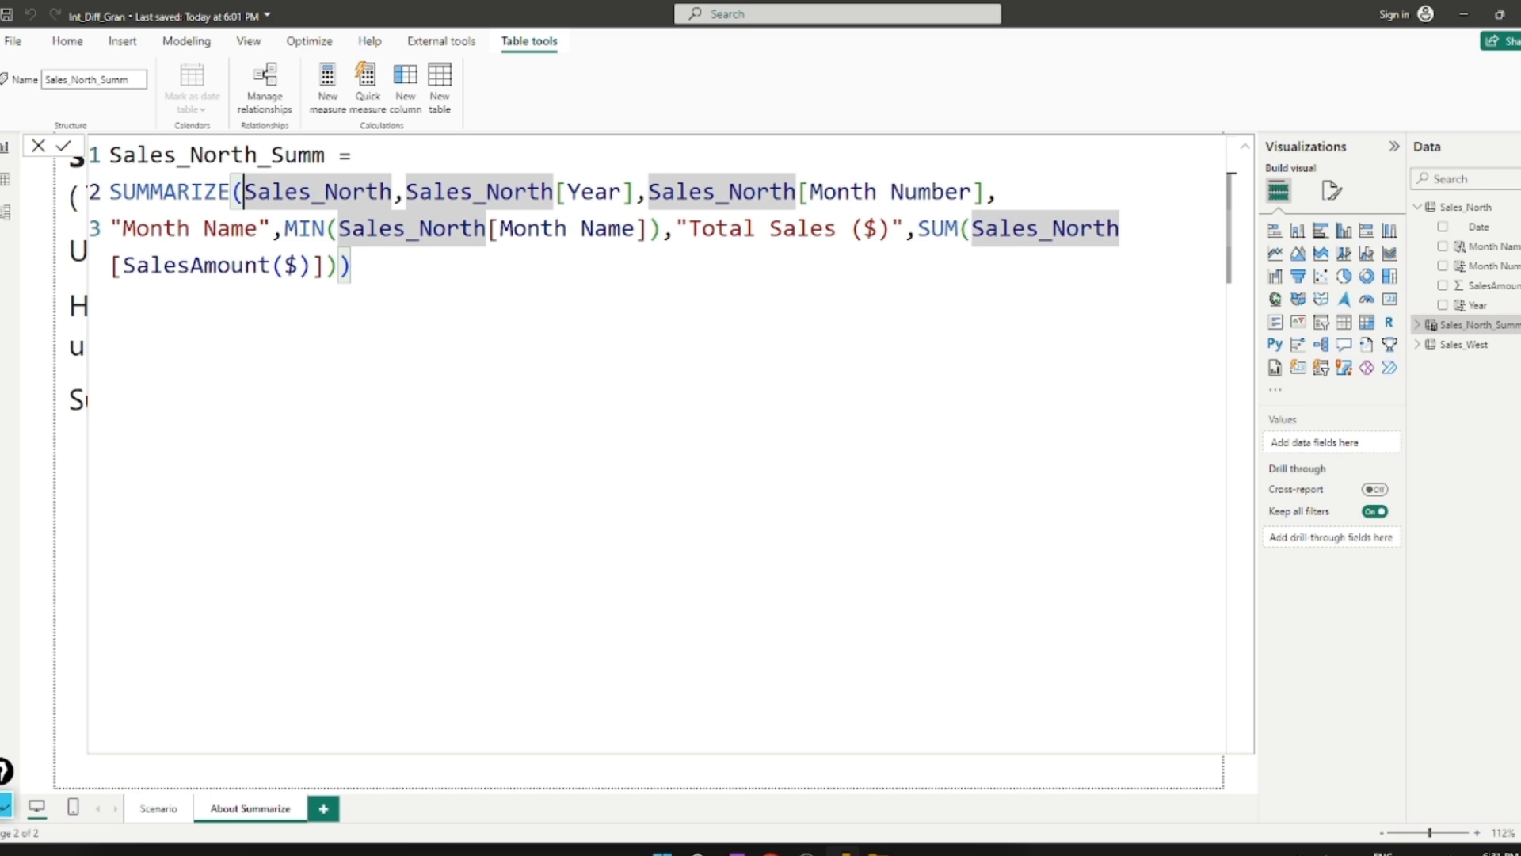
{"action": "key", "text": "shift+Return"}
{"action": "left_click", "coordinate": [567, 229]}
{"action": "key", "text": "shift+Return"}
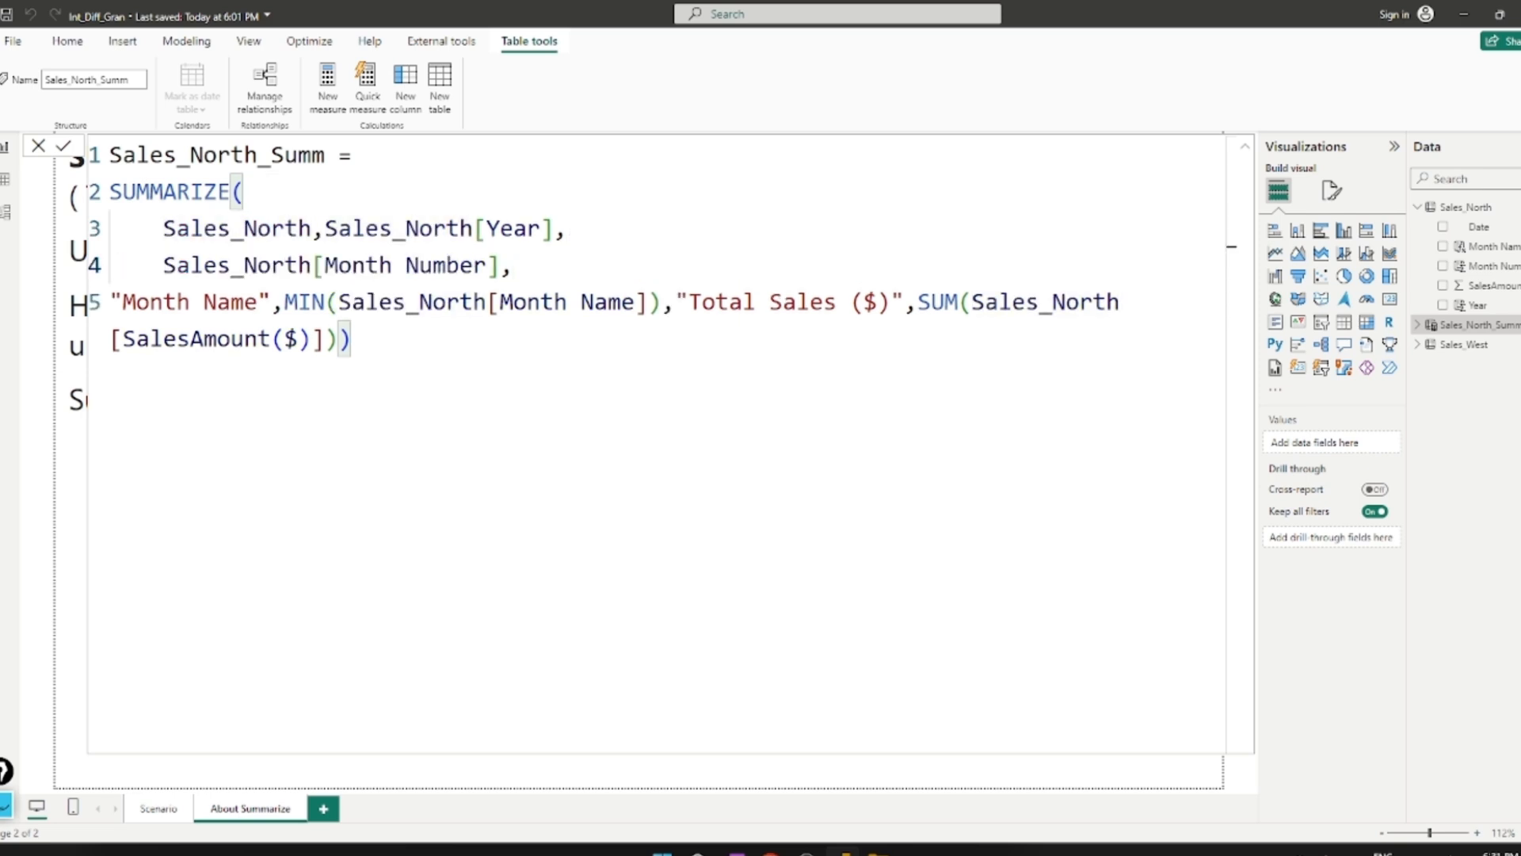
{"action": "left_click", "coordinate": [110, 302]}
{"action": "key", "text": "Tab"}
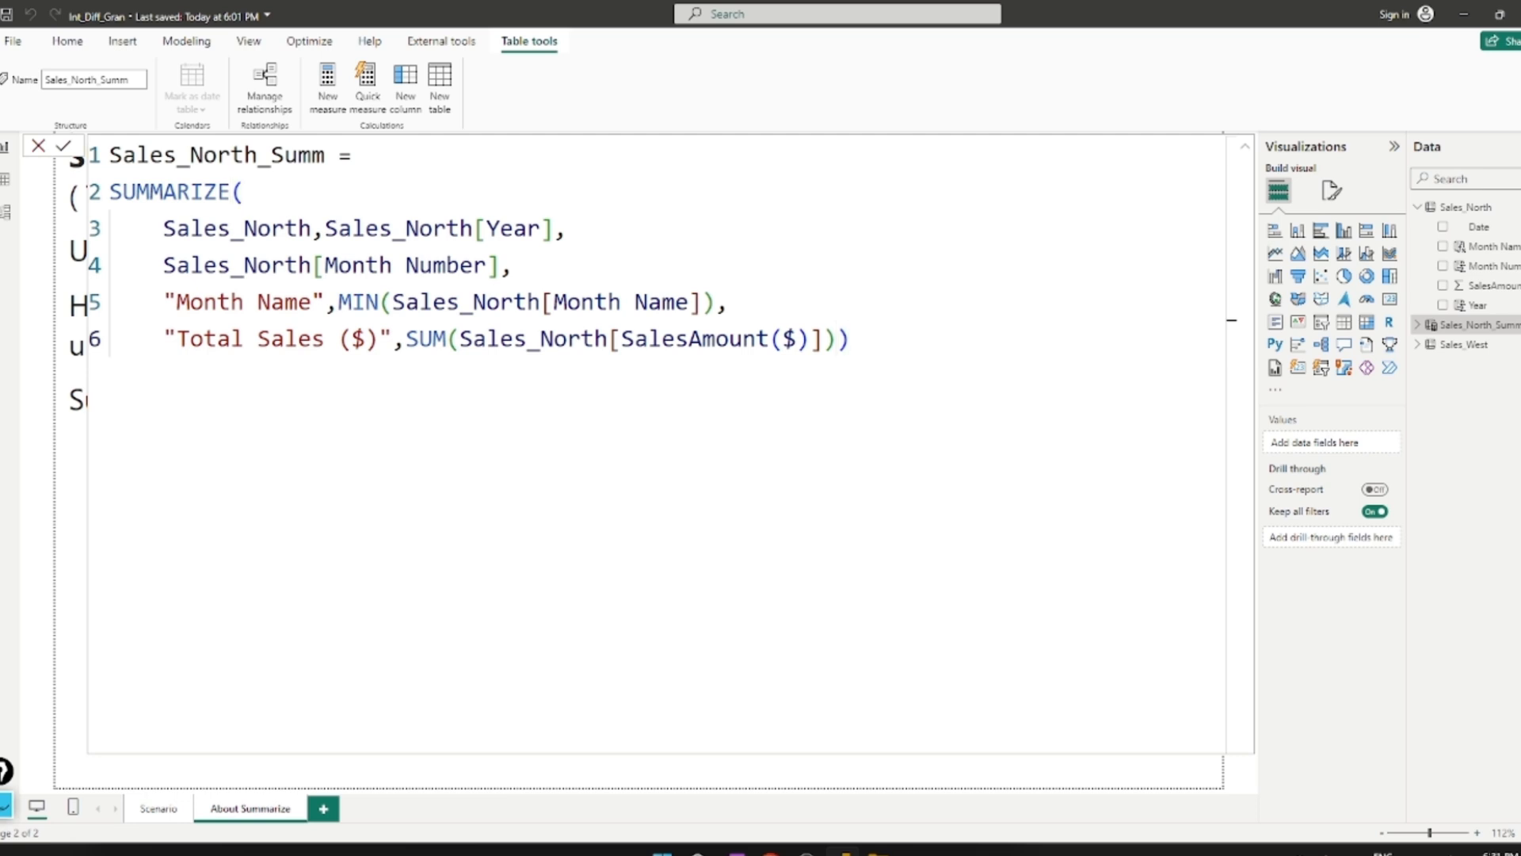
{"action": "left_click", "coordinate": [38, 146]}
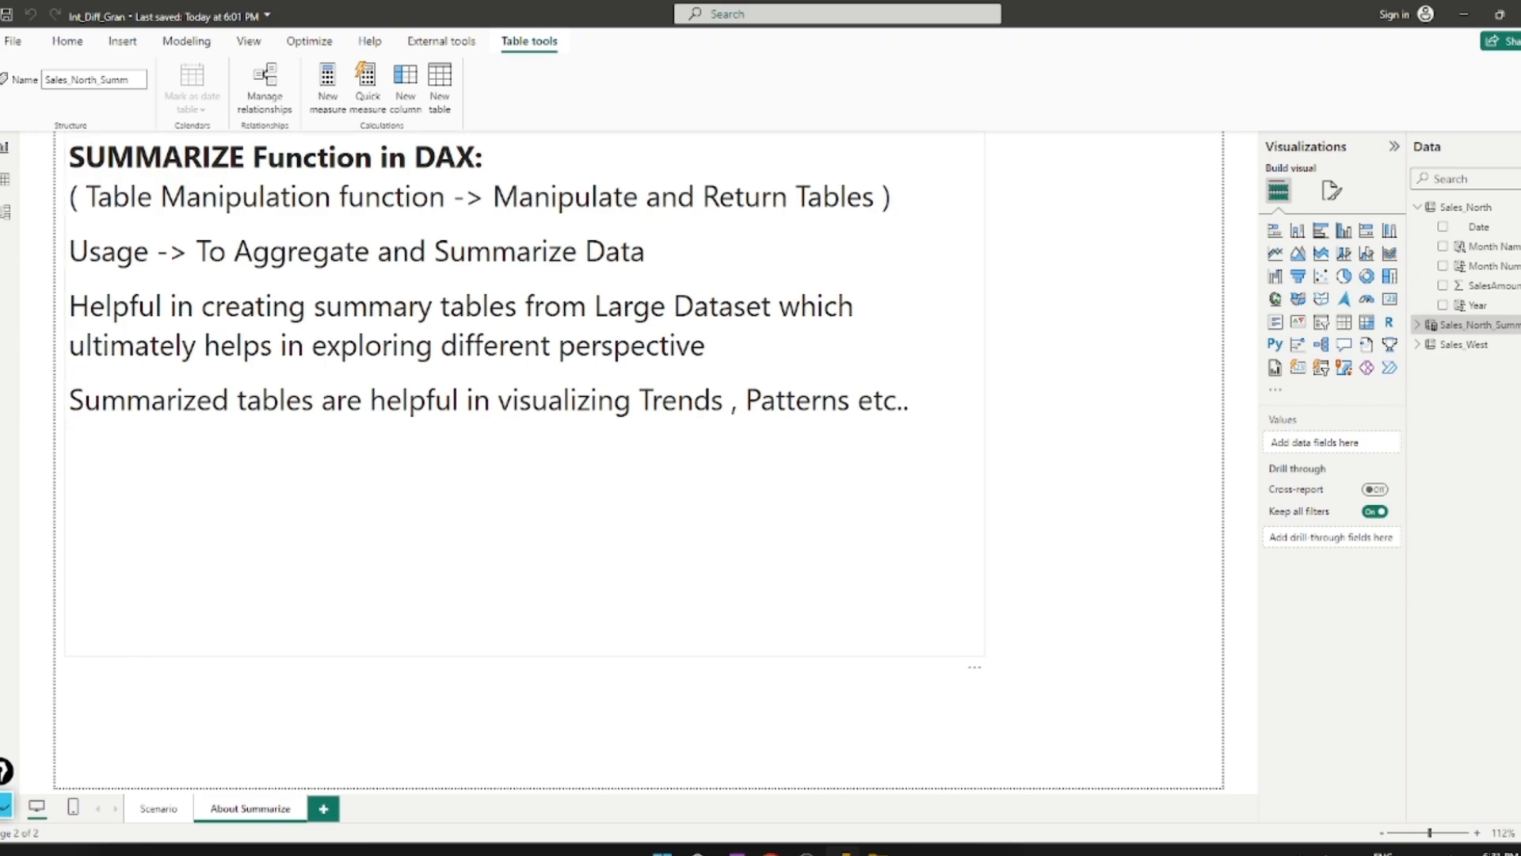
- Examine the rows of the Sales_North_Summ table in Table view and compare them with the day-level Sales_North table
{"action": "left_click", "coordinate": [19, 180]}
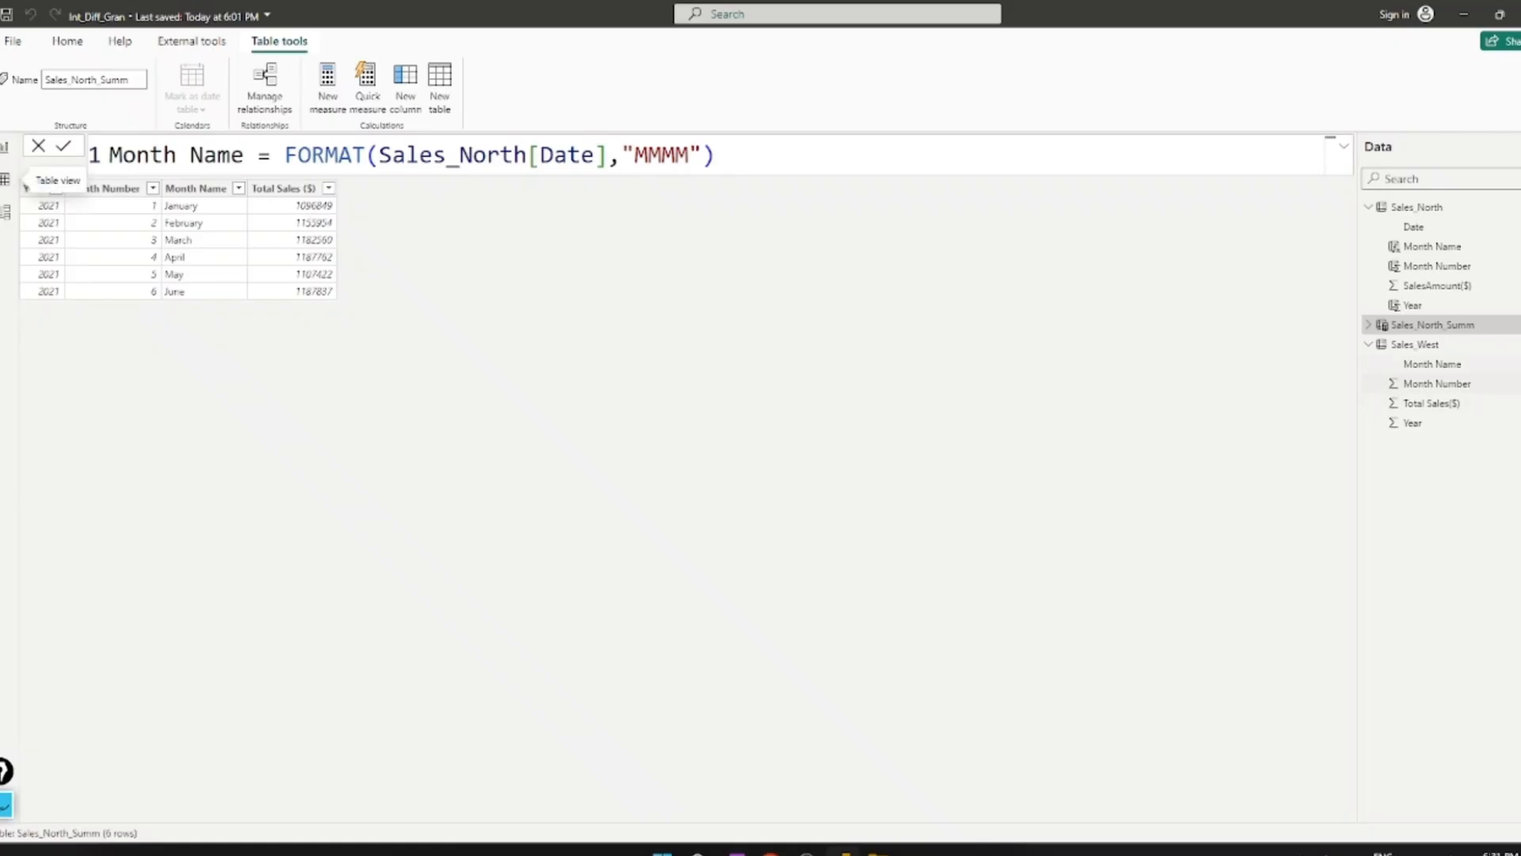
{"action": "left_click", "coordinate": [1368, 345]}
{"action": "left_click", "coordinate": [1432, 325]}
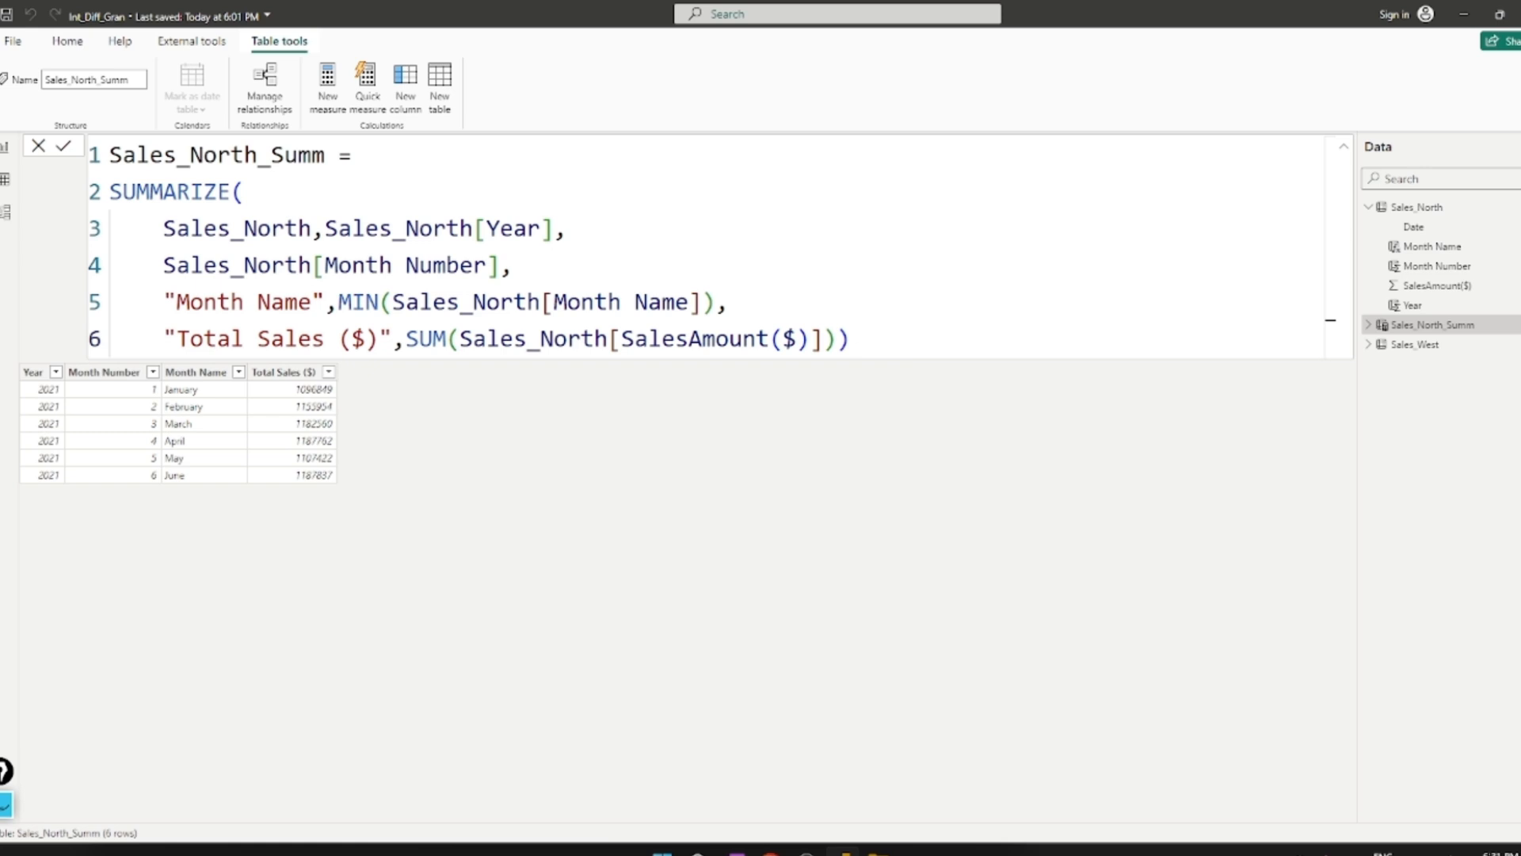
{"action": "left_click", "coordinate": [1416, 207]}
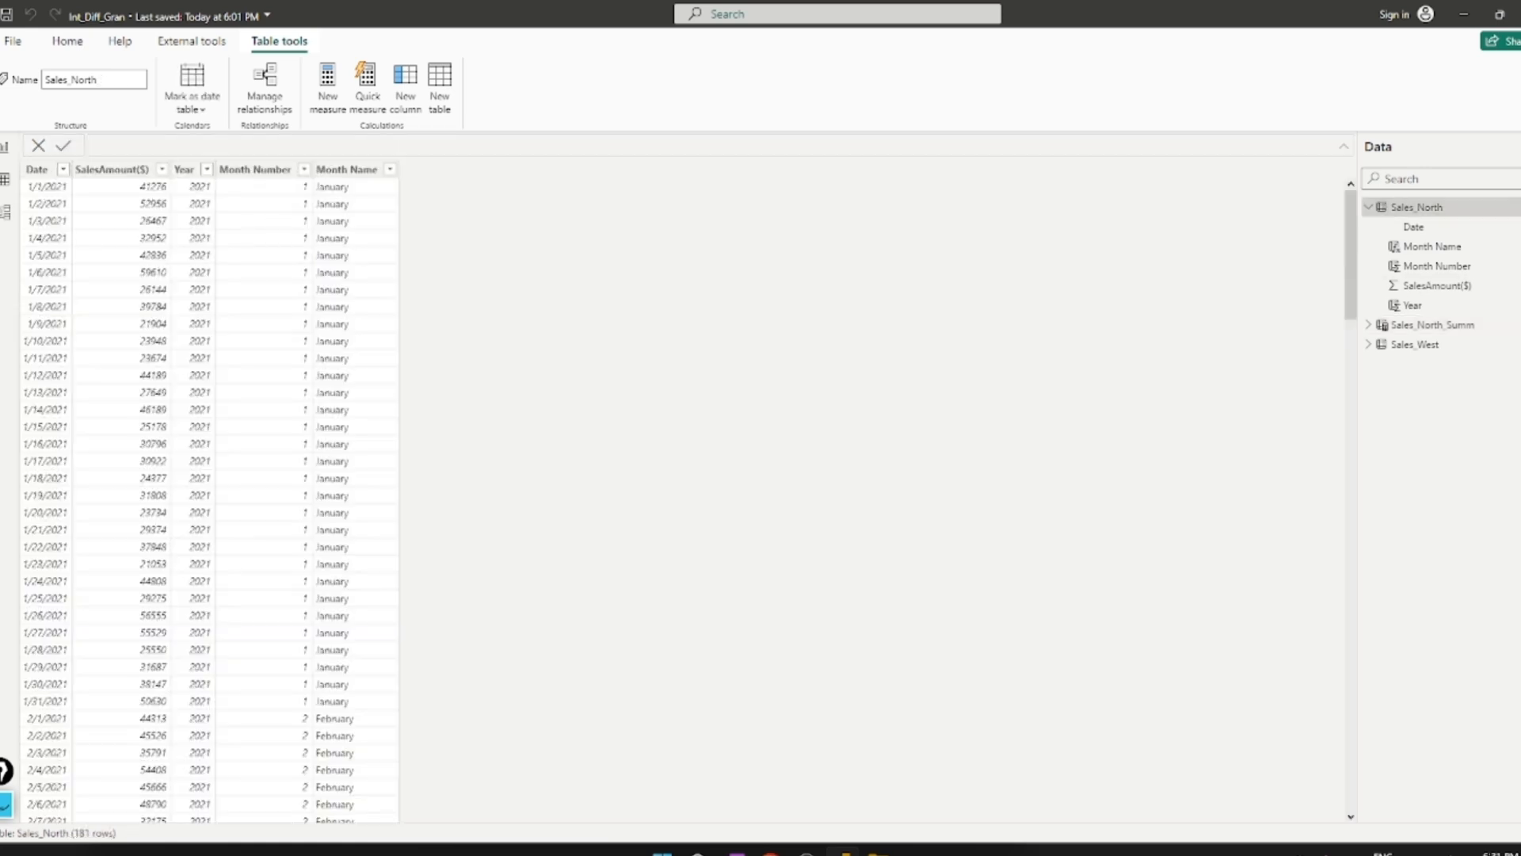
{"action": "key", "text": "ctrl+3"}
{"action": "left_click_drag", "start_coordinate": [419, 184], "coordinate": [428, 205]}
{"action": "mouse_move", "coordinate": [481, 217]}
{"action": "left_mouse_down"}
{"action": "mouse_move", "coordinate": [477, 238]}
{"action": "mouse_move", "coordinate": [504, 225]}
{"action": "mouse_move", "coordinate": [553, 247]}
{"action": "mouse_move", "coordinate": [552, 223]}
{"action": "mouse_move", "coordinate": [583, 196]}
{"action": "left_mouse_up"}
{"action": "left_click_drag", "start_coordinate": [575, 195], "coordinate": [607, 198]}
{"action": "left_click_drag", "start_coordinate": [602, 182], "coordinate": [630, 188]}
{"action": "mouse_move", "coordinate": [632, 172]}
{"action": "left_mouse_down"}
{"action": "mouse_move", "coordinate": [637, 187]}
{"action": "mouse_move", "coordinate": [641, 175]}
{"action": "left_mouse_up"}
{"action": "left_click_drag", "start_coordinate": [640, 183], "coordinate": [671, 165]}
{"action": "mouse_move", "coordinate": [664, 161]}
{"action": "left_mouse_down"}
{"action": "mouse_move", "coordinate": [669, 174]}
{"action": "mouse_move", "coordinate": [752, 140]}
{"action": "mouse_move", "coordinate": [708, 181]}
{"action": "mouse_move", "coordinate": [738, 220]}
{"action": "mouse_move", "coordinate": [743, 209]}
{"action": "left_mouse_up"}
{"action": "mouse_move", "coordinate": [737, 271]}
{"action": "left_mouse_down"}
{"action": "mouse_move", "coordinate": [754, 255]}
{"action": "mouse_move", "coordinate": [757, 278]}
{"action": "mouse_move", "coordinate": [770, 253]}
{"action": "left_mouse_up"}
{"action": "left_click_drag", "start_coordinate": [727, 288], "coordinate": [793, 251]}
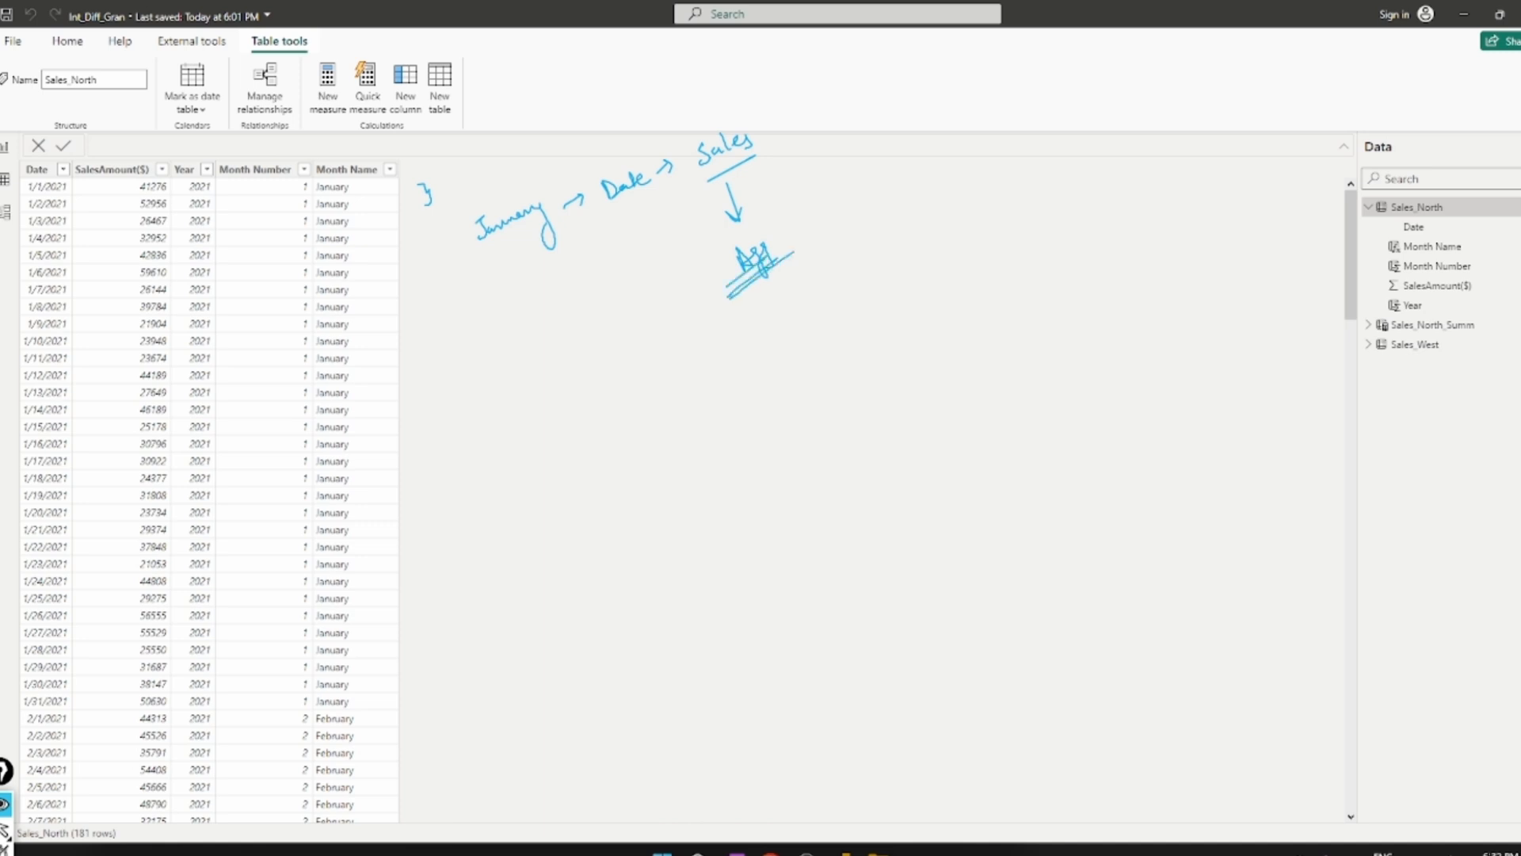
{"action": "key", "text": "ctrl+1"}
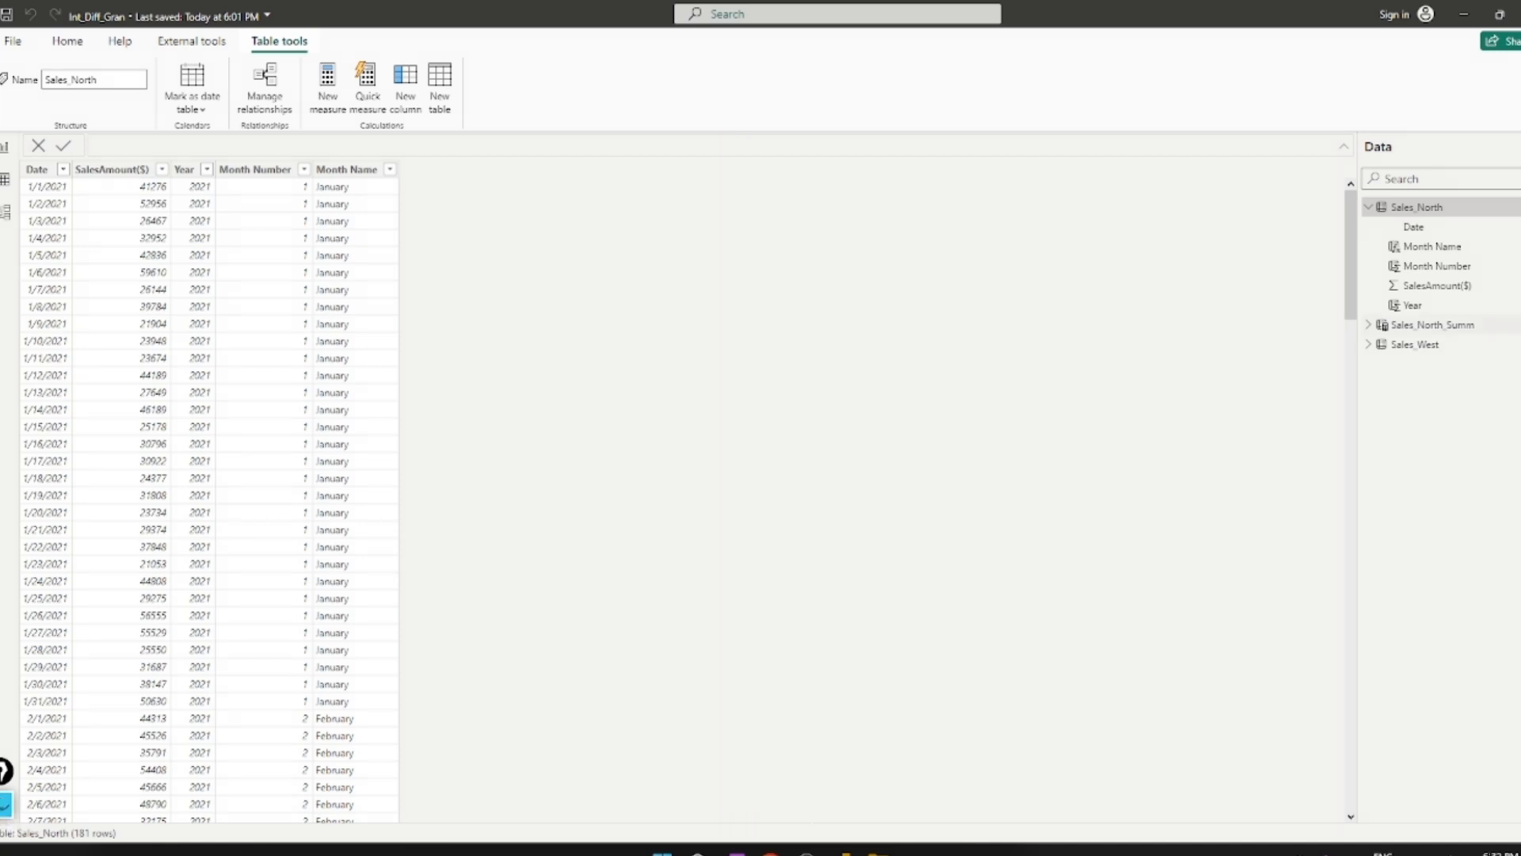
- Reopen the Sales_North_Summ formula and put the Sales_North table argument on its own line, separate from Sales_North[Year]
{"action": "left_click", "coordinate": [1433, 325]}
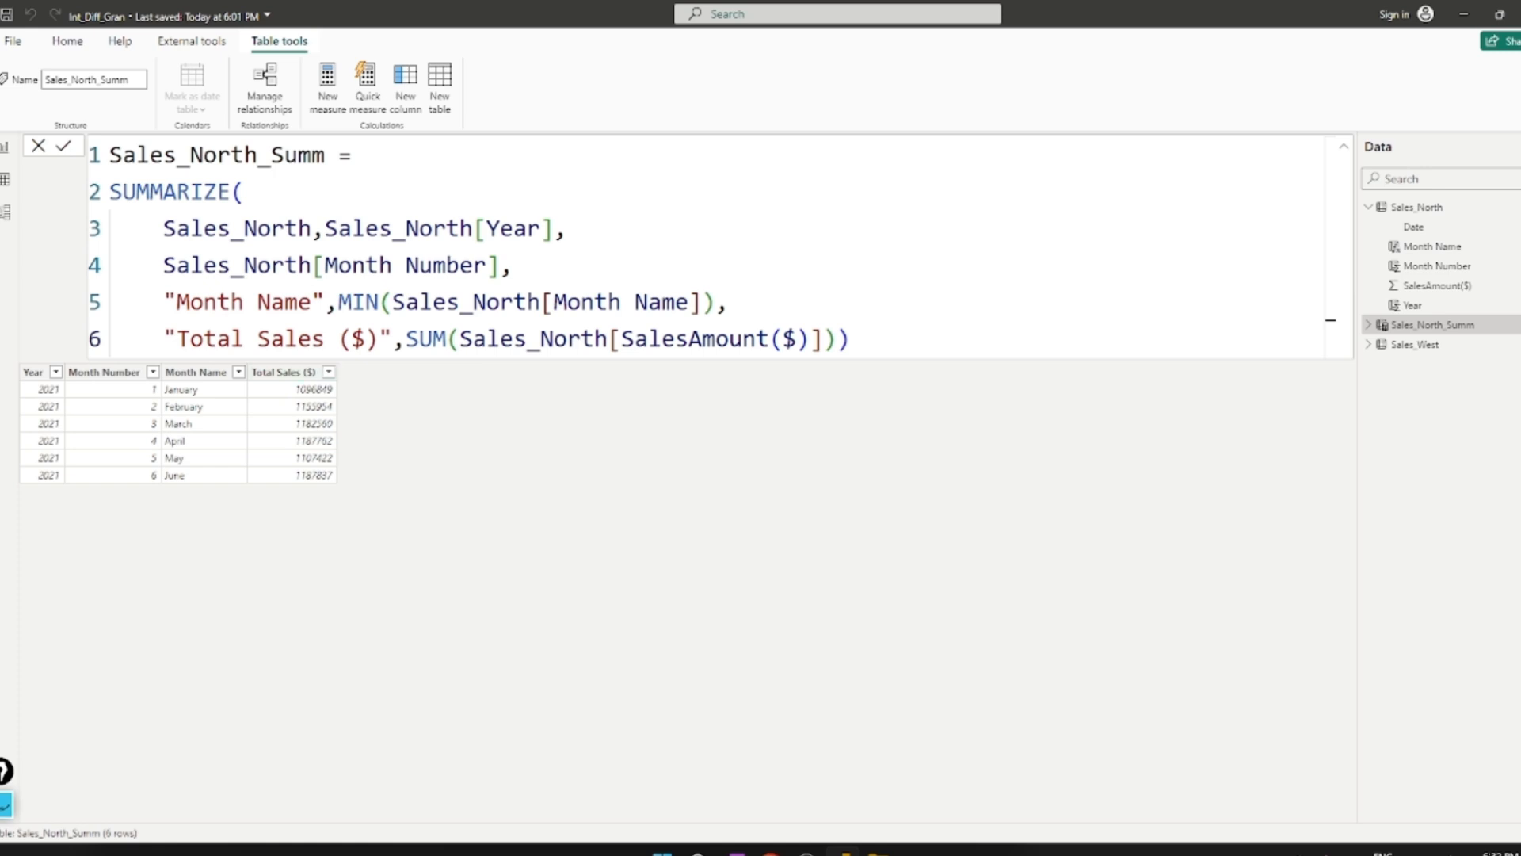
{"action": "left_click", "coordinate": [163, 229]}
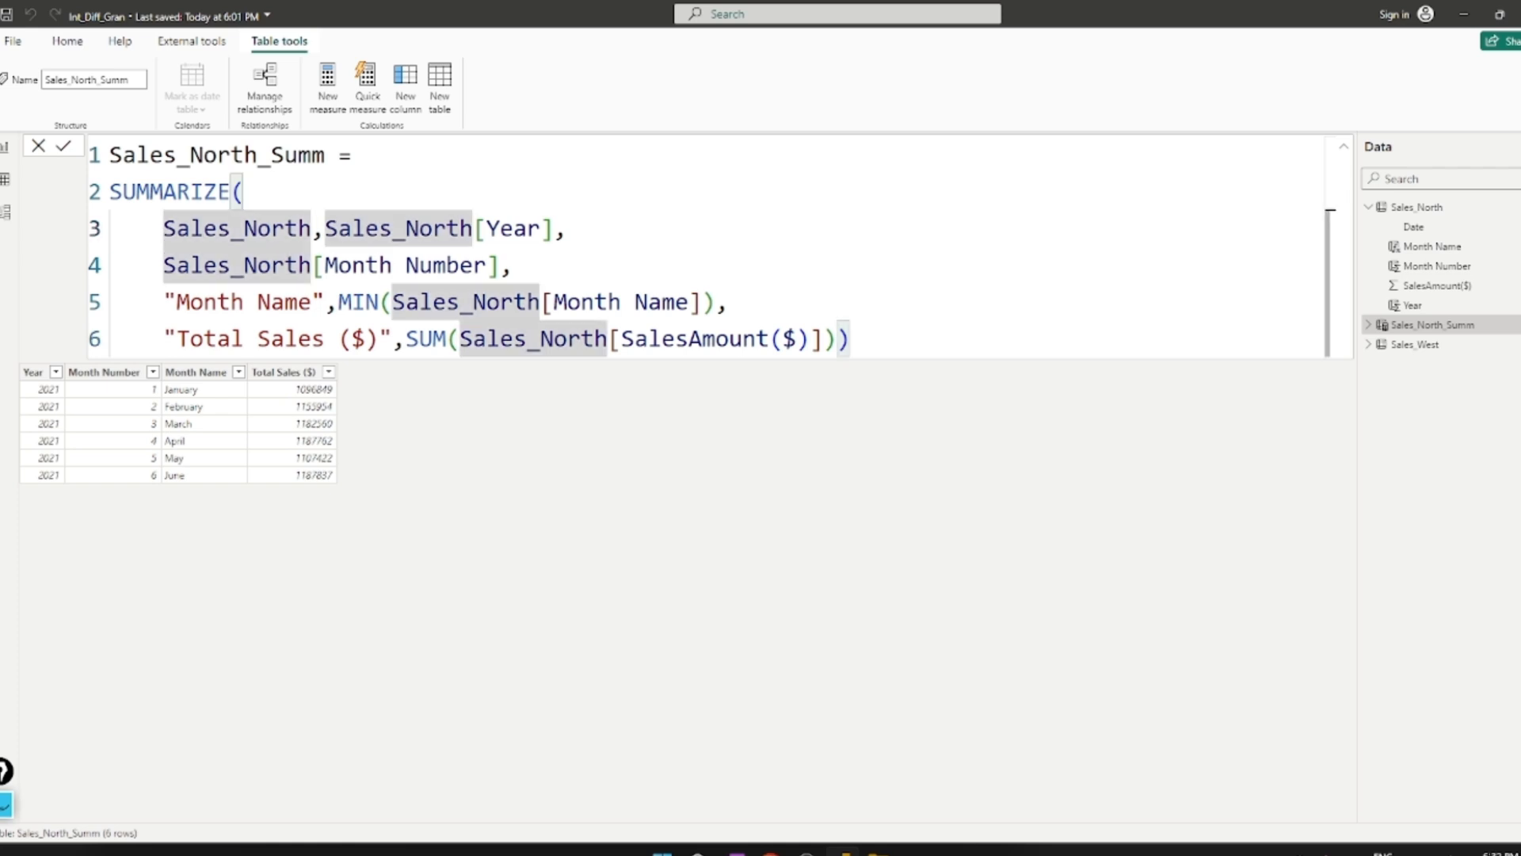
{"action": "left_click", "coordinate": [324, 228]}
{"action": "key", "text": "shift+Return"}
{"action": "left_click_drag", "start_coordinate": [324, 228], "coordinate": [163, 228]}
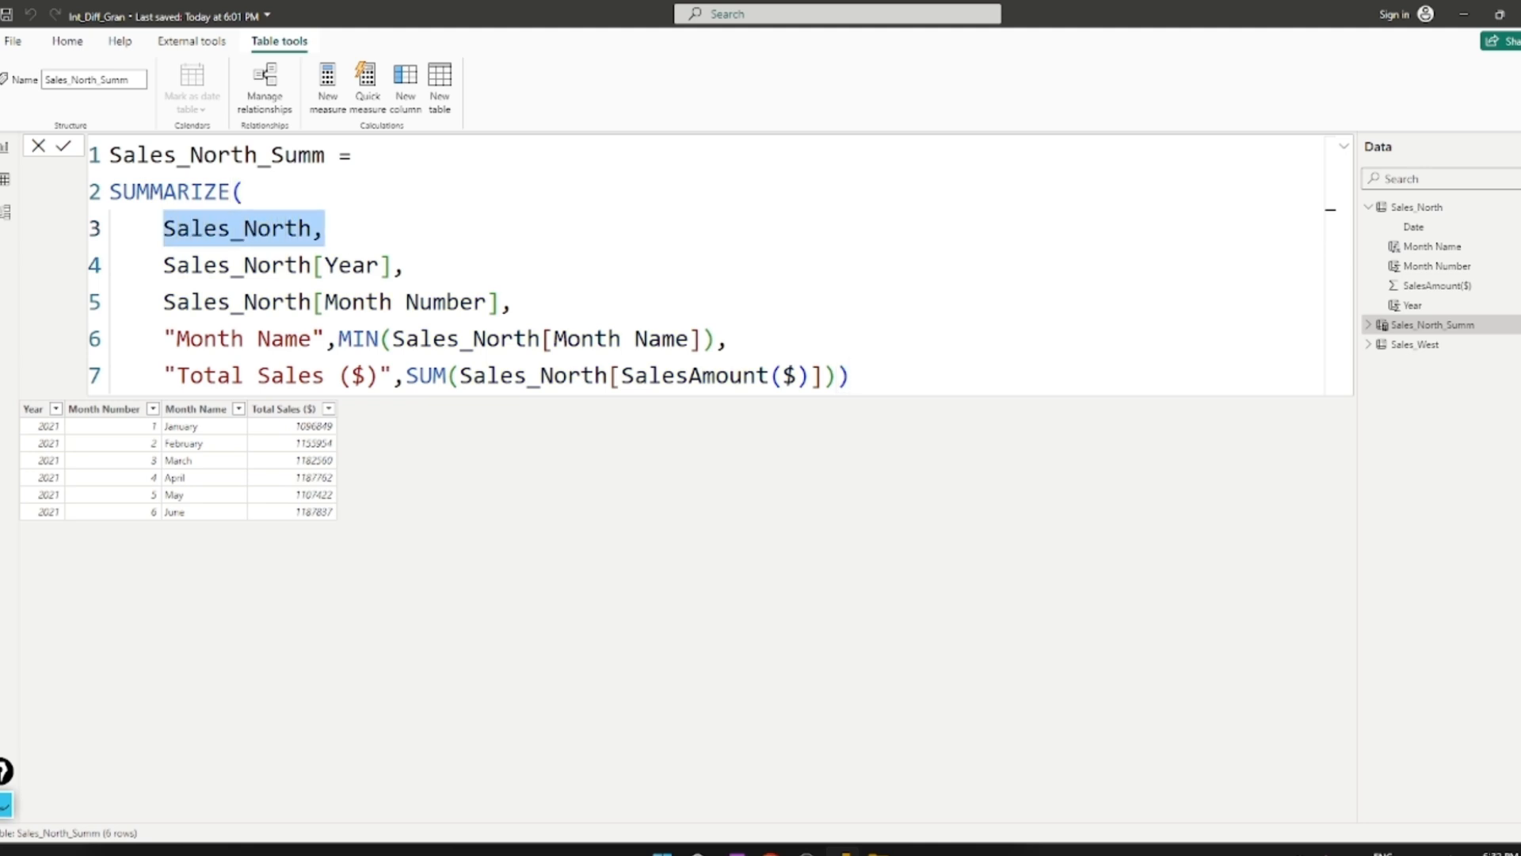
{"action": "key", "text": "ctrl+3"}
{"action": "mouse_move", "coordinate": [353, 219]}
{"action": "left_mouse_down"}
{"action": "mouse_move", "coordinate": [338, 234]}
{"action": "mouse_move", "coordinate": [383, 198]}
{"action": "left_mouse_up"}
{"action": "mouse_move", "coordinate": [378, 202]}
{"action": "left_mouse_down"}
{"action": "mouse_move", "coordinate": [383, 219]}
{"action": "mouse_move", "coordinate": [413, 203]}
{"action": "left_mouse_up"}
{"action": "left_click_drag", "start_coordinate": [417, 184], "coordinate": [434, 191]}
{"action": "mouse_move", "coordinate": [503, 253]}
{"action": "left_mouse_down"}
{"action": "mouse_move", "coordinate": [535, 284]}
{"action": "mouse_move", "coordinate": [520, 311]}
{"action": "mouse_move", "coordinate": [566, 269]}
{"action": "left_mouse_up"}
{"action": "mouse_move", "coordinate": [589, 253]}
{"action": "left_mouse_down"}
{"action": "mouse_move", "coordinate": [600, 266]}
{"action": "mouse_move", "coordinate": [651, 247]}
{"action": "left_mouse_up"}
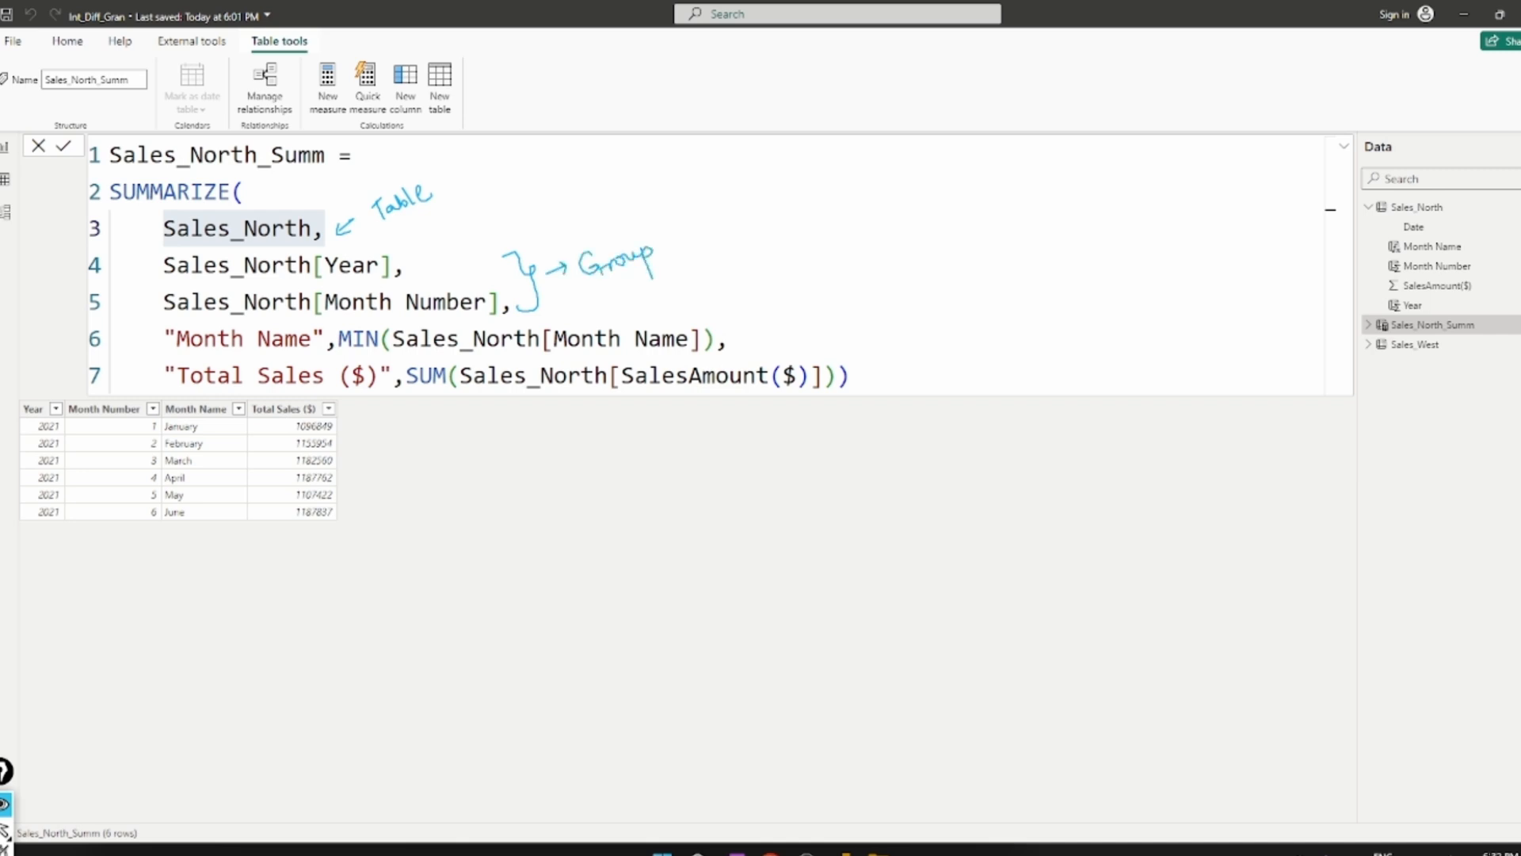
{"action": "mouse_move", "coordinate": [662, 238]}
{"action": "left_mouse_down"}
{"action": "mouse_move", "coordinate": [691, 252]}
{"action": "mouse_move", "coordinate": [688, 274]}
{"action": "left_mouse_up"}
{"action": "mouse_move", "coordinate": [824, 325]}
{"action": "left_mouse_down"}
{"action": "mouse_move", "coordinate": [848, 339]}
{"action": "mouse_move", "coordinate": [860, 382]}
{"action": "left_mouse_up"}
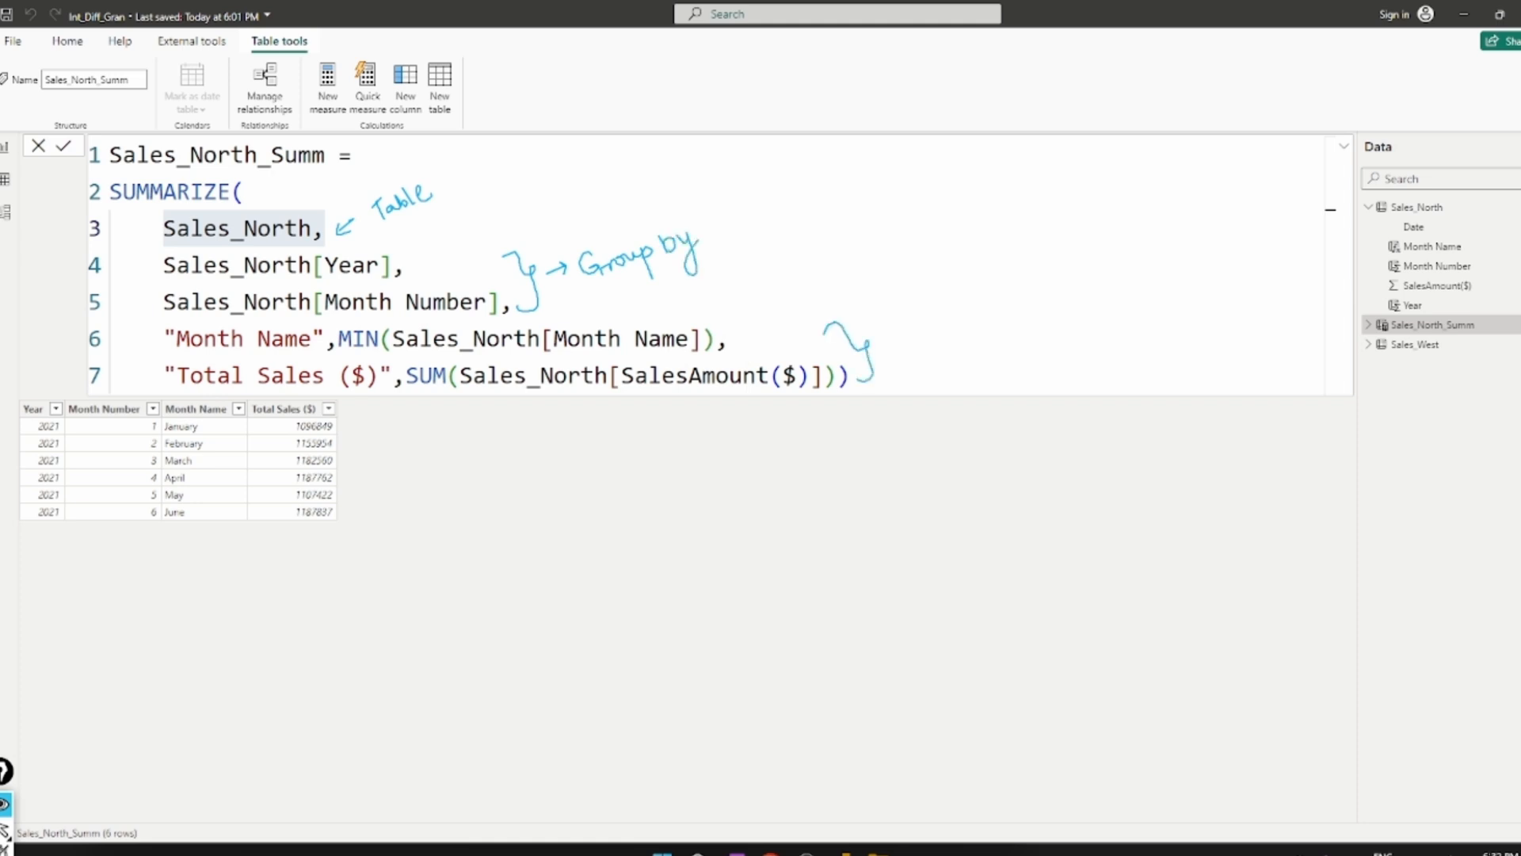
{"action": "mouse_move", "coordinate": [873, 313]}
{"action": "left_mouse_down"}
{"action": "mouse_move", "coordinate": [870, 339]}
{"action": "mouse_move", "coordinate": [882, 323]}
{"action": "left_mouse_up"}
{"action": "left_click_drag", "start_coordinate": [887, 329], "coordinate": [922, 310]}
{"action": "mouse_move", "coordinate": [925, 320]}
{"action": "left_mouse_down"}
{"action": "mouse_move", "coordinate": [956, 304]}
{"action": "mouse_move", "coordinate": [958, 341]}
{"action": "left_mouse_up"}
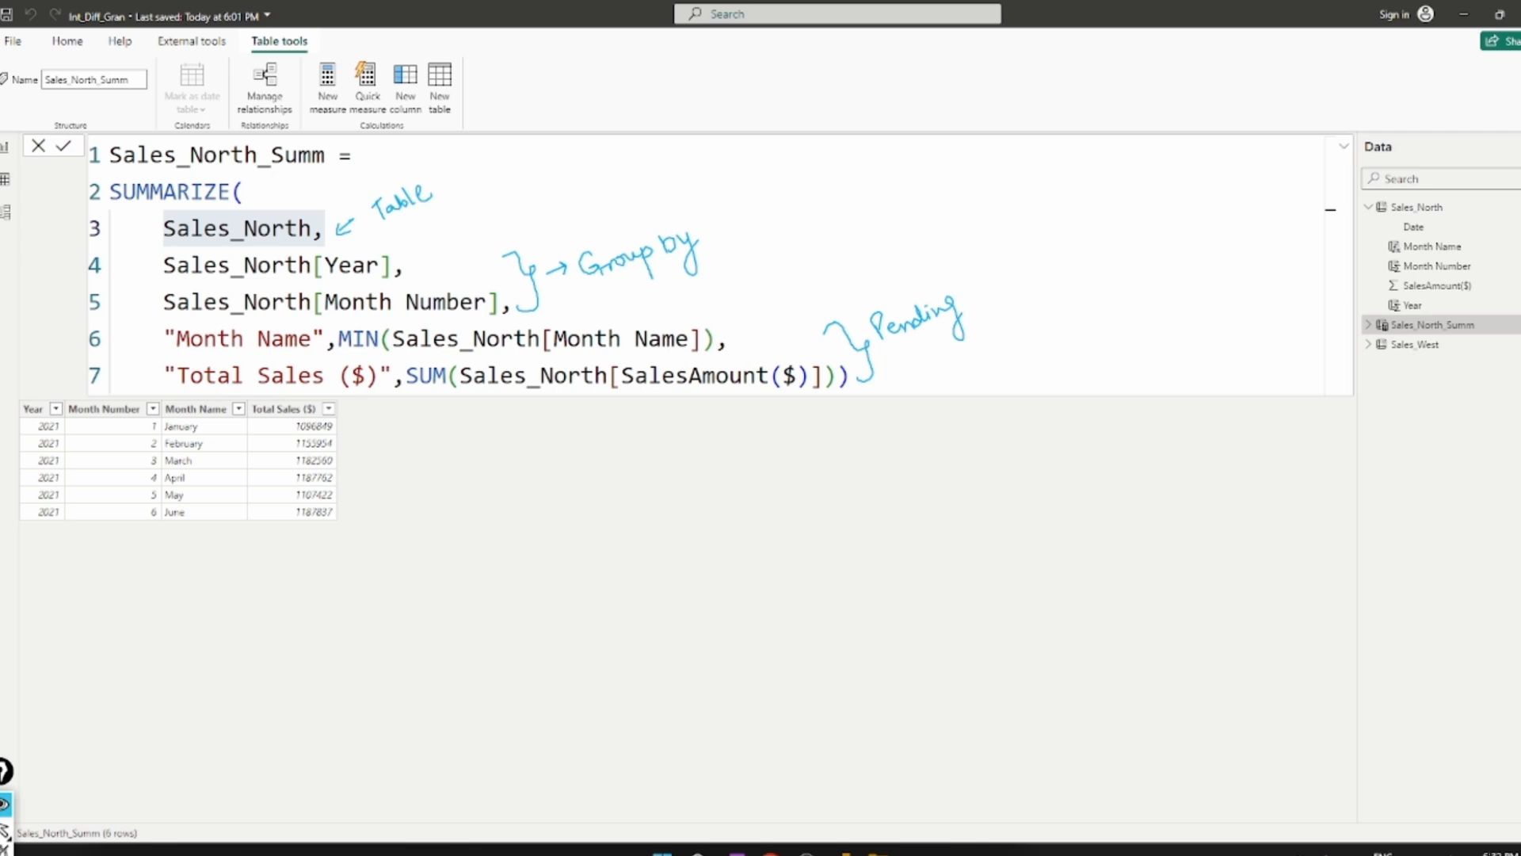
{"action": "left_click_drag", "start_coordinate": [618, 317], "coordinate": [633, 310]}
{"action": "mouse_move", "coordinate": [361, 358]}
{"action": "left_mouse_down"}
{"action": "mouse_move", "coordinate": [375, 355]}
{"action": "mouse_move", "coordinate": [346, 358]}
{"action": "left_mouse_up"}
{"action": "left_click_drag", "start_coordinate": [709, 356], "coordinate": [728, 349]}
{"action": "mouse_move", "coordinate": [422, 356]}
{"action": "left_mouse_down"}
{"action": "mouse_move", "coordinate": [406, 393]}
{"action": "mouse_move", "coordinate": [449, 385]}
{"action": "left_mouse_up"}
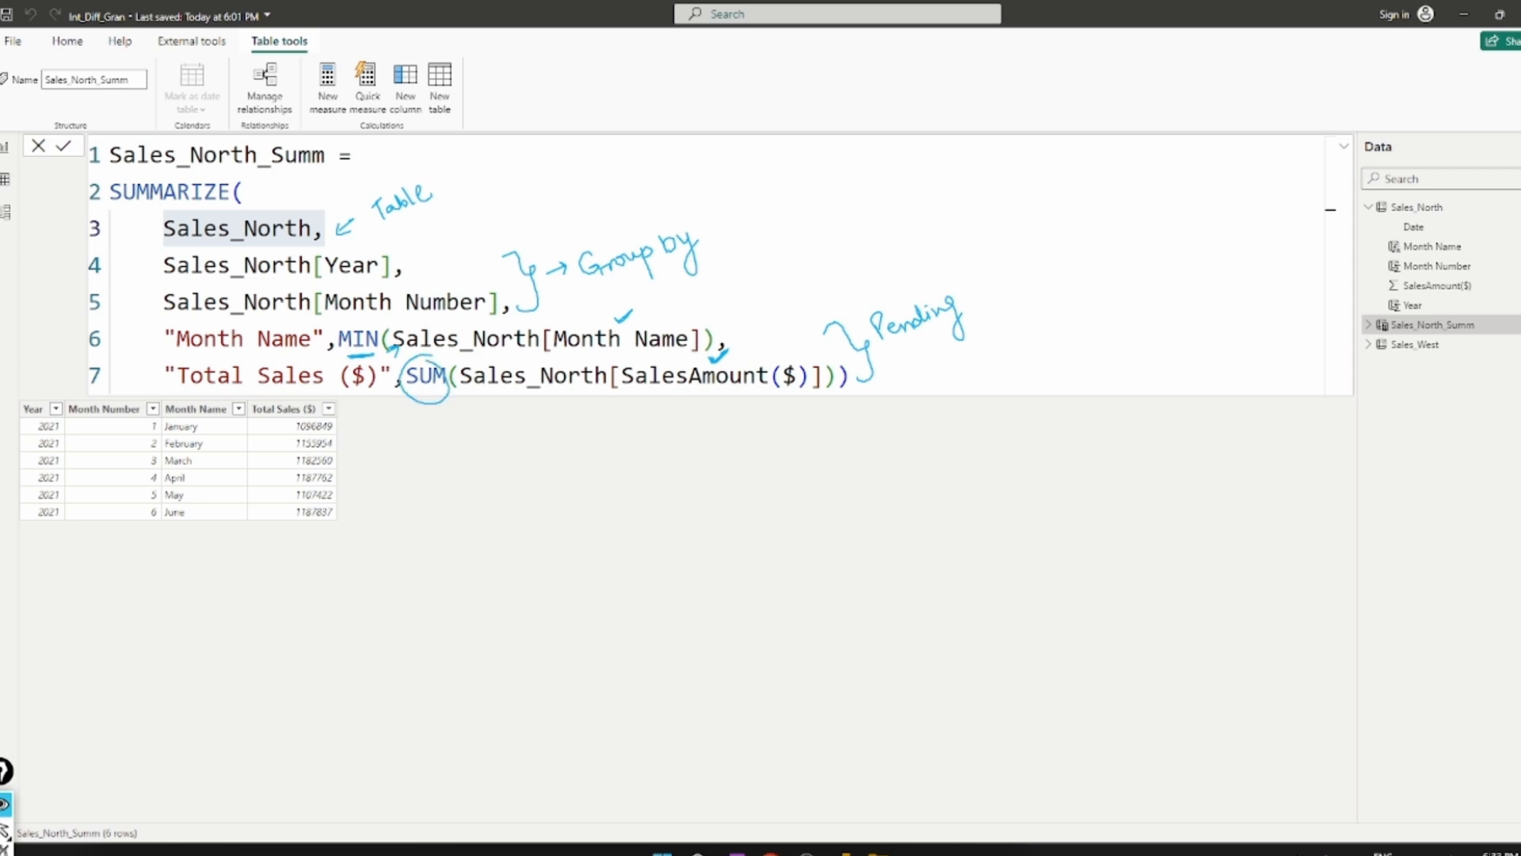
{"action": "left_click_drag", "start_coordinate": [441, 388], "coordinate": [447, 419]}
{"action": "left_click_drag", "start_coordinate": [440, 411], "coordinate": [455, 410]}
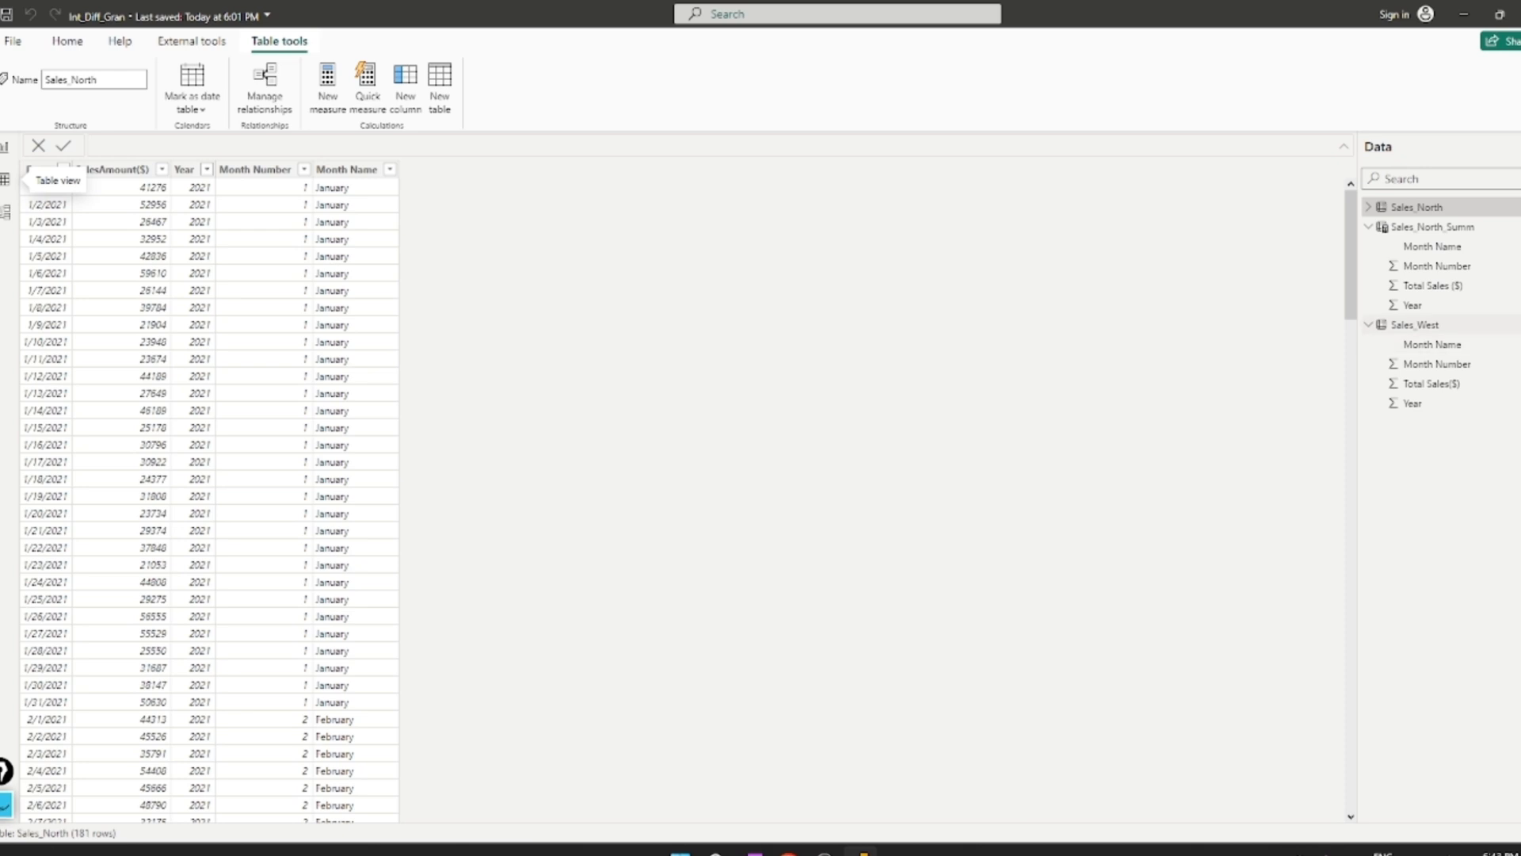
- Collapse the field lists of the Sales_West and Sales_North_Summ tables
{"action": "left_click", "coordinate": [1368, 325]}
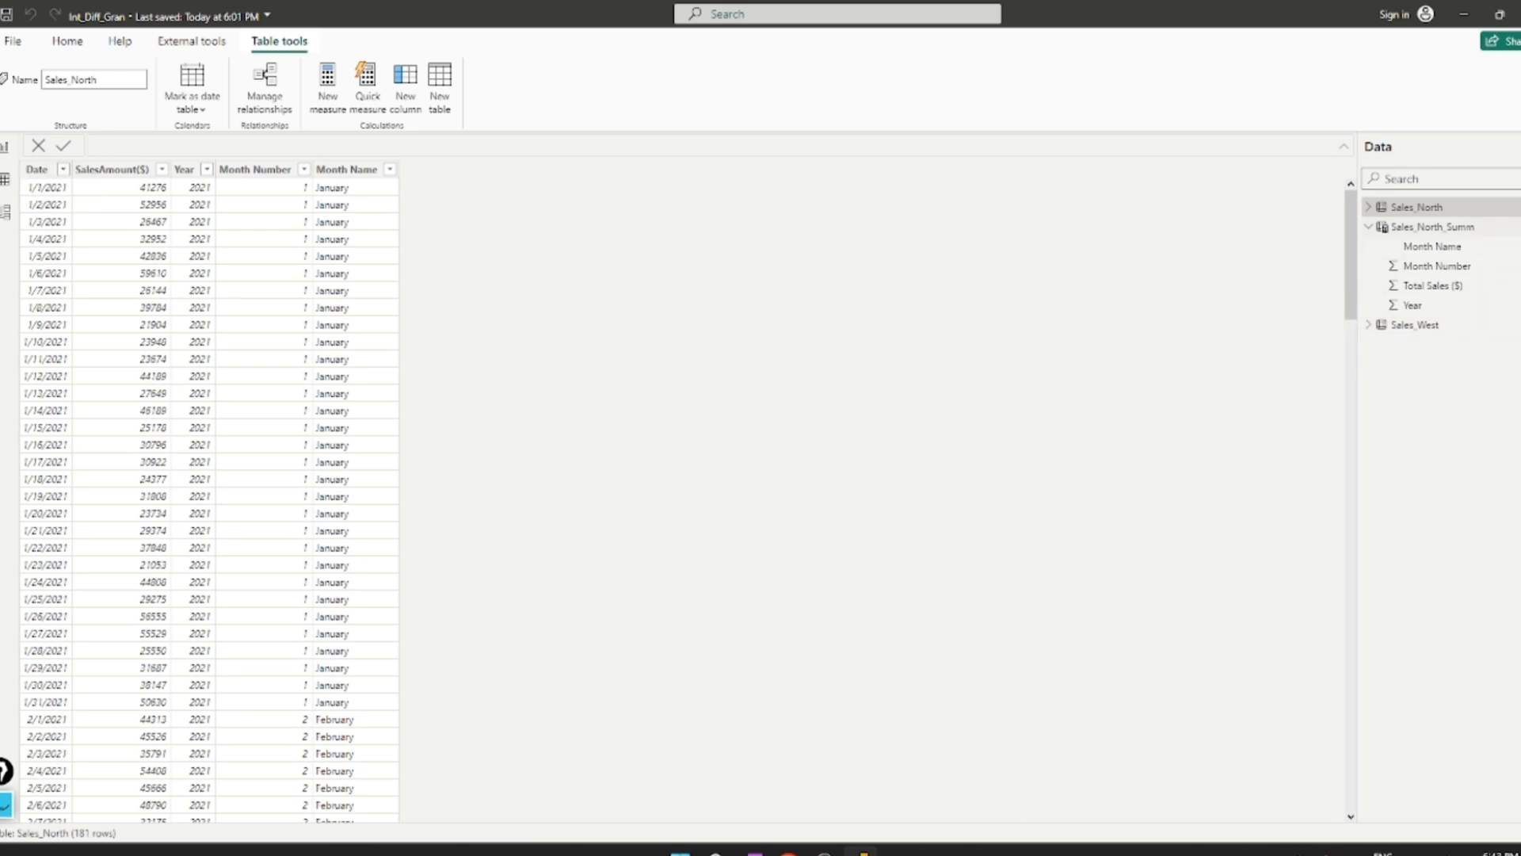
{"action": "left_click", "coordinate": [1368, 227]}
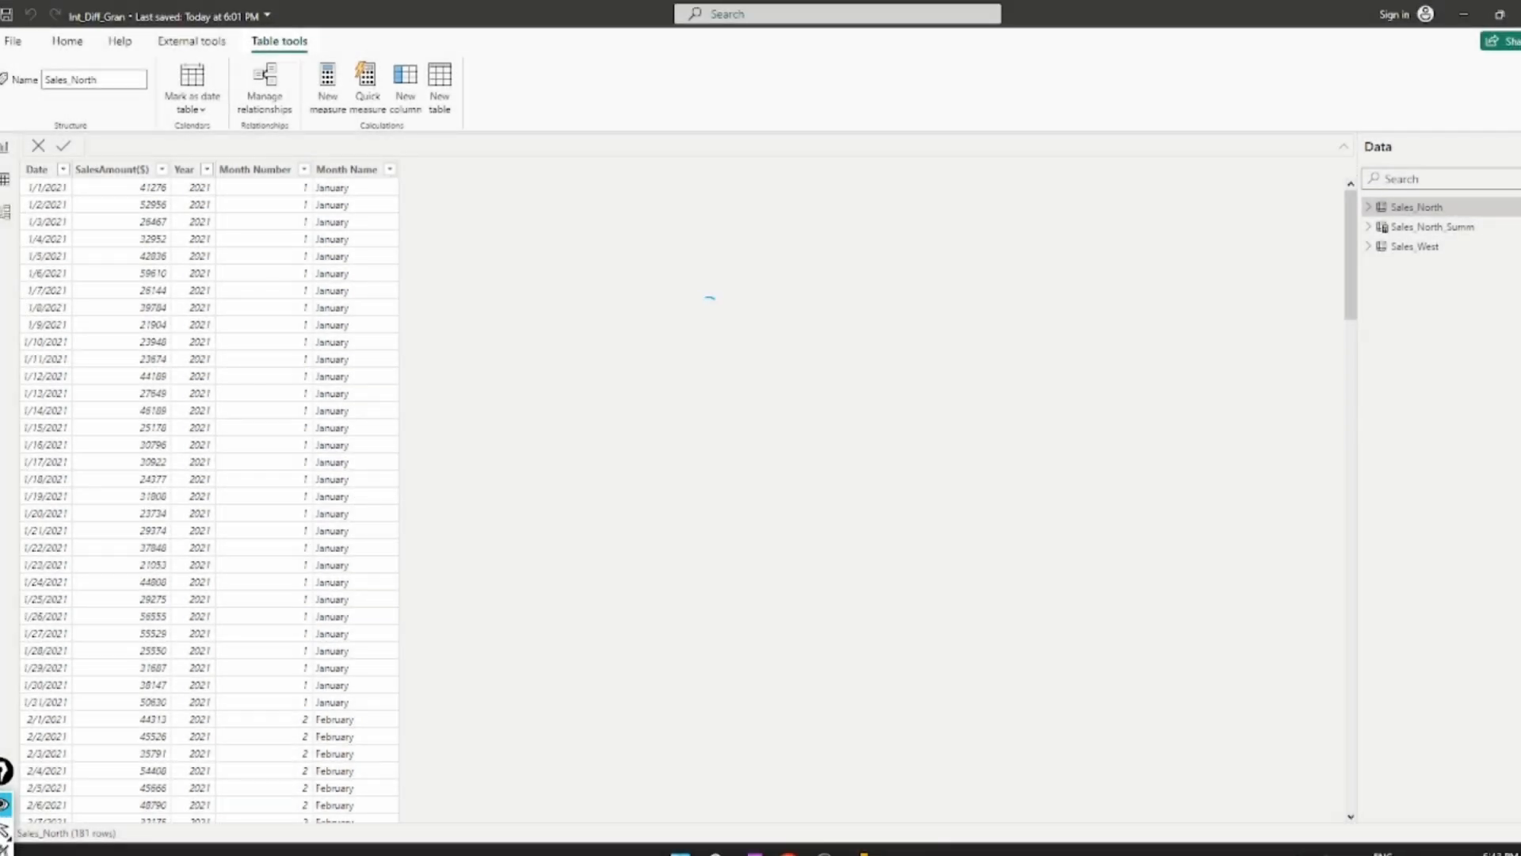
{"action": "mouse_move", "coordinate": [710, 299]}
{"action": "left_mouse_down"}
{"action": "mouse_move", "coordinate": [737, 326]}
{"action": "mouse_move", "coordinate": [743, 299]}
{"action": "mouse_move", "coordinate": [801, 287]}
{"action": "mouse_move", "coordinate": [814, 261]}
{"action": "mouse_move", "coordinate": [824, 281]}
{"action": "mouse_move", "coordinate": [797, 309]}
{"action": "left_mouse_up"}
{"action": "mouse_move", "coordinate": [774, 326]}
{"action": "left_mouse_down"}
{"action": "mouse_move", "coordinate": [798, 317]}
{"action": "mouse_move", "coordinate": [793, 369]}
{"action": "left_mouse_up"}
{"action": "left_click_drag", "start_coordinate": [787, 359], "coordinate": [802, 360]}
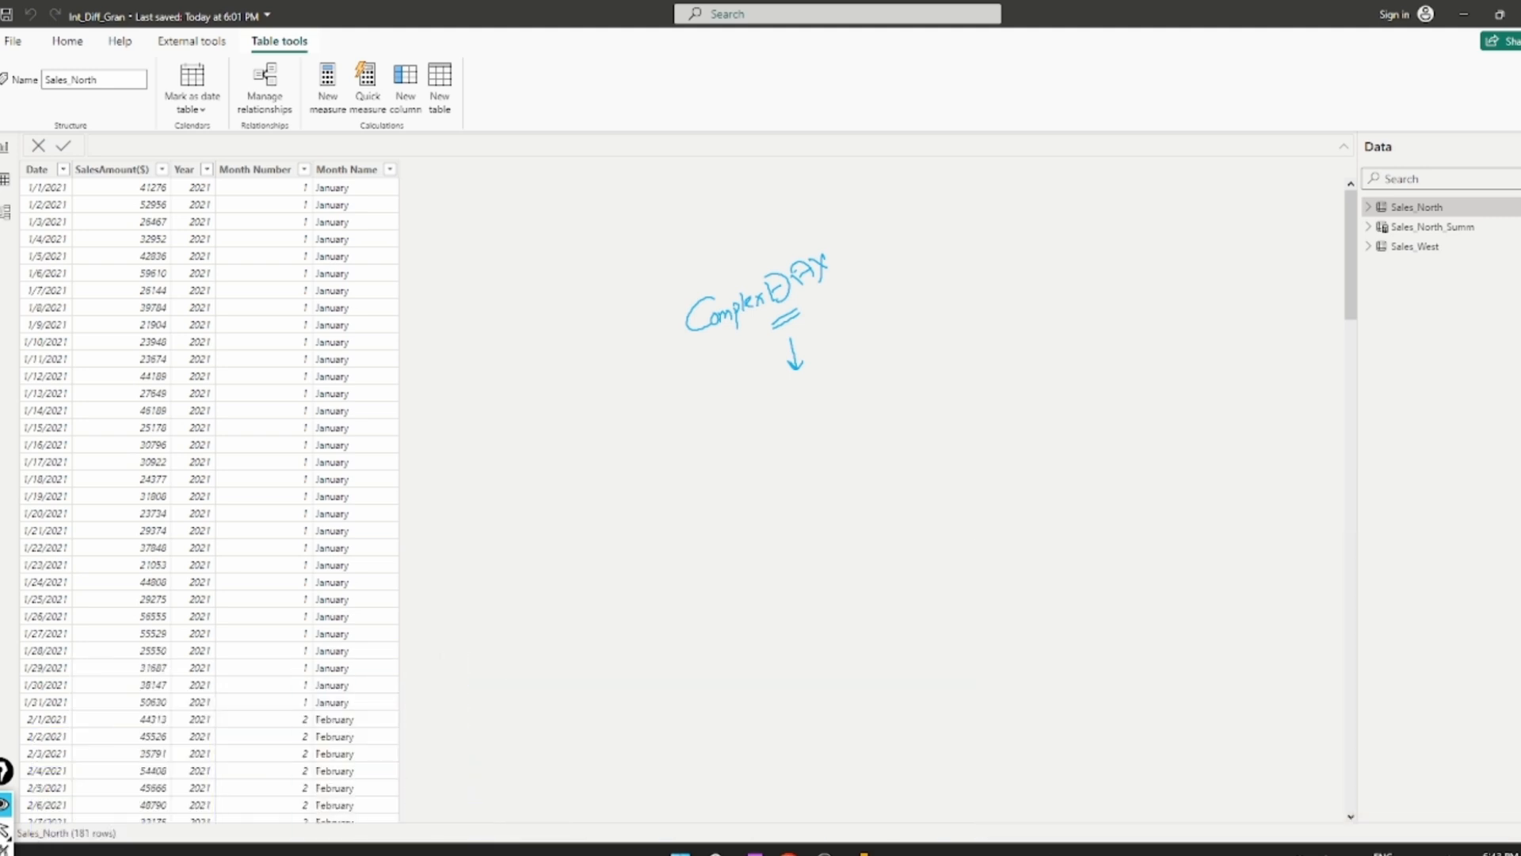
{"action": "left_click_drag", "start_coordinate": [740, 418], "coordinate": [834, 374]}
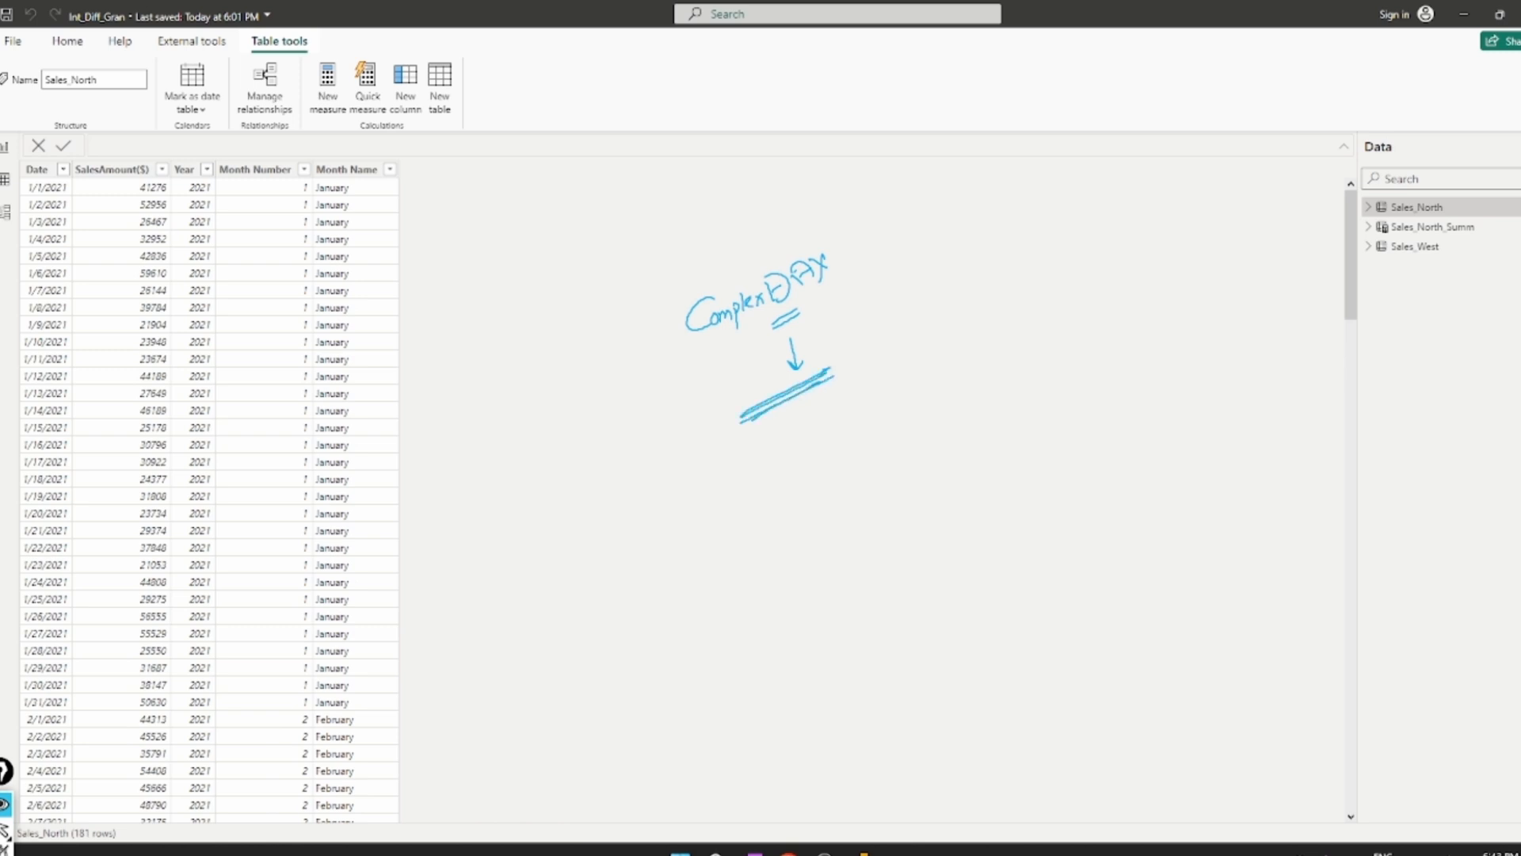
{"action": "mouse_move", "coordinate": [1029, 257]}
{"action": "left_mouse_down"}
{"action": "mouse_move", "coordinate": [1035, 275]}
{"action": "mouse_move", "coordinate": [1041, 254]}
{"action": "left_mouse_up"}
{"action": "left_click_drag", "start_coordinate": [1045, 274], "coordinate": [1062, 254]}
{"action": "mouse_move", "coordinate": [1067, 256]}
{"action": "left_mouse_down"}
{"action": "mouse_move", "coordinate": [1068, 271]}
{"action": "mouse_move", "coordinate": [1111, 241]}
{"action": "left_mouse_up"}
{"action": "left_click_drag", "start_coordinate": [1032, 283], "coordinate": [1110, 267]}
{"action": "mouse_move", "coordinate": [1035, 295]}
{"action": "left_mouse_down"}
{"action": "mouse_move", "coordinate": [1107, 280]}
{"action": "mouse_move", "coordinate": [1033, 379]}
{"action": "left_mouse_up"}
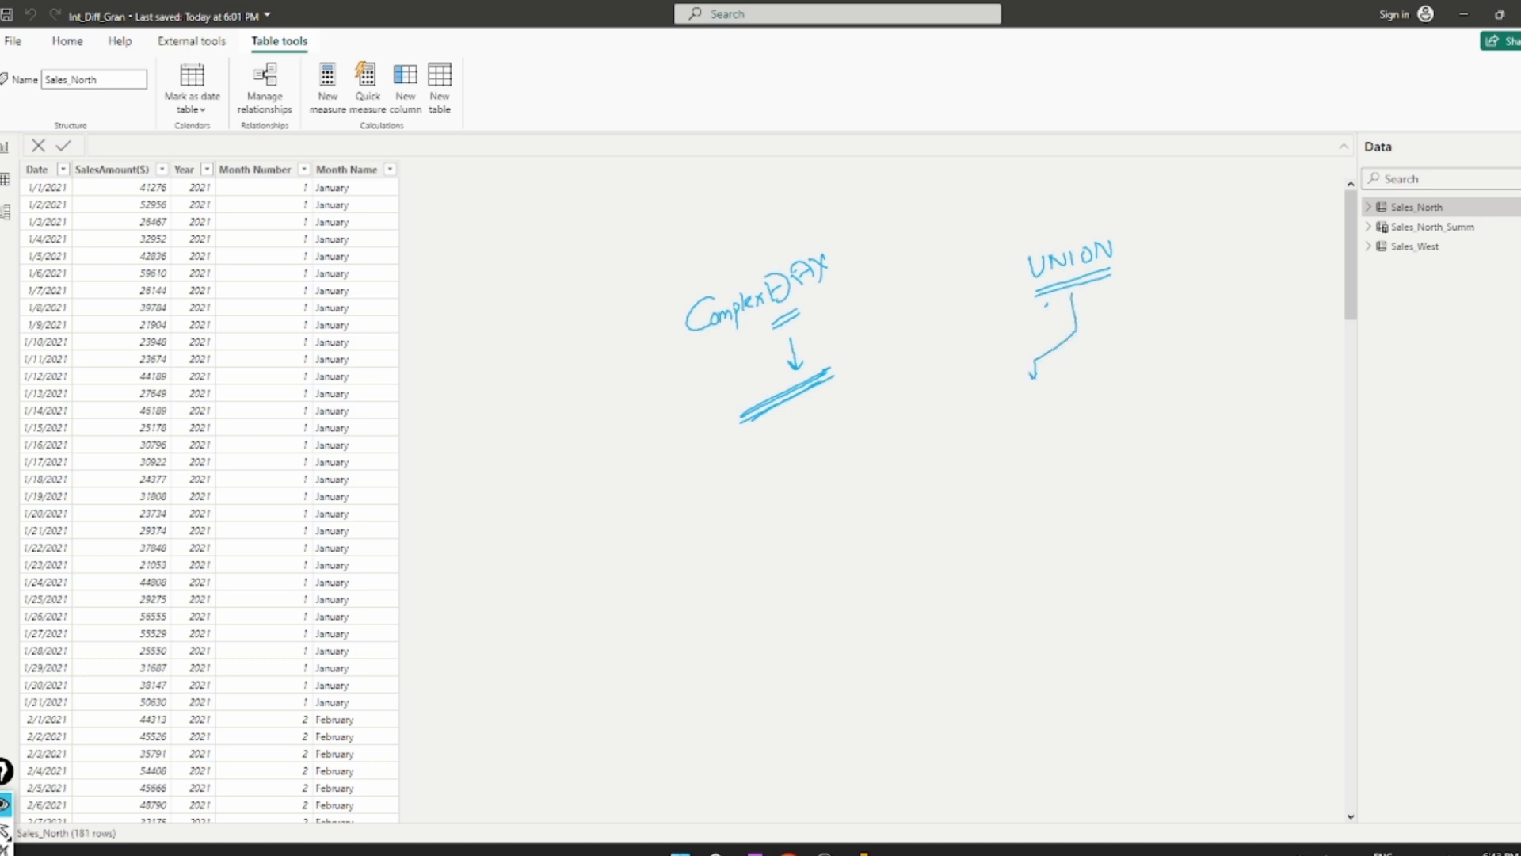
{"action": "mouse_move", "coordinate": [1091, 330]}
{"action": "left_mouse_down"}
{"action": "mouse_move", "coordinate": [1150, 337]}
{"action": "mouse_move", "coordinate": [1149, 360]}
{"action": "left_mouse_up"}
{"action": "mouse_move", "coordinate": [994, 400]}
{"action": "left_mouse_down"}
{"action": "mouse_move", "coordinate": [979, 425]}
{"action": "mouse_move", "coordinate": [1015, 419]}
{"action": "left_mouse_up"}
{"action": "mouse_move", "coordinate": [1023, 406]}
{"action": "left_mouse_down"}
{"action": "mouse_move", "coordinate": [1031, 418]}
{"action": "mouse_move", "coordinate": [1046, 392]}
{"action": "mouse_move", "coordinate": [1066, 396]}
{"action": "left_mouse_up"}
{"action": "mouse_move", "coordinate": [1069, 390]}
{"action": "left_mouse_down"}
{"action": "mouse_move", "coordinate": [1071, 407]}
{"action": "mouse_move", "coordinate": [1101, 404]}
{"action": "left_mouse_up"}
{"action": "mouse_move", "coordinate": [1106, 387]}
{"action": "left_mouse_down"}
{"action": "mouse_move", "coordinate": [1097, 408]}
{"action": "mouse_move", "coordinate": [1266, 363]}
{"action": "left_mouse_up"}
{"action": "mouse_move", "coordinate": [1268, 353]}
{"action": "left_mouse_down"}
{"action": "mouse_move", "coordinate": [1265, 371]}
{"action": "mouse_move", "coordinate": [1286, 353]}
{"action": "left_mouse_up"}
{"action": "mouse_move", "coordinate": [1106, 430]}
{"action": "left_mouse_down"}
{"action": "mouse_move", "coordinate": [1192, 427]}
{"action": "mouse_move", "coordinate": [1201, 414]}
{"action": "left_mouse_up"}
{"action": "mouse_move", "coordinate": [1155, 455]}
{"action": "left_mouse_down"}
{"action": "mouse_move", "coordinate": [1198, 476]}
{"action": "mouse_move", "coordinate": [1221, 441]}
{"action": "left_mouse_up"}
{"action": "left_click_drag", "start_coordinate": [1220, 453], "coordinate": [1230, 442]}
{"action": "mouse_move", "coordinate": [1006, 443]}
{"action": "left_mouse_down"}
{"action": "mouse_move", "coordinate": [1082, 427]}
{"action": "mouse_move", "coordinate": [1057, 433]}
{"action": "left_mouse_up"}
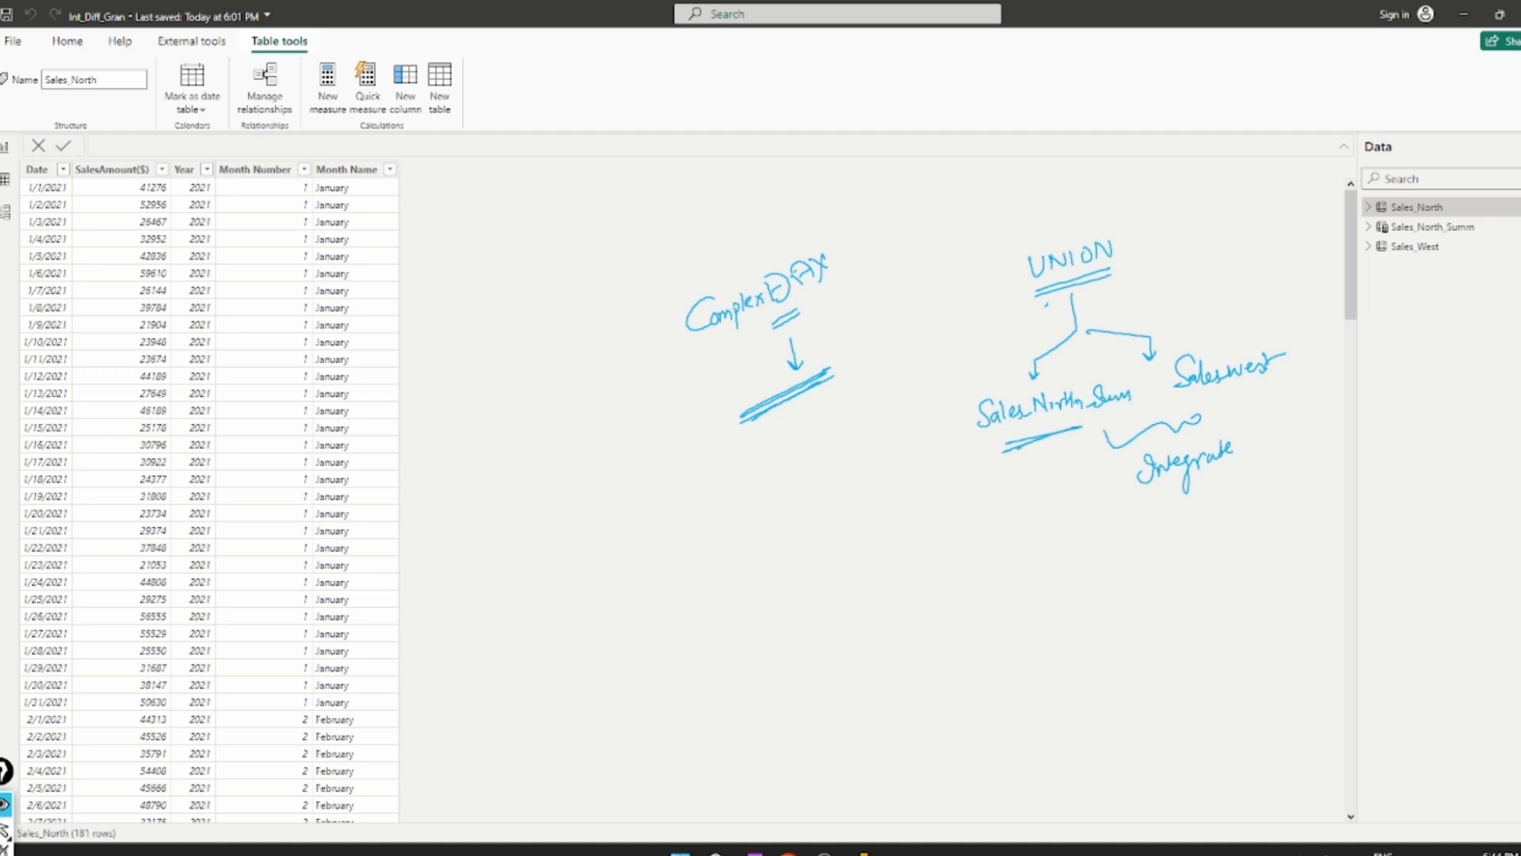
{"action": "mouse_move", "coordinate": [857, 506]}
{"action": "left_mouse_down"}
{"action": "mouse_move", "coordinate": [834, 529]}
{"action": "mouse_move", "coordinate": [863, 538]}
{"action": "mouse_move", "coordinate": [945, 507]}
{"action": "mouse_move", "coordinate": [953, 520]}
{"action": "mouse_move", "coordinate": [973, 427]}
{"action": "left_mouse_up"}
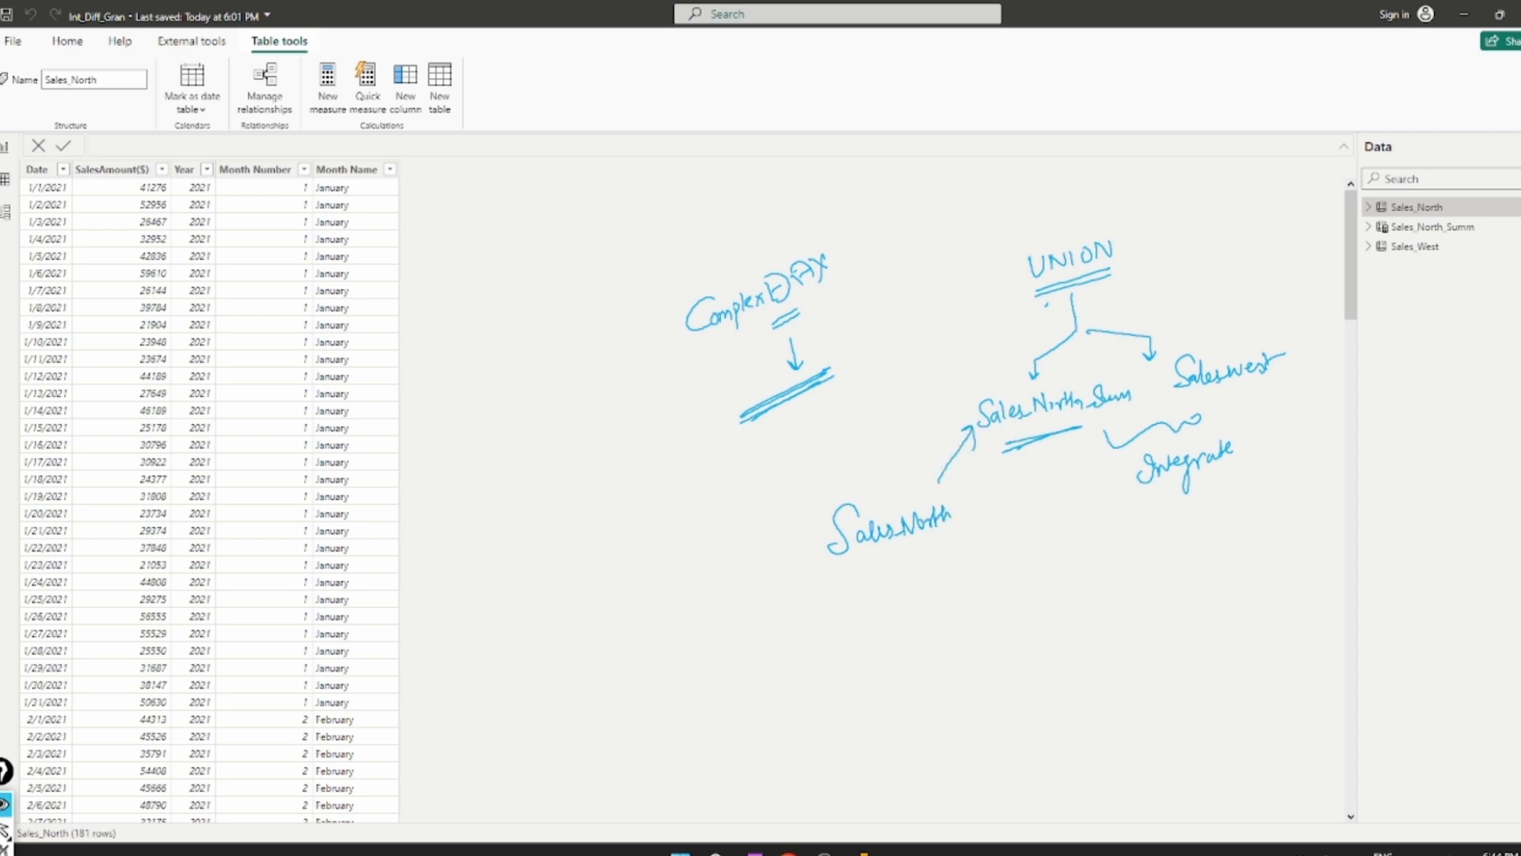
{"action": "left_click_drag", "start_coordinate": [1191, 401], "coordinate": [1219, 393]}
{"action": "left_click", "coordinate": [5, 805]}
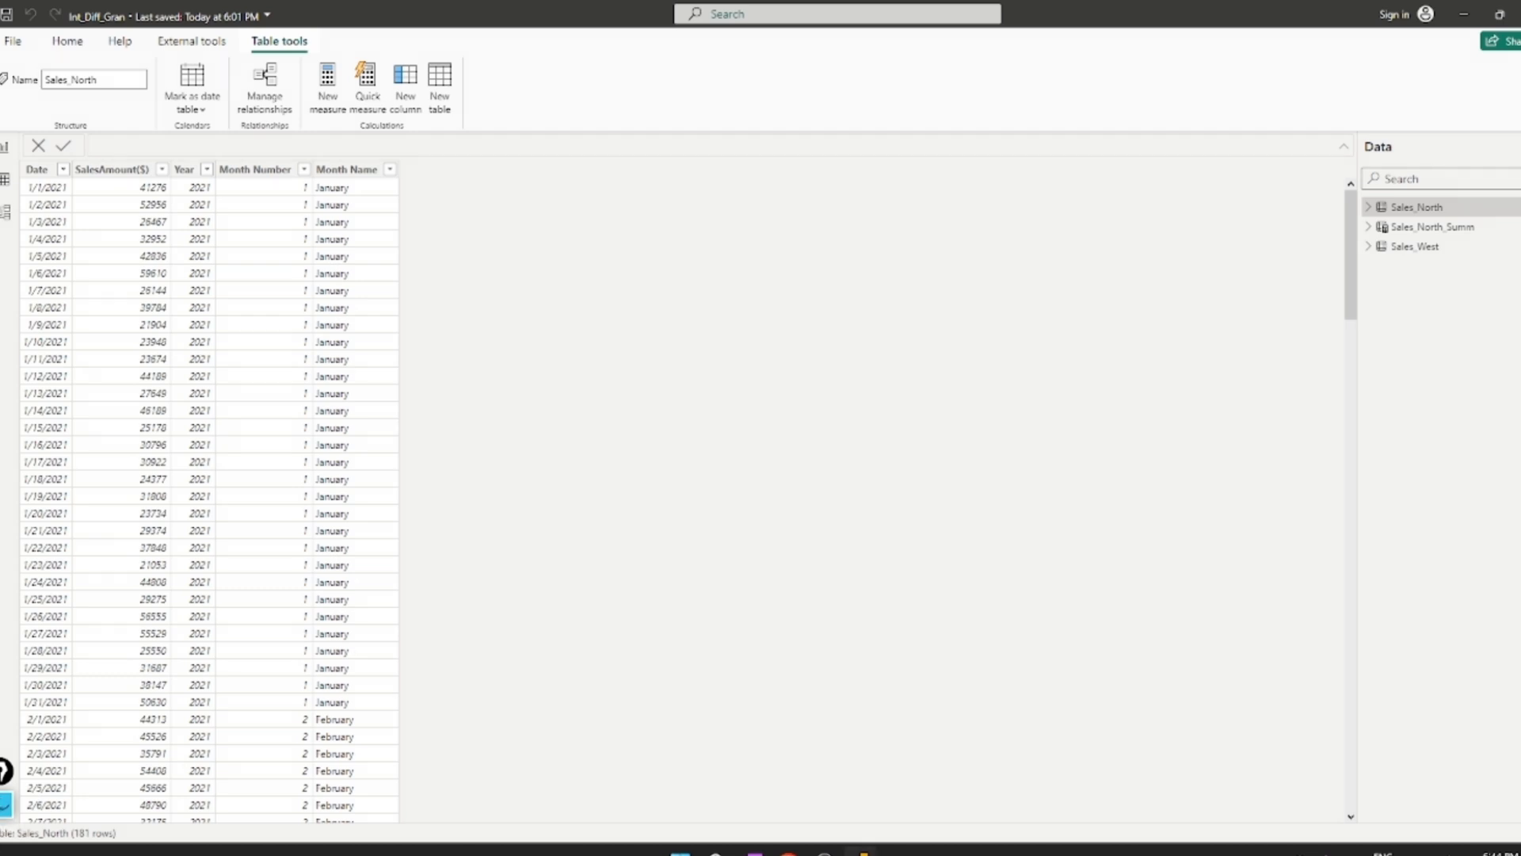
- Expand the field lists of the Sales_North_Summ and Sales_West tables
{"action": "key", "text": "ctrl+3"}
{"action": "key", "text": "ctrl+1"}
{"action": "left_click", "coordinate": [1368, 227]}
{"action": "left_click", "coordinate": [1368, 324]}
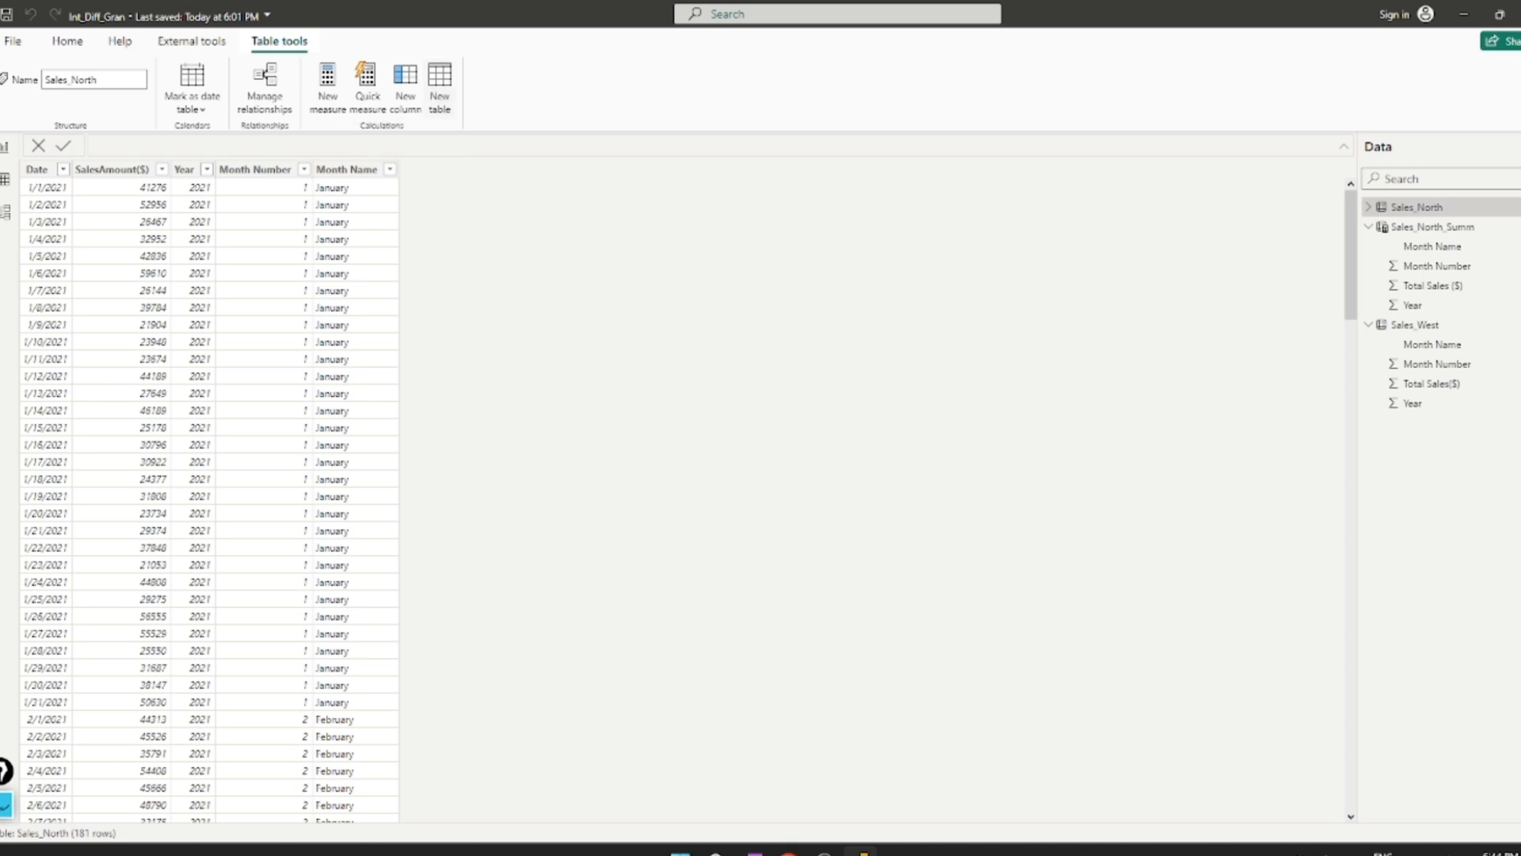
{"action": "left_click", "coordinate": [440, 88]}
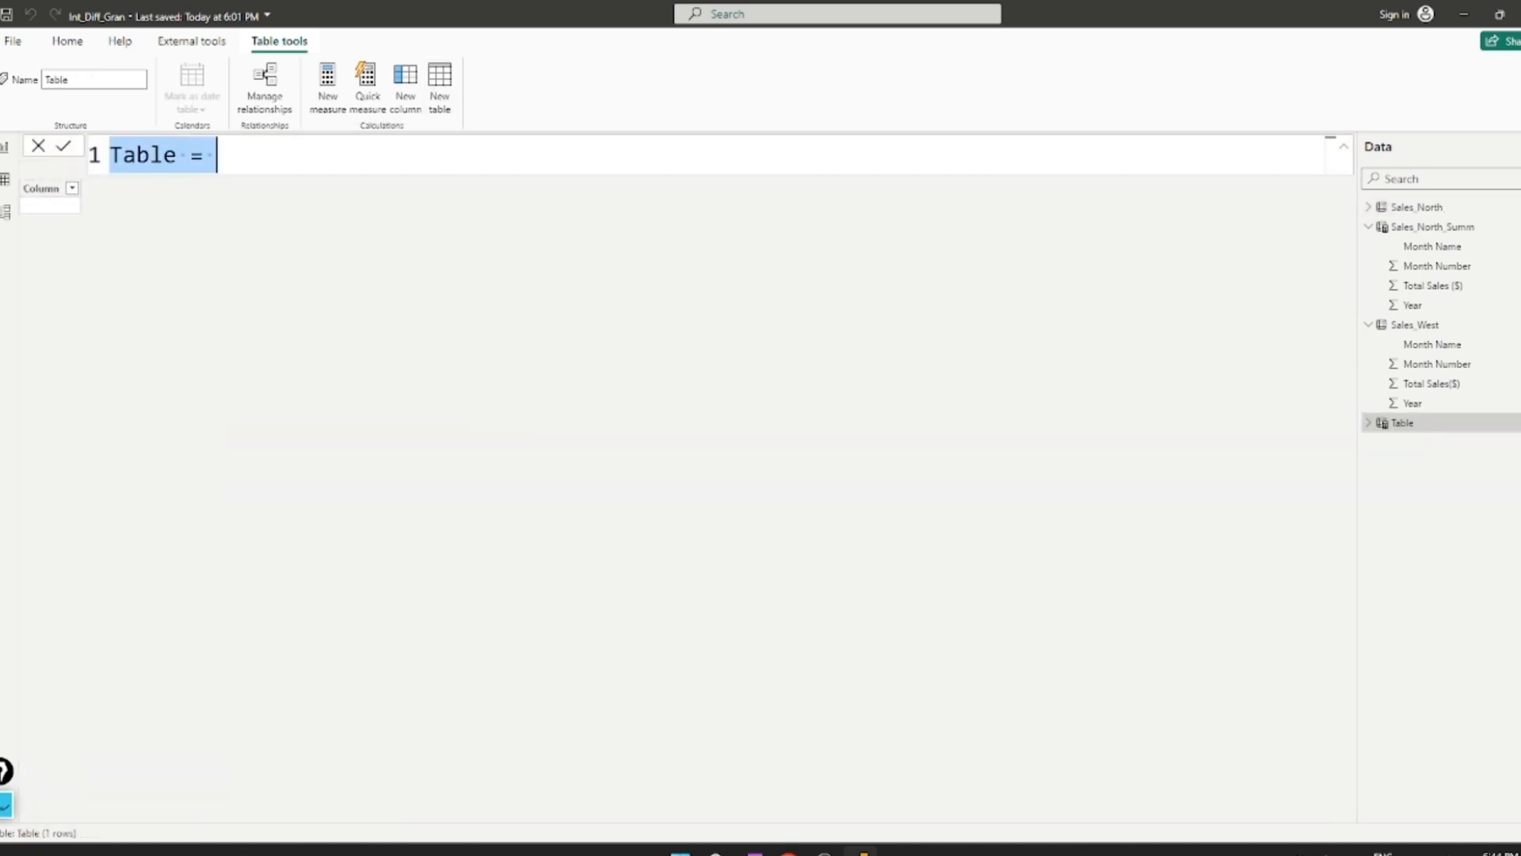
{"action": "left_click", "coordinate": [217, 155]}
{"action": "left_click", "coordinate": [1344, 147]}
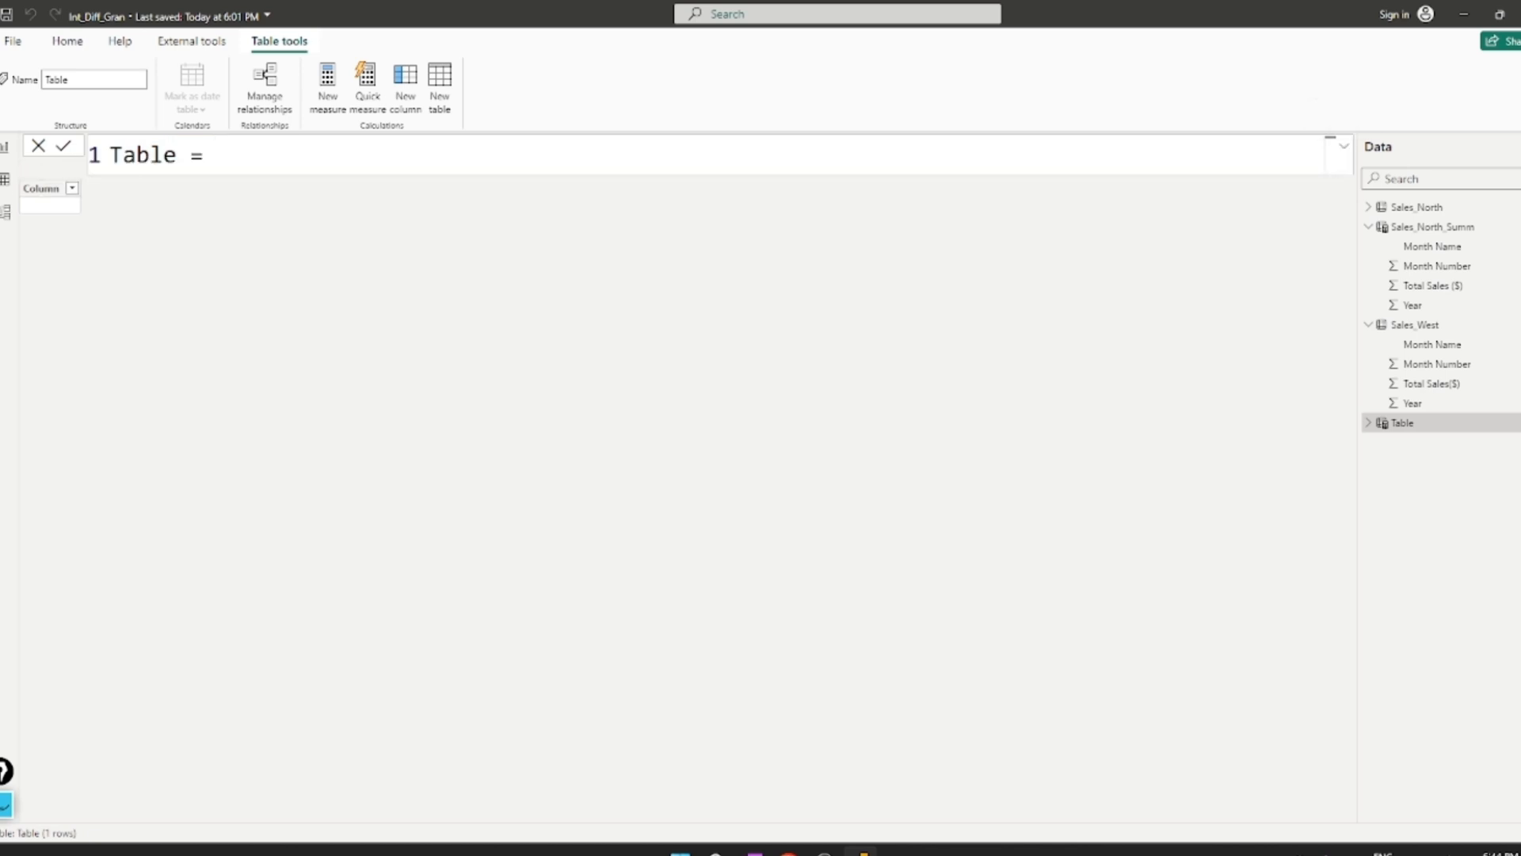
{"action": "key", "text": "Escape"}
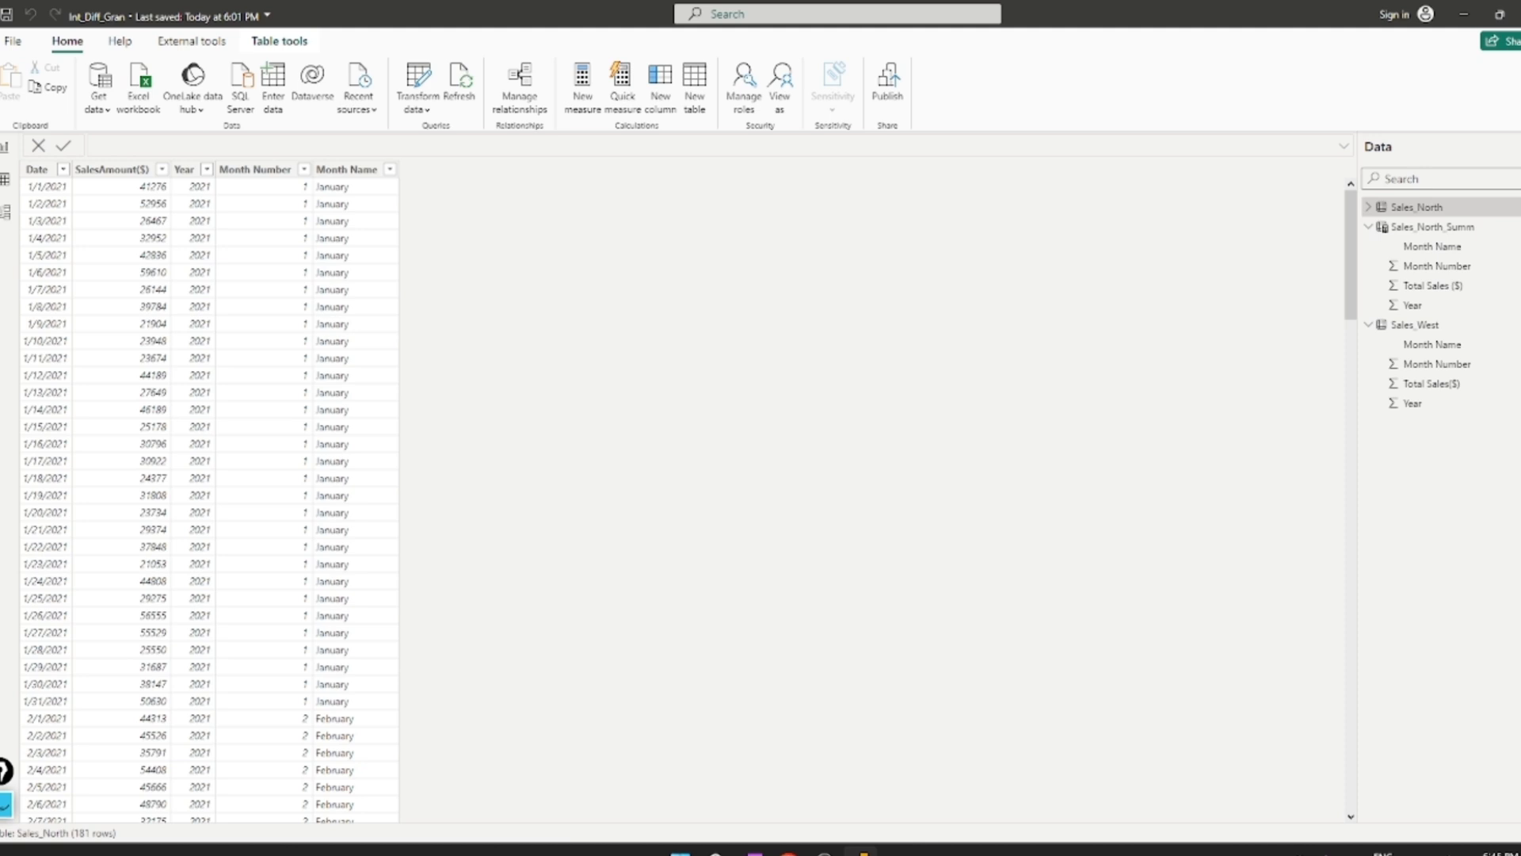
- Create a new calculated table and start its formula with an open UNION function
{"action": "left_click", "coordinate": [695, 89]}
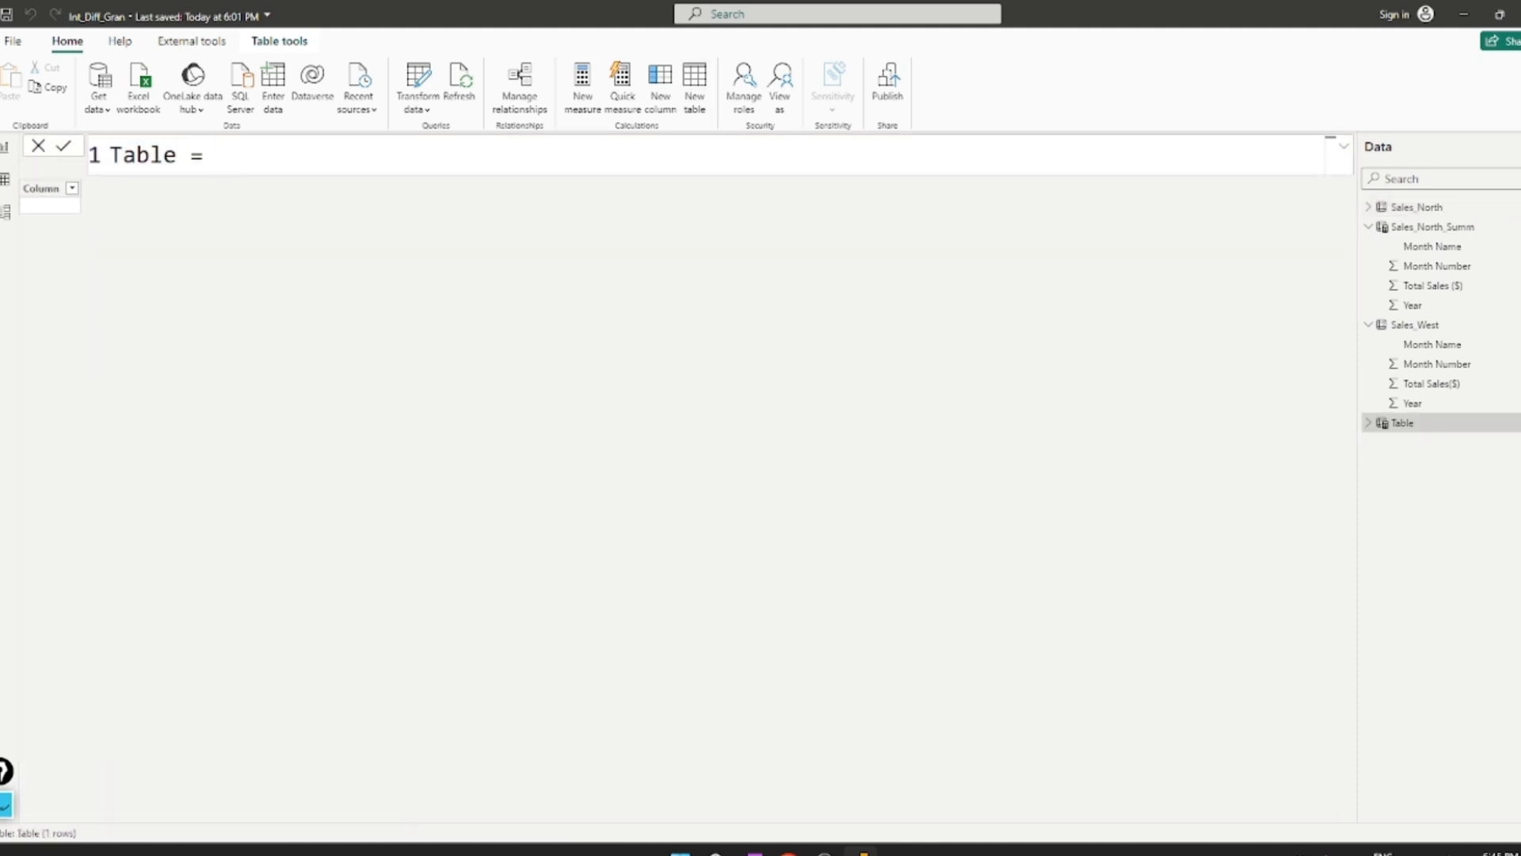
{"action": "type", "text": "UNION"}
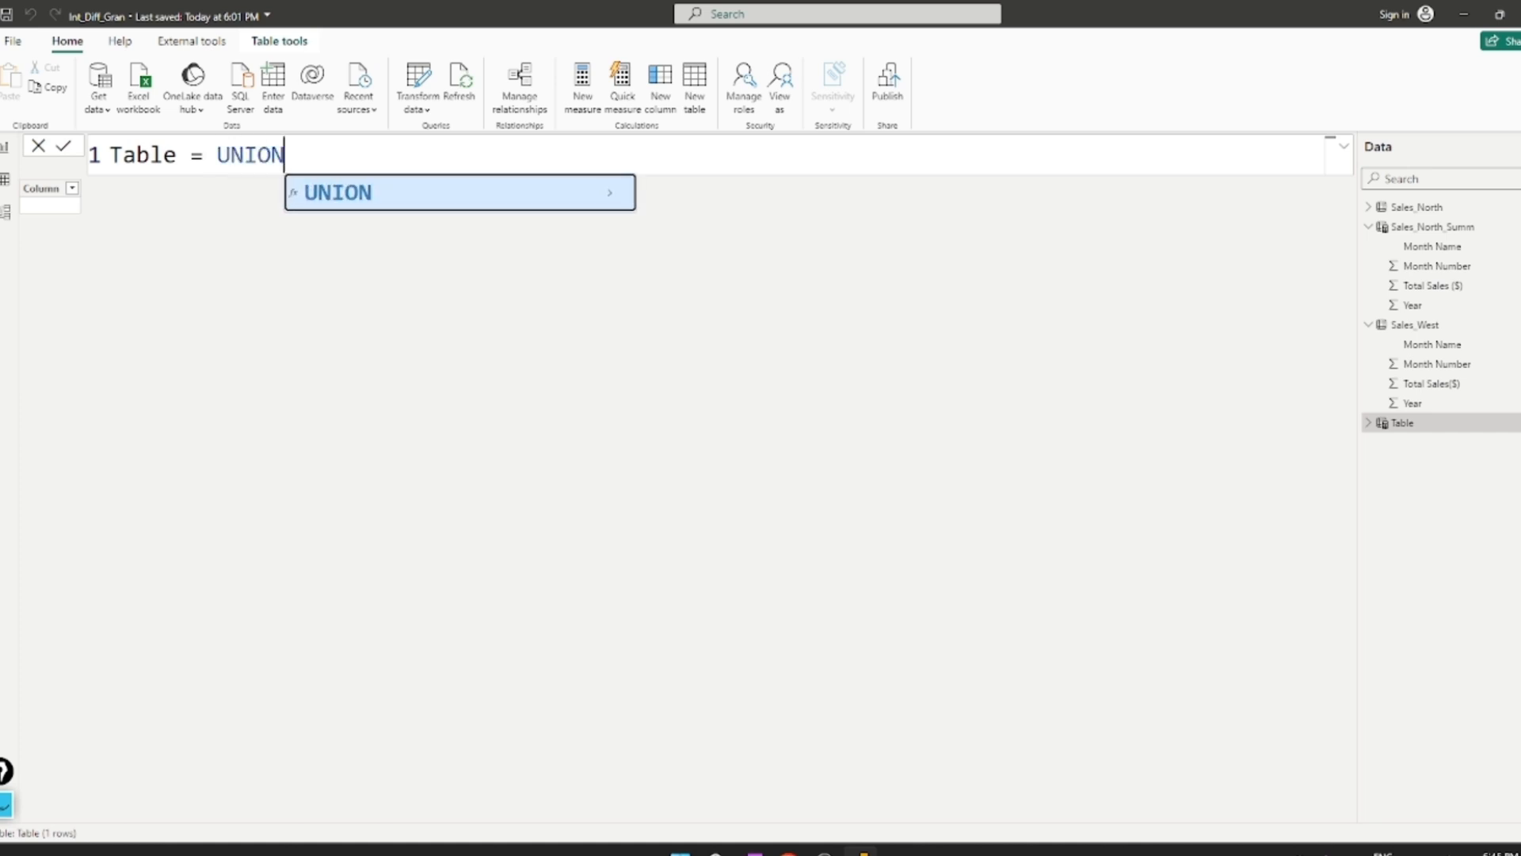
{"action": "type", "text": "("}
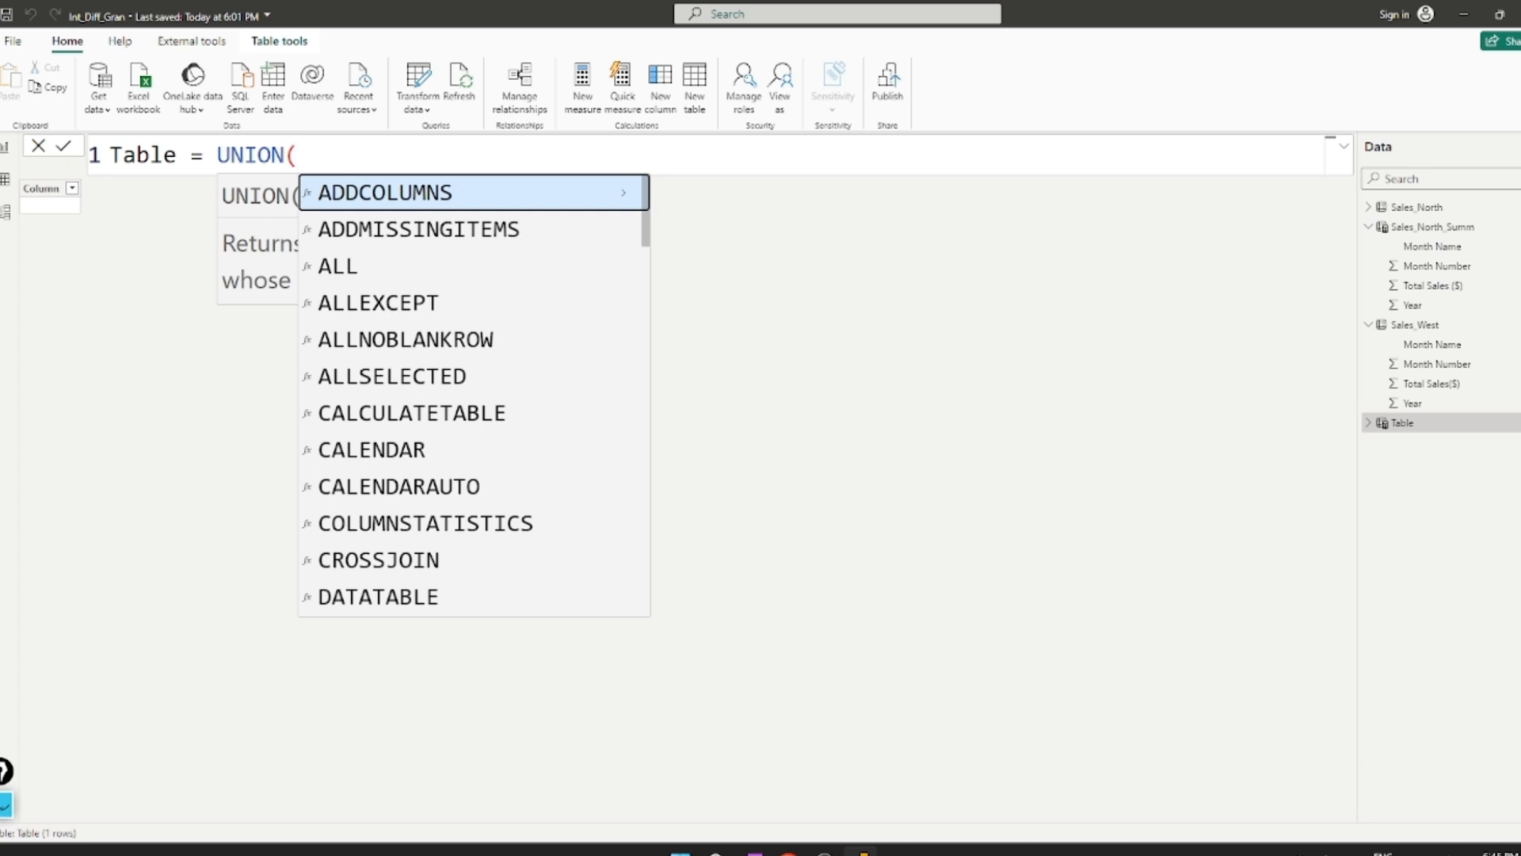
{"action": "key", "text": "Escape"}
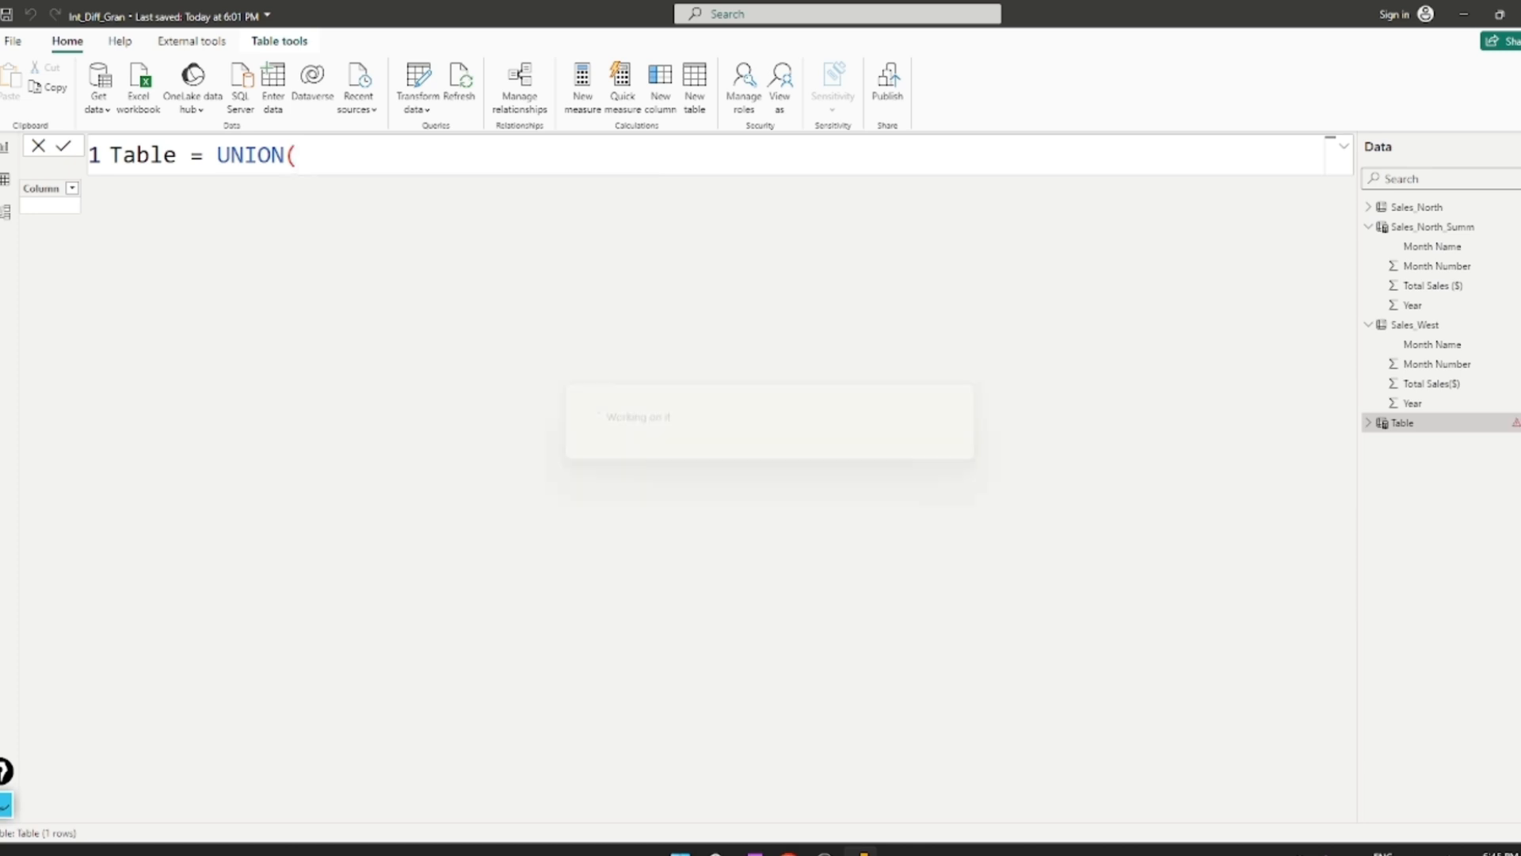
{"action": "key", "text": "Return"}
{"action": "left_click", "coordinate": [311, 156]}
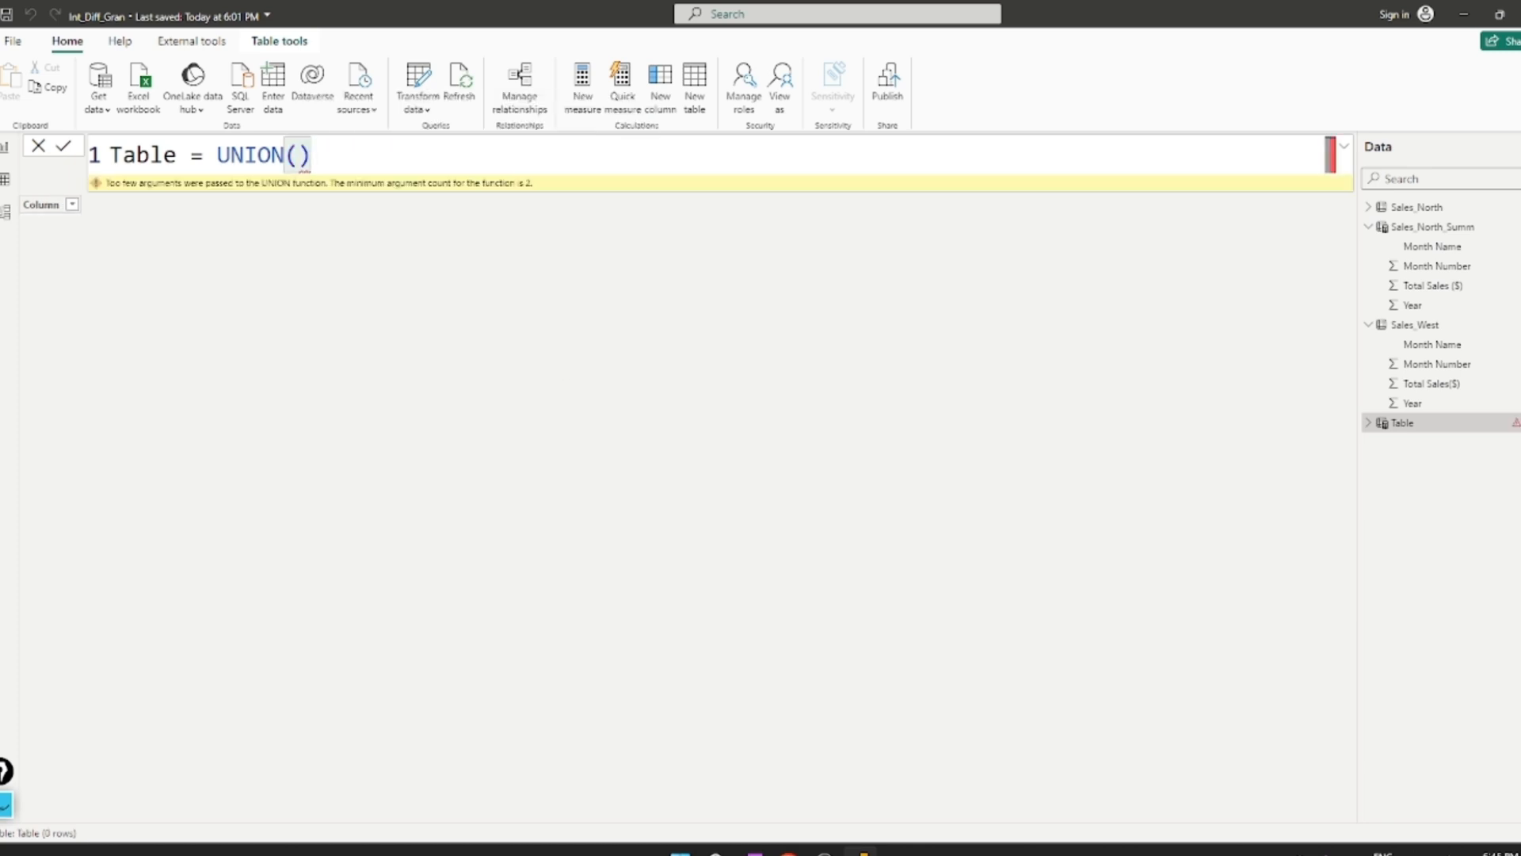
{"action": "key", "text": "BackSpace"}
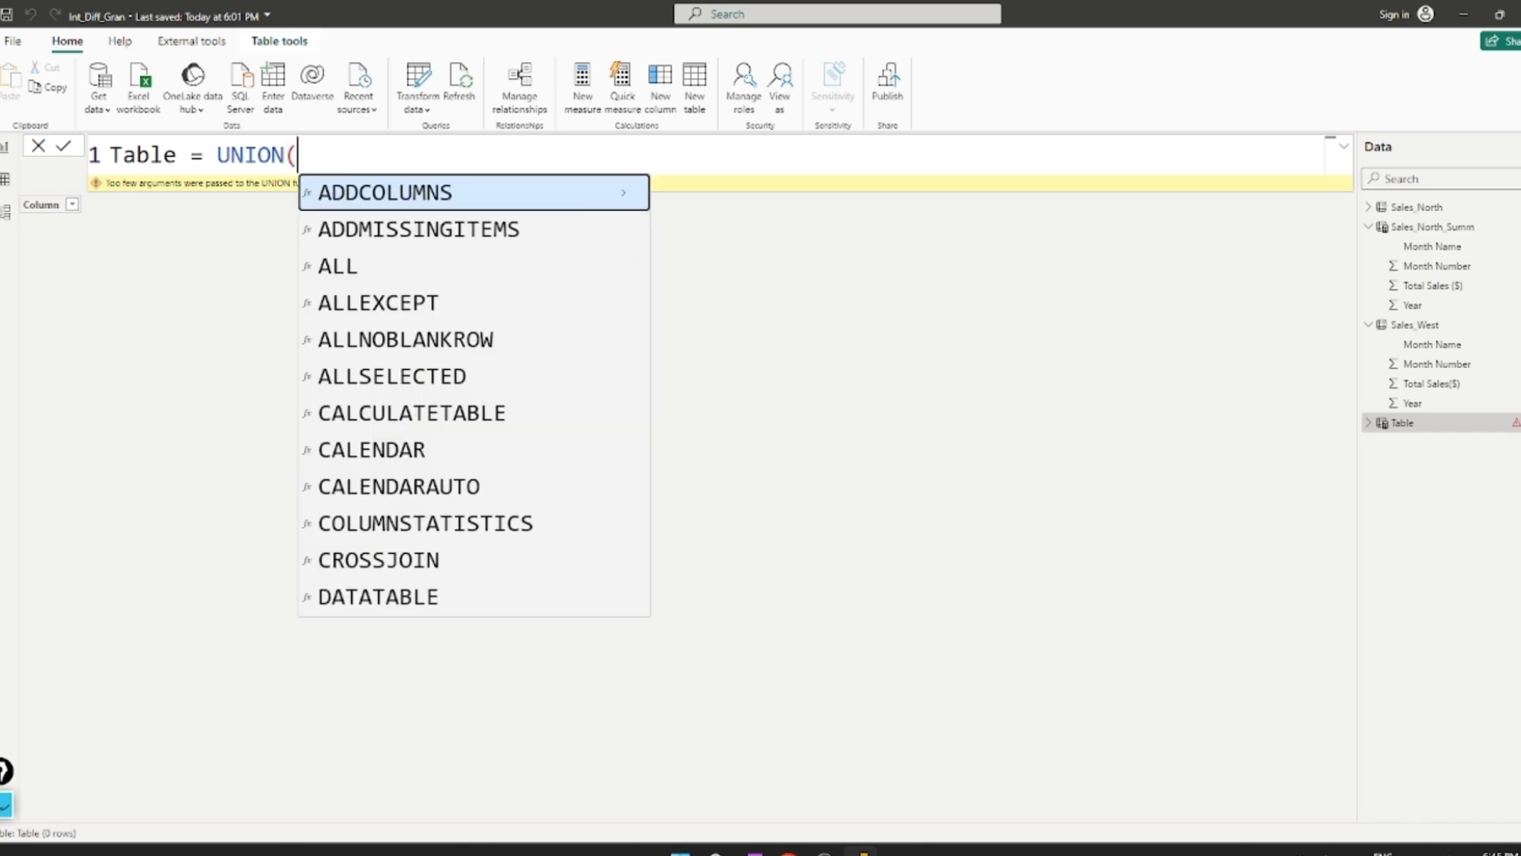
- Enter the Sales_West table as the first argument of the UNION function, followed by a comma
{"action": "type", "text": "Sal"}
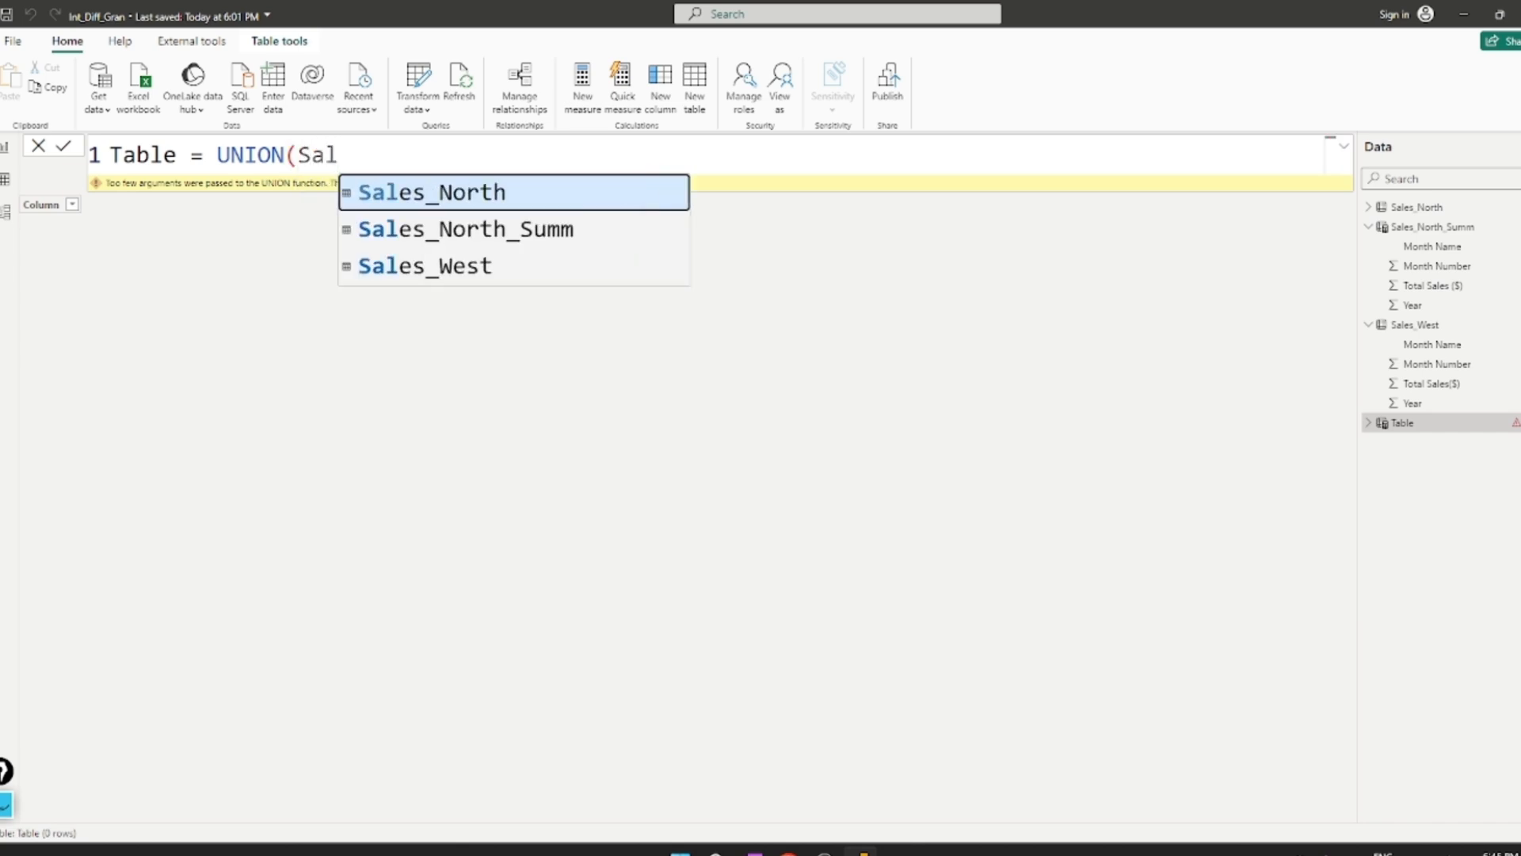
{"action": "key", "text": "Down"}
{"action": "key", "text": "Down"}
{"action": "key", "text": "Tab"}
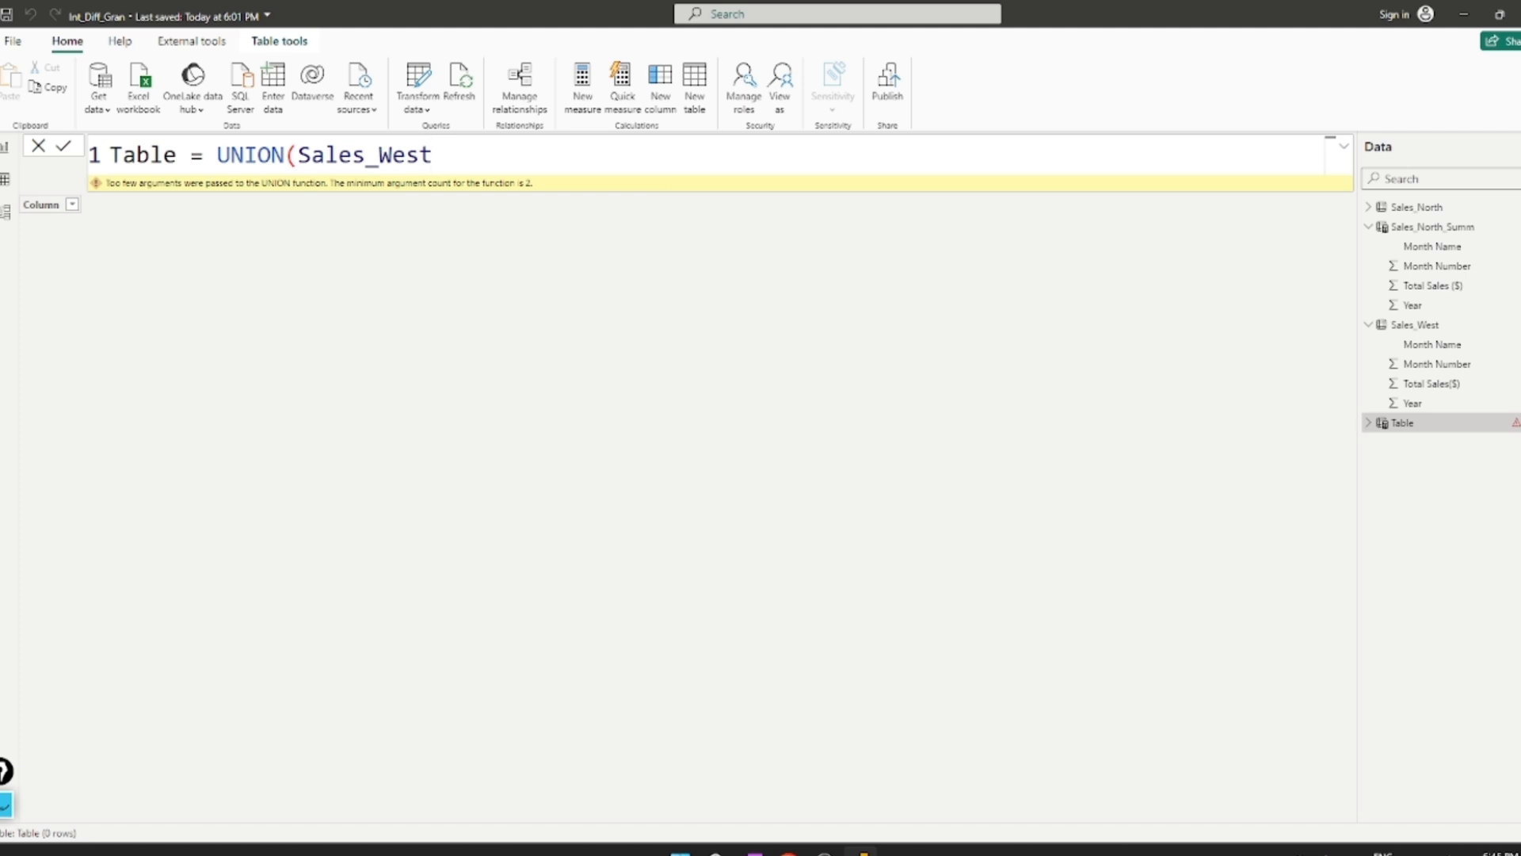
{"action": "type", "text": ","}
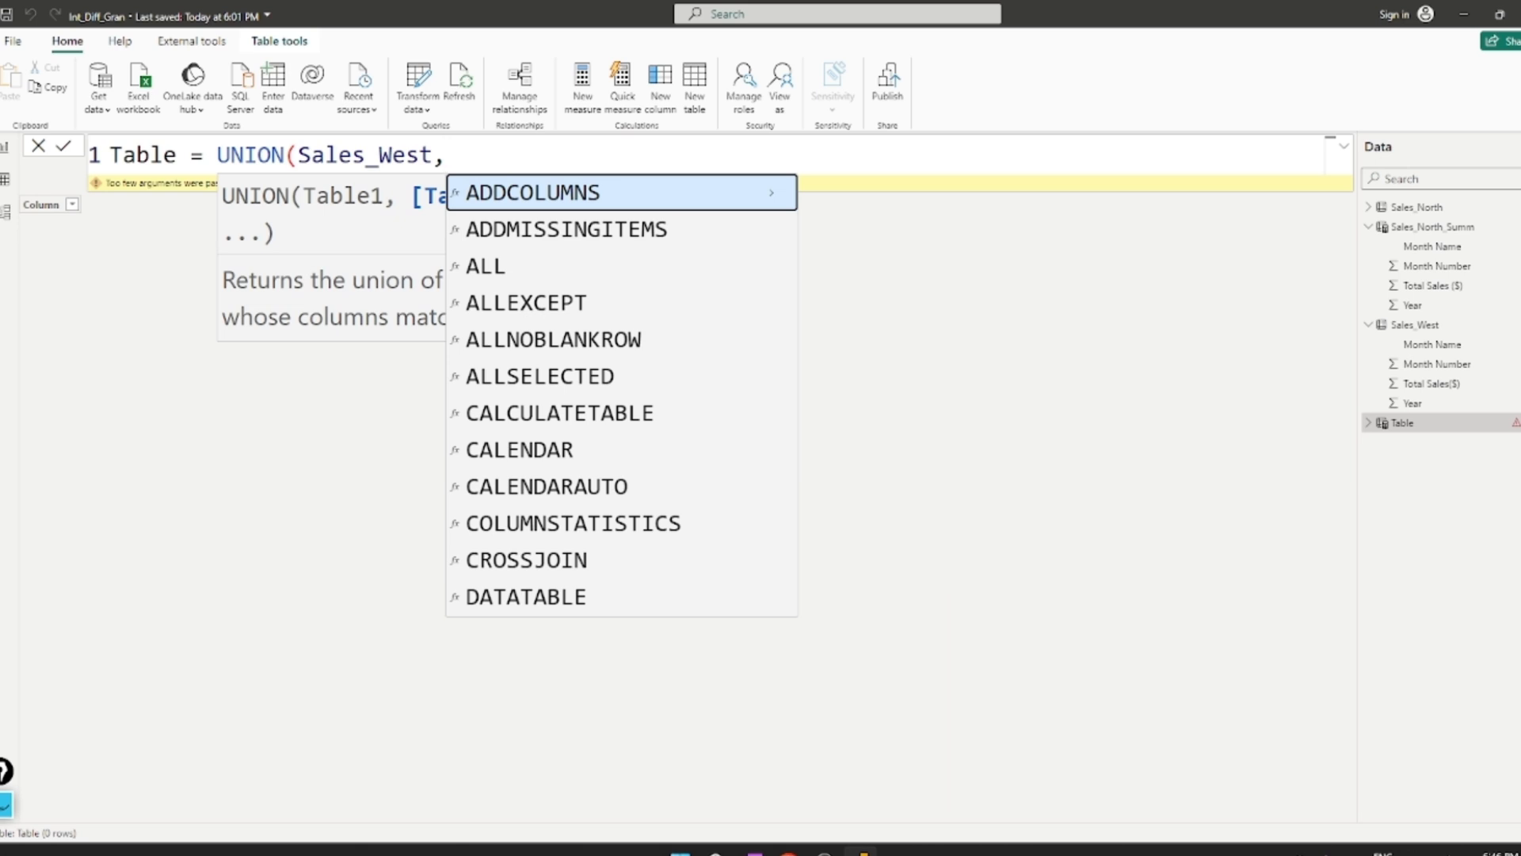
- Start a SUMMARIZE function as the second UNION argument, with Sales_North_Summ as its table
{"action": "type", "text": "SUM"}
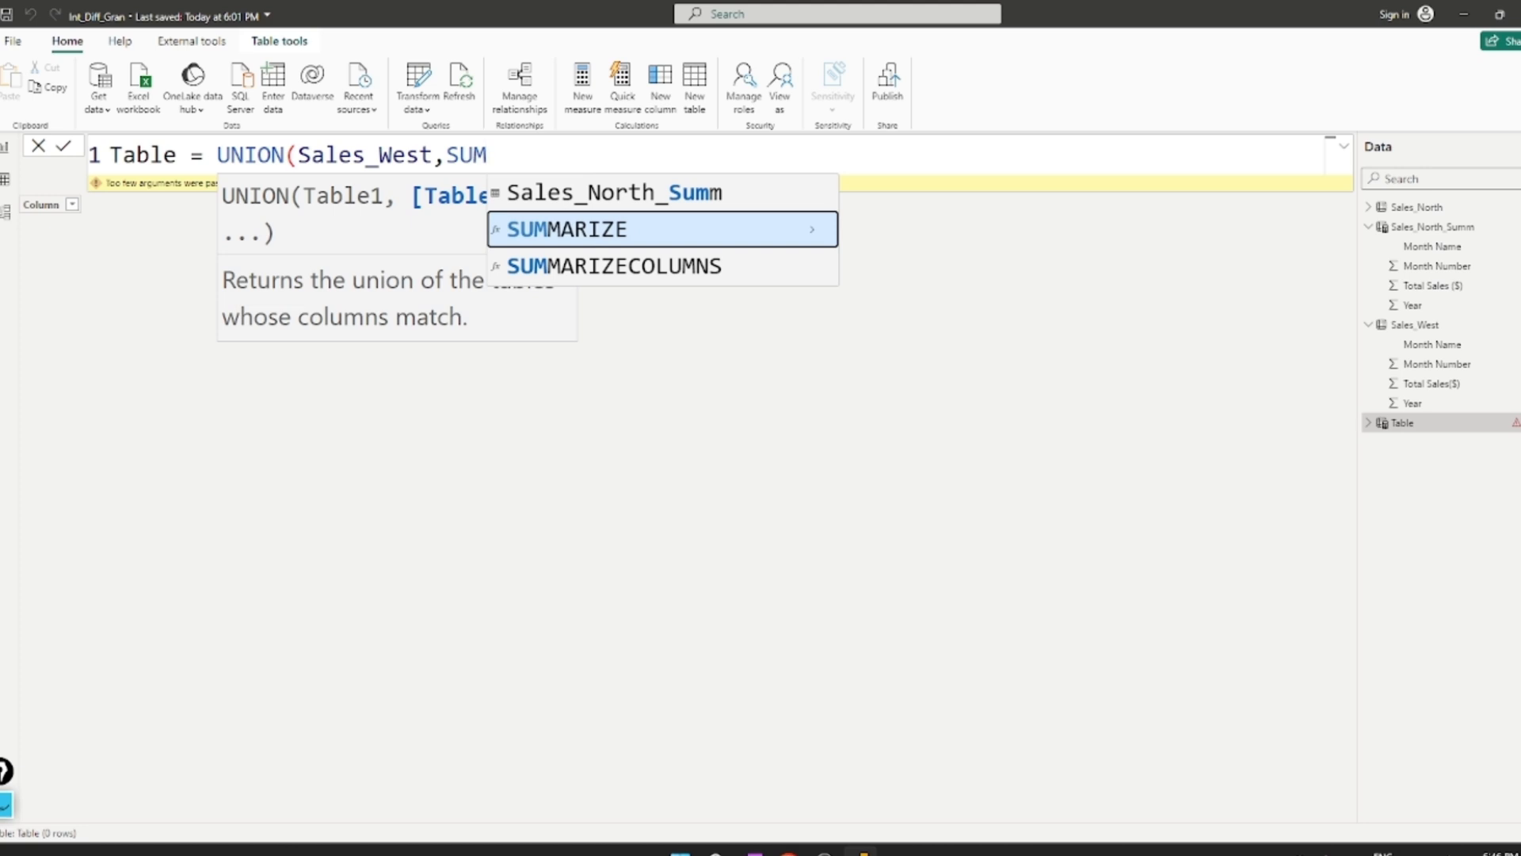
{"action": "key", "text": "Tab"}
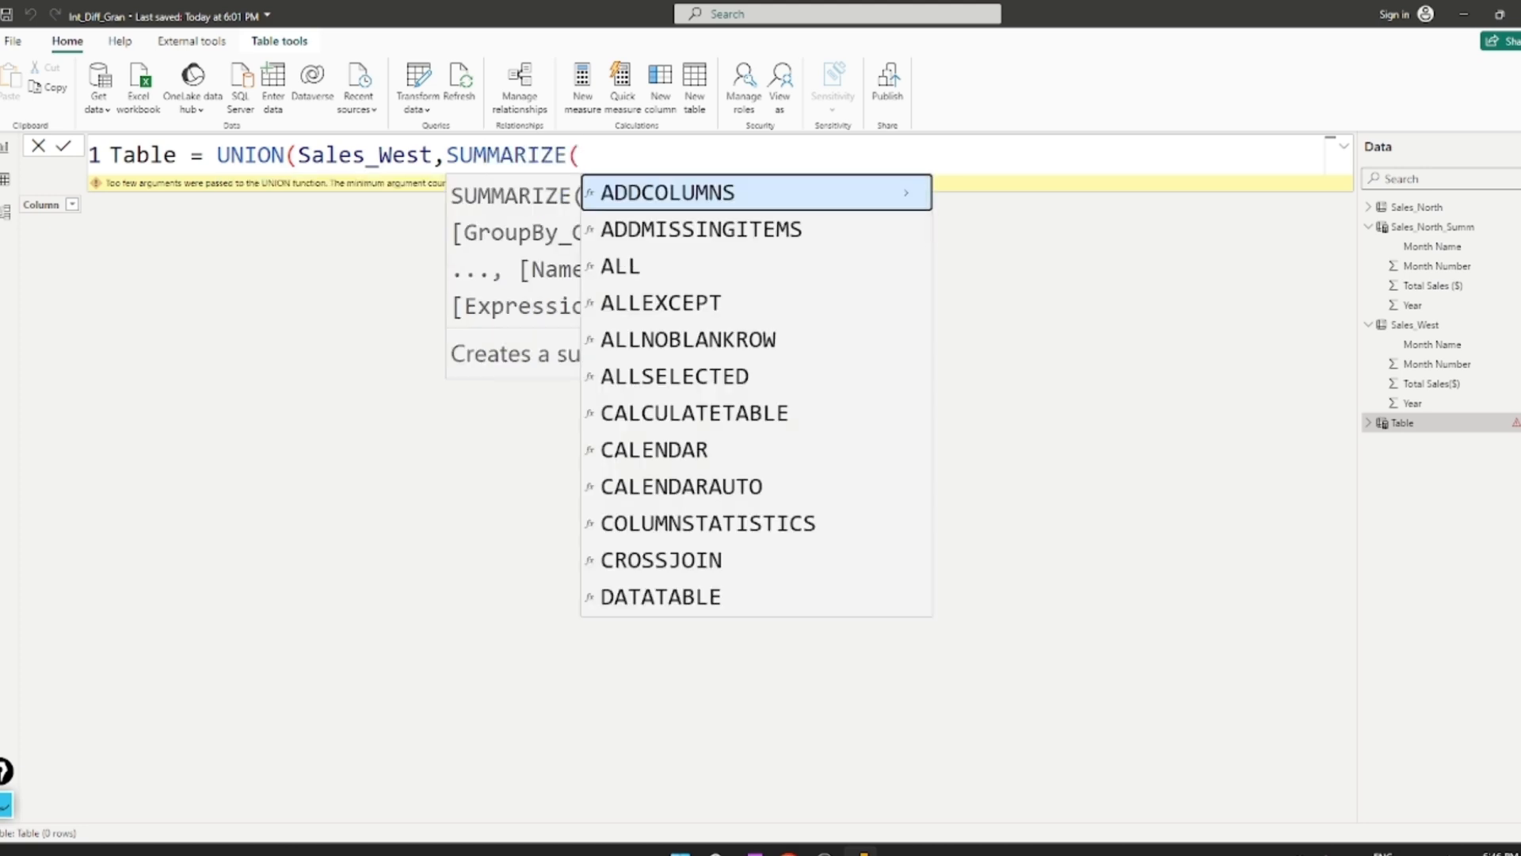
{"action": "type", "text": "Sal"}
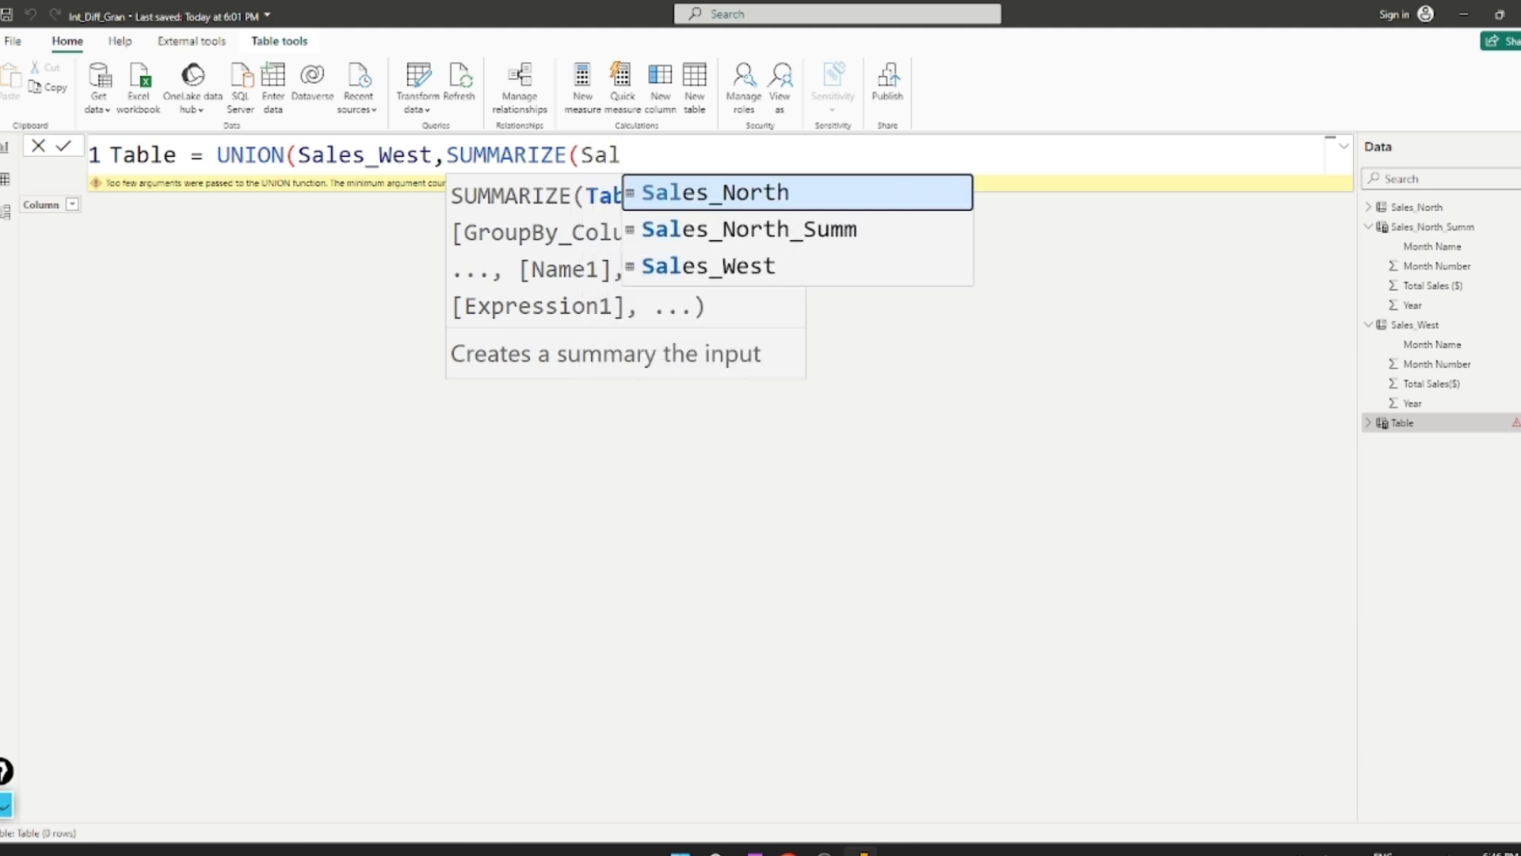
{"action": "key", "text": "Down"}
{"action": "key", "text": "Tab"}
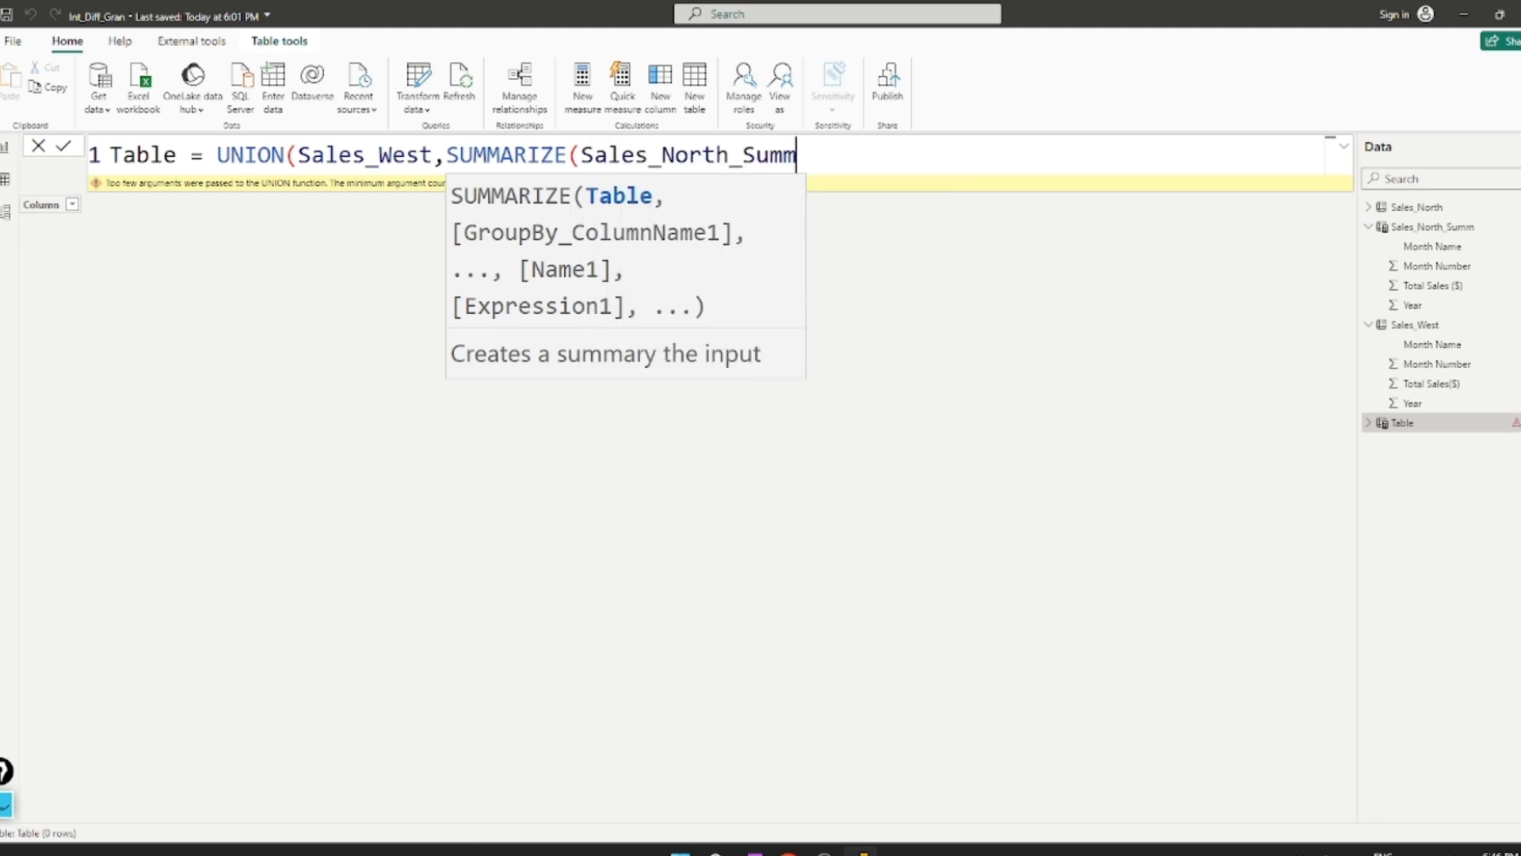
{"action": "type", "text": ","}
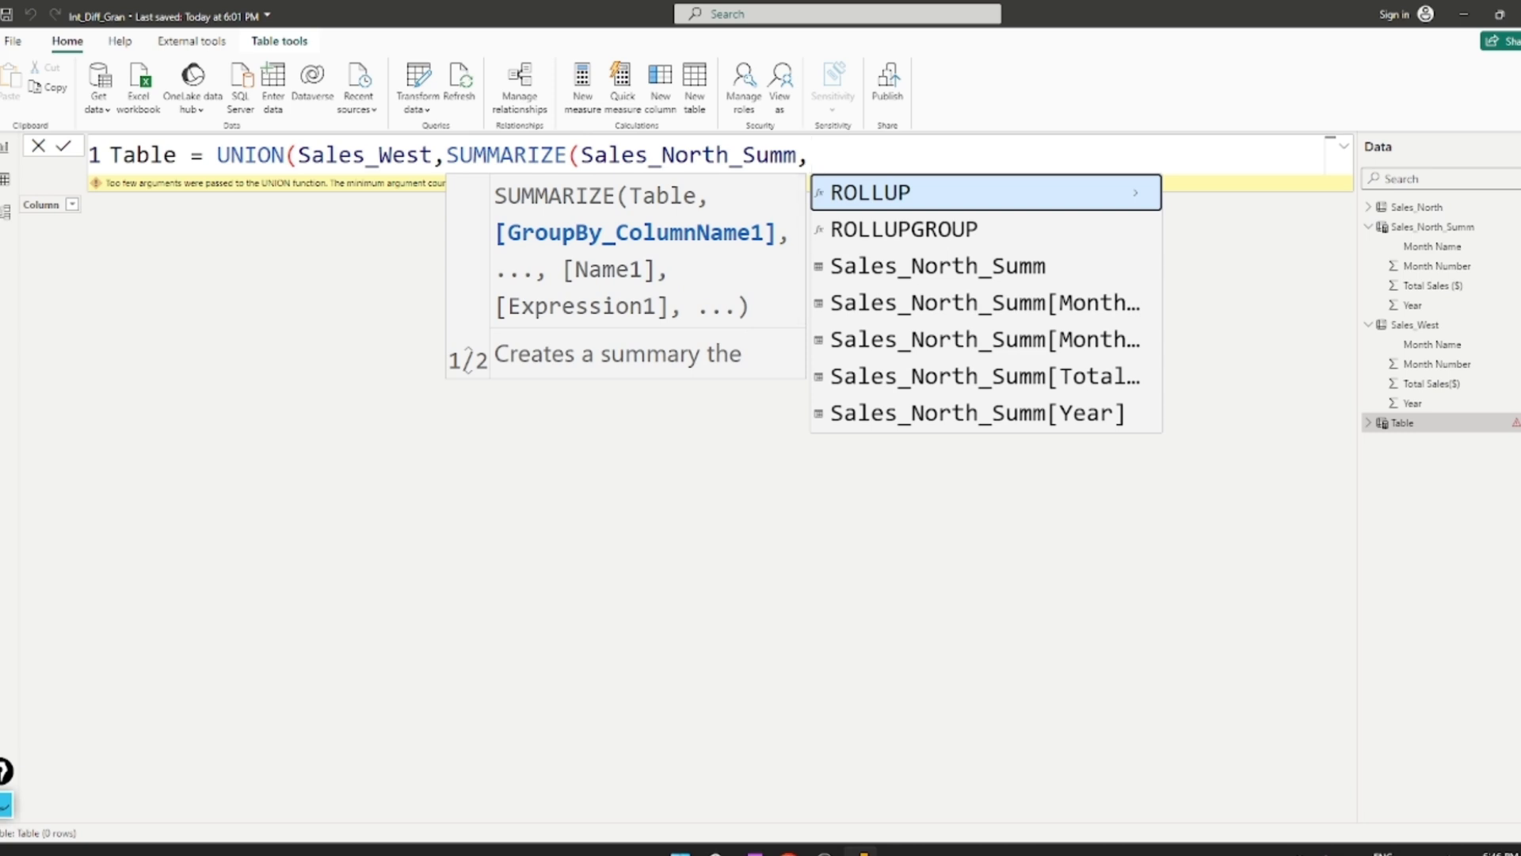
{"action": "type", "text": "Sa"}
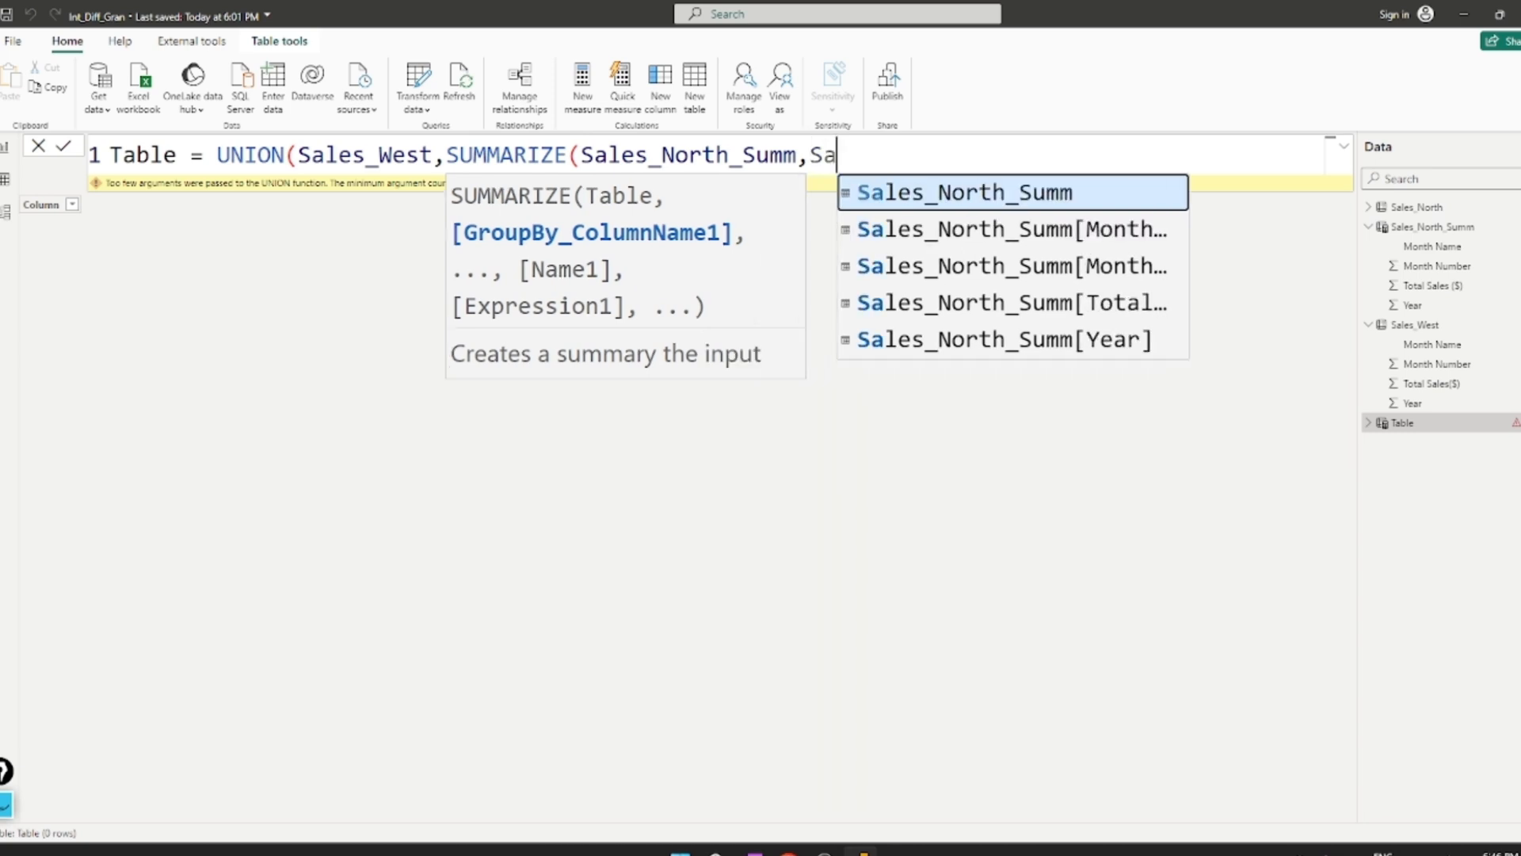
{"action": "key", "text": "BackSpace"}
{"action": "key", "text": "BackSpace"}
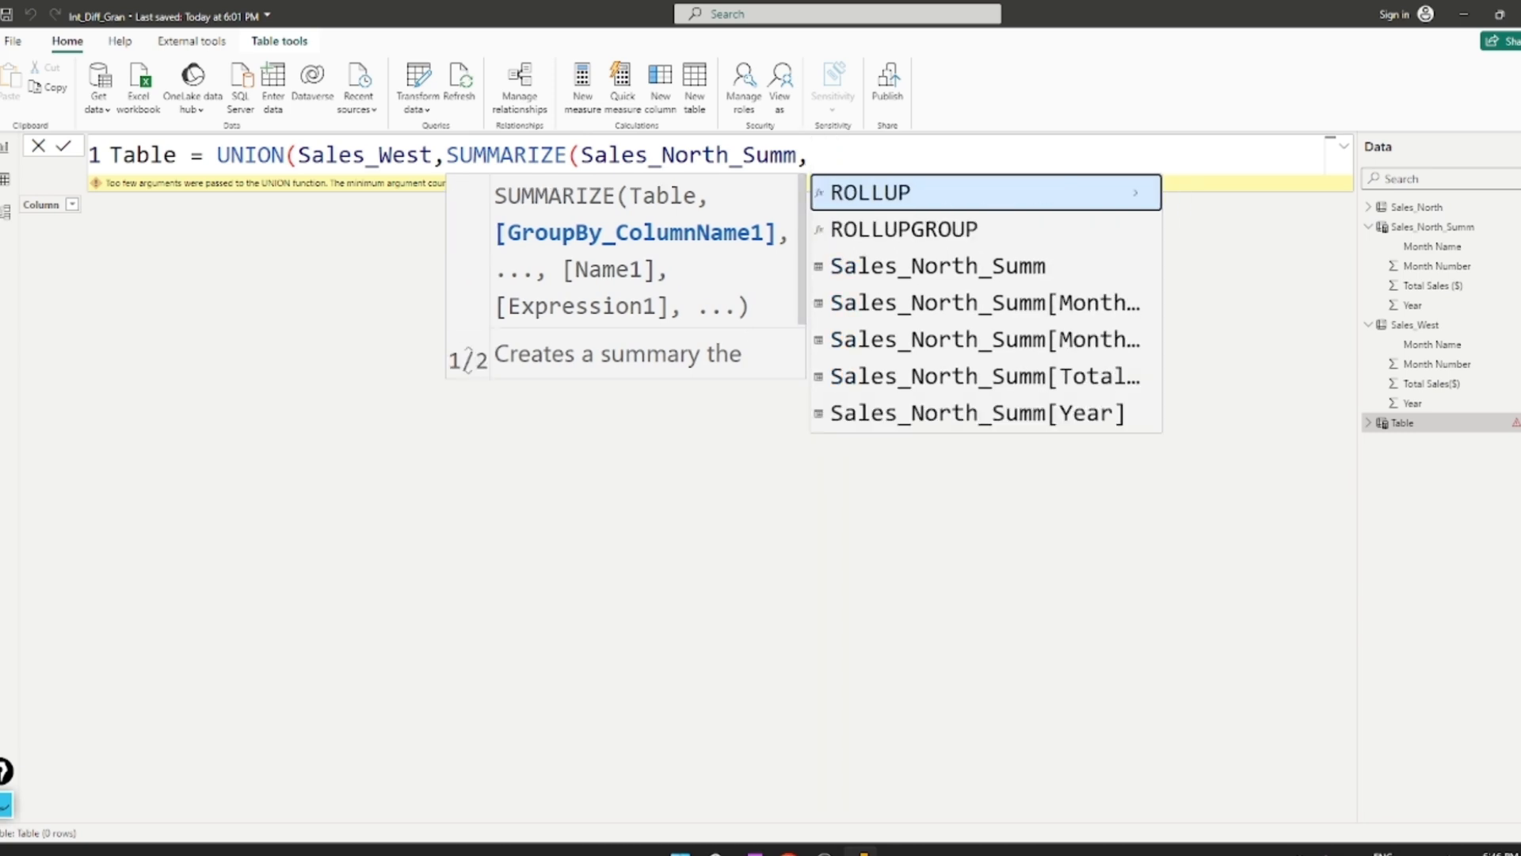
{"action": "type", "text": "["}
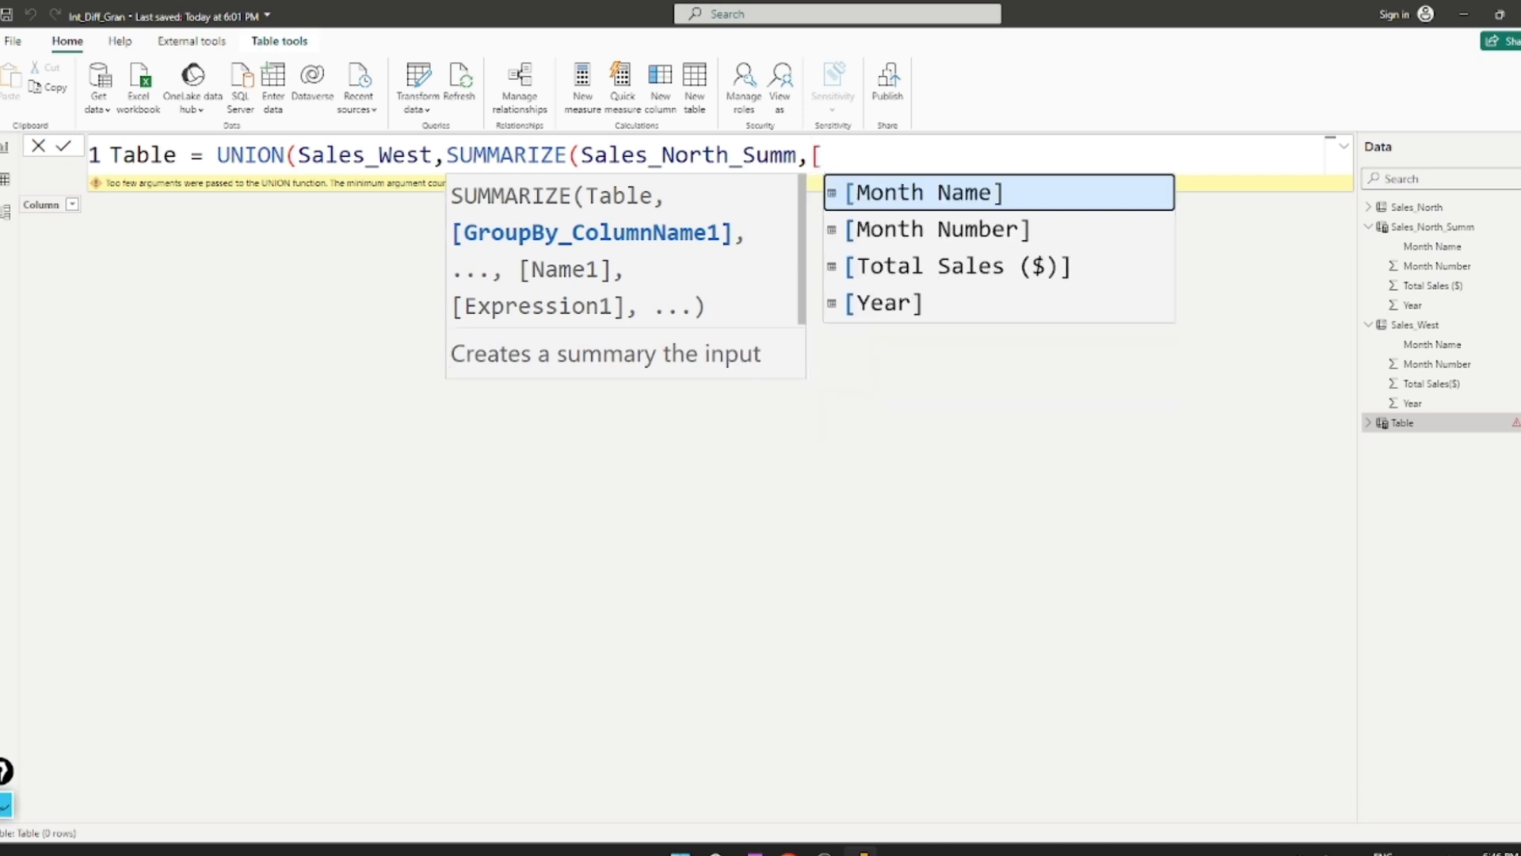
{"action": "key", "text": "BackSpace"}
- Add Sales_North_Summ[Year] as the first group-by column of the SUMMARIZE function
{"action": "type", "text": "Sa"}
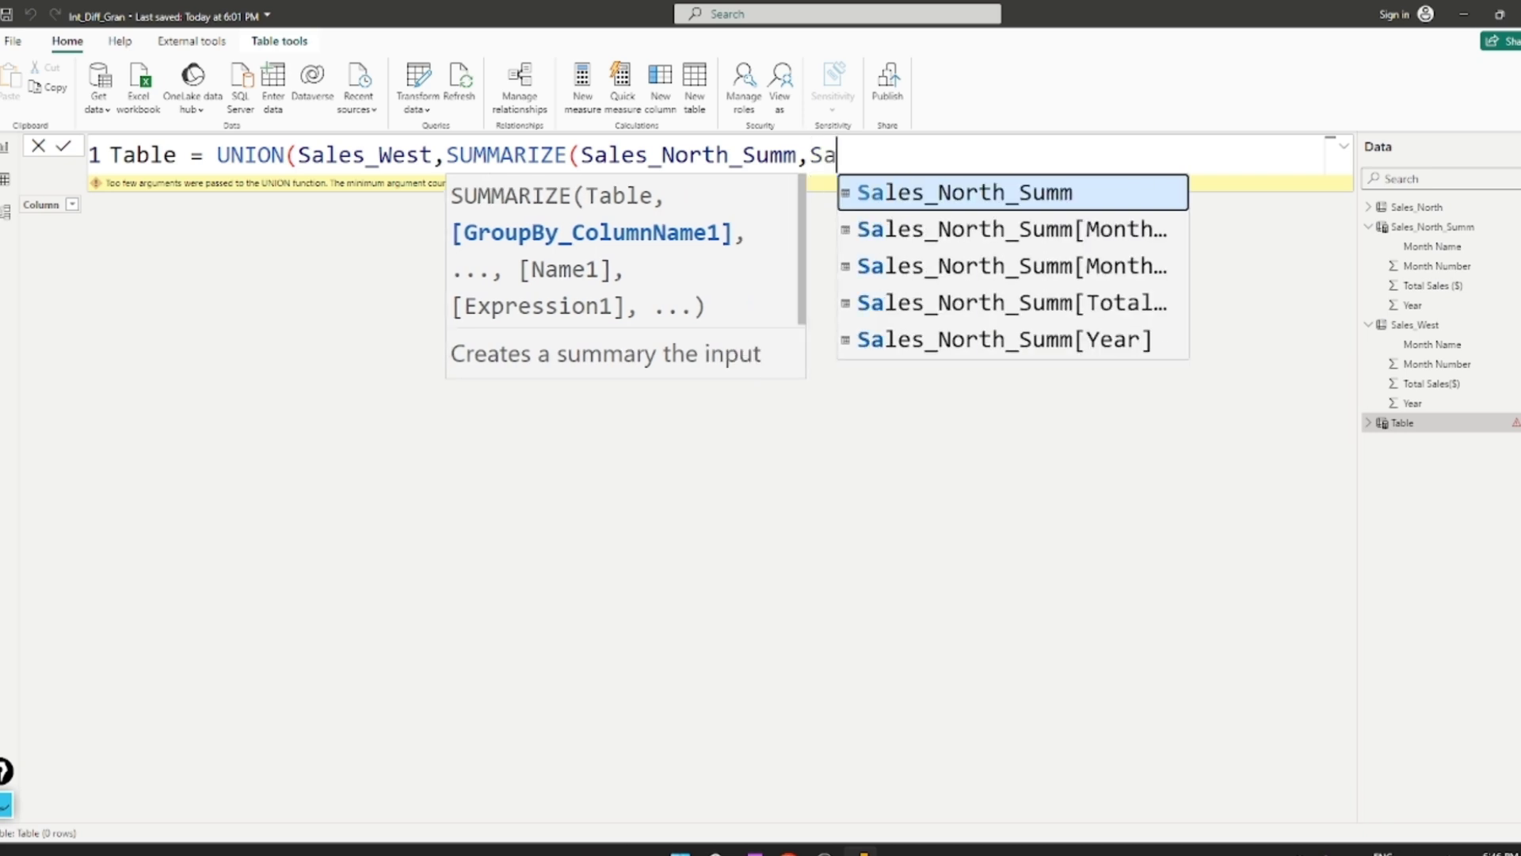
{"action": "key", "text": "Down"}
{"action": "key", "text": "Down"}
{"action": "key", "text": "Down"}
{"action": "key", "text": "Down"}
{"action": "key", "text": "Tab"}
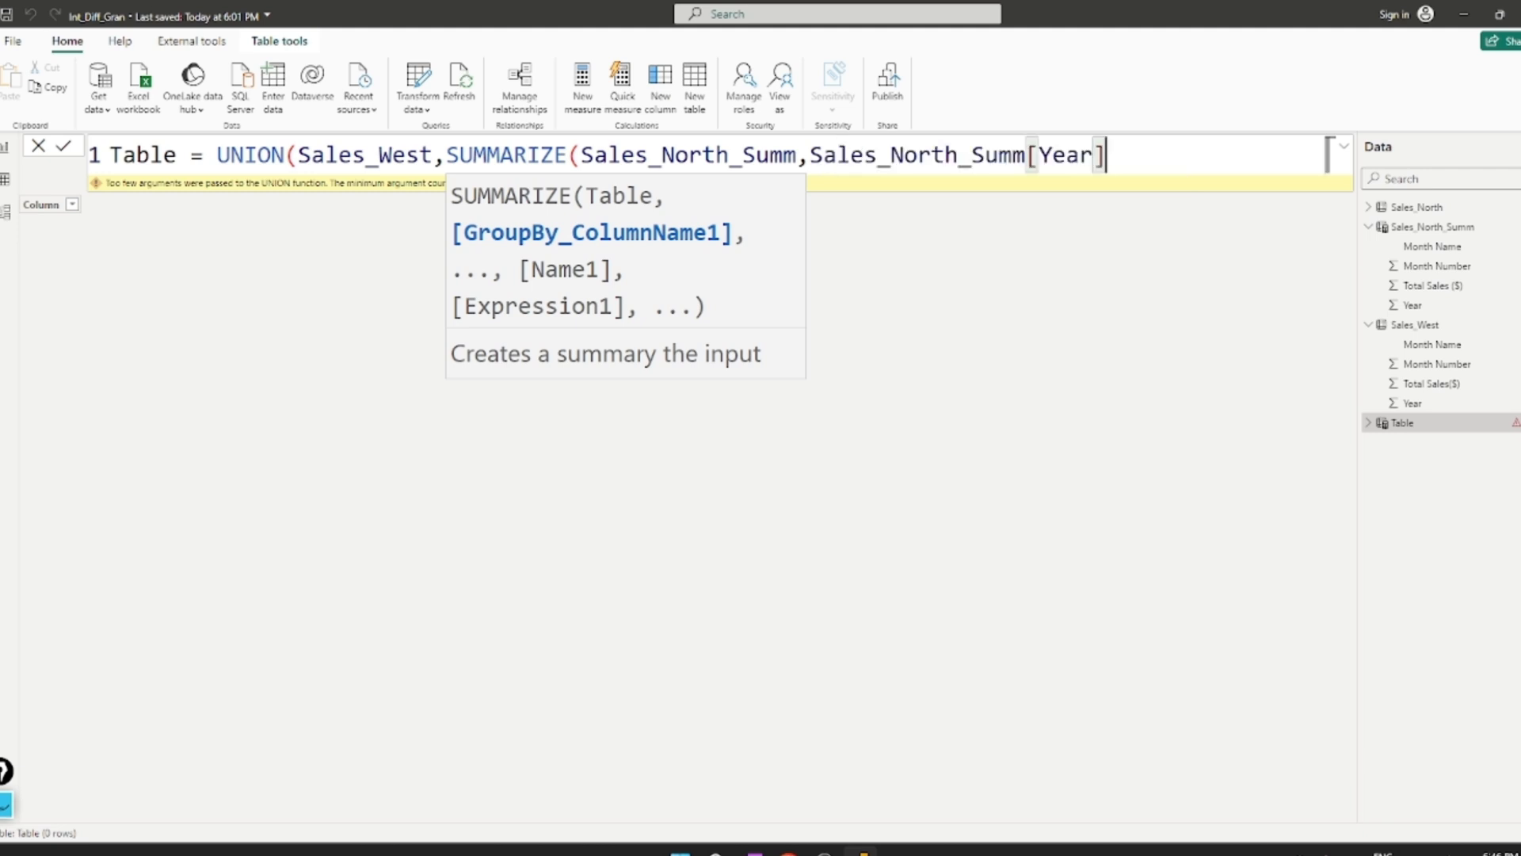
{"action": "type", "text": ","}
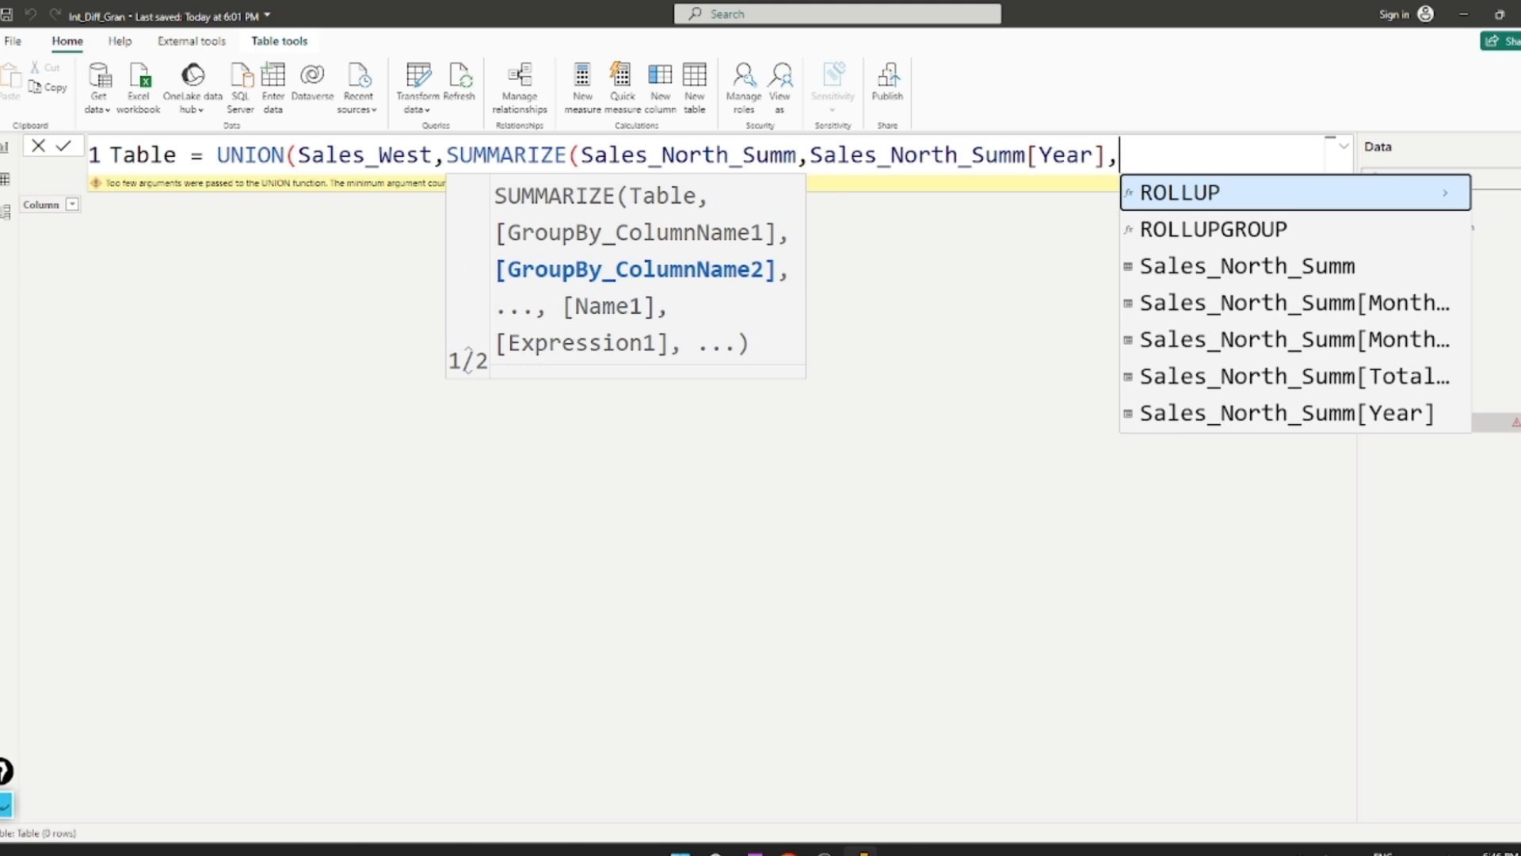
- Add the Month Number and Month Name columns of Sales_North_Summ as the following SUMMARIZE group-by columns
{"action": "type", "text": "S"}
{"action": "key", "text": "Down"}
{"action": "key", "text": "Down"}
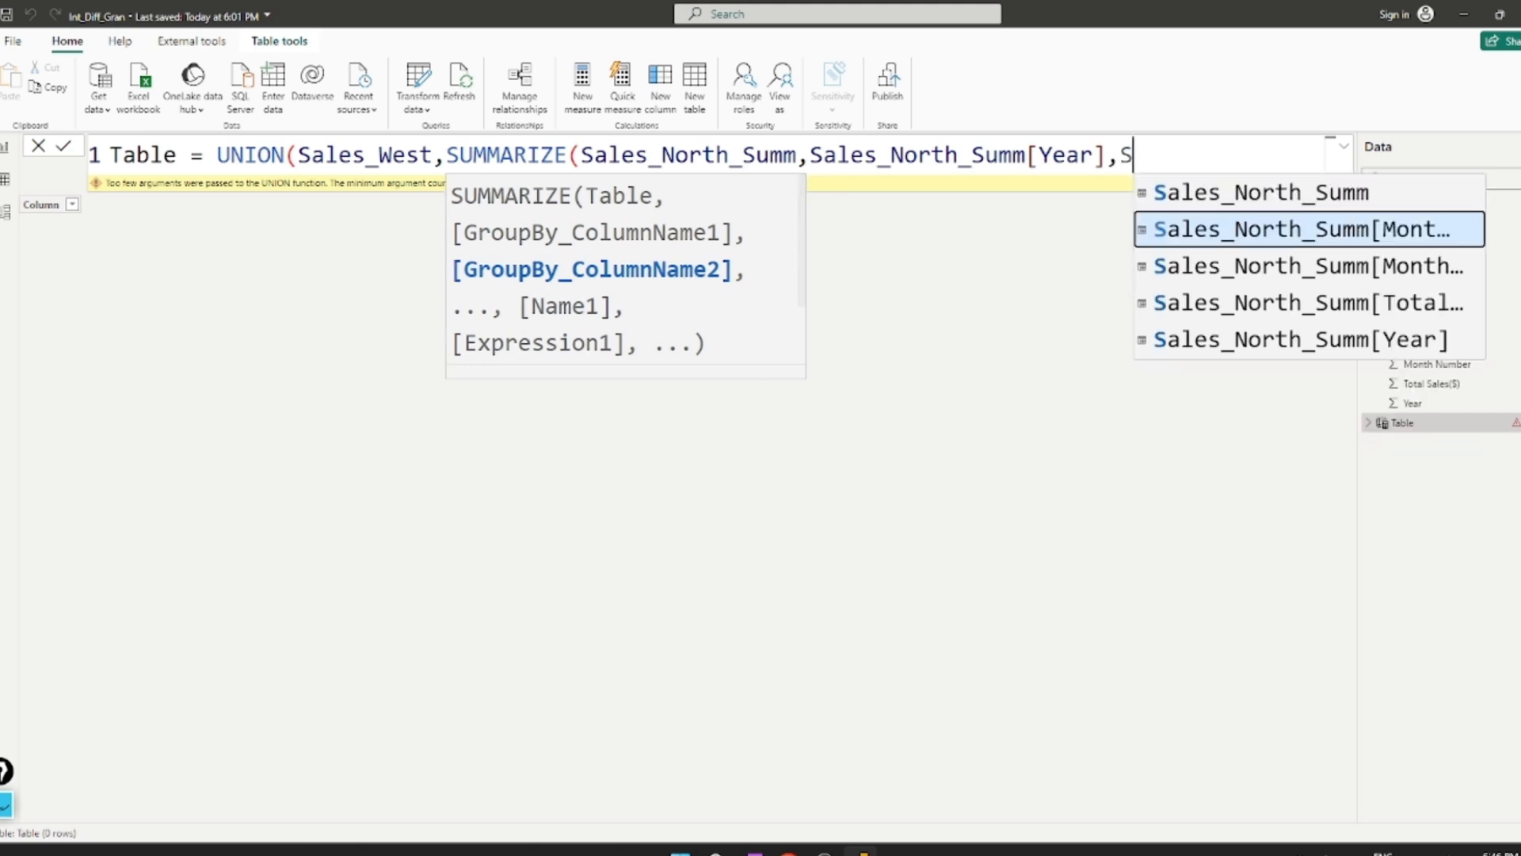
{"action": "key", "text": "Tab"}
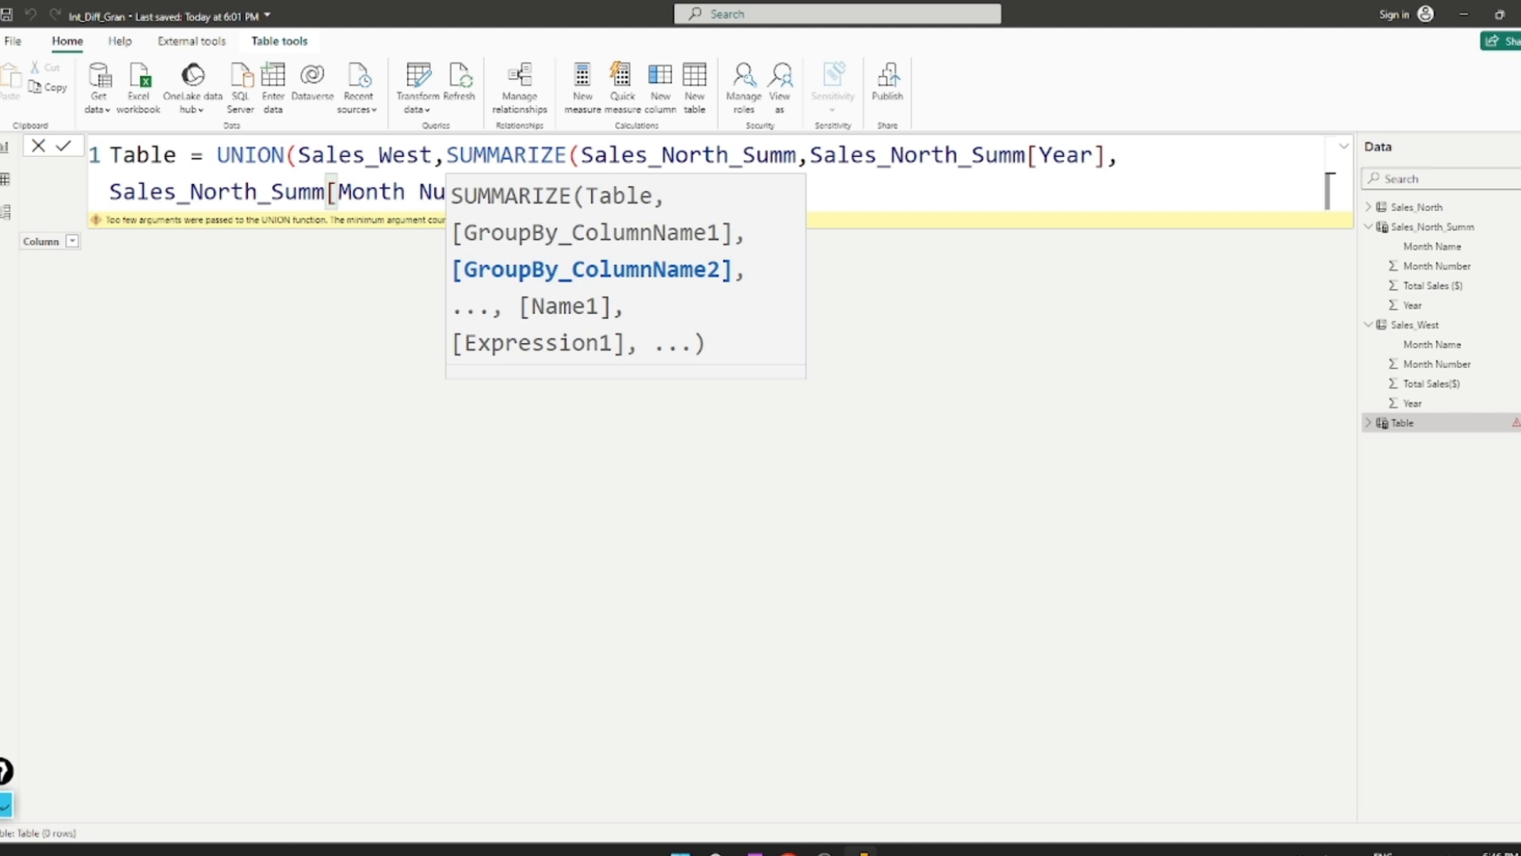
{"action": "type", "text": ",Sa"}
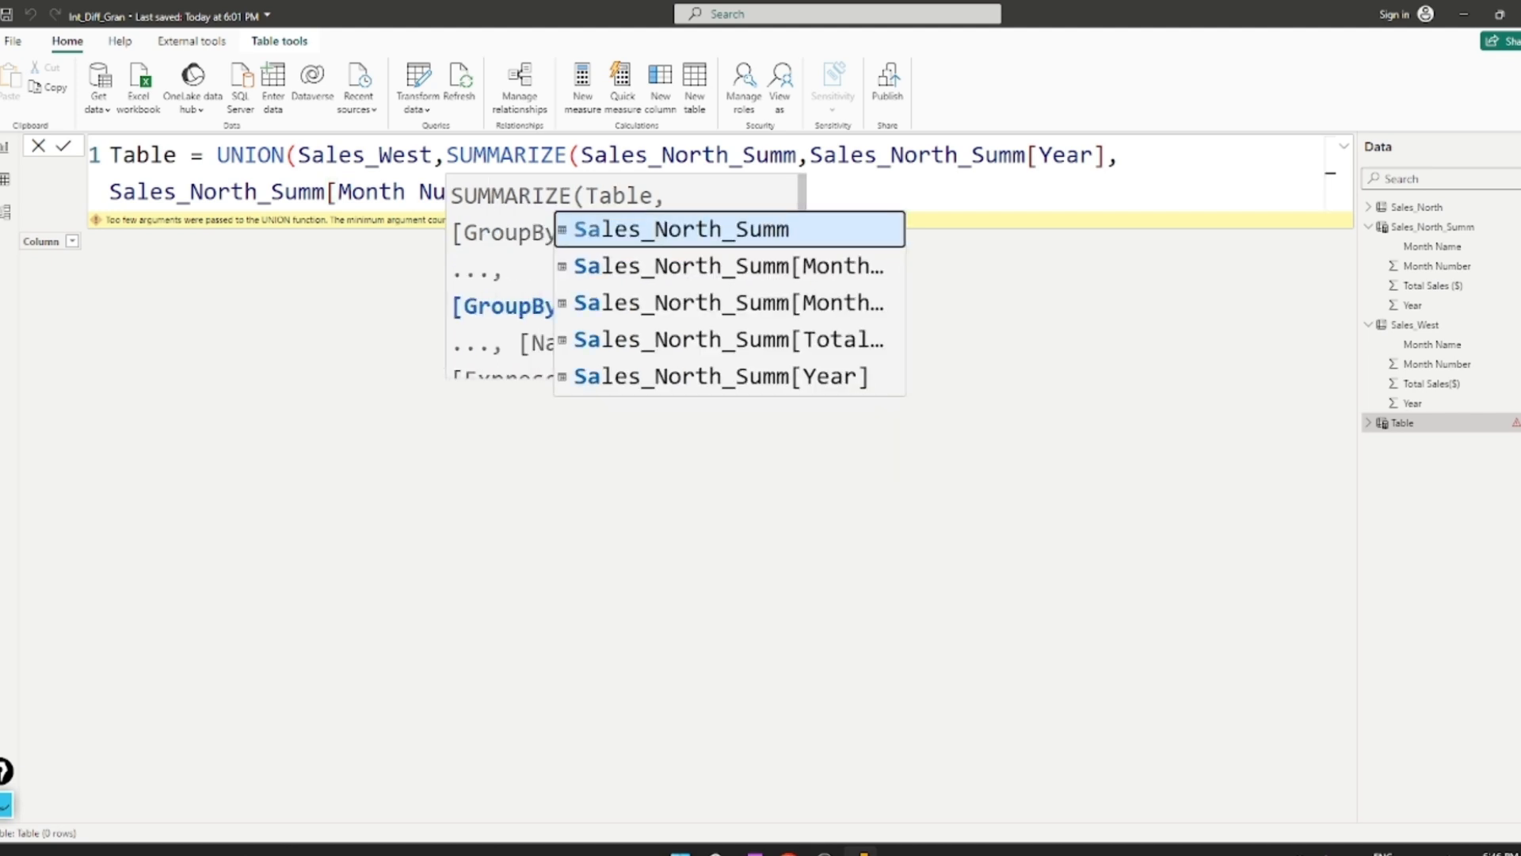
{"action": "key", "text": "Down"}
{"action": "key", "text": "Tab"}
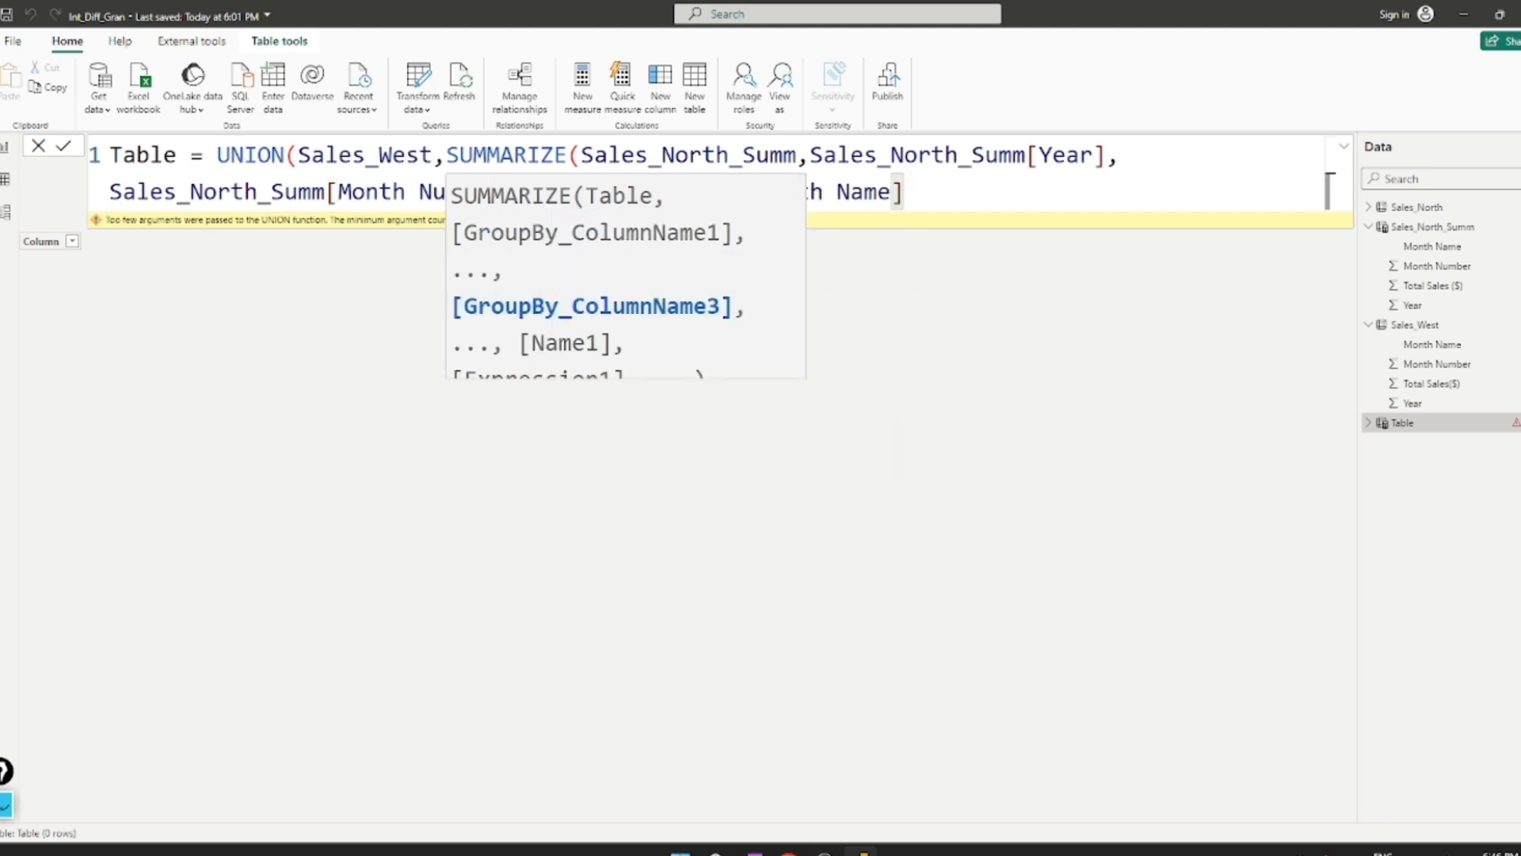
- Add Sales_North_Summ[Total Sales ($)] as the fourth column argument of the SUMMARIZE function
{"action": "type", "text": ",S"}
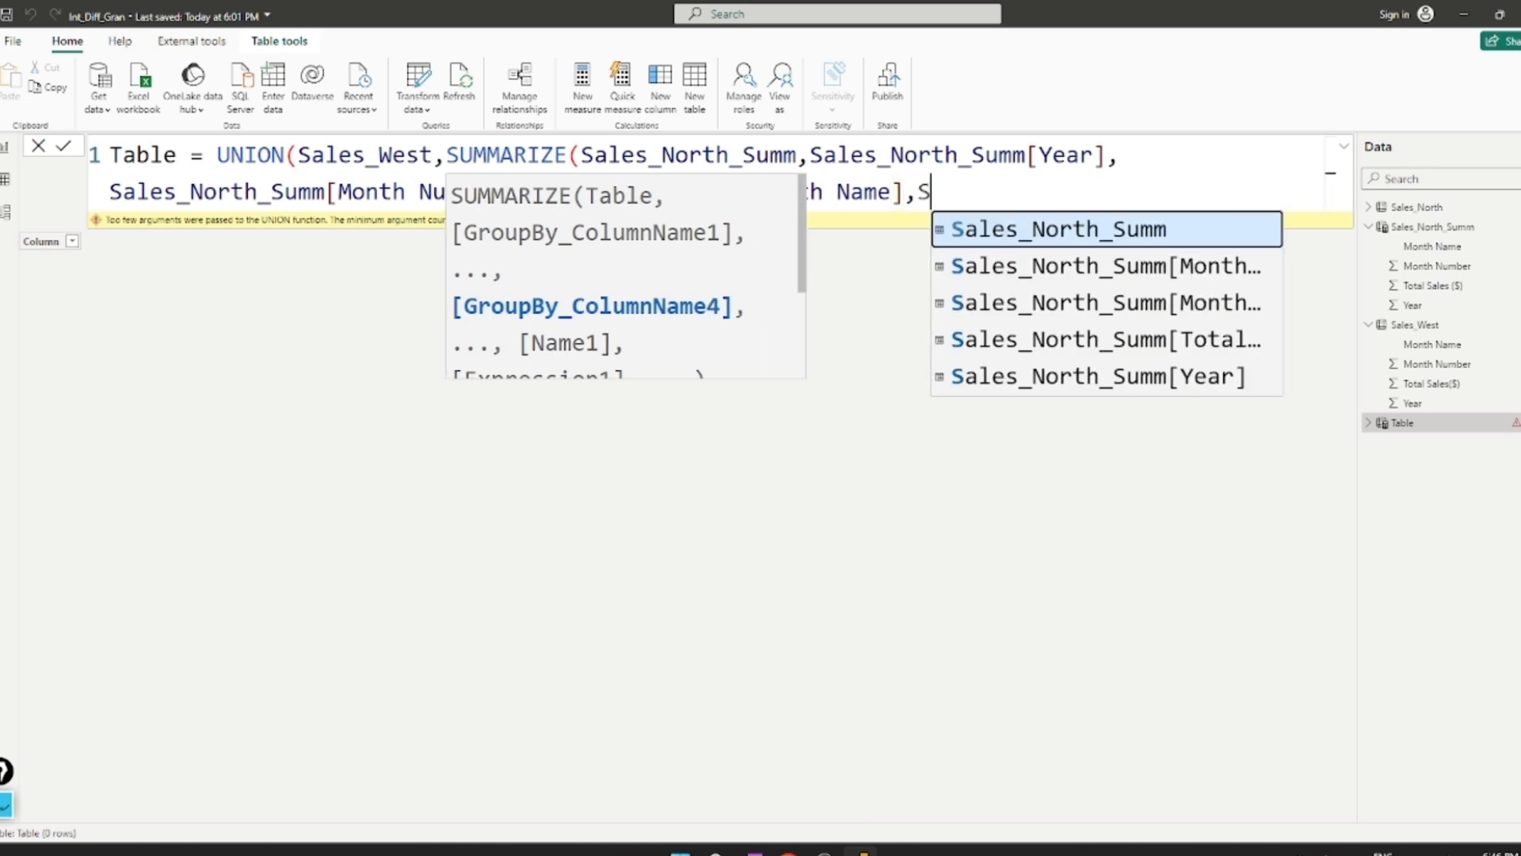
{"action": "key", "text": "Down"}
{"action": "key", "text": "Down"}
{"action": "key", "text": "Down"}
{"action": "key", "text": "Tab"}
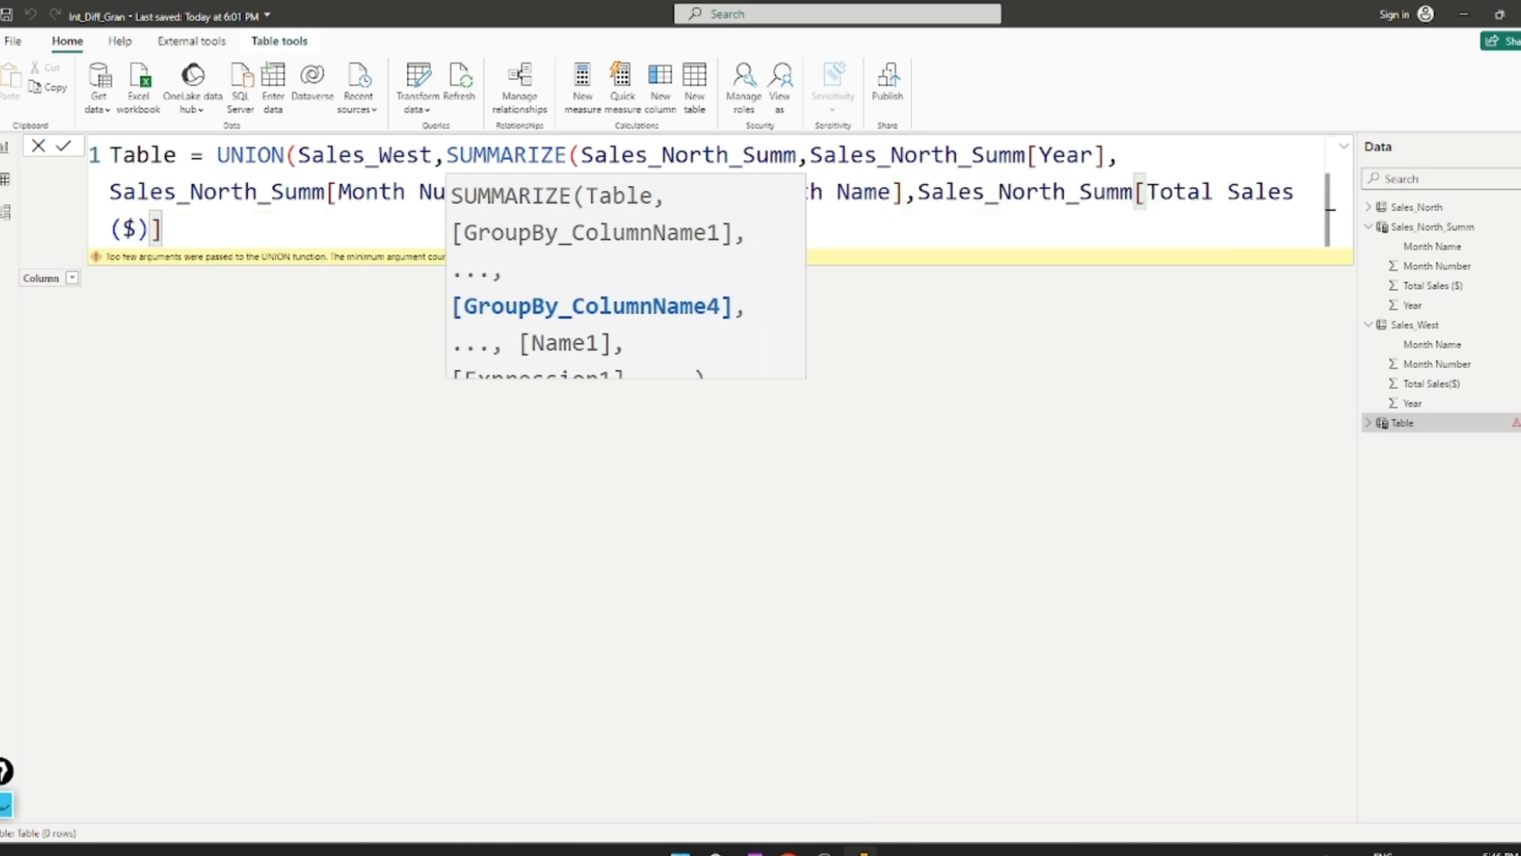
- Close the SUMMARIZE and UNION functions and commit the calculated table formula
{"action": "type", "text": ")"}
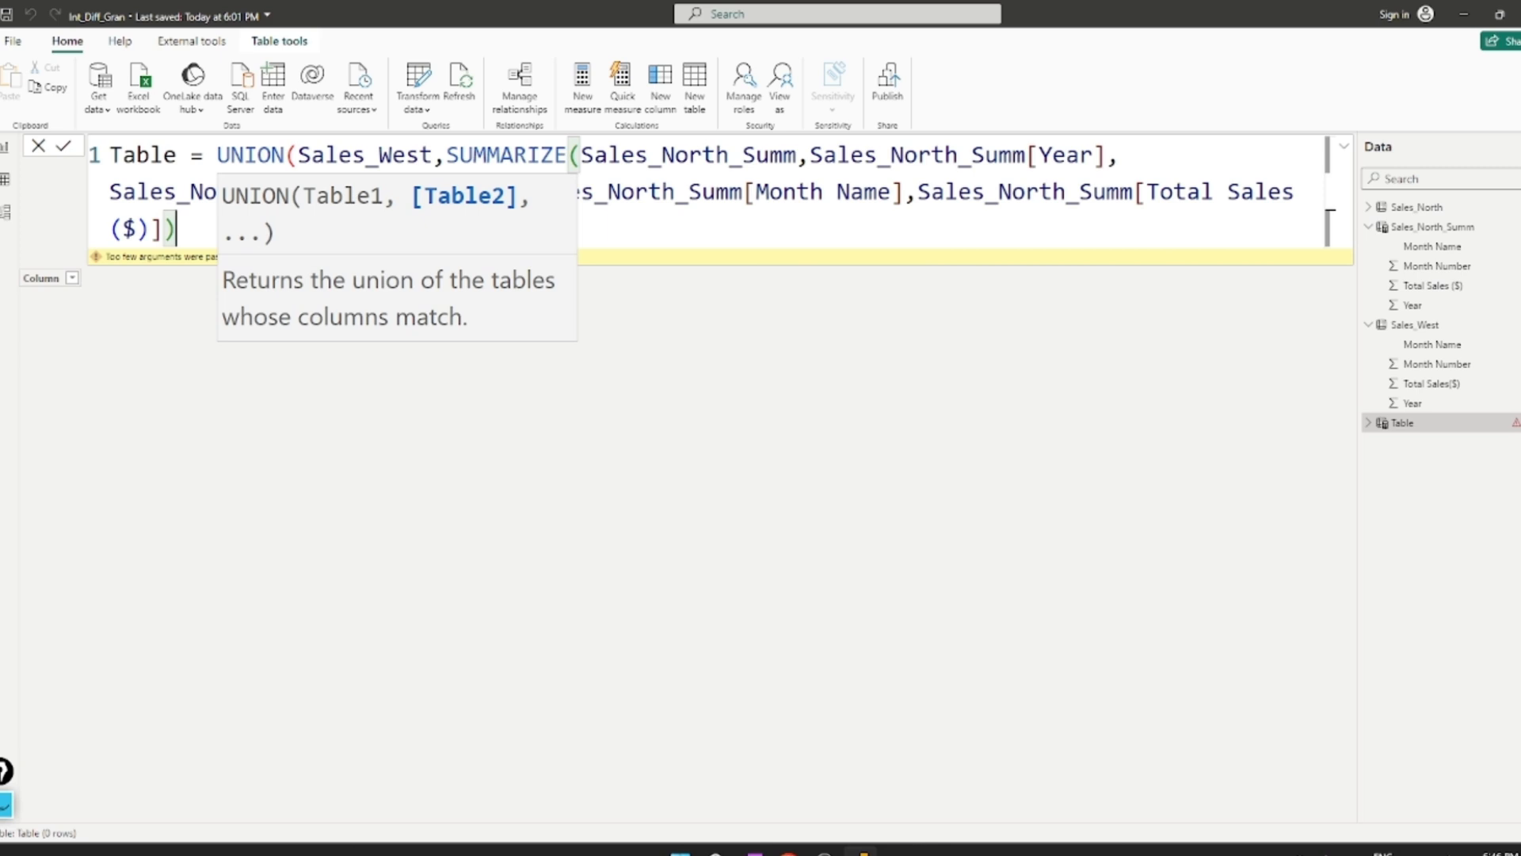
{"action": "type", "text": ")"}
{"action": "key", "text": "Return"}
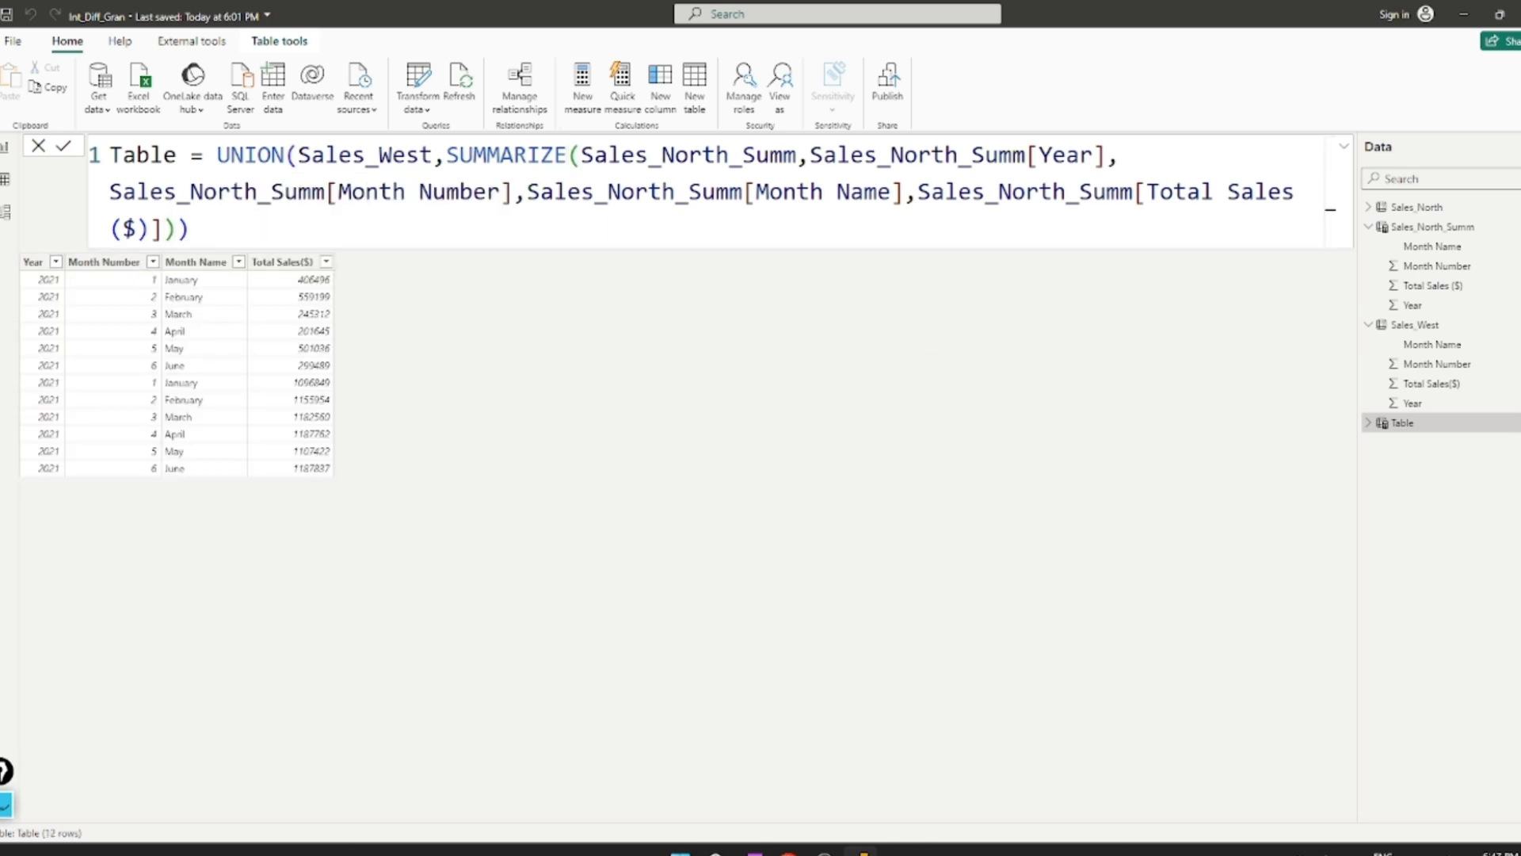
- Replace the calculated table's name in the formula with Sales_Integrated
{"action": "double_click", "coordinate": [142, 154]}
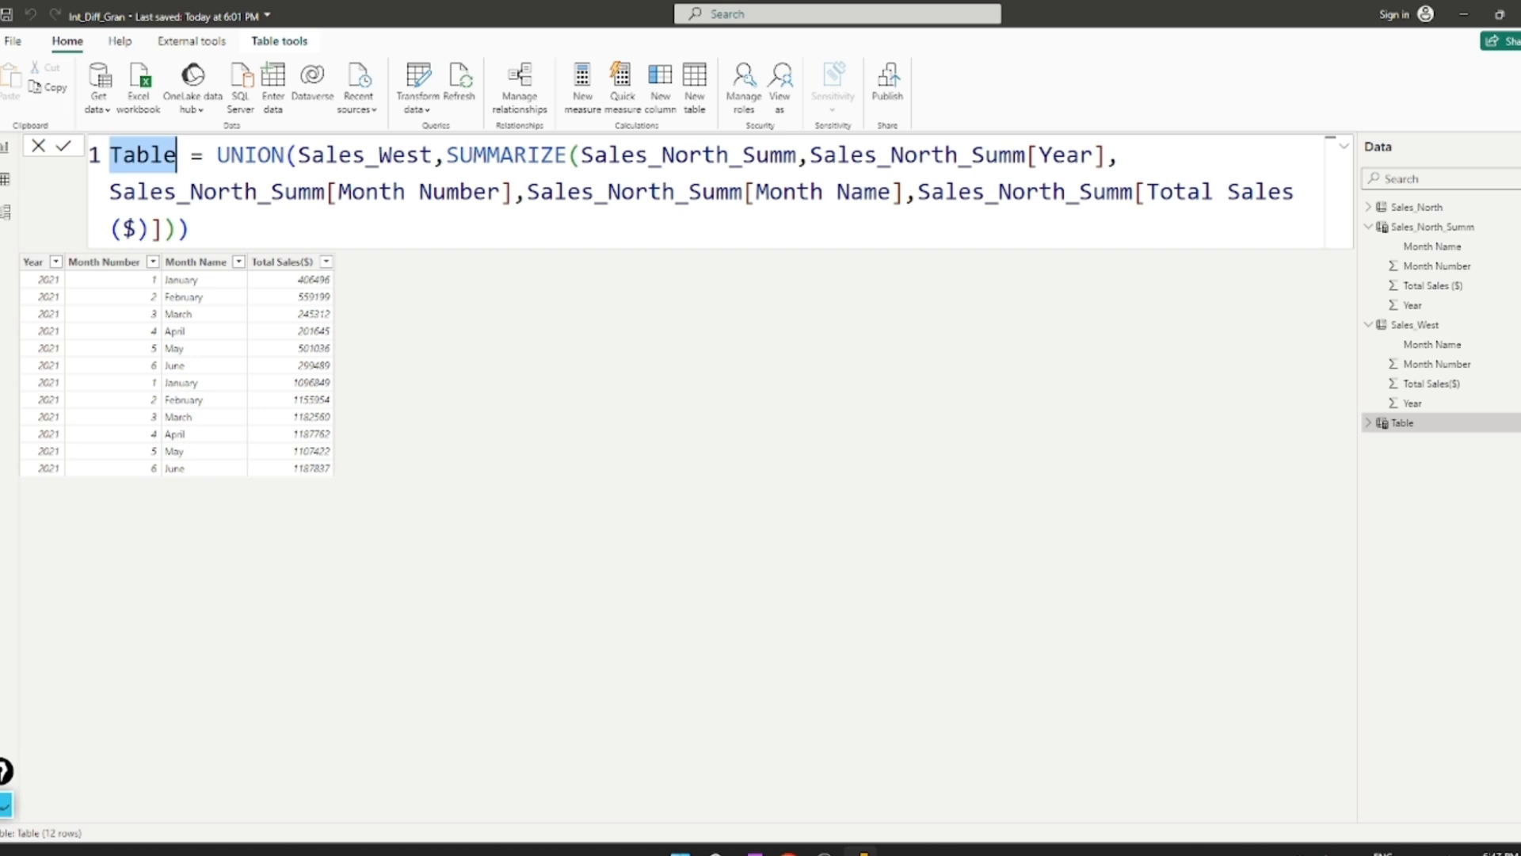
{"action": "type", "text": "Sales"}
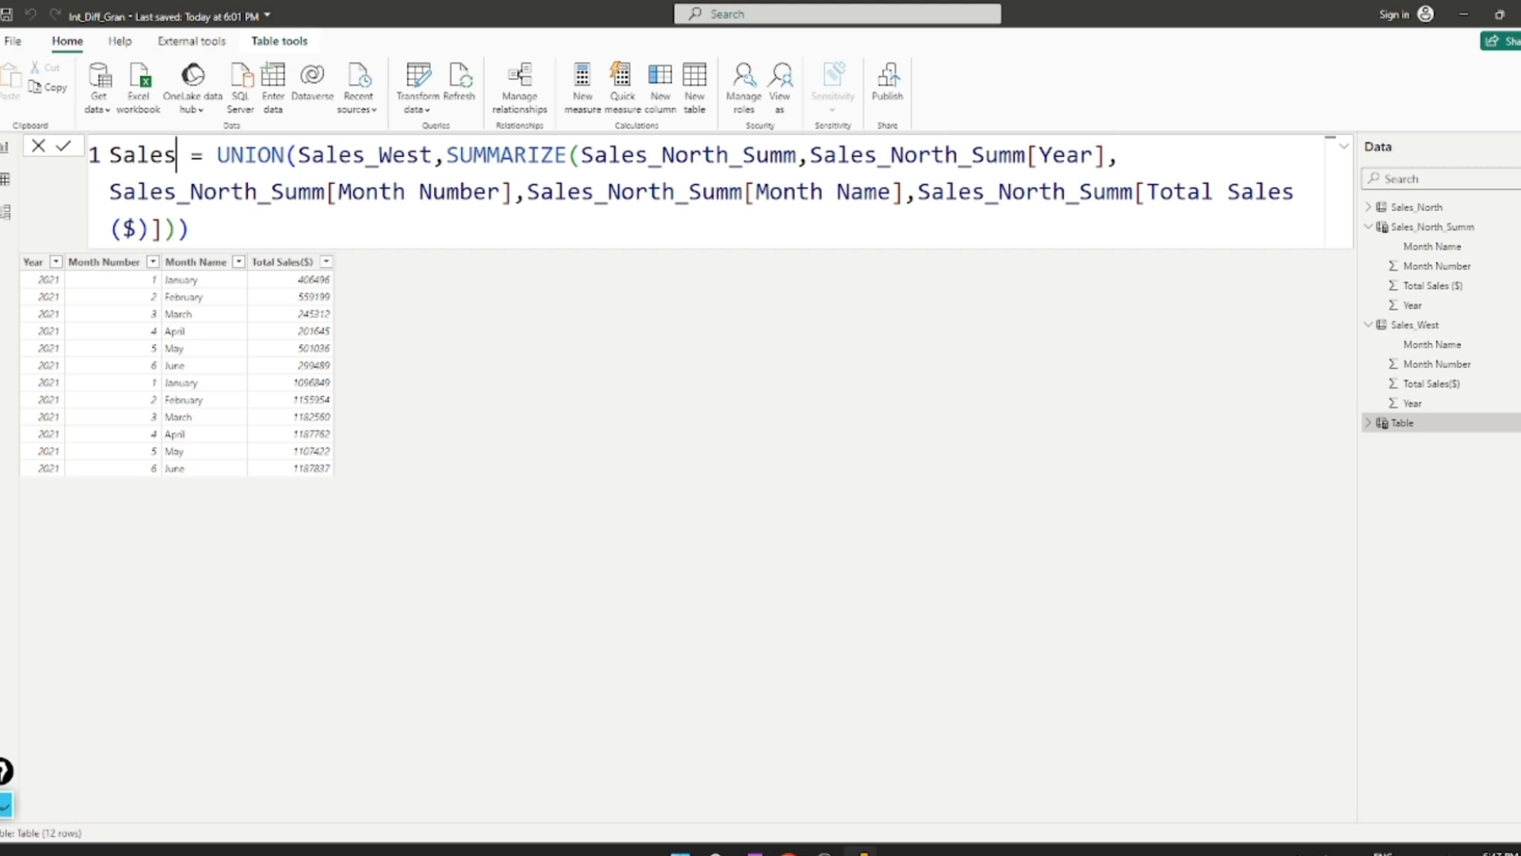
{"action": "type", "text": "_Inte"}
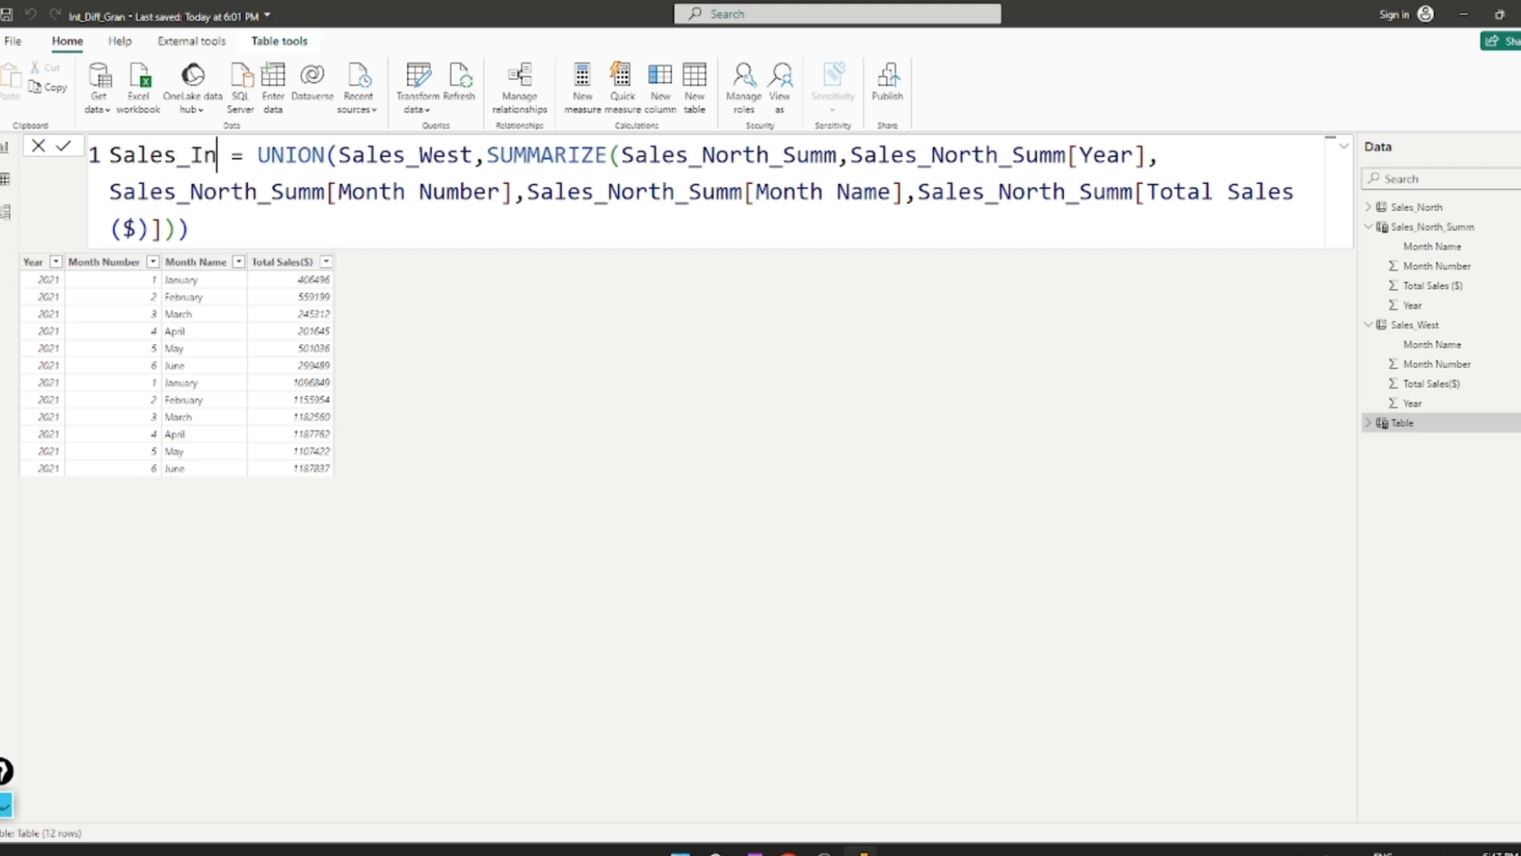
{"action": "type", "text": "grated"}
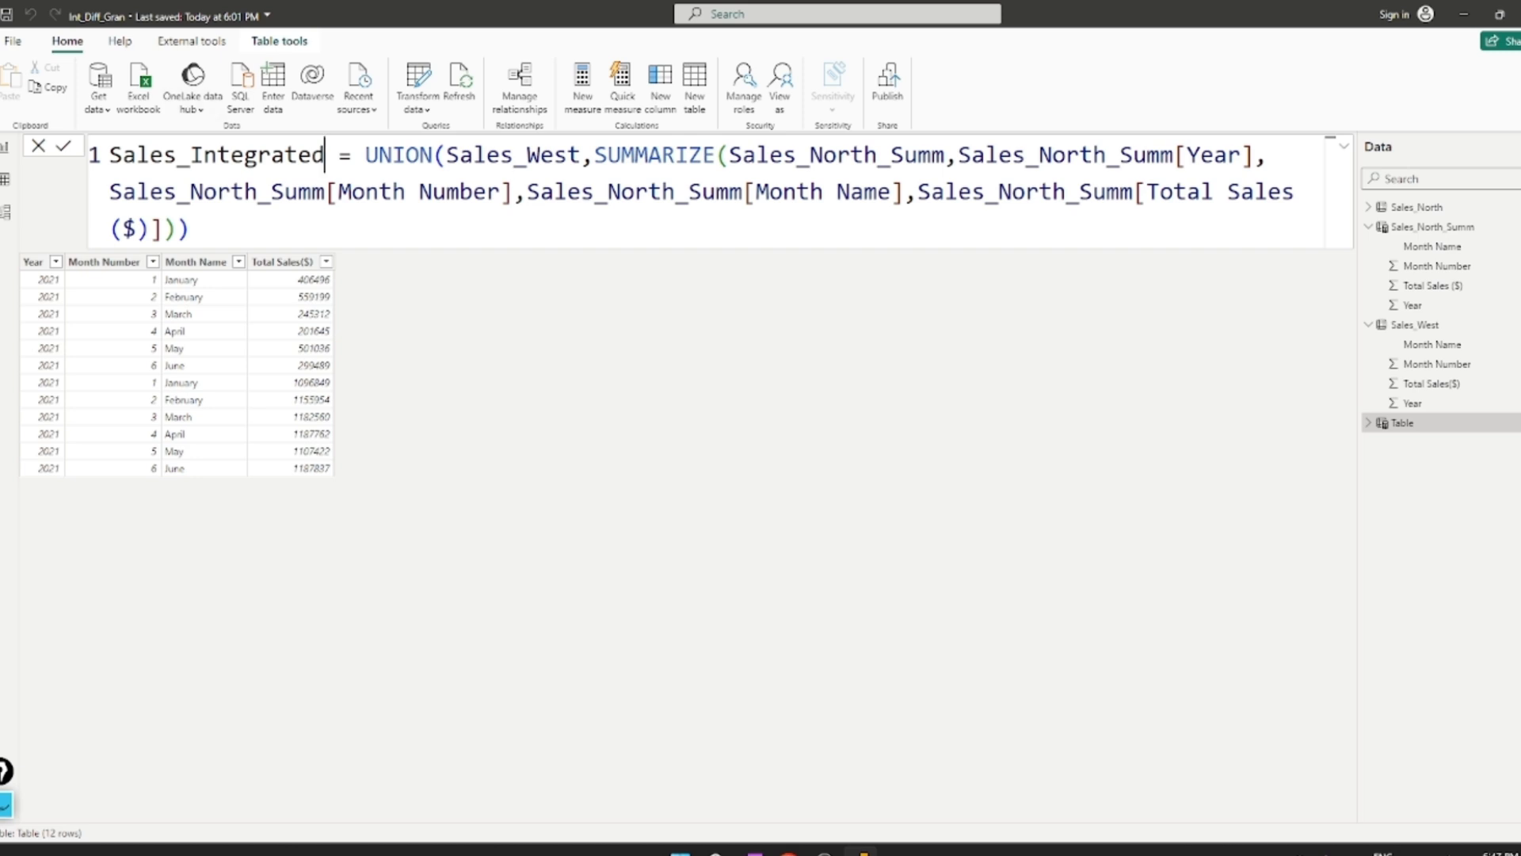
- Break the formula so that UNION and SUMMARIZE each start on their own line
{"action": "left_click", "coordinate": [594, 154]}
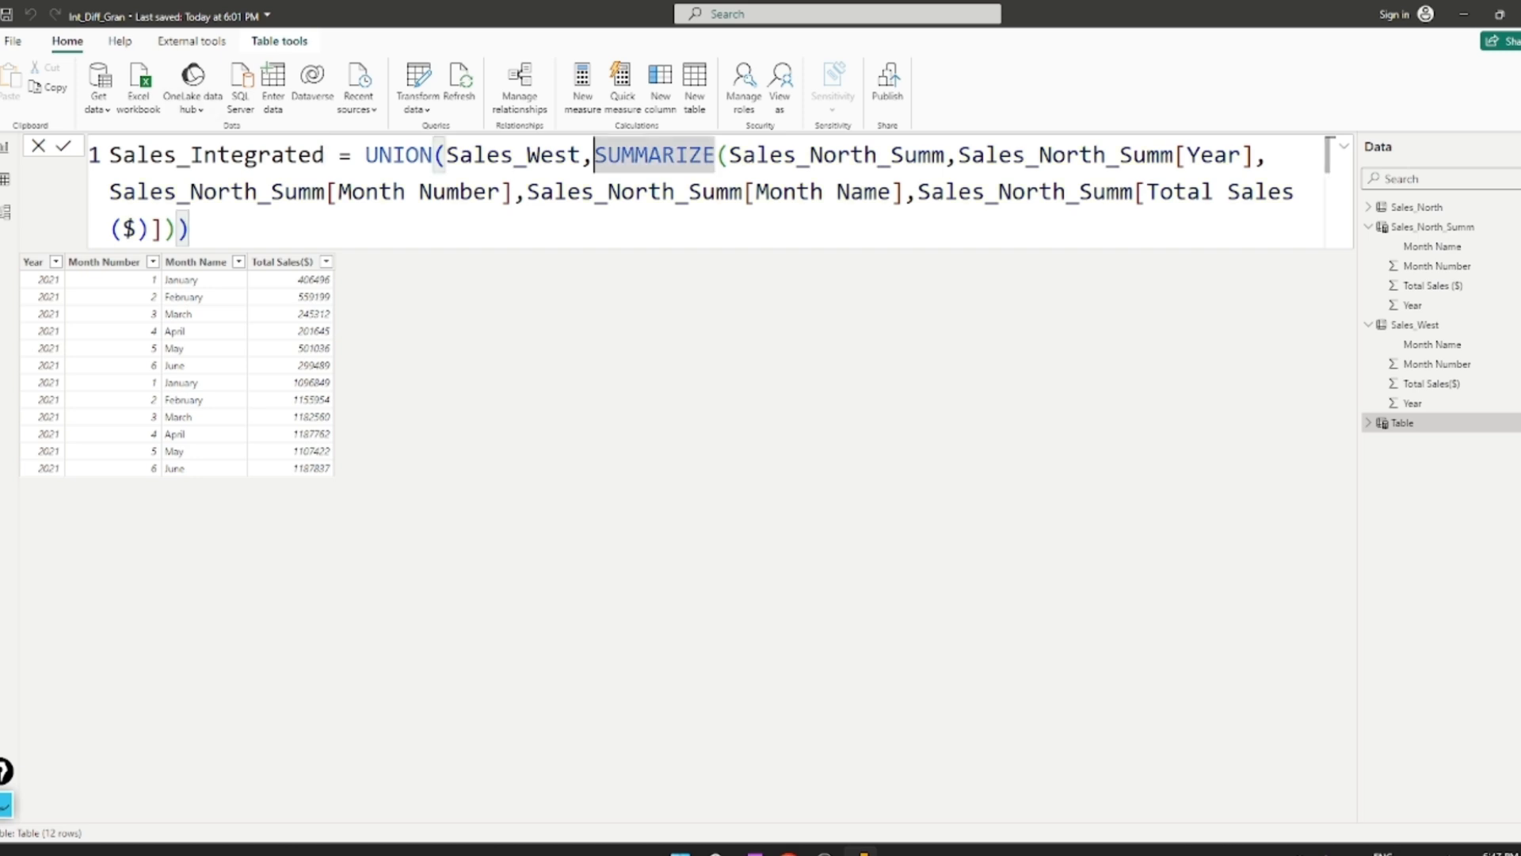
{"action": "key", "text": "shift+Return"}
{"action": "left_click", "coordinate": [366, 154]}
{"action": "key", "text": "shift+Return"}
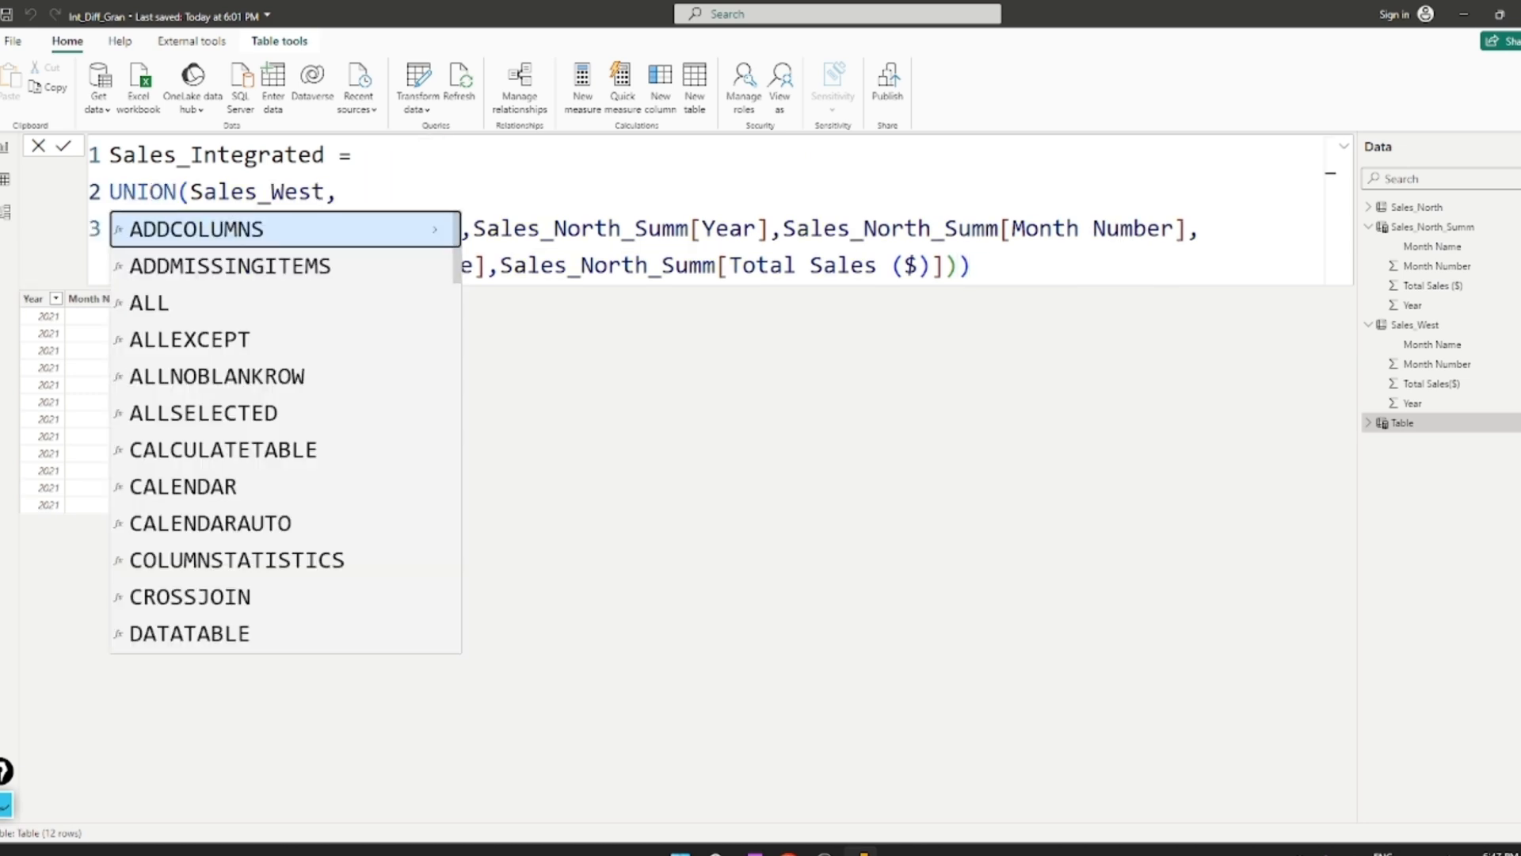
{"action": "left_click", "coordinate": [338, 192]}
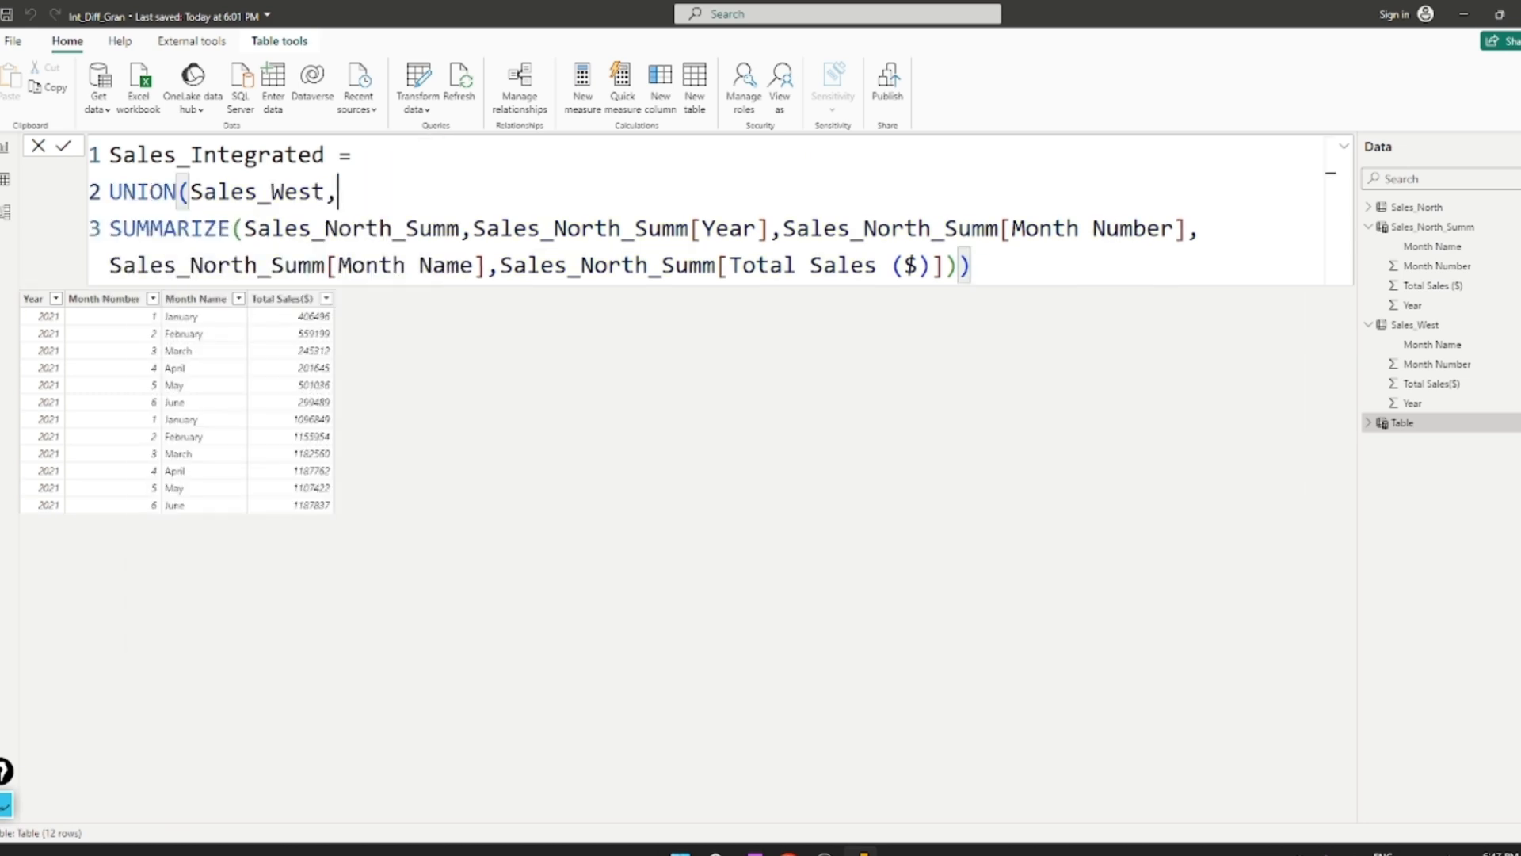
- Put the Year, Month Number, Month Name and Total Sales ($) arguments of SUMMARIZE each on a separate line
{"action": "left_click", "coordinate": [473, 229]}
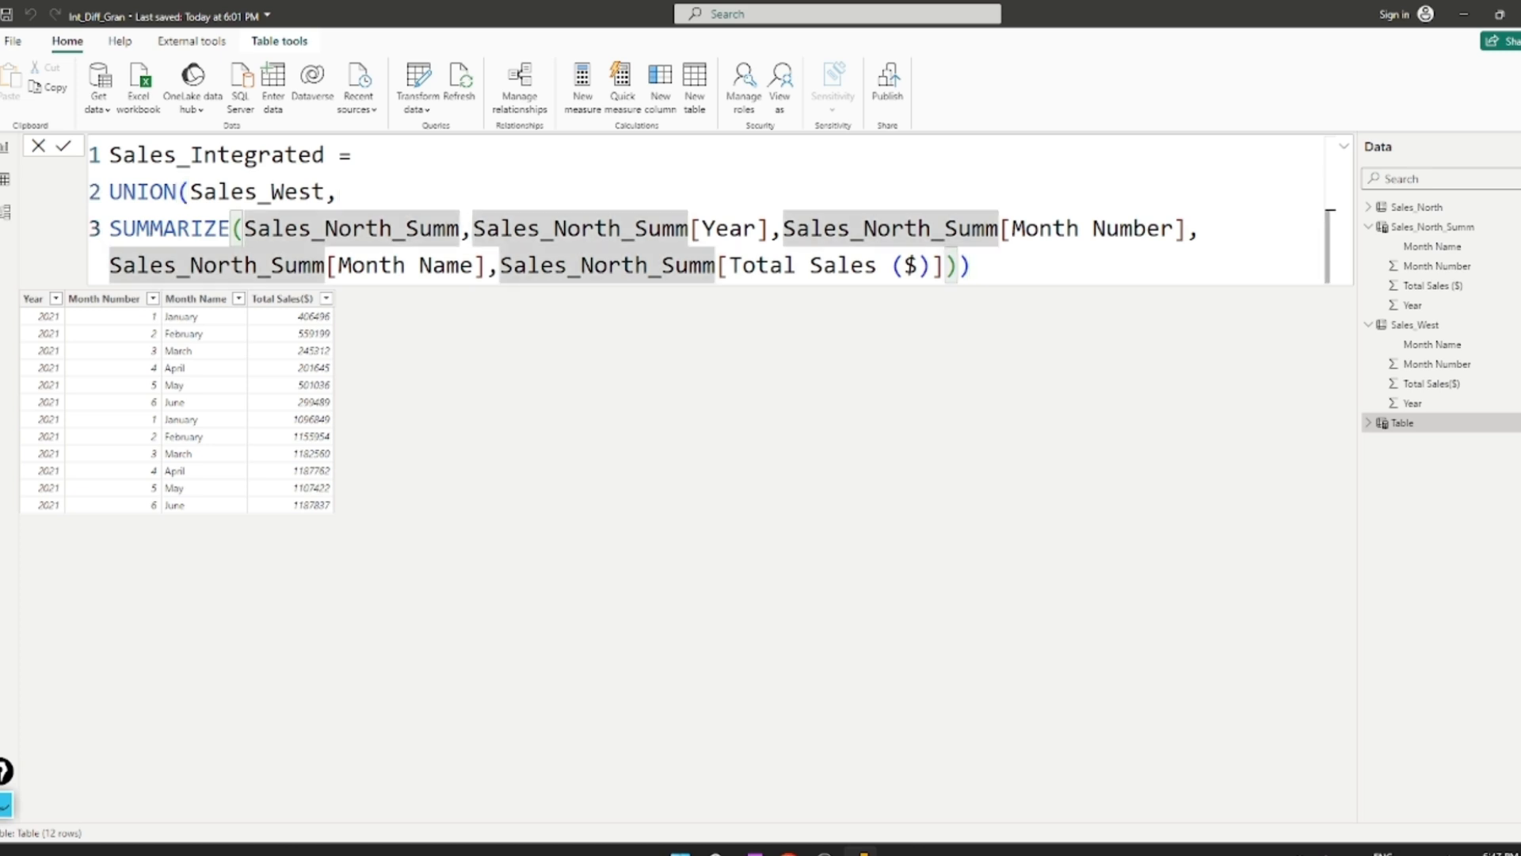
{"action": "key", "text": "shift+Return"}
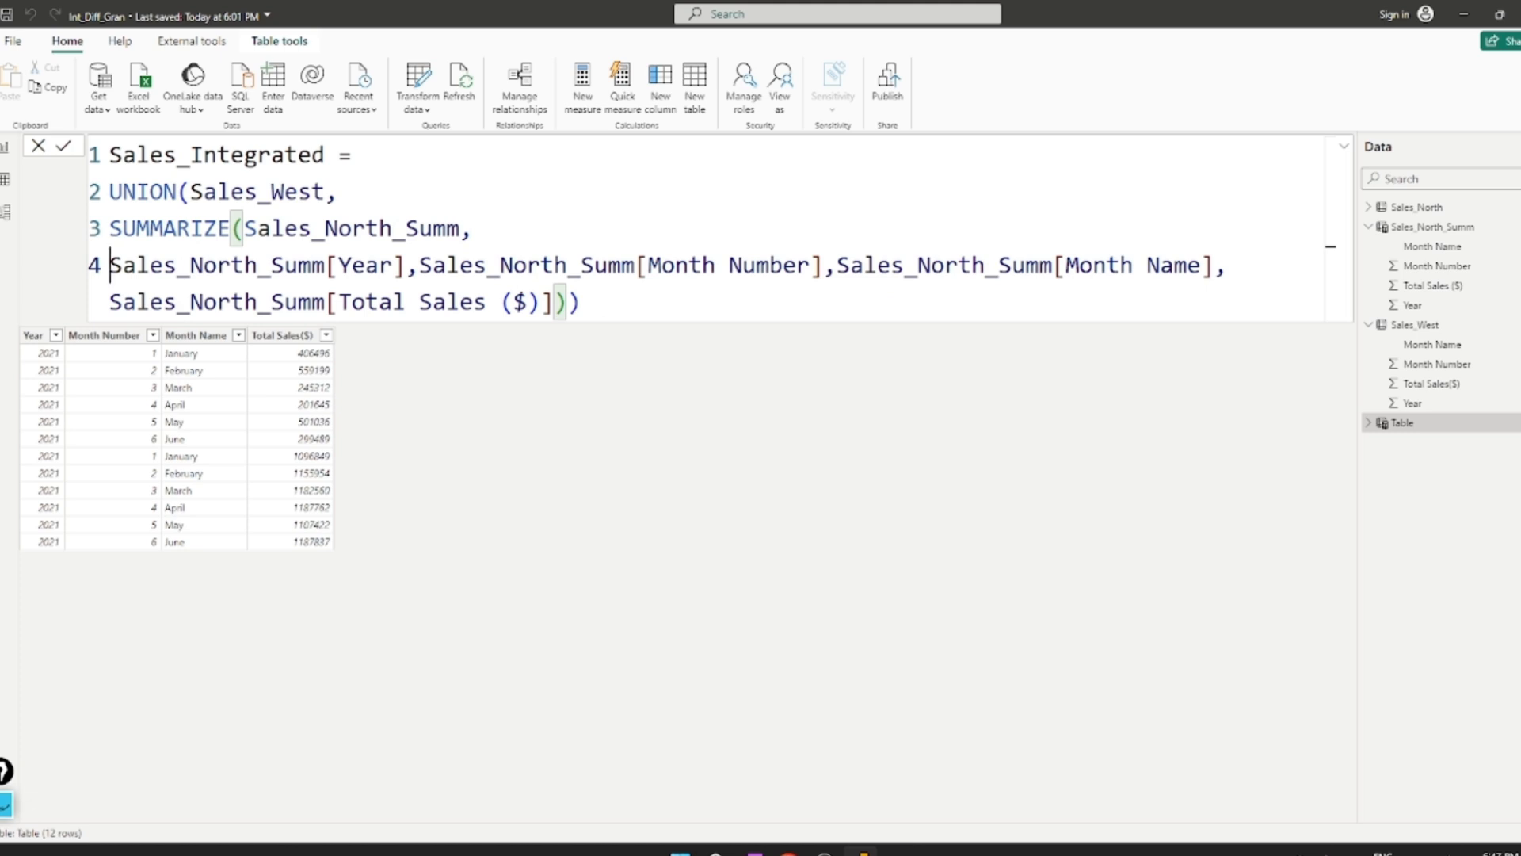
{"action": "left_click", "coordinate": [418, 264]}
{"action": "key", "text": "shift+Return"}
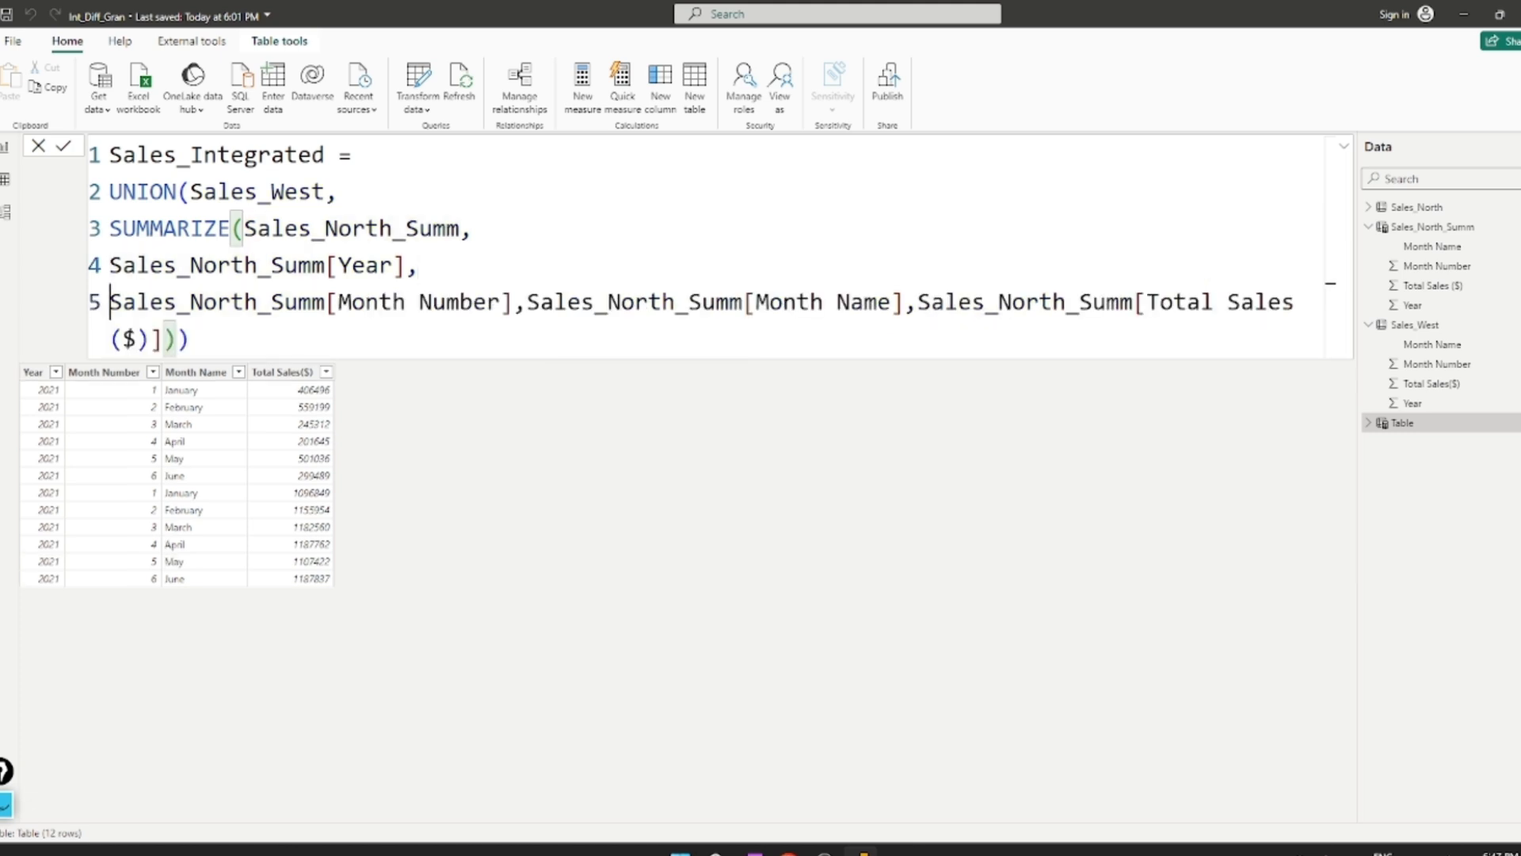
{"action": "left_click", "coordinate": [527, 302]}
{"action": "key", "text": "shift+Return"}
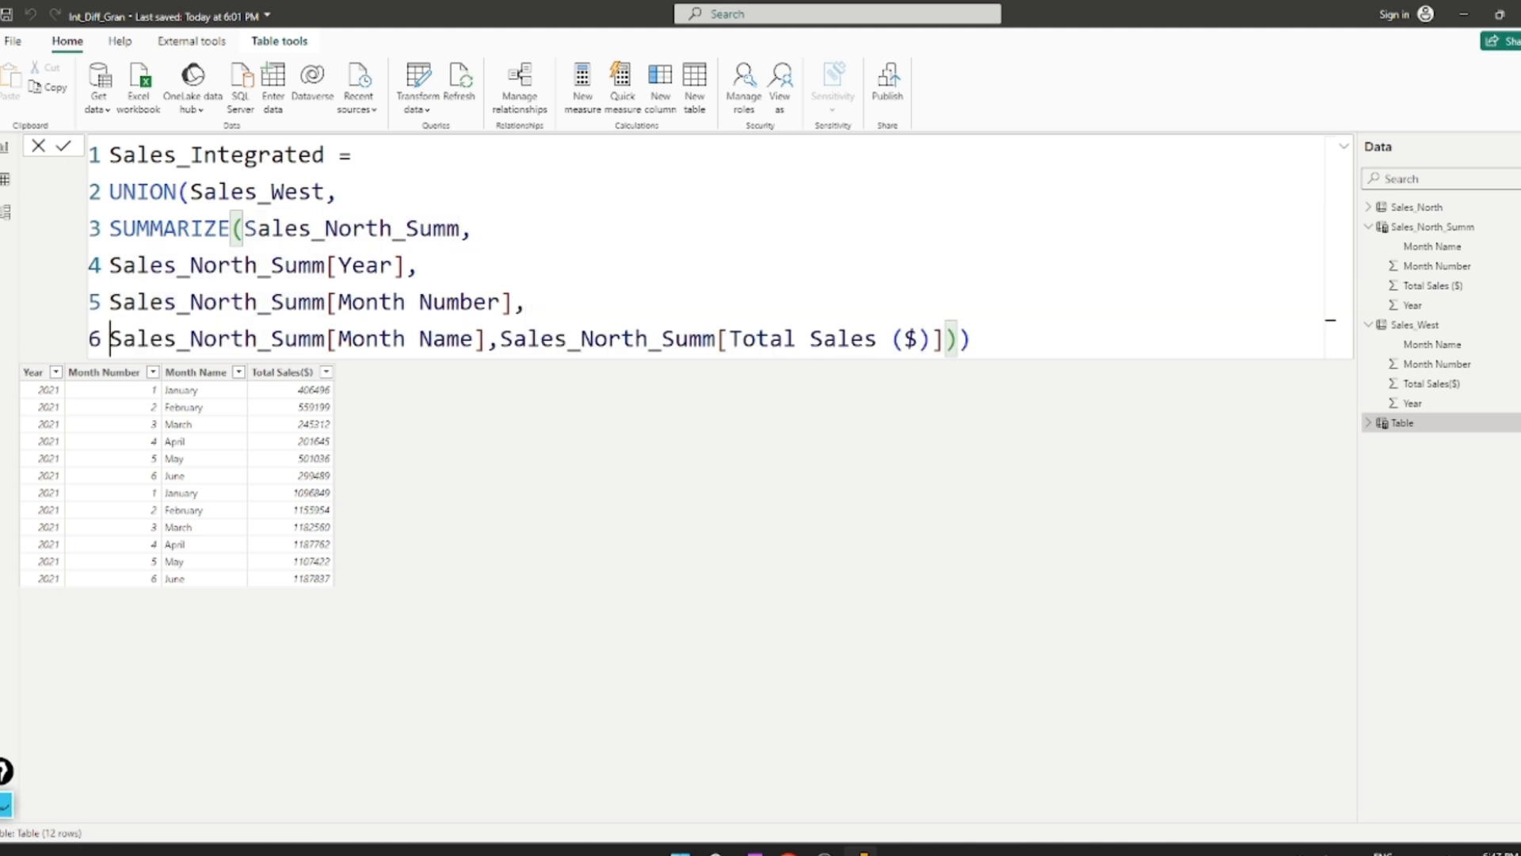
{"action": "left_click", "coordinate": [512, 338]}
{"action": "key", "text": "Left"}
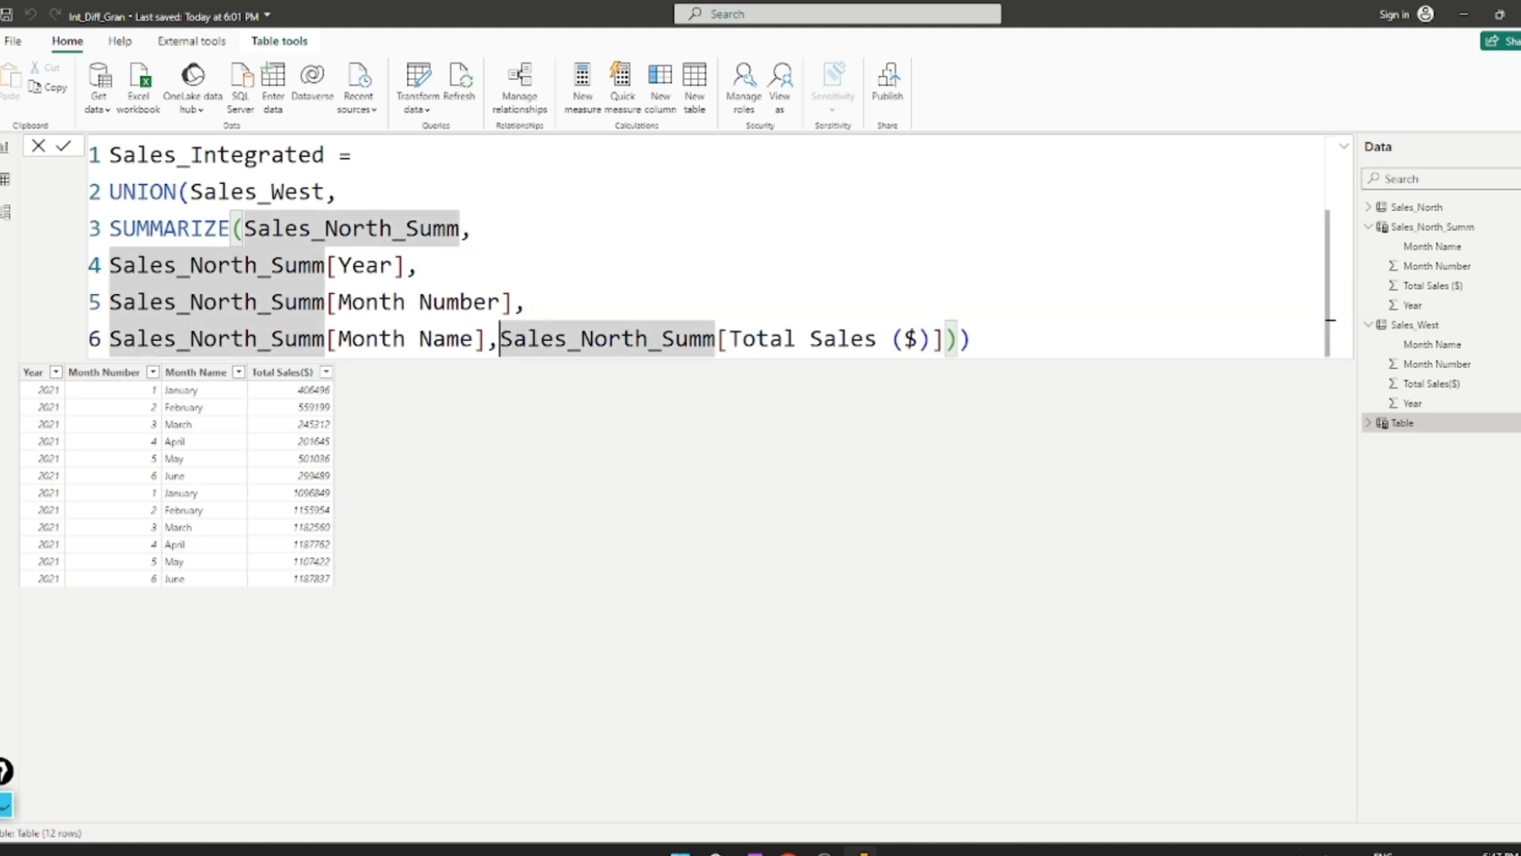
{"action": "key", "text": "shift+Return"}
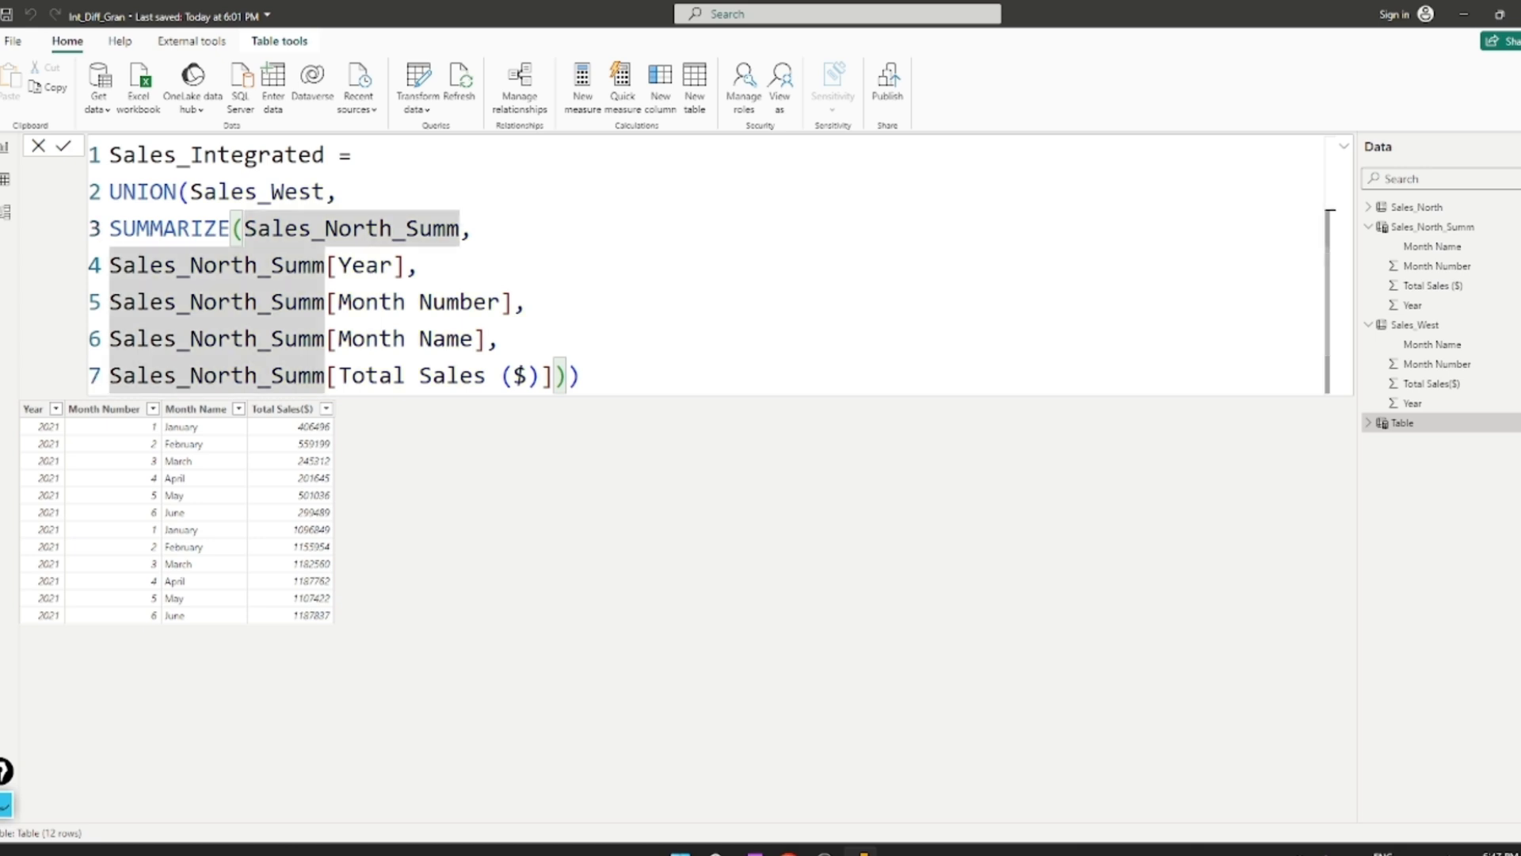
- Place the Sales_North_Summ table argument on its own indented line and indent the Year, Month Number and Month Name lines
{"action": "key", "text": "shift+Return"}
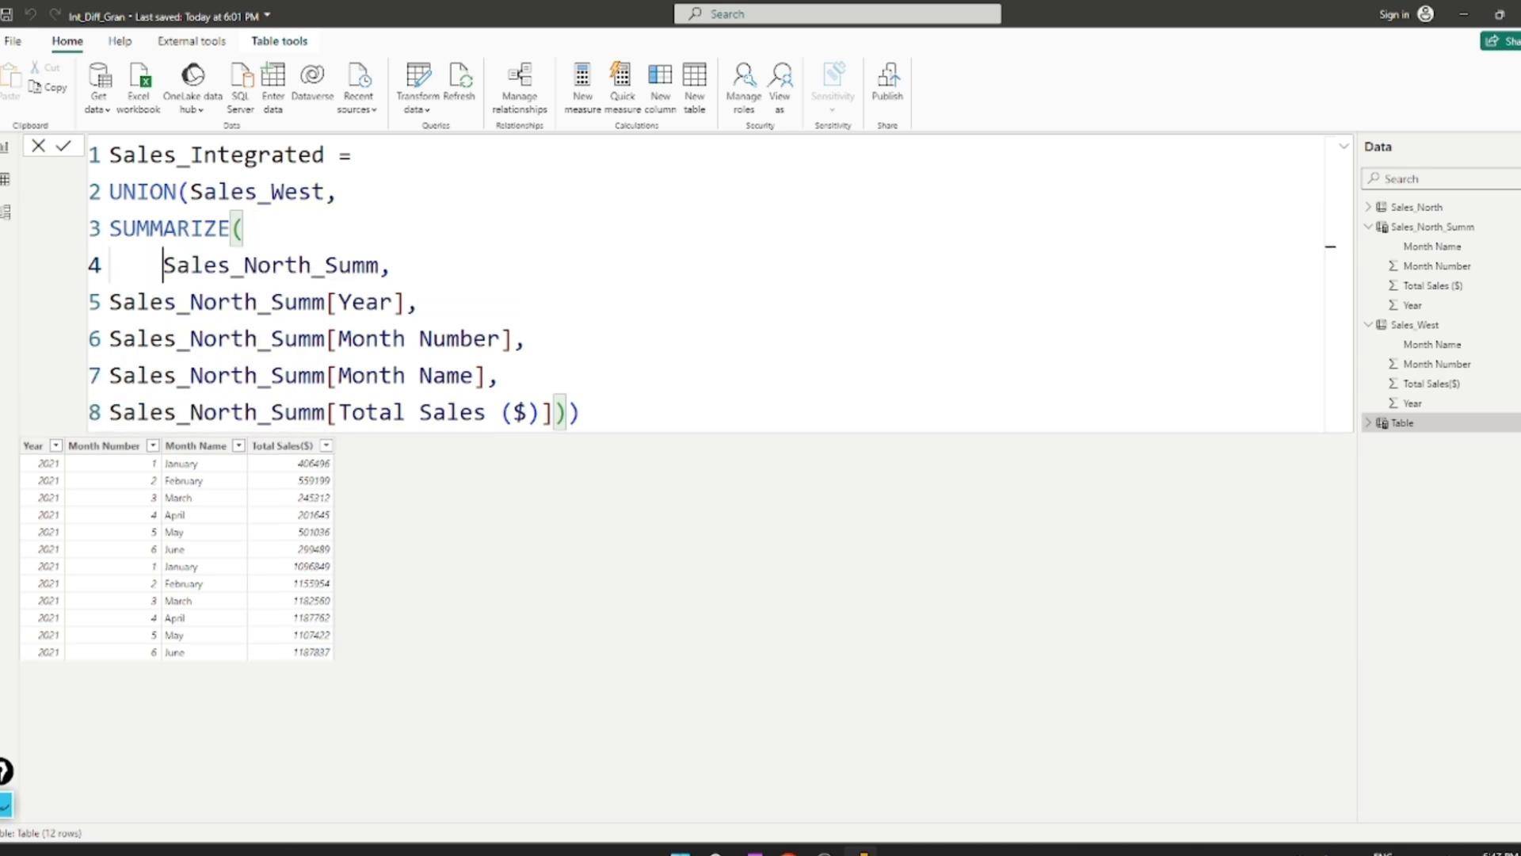
{"action": "left_click", "coordinate": [109, 301]}
{"action": "key", "text": "Tab"}
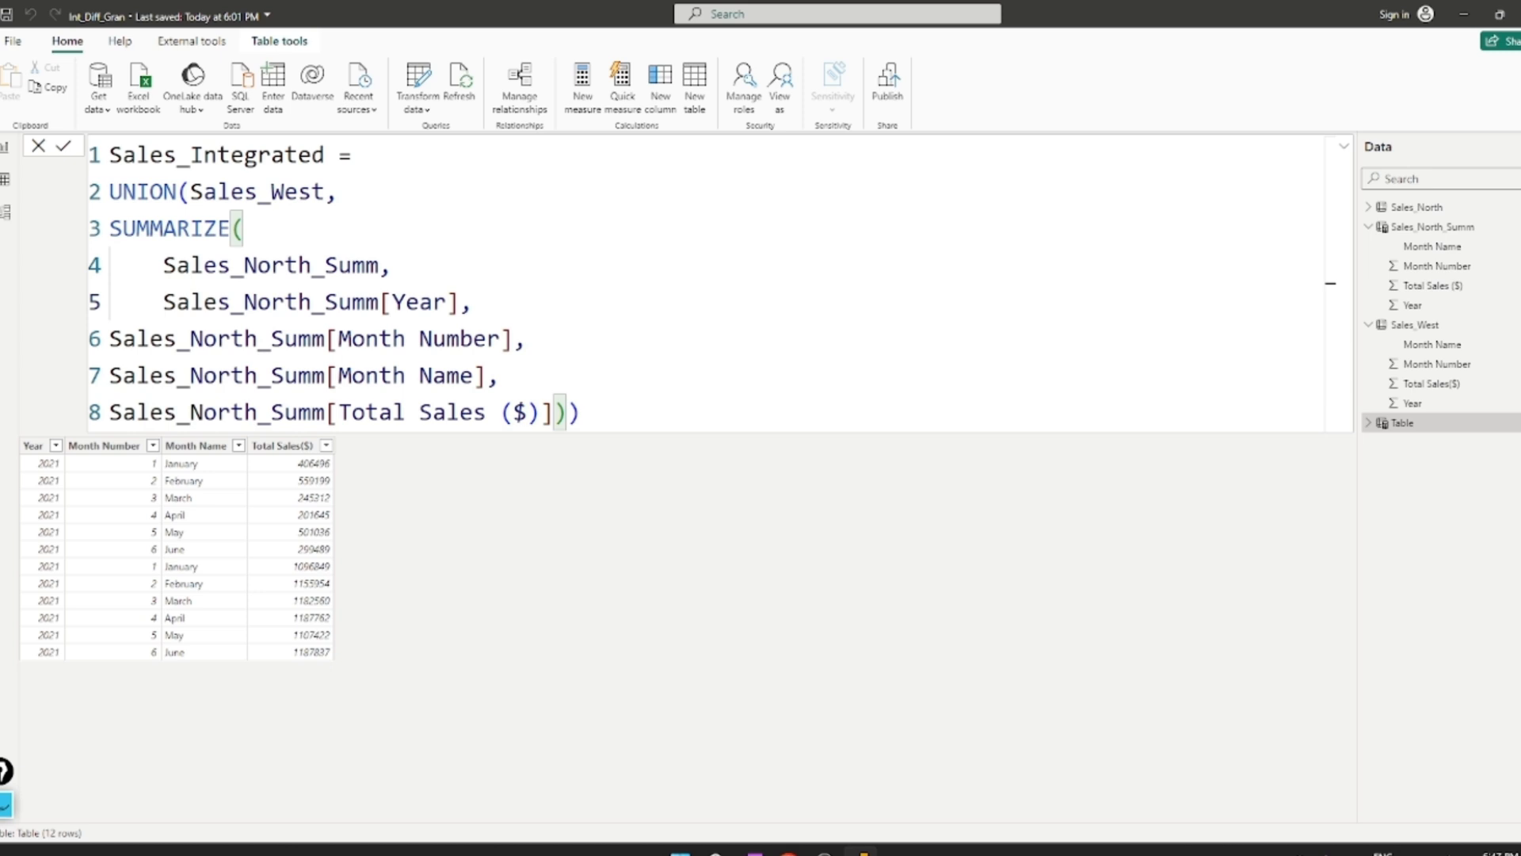
{"action": "left_click", "coordinate": [110, 339]}
{"action": "key", "text": "Tab"}
{"action": "left_click", "coordinate": [110, 376]}
{"action": "key", "text": "Tab"}
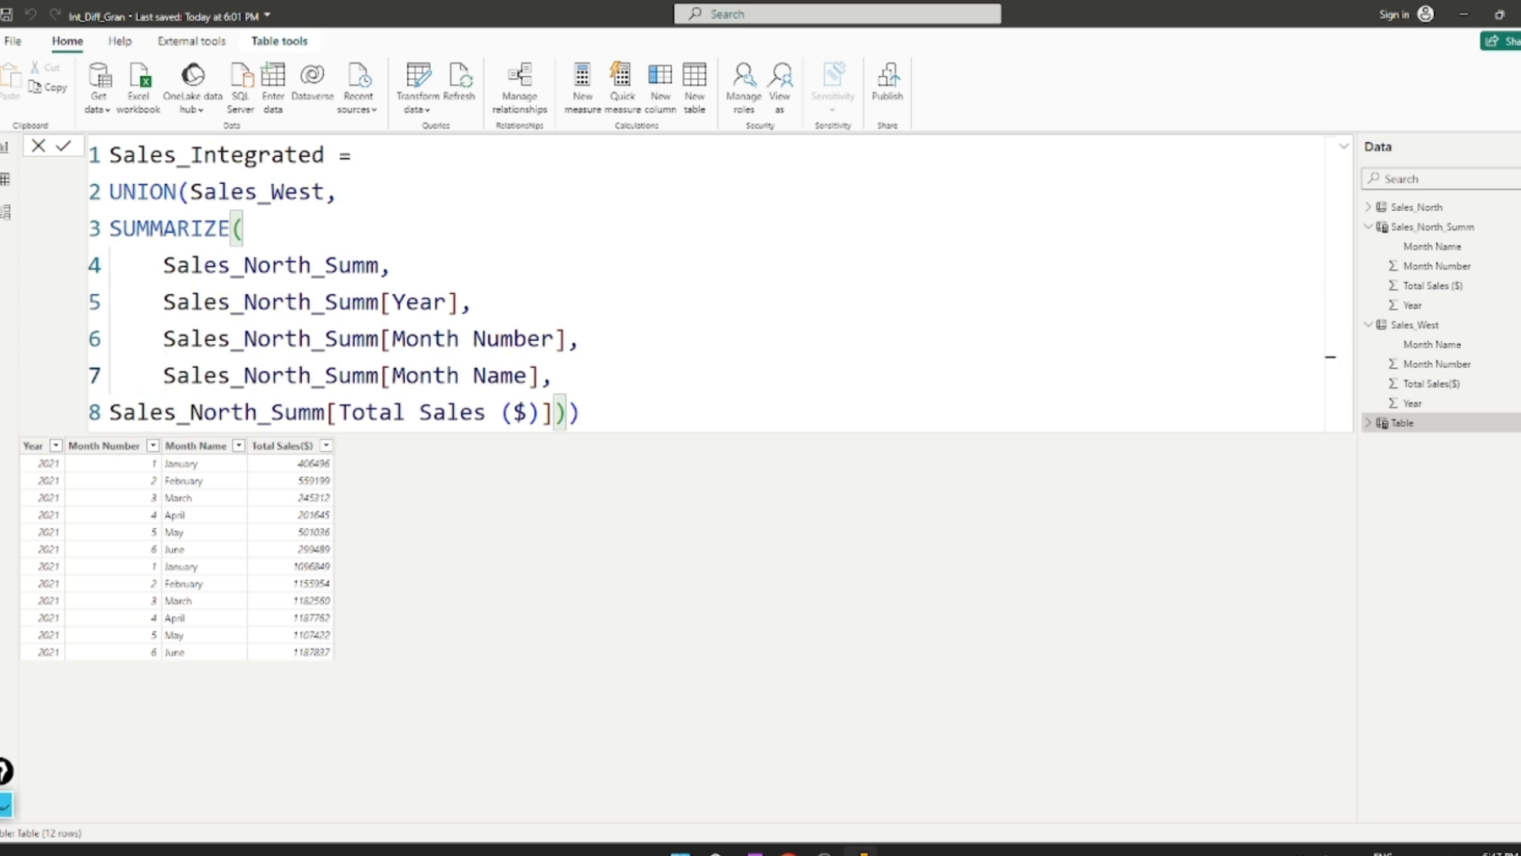
- Indent the Total Sales ($) line to match the other arguments and move the closing parentheses onto a new line
{"action": "left_click", "coordinate": [123, 412]}
{"action": "key", "text": "Tab"}
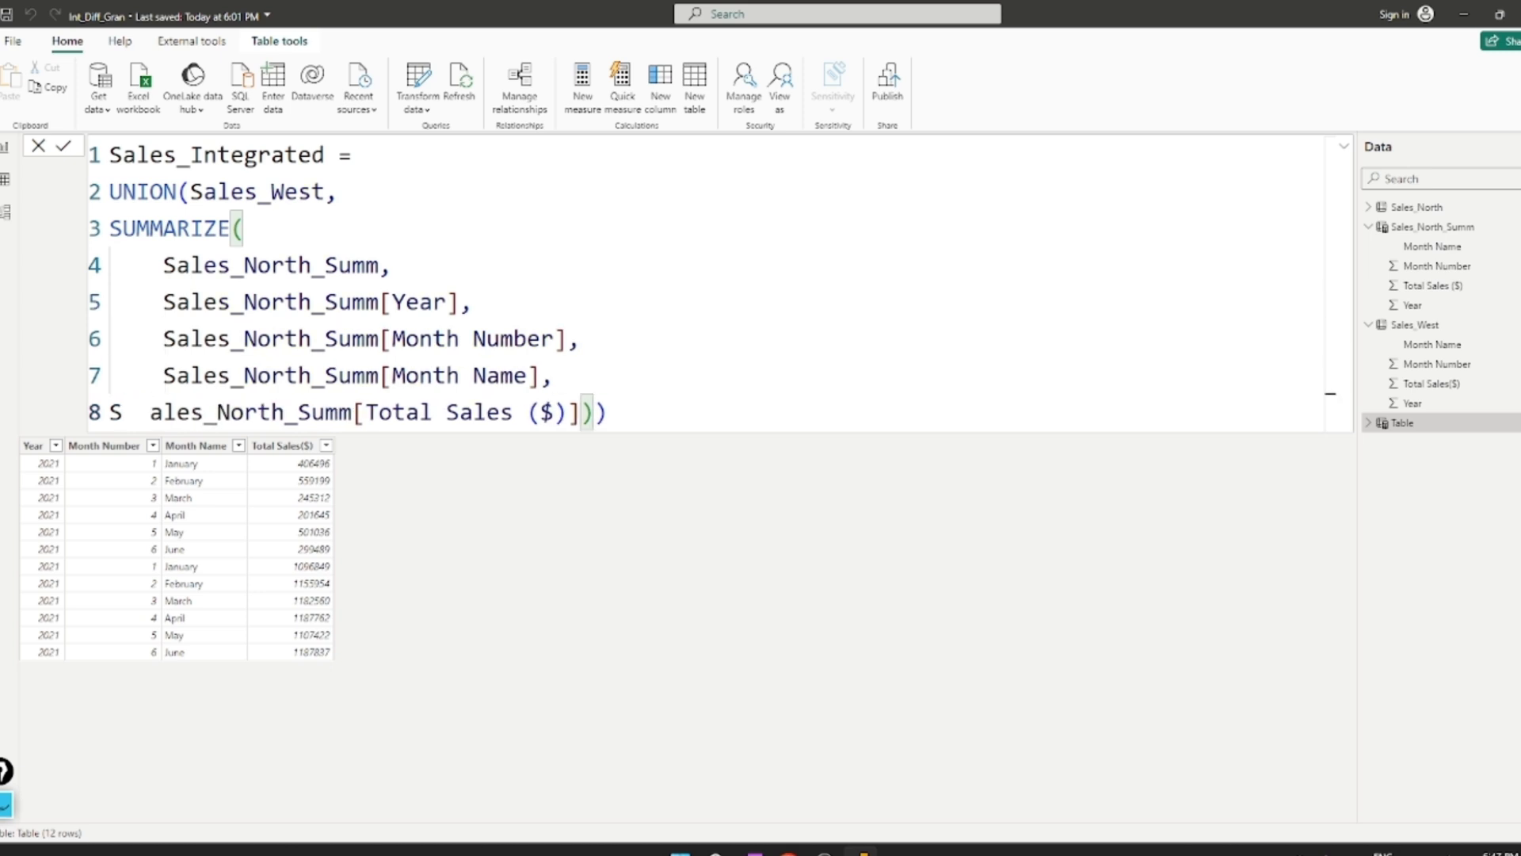
{"action": "key", "text": "BackSpace"}
{"action": "key", "text": "BackSpace"}
{"action": "key", "text": "Left"}
{"action": "key", "text": "Tab"}
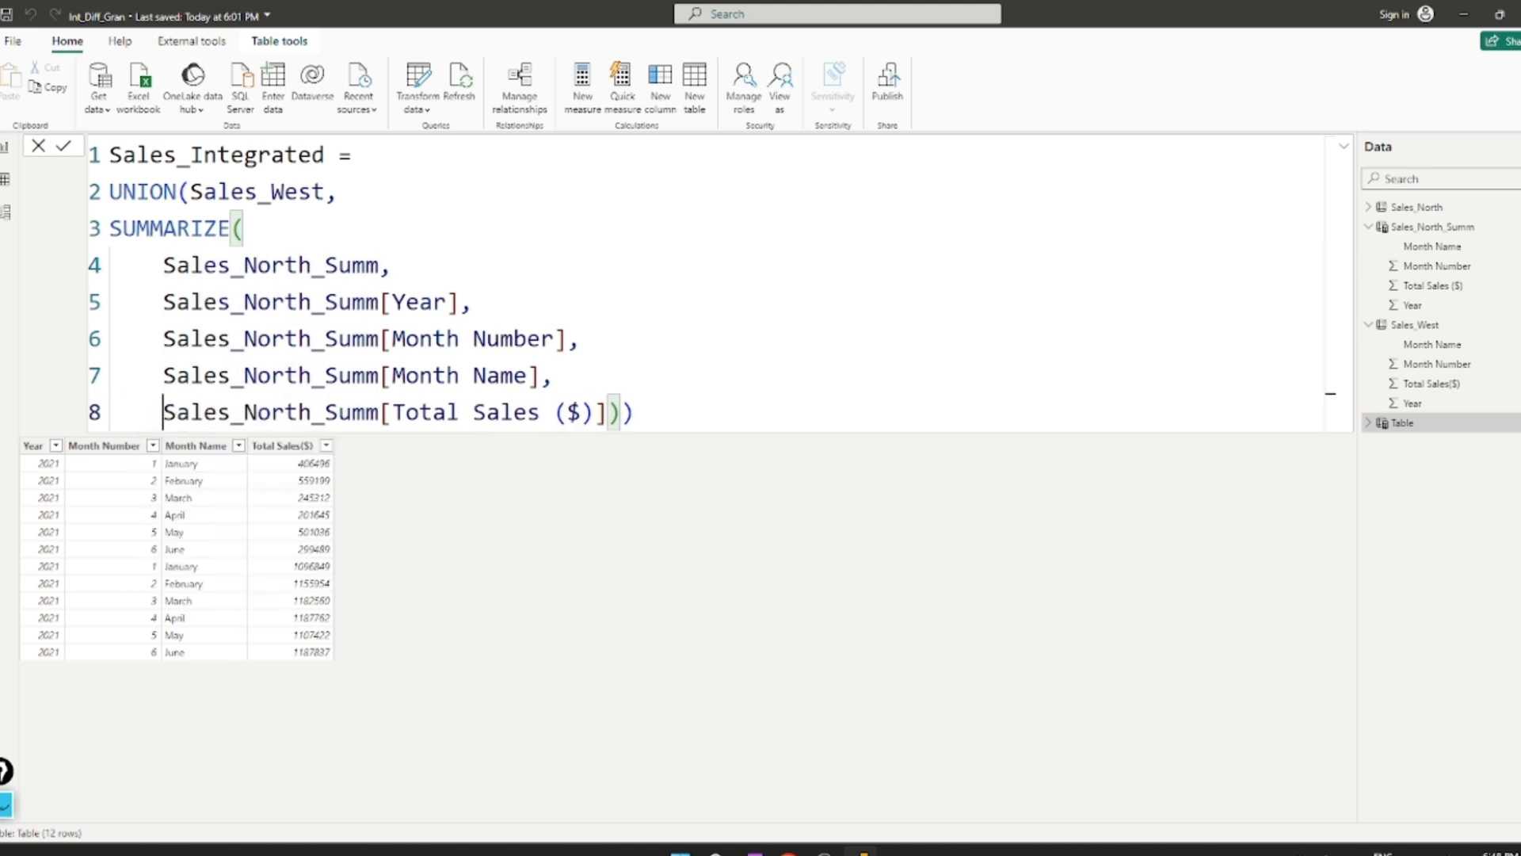
{"action": "left_click", "coordinate": [620, 412]}
{"action": "key", "text": "Left"}
{"action": "key", "text": "Return"}
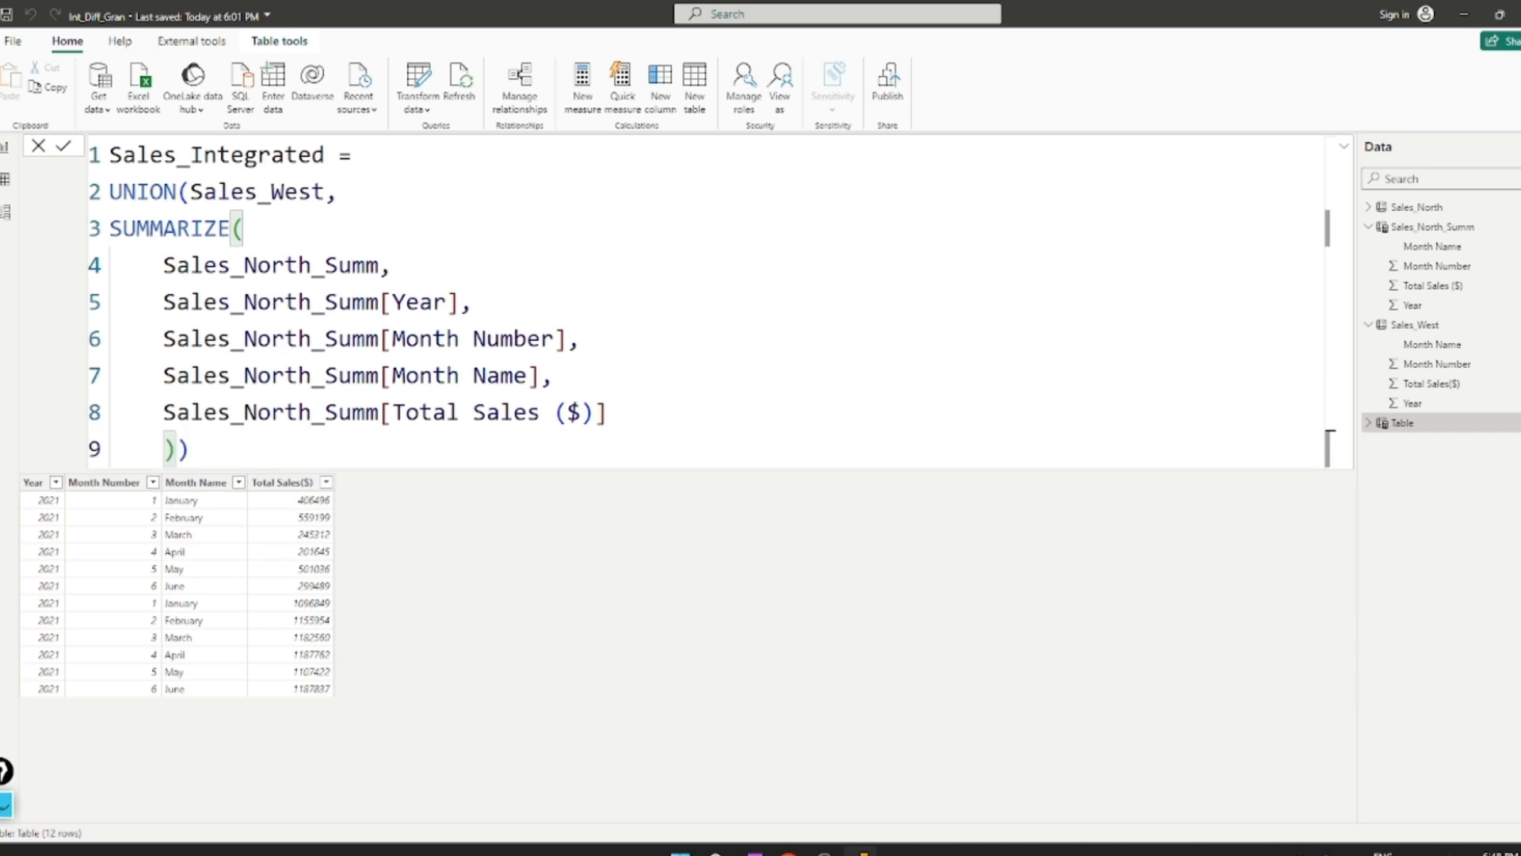
{"action": "key", "text": "ctrl+3"}
{"action": "left_click_drag", "start_coordinate": [312, 167], "coordinate": [300, 170]}
{"action": "mouse_move", "coordinate": [401, 146]}
{"action": "left_mouse_down"}
{"action": "mouse_move", "coordinate": [394, 166]}
{"action": "mouse_move", "coordinate": [453, 153]}
{"action": "left_mouse_up"}
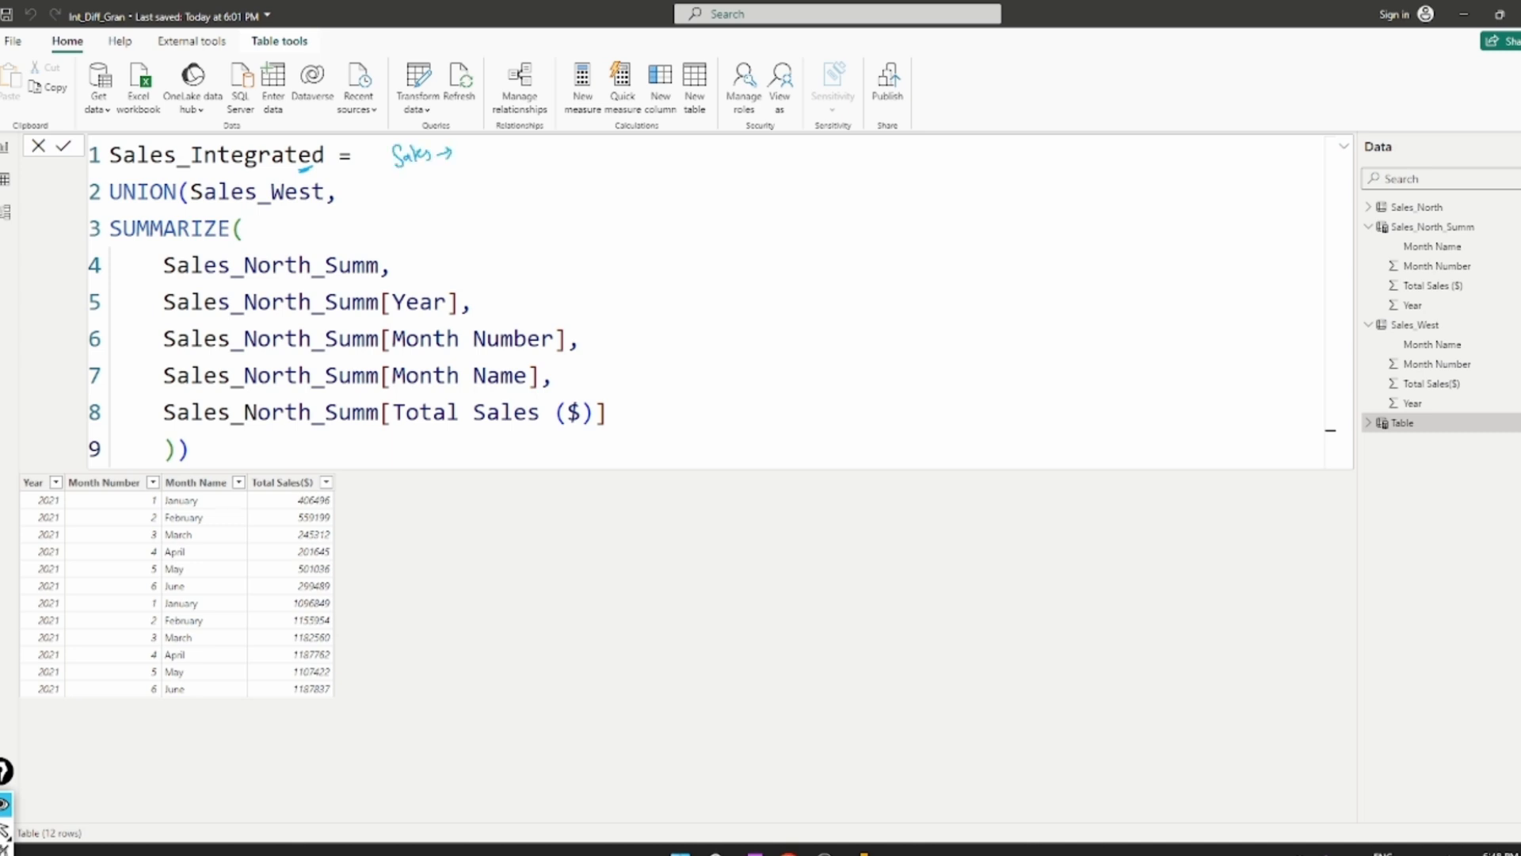
{"action": "left_click_drag", "start_coordinate": [68, 226], "coordinate": [92, 205]}
{"action": "left_click_drag", "start_coordinate": [218, 207], "coordinate": [236, 209]}
{"action": "left_click_drag", "start_coordinate": [351, 194], "coordinate": [367, 192]}
{"action": "mouse_move", "coordinate": [820, 263]}
{"action": "left_mouse_down"}
{"action": "mouse_move", "coordinate": [877, 274]}
{"action": "mouse_move", "coordinate": [920, 309]}
{"action": "mouse_move", "coordinate": [926, 283]}
{"action": "mouse_move", "coordinate": [997, 258]}
{"action": "mouse_move", "coordinate": [1047, 264]}
{"action": "left_mouse_up"}
{"action": "mouse_move", "coordinate": [847, 323]}
{"action": "left_mouse_down"}
{"action": "mouse_move", "coordinate": [870, 342]}
{"action": "mouse_move", "coordinate": [907, 328]}
{"action": "mouse_move", "coordinate": [929, 371]}
{"action": "mouse_move", "coordinate": [926, 352]}
{"action": "mouse_move", "coordinate": [1060, 315]}
{"action": "left_mouse_up"}
{"action": "left_click_drag", "start_coordinate": [1069, 259], "coordinate": [1060, 324]}
{"action": "left_click_drag", "start_coordinate": [802, 256], "coordinate": [808, 369]}
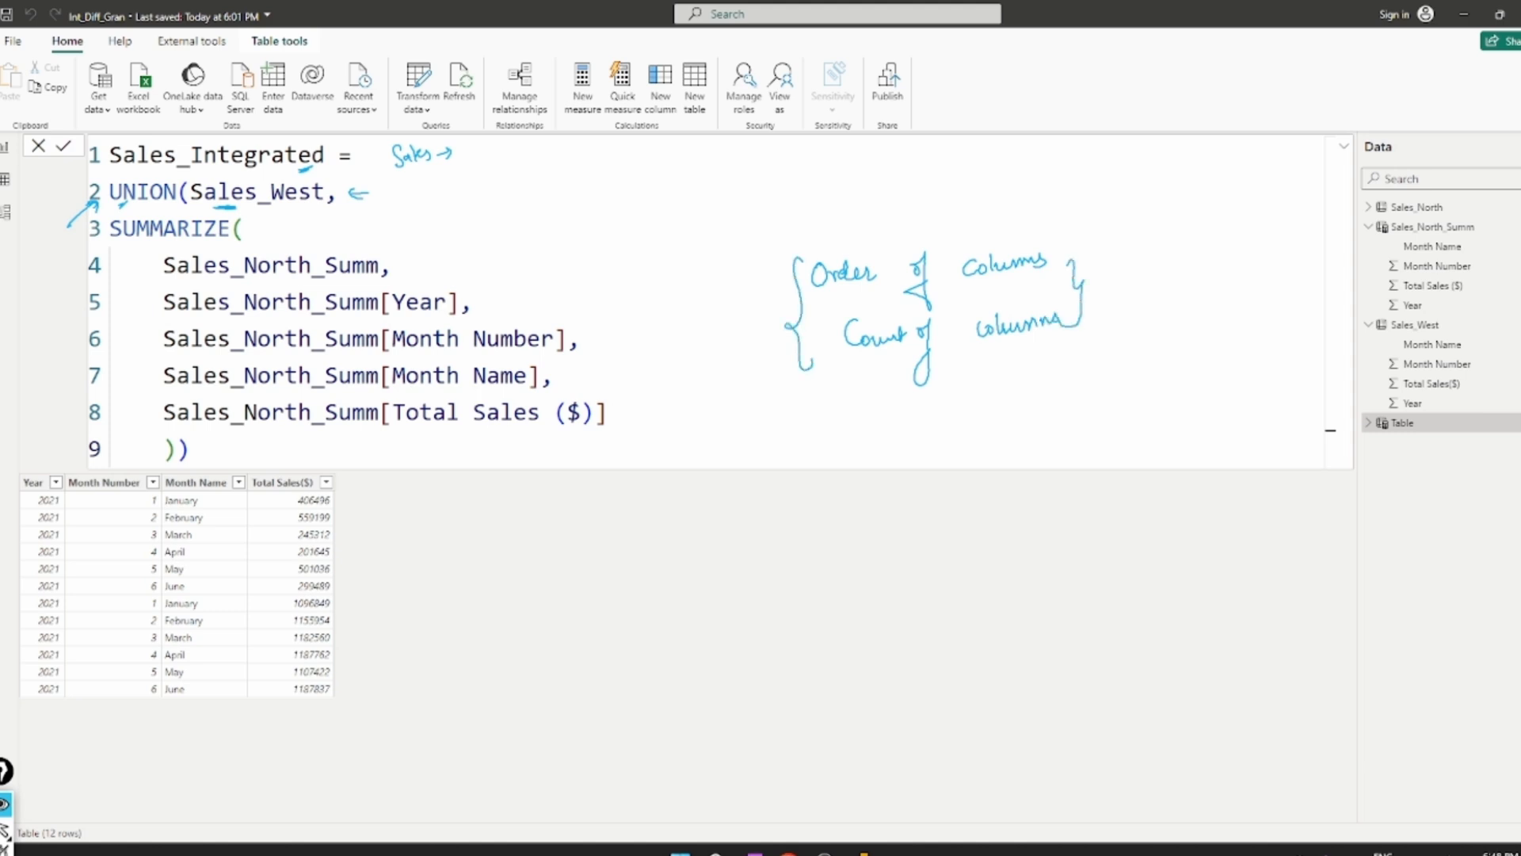
{"action": "mouse_move", "coordinate": [393, 183]}
{"action": "left_mouse_down"}
{"action": "mouse_move", "coordinate": [383, 205]}
{"action": "mouse_move", "coordinate": [477, 190]}
{"action": "left_mouse_up"}
{"action": "key", "text": "ctrl+6"}
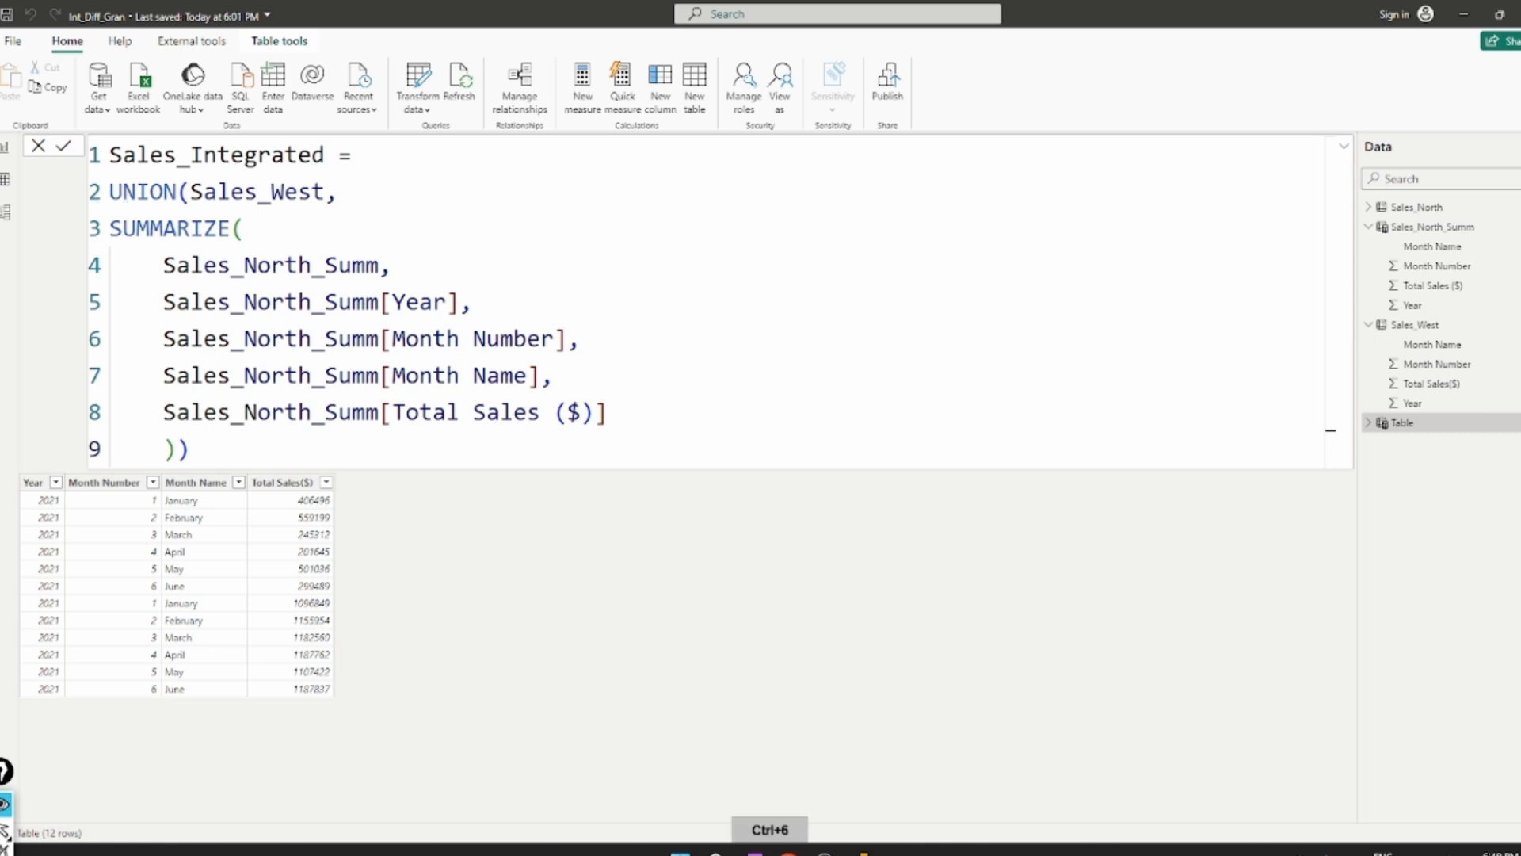
{"action": "key", "text": "ctrl+3"}
{"action": "mouse_move", "coordinate": [75, 275]}
{"action": "left_mouse_down"}
{"action": "mouse_move", "coordinate": [105, 247]}
{"action": "mouse_move", "coordinate": [102, 259]}
{"action": "left_mouse_up"}
{"action": "left_click_drag", "start_coordinate": [390, 252], "coordinate": [416, 237]}
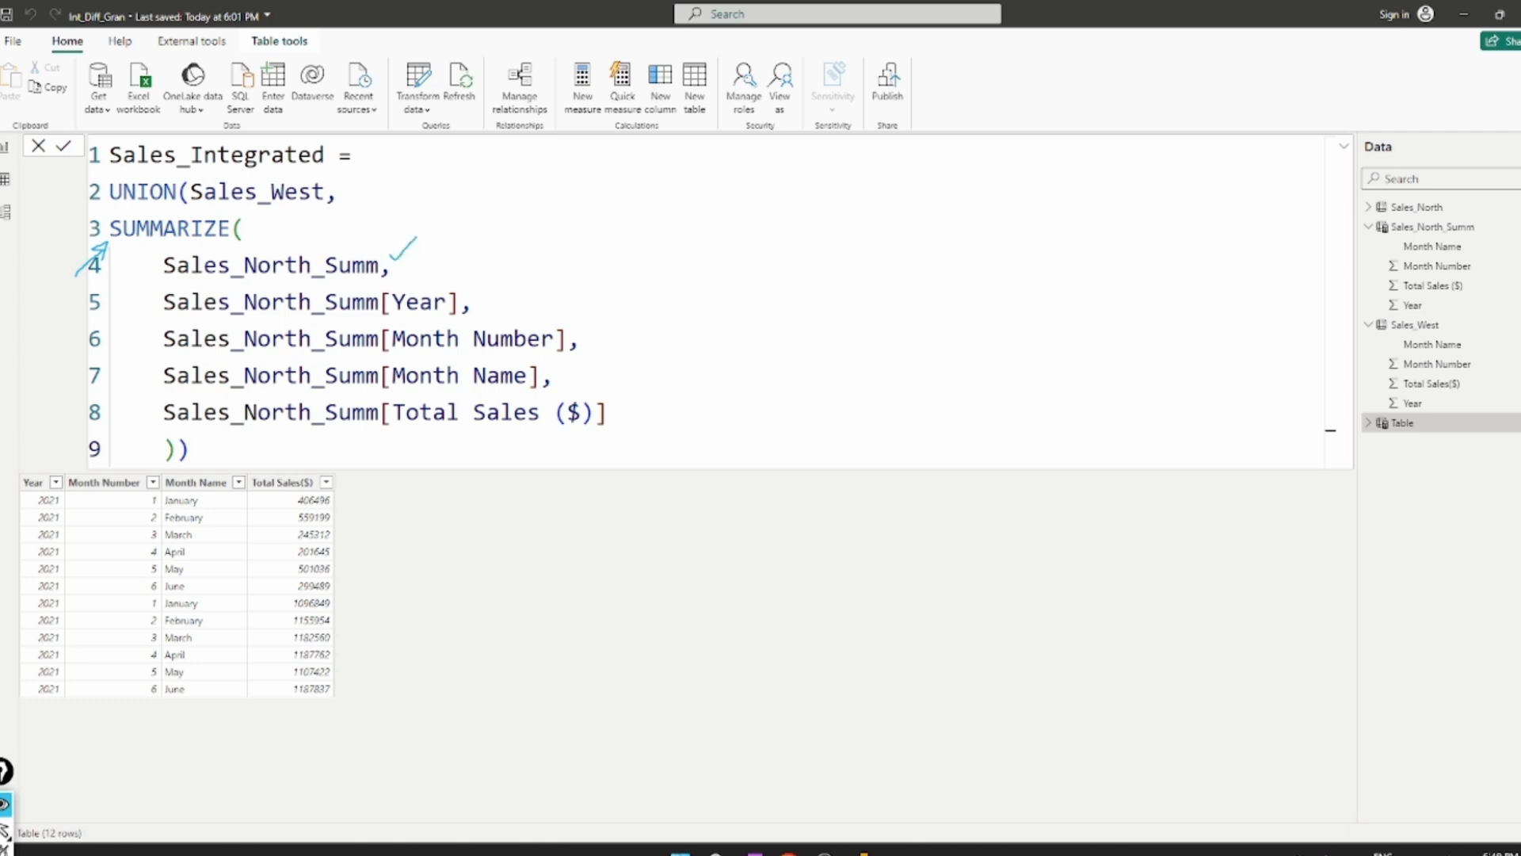
{"action": "left_click_drag", "start_coordinate": [480, 295], "coordinate": [498, 283]}
{"action": "mouse_move", "coordinate": [598, 345]}
{"action": "left_mouse_down"}
{"action": "mouse_move", "coordinate": [616, 332]}
{"action": "mouse_move", "coordinate": [594, 362]}
{"action": "left_mouse_up"}
{"action": "left_click_drag", "start_coordinate": [620, 417], "coordinate": [638, 410]}
{"action": "key", "text": "ctrl+1"}
{"action": "key", "text": "ctrl+6"}
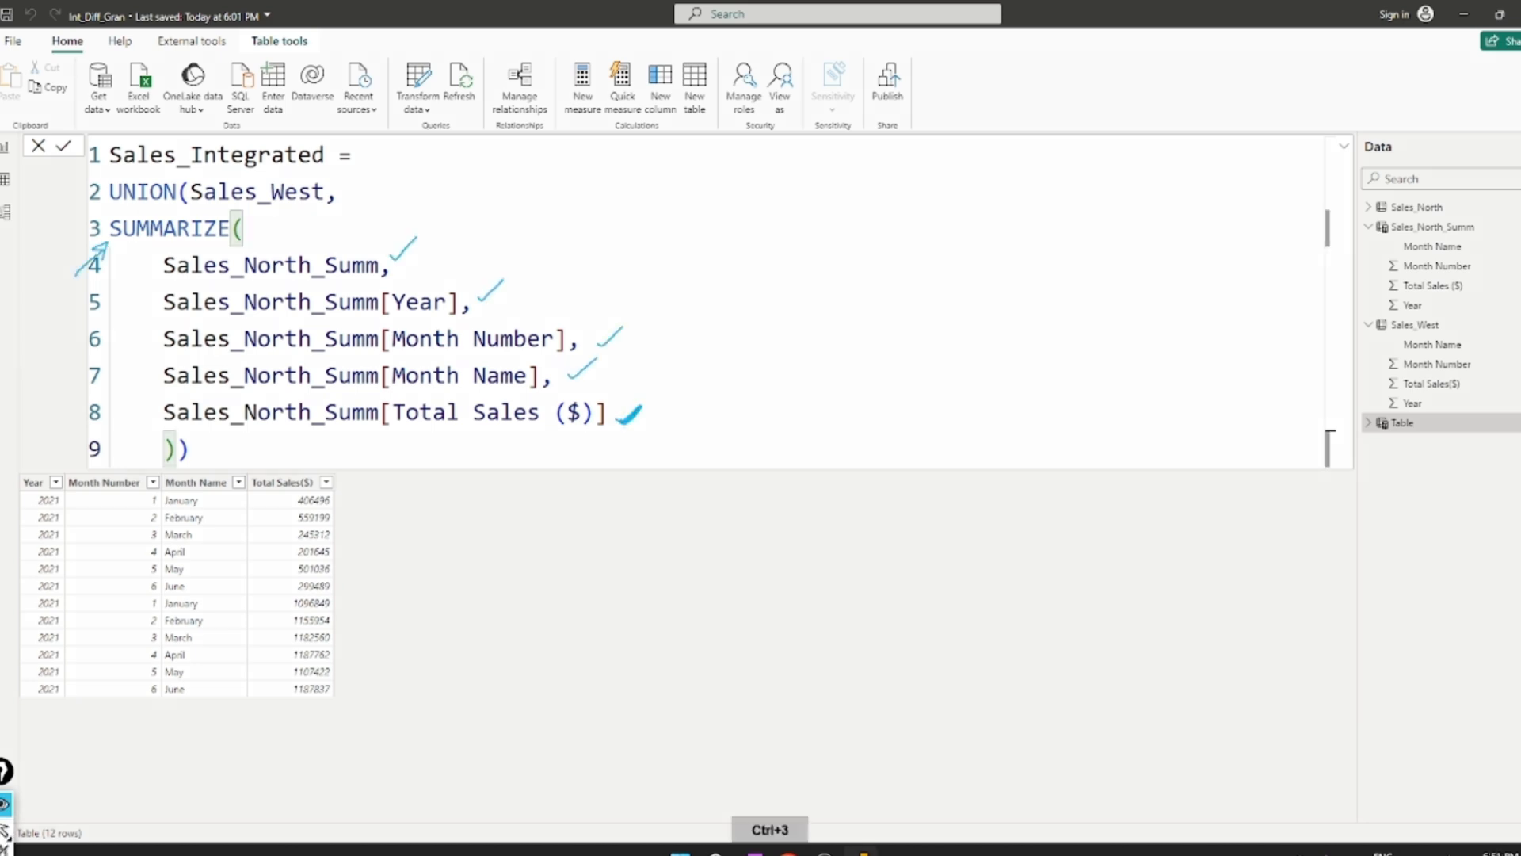
{"action": "key", "text": "ctrl+6"}
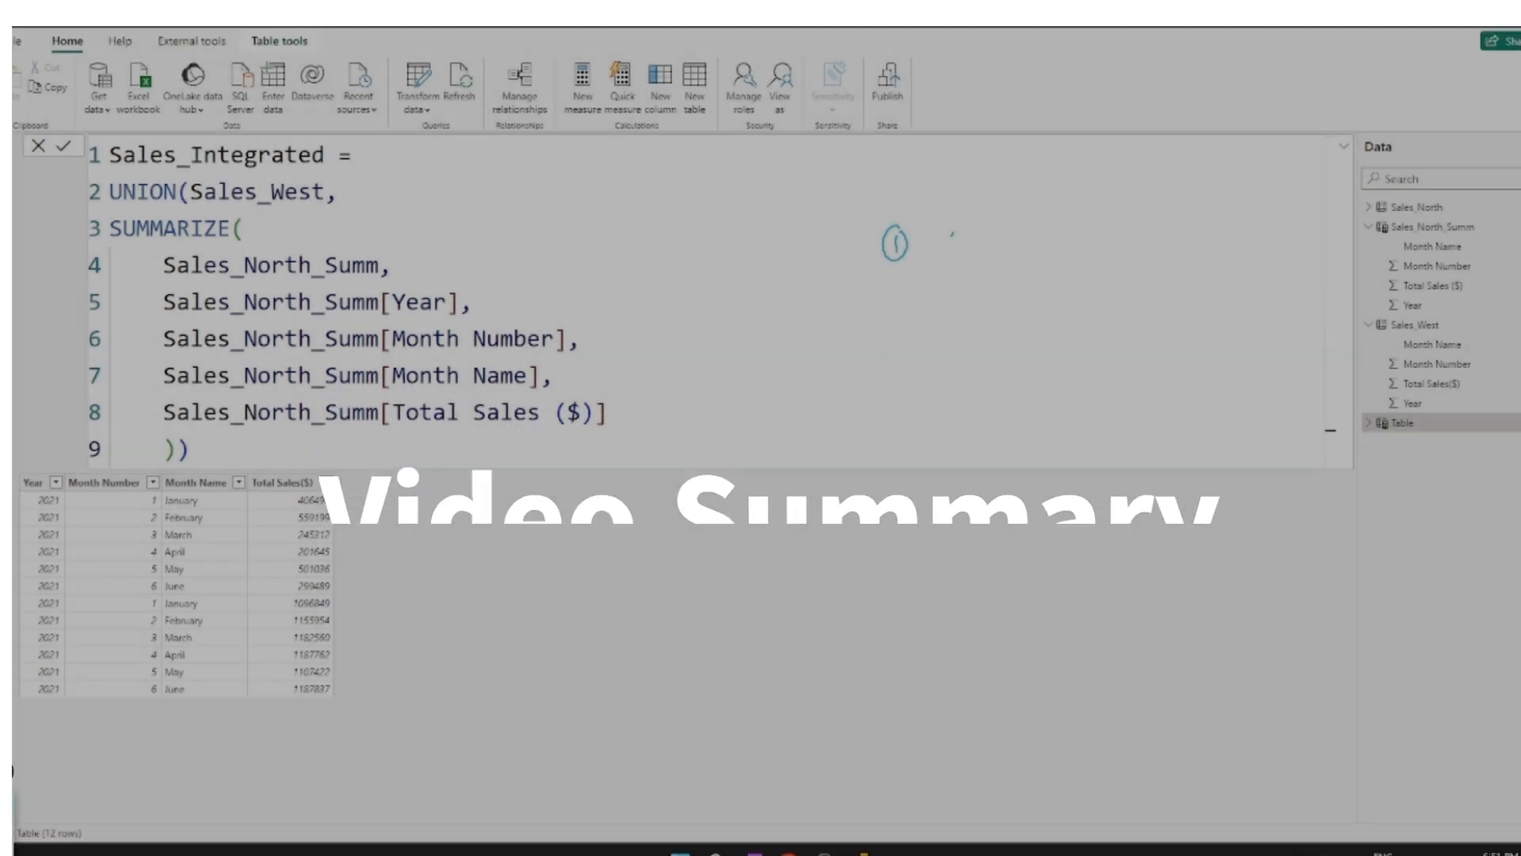
{"action": "mouse_move", "coordinate": [954, 233]}
{"action": "left_mouse_down"}
{"action": "mouse_move", "coordinate": [939, 253]}
{"action": "mouse_move", "coordinate": [985, 252]}
{"action": "left_mouse_up"}
{"action": "left_click_drag", "start_coordinate": [875, 252], "coordinate": [912, 253]}
{"action": "left_click_drag", "start_coordinate": [813, 335], "coordinate": [885, 353]}
{"action": "mouse_move", "coordinate": [896, 339]}
{"action": "left_mouse_down"}
{"action": "mouse_move", "coordinate": [898, 360]}
{"action": "mouse_move", "coordinate": [953, 342]}
{"action": "left_mouse_up"}
{"action": "mouse_move", "coordinate": [960, 348]}
{"action": "left_mouse_down"}
{"action": "mouse_move", "coordinate": [953, 360]}
{"action": "mouse_move", "coordinate": [1114, 330]}
{"action": "mouse_move", "coordinate": [1138, 328]}
{"action": "mouse_move", "coordinate": [1133, 341]}
{"action": "left_mouse_up"}
{"action": "left_click_drag", "start_coordinate": [1147, 333], "coordinate": [1233, 325]}
{"action": "left_click_drag", "start_coordinate": [1228, 317], "coordinate": [1242, 316]}
{"action": "left_click_drag", "start_coordinate": [1244, 312], "coordinate": [1257, 325]}
{"action": "mouse_move", "coordinate": [817, 408]}
{"action": "left_mouse_down"}
{"action": "mouse_move", "coordinate": [831, 422]}
{"action": "mouse_move", "coordinate": [812, 435]}
{"action": "mouse_move", "coordinate": [840, 400]}
{"action": "mouse_move", "coordinate": [904, 412]}
{"action": "mouse_move", "coordinate": [892, 429]}
{"action": "left_mouse_up"}
{"action": "left_click_drag", "start_coordinate": [921, 412], "coordinate": [1006, 418]}
{"action": "mouse_move", "coordinate": [1014, 401]}
{"action": "left_mouse_down"}
{"action": "mouse_move", "coordinate": [1032, 417]}
{"action": "mouse_move", "coordinate": [1252, 384]}
{"action": "mouse_move", "coordinate": [1271, 420]}
{"action": "left_mouse_up"}
{"action": "left_click_drag", "start_coordinate": [1166, 443], "coordinate": [1238, 440]}
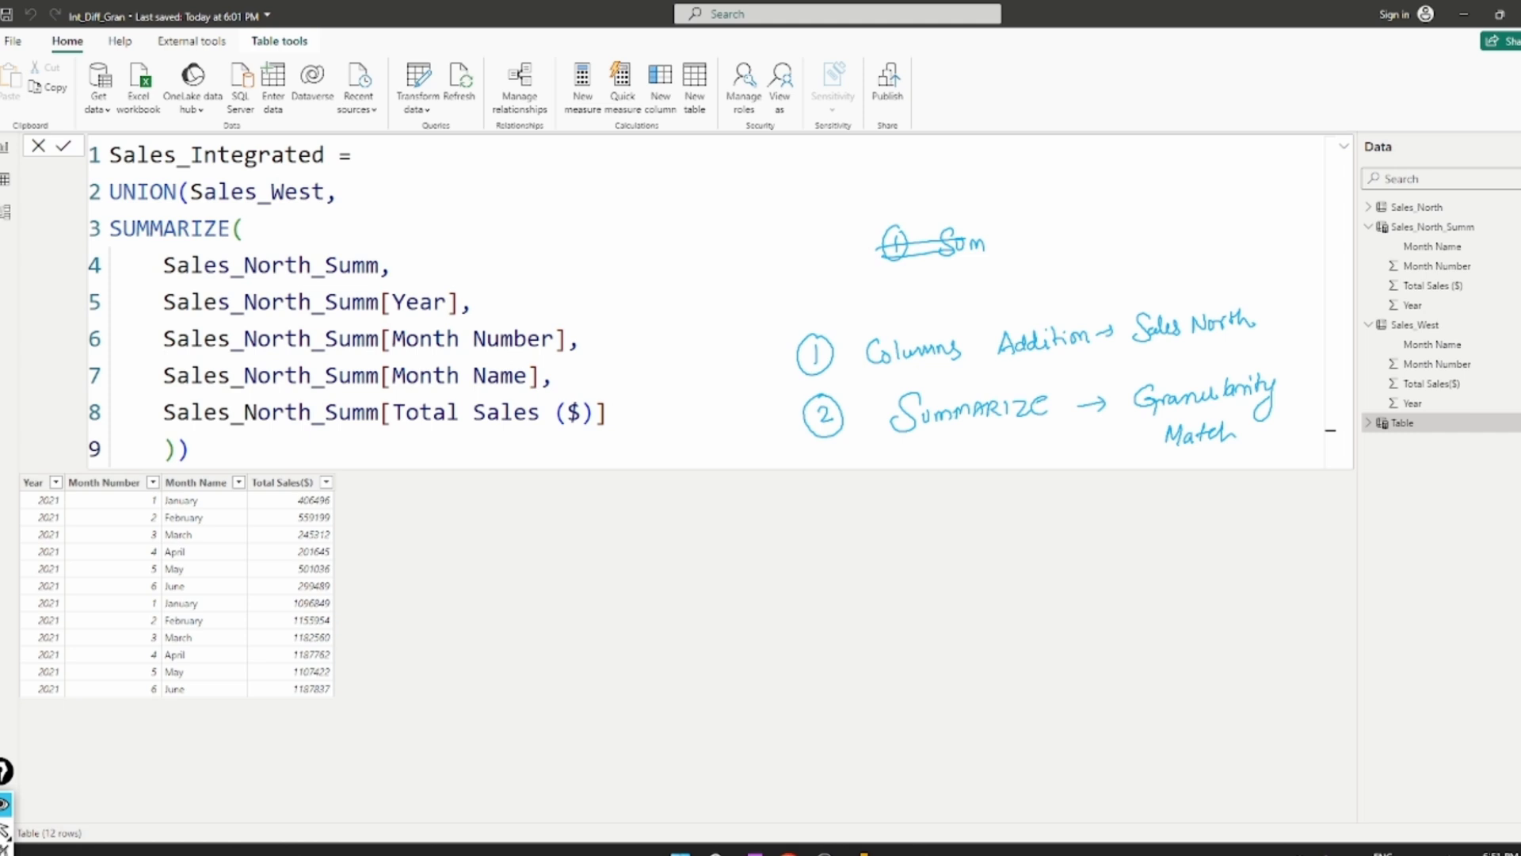
{"action": "left_click_drag", "start_coordinate": [944, 442], "coordinate": [982, 442]}
{"action": "mouse_move", "coordinate": [830, 485]}
{"action": "left_mouse_down"}
{"action": "mouse_move", "coordinate": [828, 519]}
{"action": "mouse_move", "coordinate": [854, 481]}
{"action": "mouse_move", "coordinate": [933, 483]}
{"action": "mouse_move", "coordinate": [951, 502]}
{"action": "mouse_move", "coordinate": [995, 479]}
{"action": "mouse_move", "coordinate": [1056, 488]}
{"action": "left_mouse_up"}
{"action": "mouse_move", "coordinate": [1048, 482]}
{"action": "left_mouse_down"}
{"action": "mouse_move", "coordinate": [1086, 501]}
{"action": "mouse_move", "coordinate": [1110, 479]}
{"action": "mouse_move", "coordinate": [1128, 502]}
{"action": "mouse_move", "coordinate": [1177, 488]}
{"action": "left_mouse_up"}
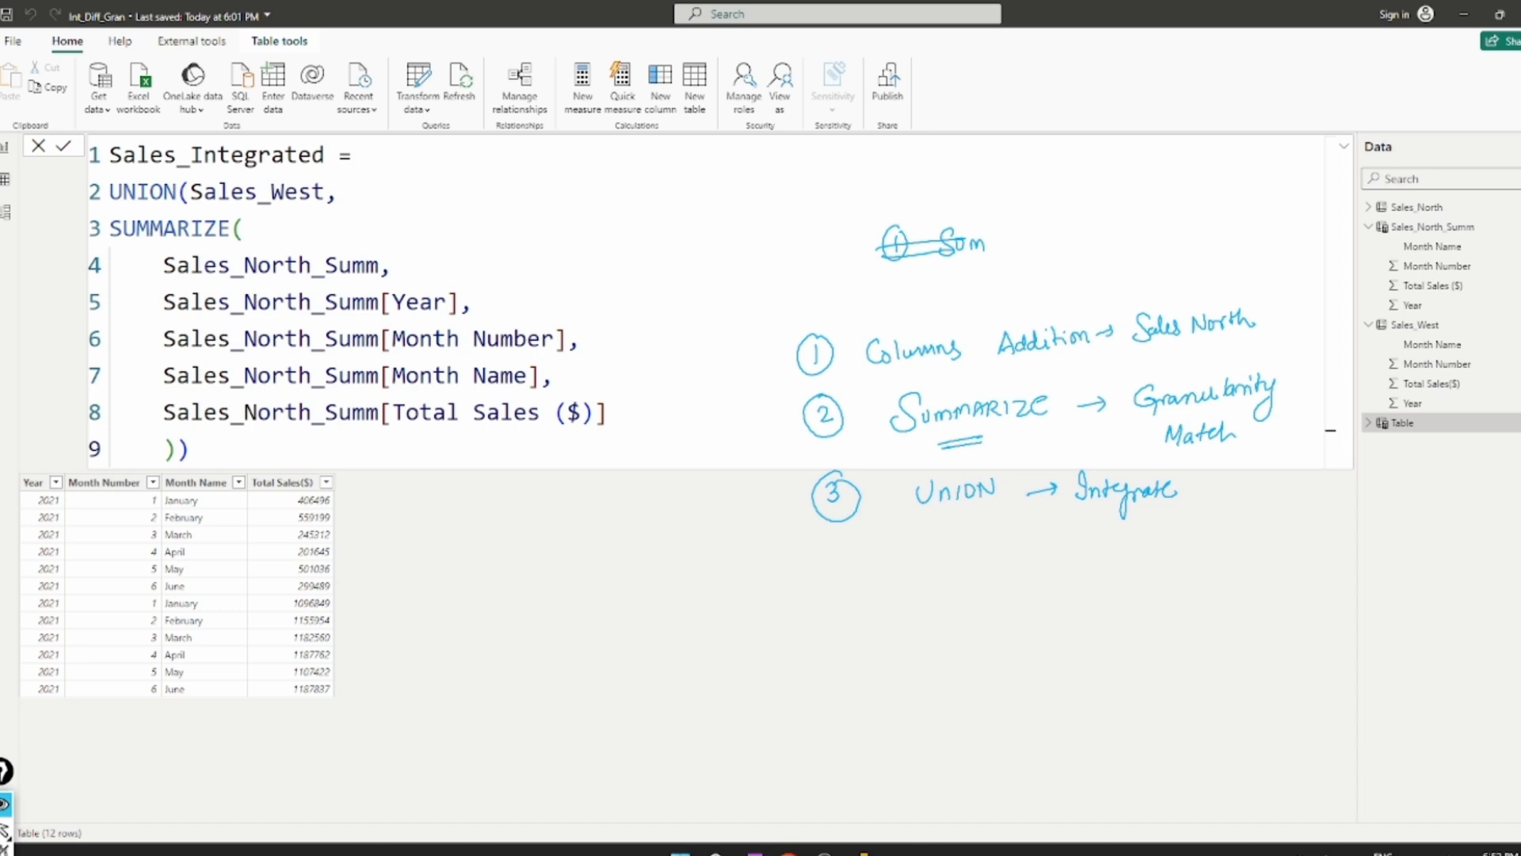
{"action": "left_click_drag", "start_coordinate": [1101, 513], "coordinate": [1089, 534]}
{"action": "mouse_move", "coordinate": [1057, 551]}
{"action": "left_mouse_down"}
{"action": "mouse_move", "coordinate": [1036, 577]}
{"action": "mouse_move", "coordinate": [1083, 566]}
{"action": "left_mouse_up"}
{"action": "left_click_drag", "start_coordinate": [1171, 520], "coordinate": [1194, 542]}
{"action": "mouse_move", "coordinate": [1196, 528]}
{"action": "left_mouse_down"}
{"action": "mouse_move", "coordinate": [1187, 573]}
{"action": "mouse_move", "coordinate": [1311, 542]}
{"action": "left_mouse_up"}
{"action": "mouse_move", "coordinate": [1056, 587]}
{"action": "left_mouse_down"}
{"action": "mouse_move", "coordinate": [1063, 614]}
{"action": "mouse_move", "coordinate": [1004, 643]}
{"action": "mouse_move", "coordinate": [1077, 645]}
{"action": "mouse_move", "coordinate": [1079, 674]}
{"action": "mouse_move", "coordinate": [1106, 630]}
{"action": "left_mouse_up"}
{"action": "mouse_move", "coordinate": [1096, 622]}
{"action": "left_mouse_down"}
{"action": "mouse_move", "coordinate": [1125, 652]}
{"action": "mouse_move", "coordinate": [1147, 648]}
{"action": "mouse_move", "coordinate": [1283, 577]}
{"action": "left_mouse_up"}
{"action": "left_click_drag", "start_coordinate": [1012, 677], "coordinate": [1042, 673]}
{"action": "left_click_drag", "start_coordinate": [1203, 593], "coordinate": [1273, 578]}
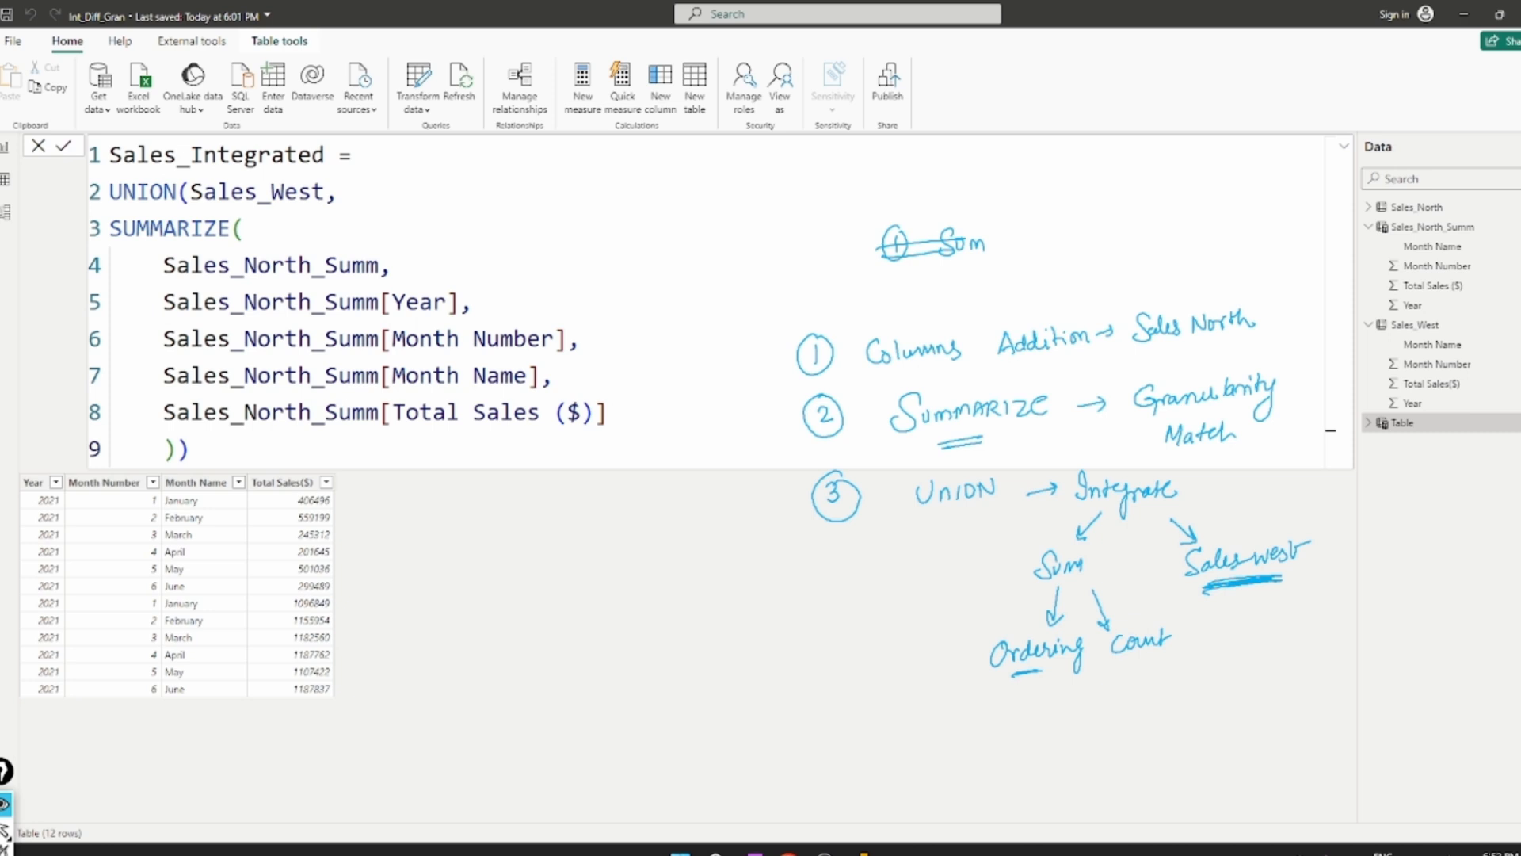
{"action": "mouse_move", "coordinate": [884, 675]}
{"action": "left_mouse_down"}
{"action": "mouse_move", "coordinate": [945, 656]}
{"action": "mouse_move", "coordinate": [935, 667]}
{"action": "left_mouse_up"}
{"action": "mouse_move", "coordinate": [846, 638]}
{"action": "left_mouse_down"}
{"action": "mouse_move", "coordinate": [842, 664]}
{"action": "mouse_move", "coordinate": [829, 663]}
{"action": "left_mouse_up"}
{"action": "mouse_move", "coordinate": [854, 645]}
{"action": "left_mouse_down"}
{"action": "mouse_move", "coordinate": [910, 645]}
{"action": "mouse_move", "coordinate": [928, 619]}
{"action": "left_mouse_up"}
{"action": "mouse_move", "coordinate": [927, 618]}
{"action": "left_mouse_down"}
{"action": "mouse_move", "coordinate": [940, 636]}
{"action": "mouse_move", "coordinate": [971, 629]}
{"action": "left_mouse_up"}
{"action": "left_click_drag", "start_coordinate": [990, 605], "coordinate": [976, 626]}
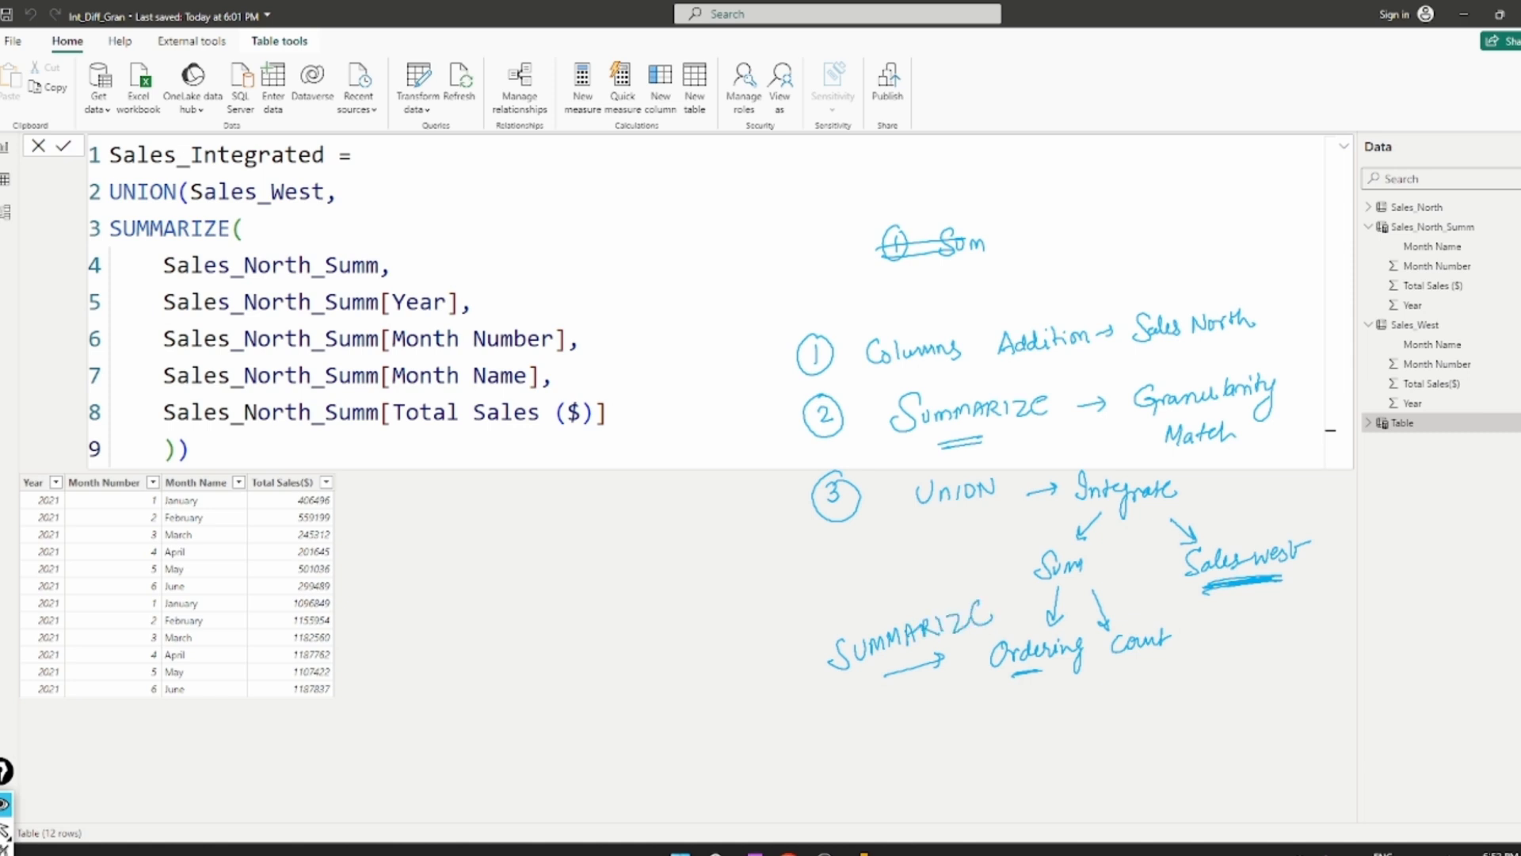
{"action": "mouse_move", "coordinate": [1121, 691]}
{"action": "left_mouse_down"}
{"action": "mouse_move", "coordinate": [1226, 678]}
{"action": "mouse_move", "coordinate": [1236, 628]}
{"action": "left_mouse_up"}
{"action": "mouse_move", "coordinate": [1229, 641]}
{"action": "left_mouse_down"}
{"action": "mouse_move", "coordinate": [1240, 781]}
{"action": "mouse_move", "coordinate": [1267, 781]}
{"action": "left_mouse_up"}
{"action": "left_click_drag", "start_coordinate": [1271, 759], "coordinate": [1274, 779]}
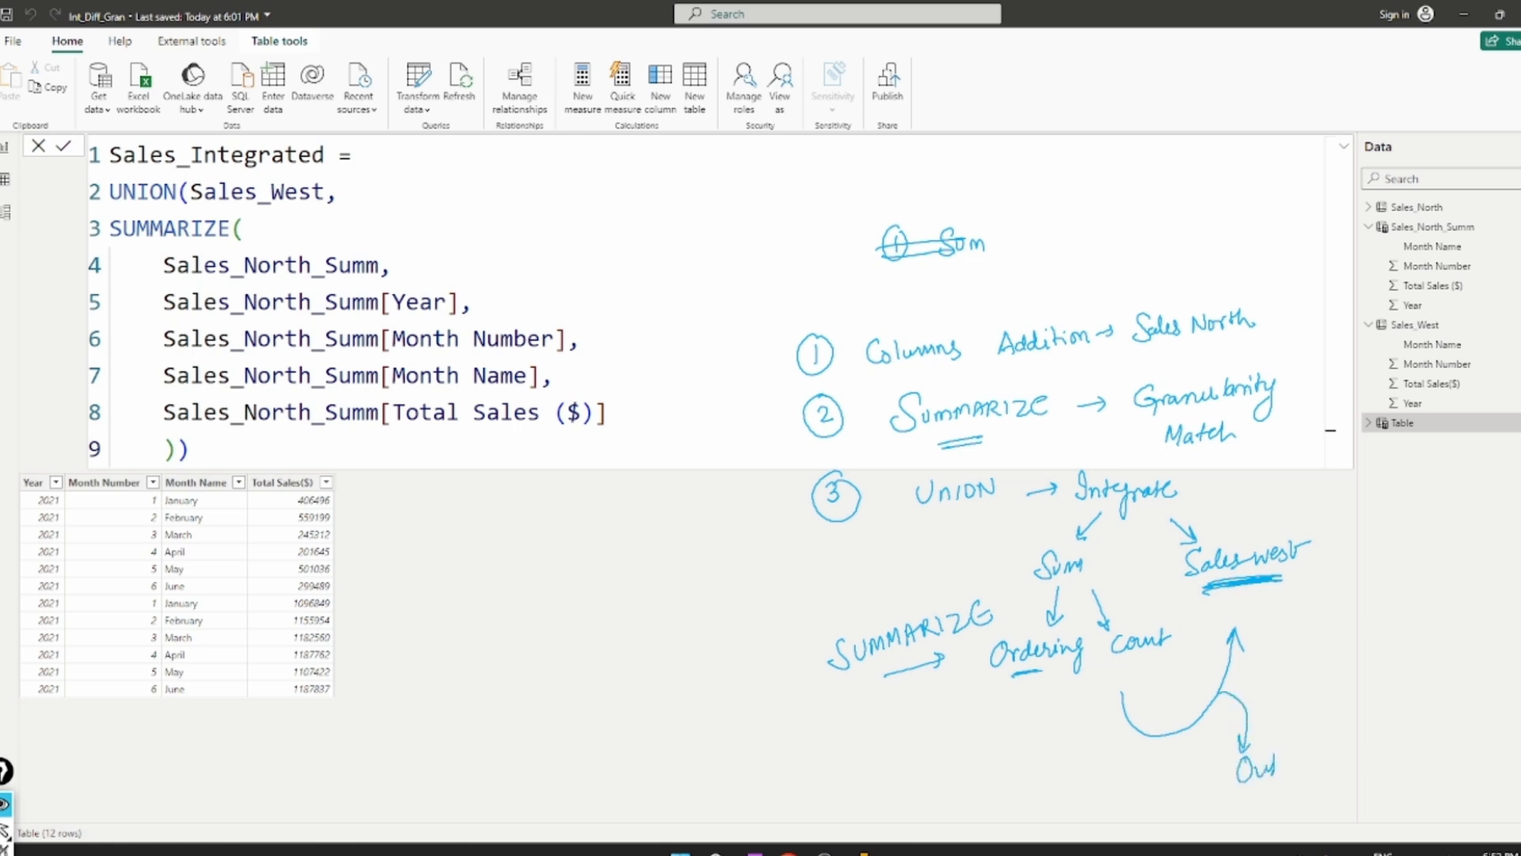
{"action": "mouse_move", "coordinate": [1140, 773]}
{"action": "left_mouse_down"}
{"action": "mouse_move", "coordinate": [1150, 791]}
{"action": "mouse_move", "coordinate": [1132, 810]}
{"action": "mouse_move", "coordinate": [1164, 759]}
{"action": "left_mouse_up"}
{"action": "mouse_move", "coordinate": [1285, 757]}
{"action": "left_mouse_down"}
{"action": "mouse_move", "coordinate": [1283, 795]}
{"action": "mouse_move", "coordinate": [1318, 770]}
{"action": "left_mouse_up"}
{"action": "mouse_move", "coordinate": [1312, 759]}
{"action": "left_mouse_down"}
{"action": "mouse_move", "coordinate": [1336, 749]}
{"action": "mouse_move", "coordinate": [1331, 772]}
{"action": "left_mouse_up"}
{"action": "left_click_drag", "start_coordinate": [1306, 788], "coordinate": [1333, 781]}
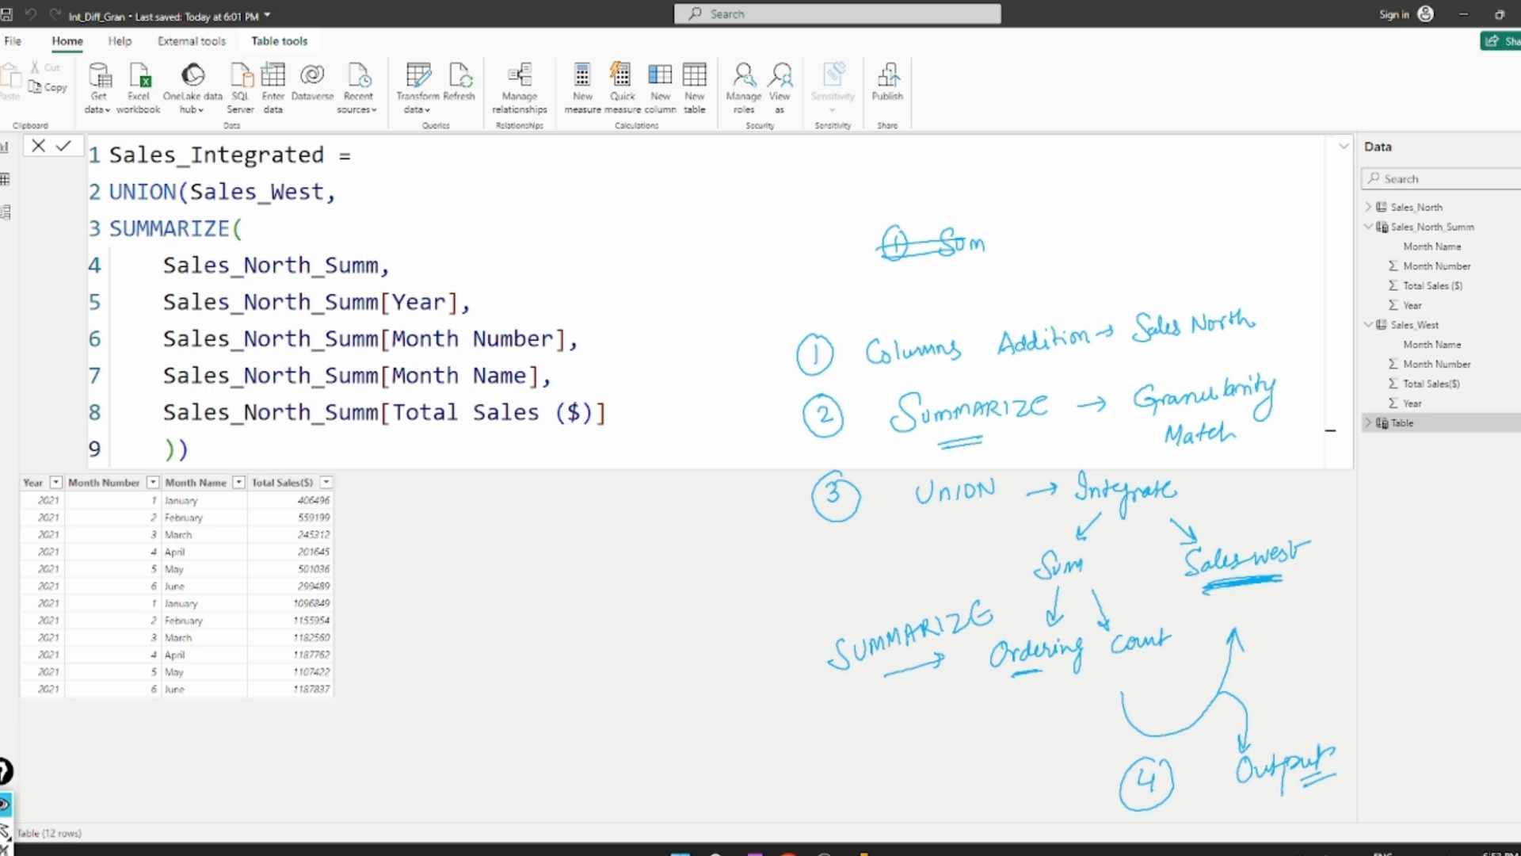
{"action": "key", "text": "ctrl+shift+h"}
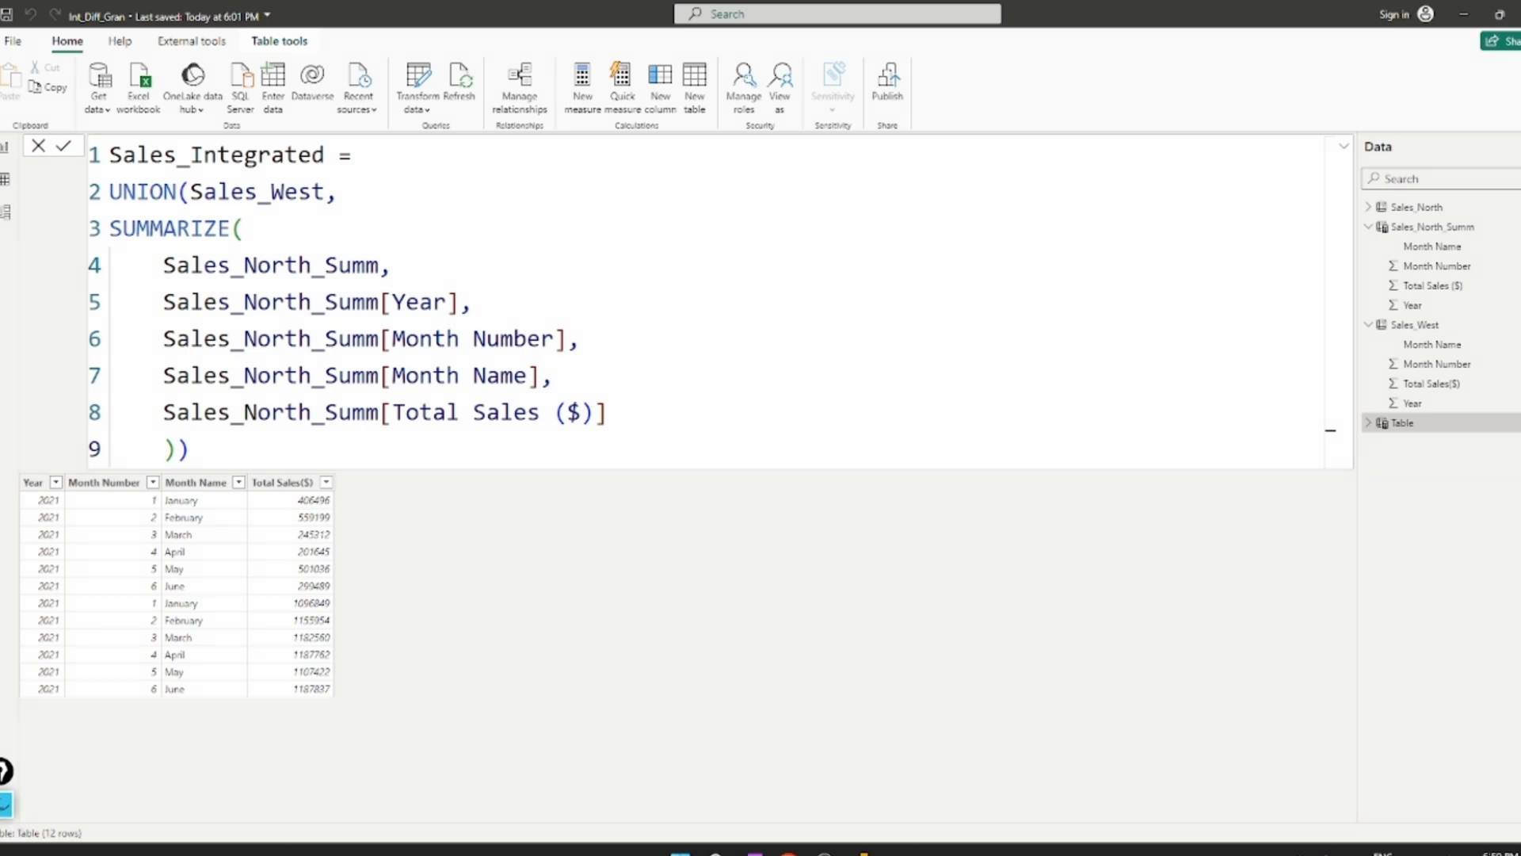